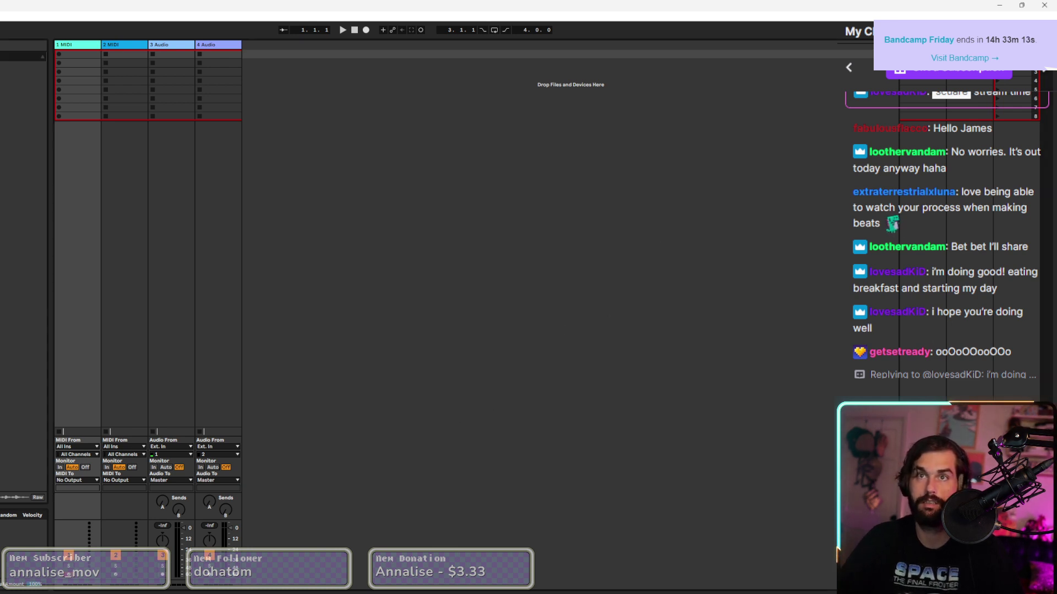
Load Kontakt 7 onto a new MIDI track and open the Duets instrument in it.
click(22, 75)
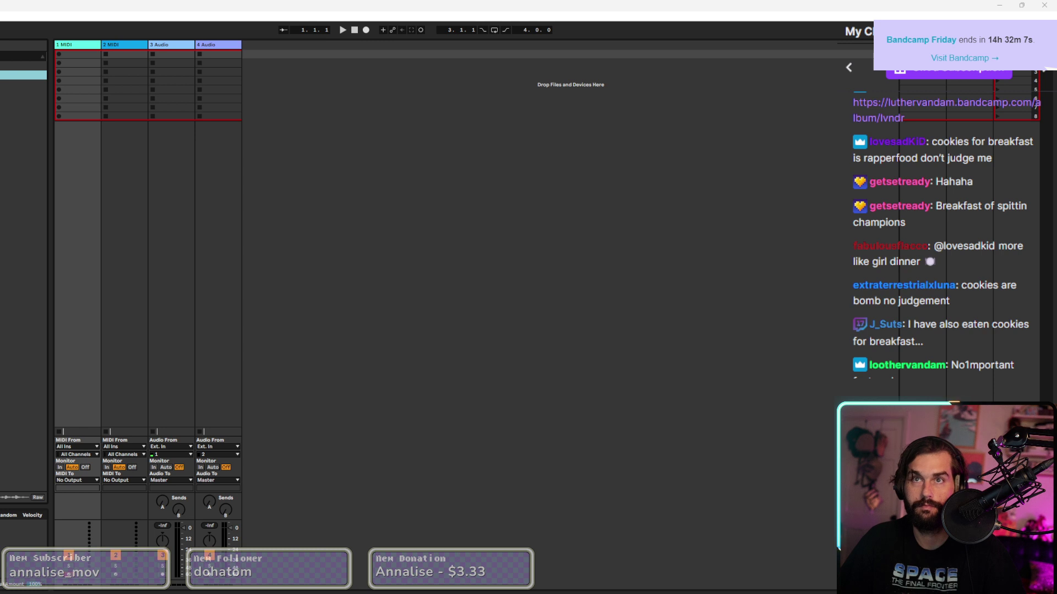
click(23, 132)
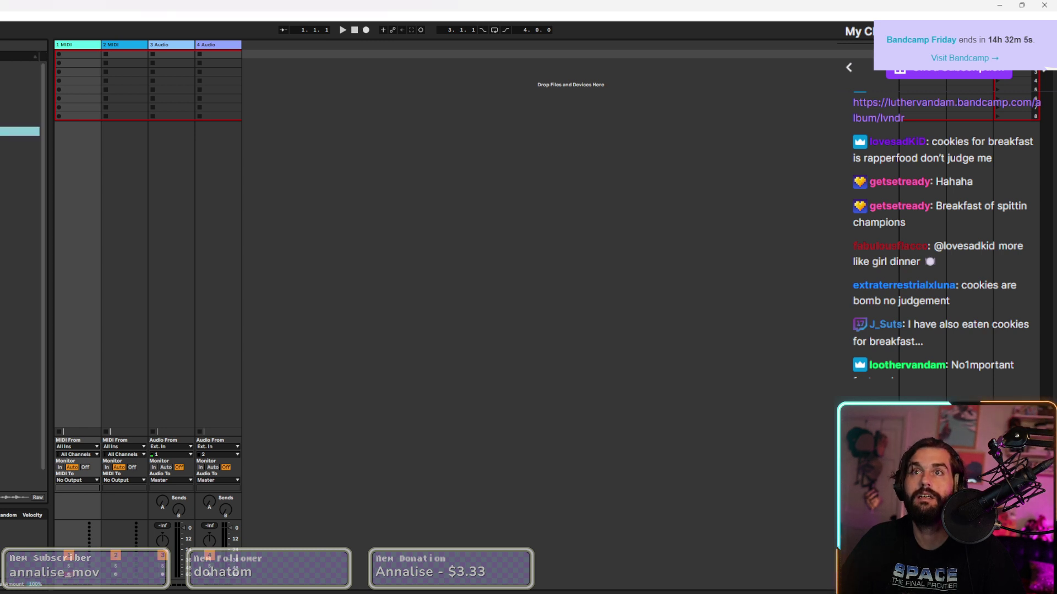
click(23, 141)
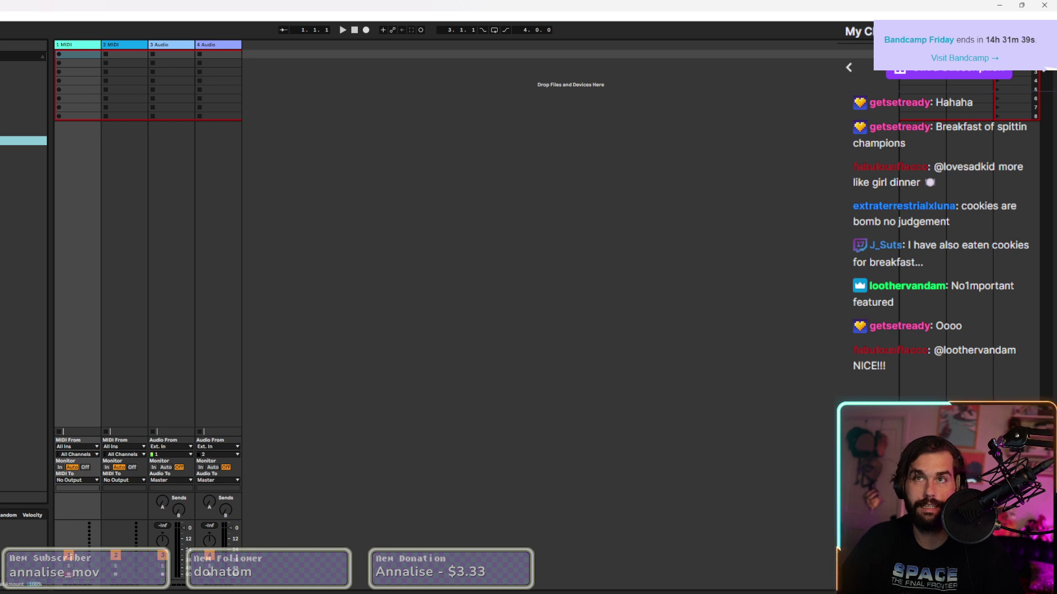
key(Up)
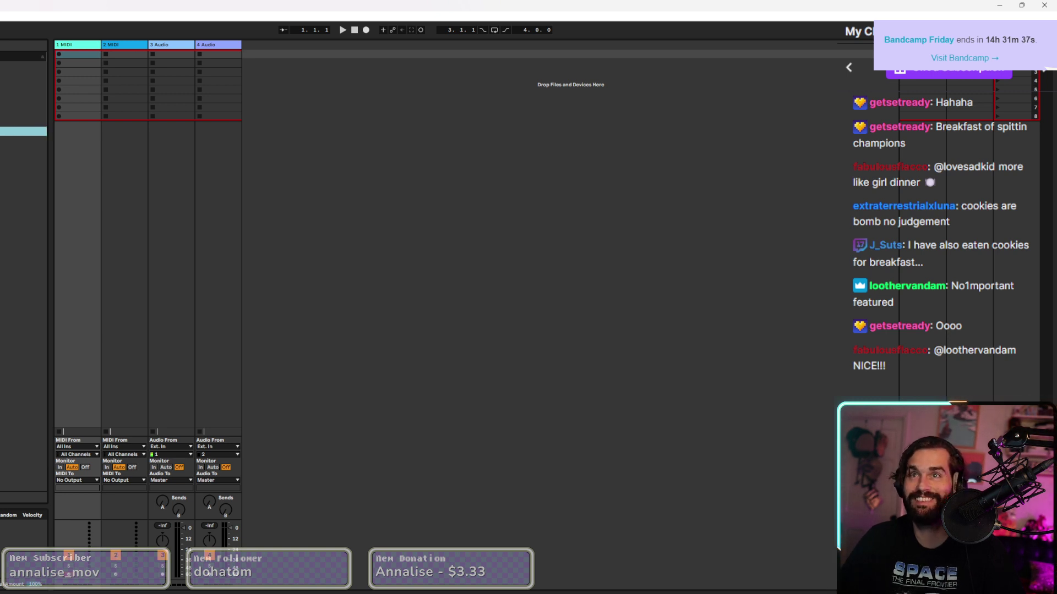
click(19, 141)
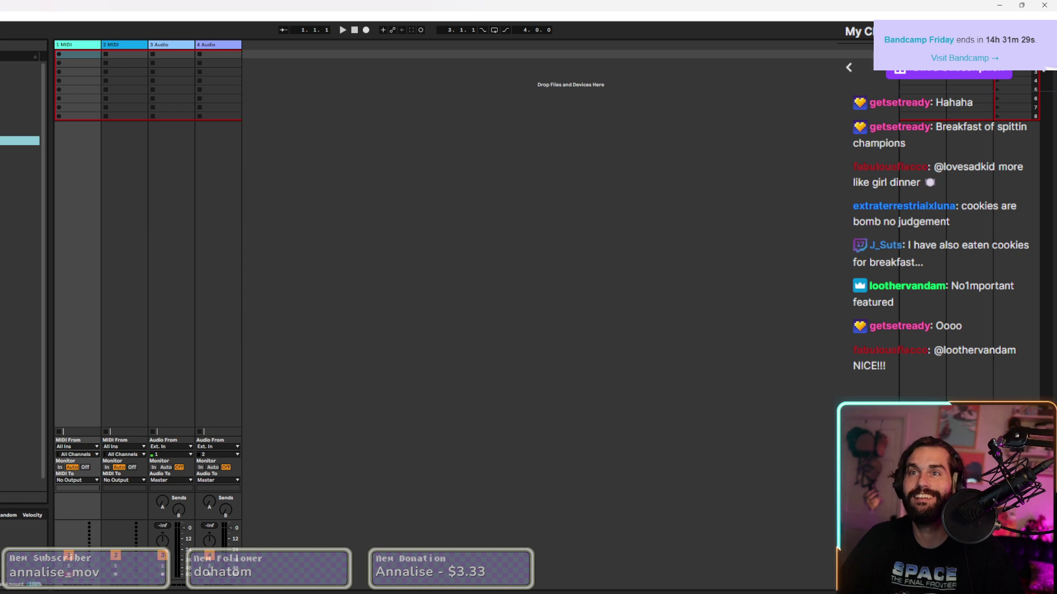
drag(18, 272, 291, 103)
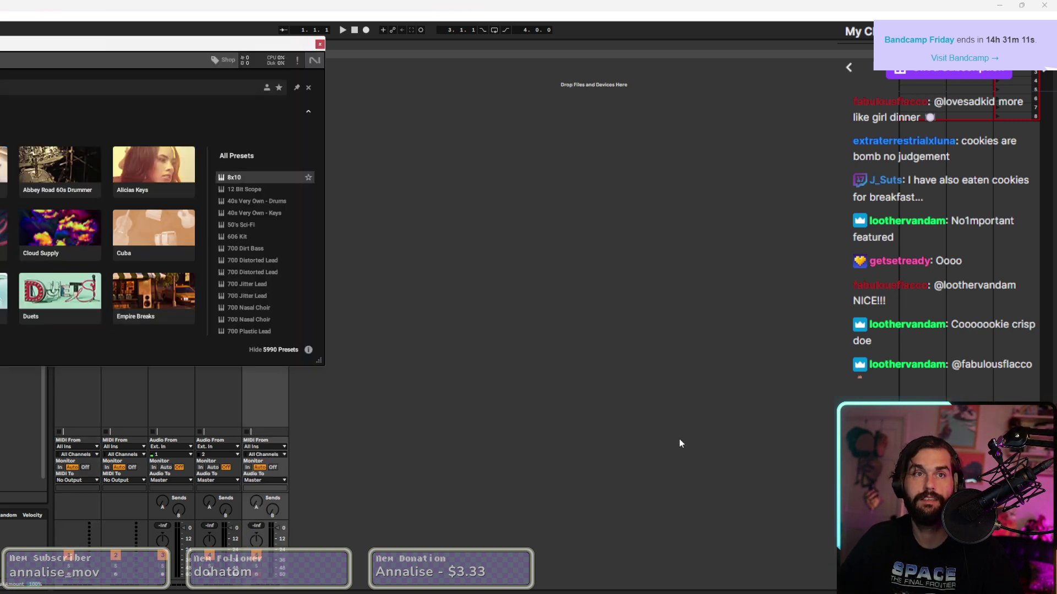
drag(100, 44, 400, 71)
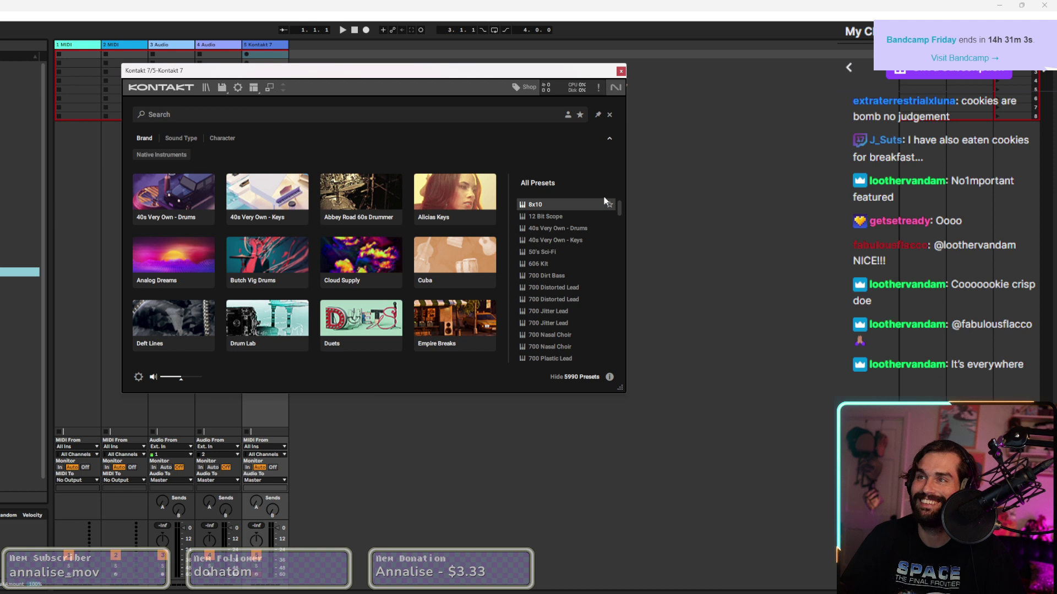
click(391, 312)
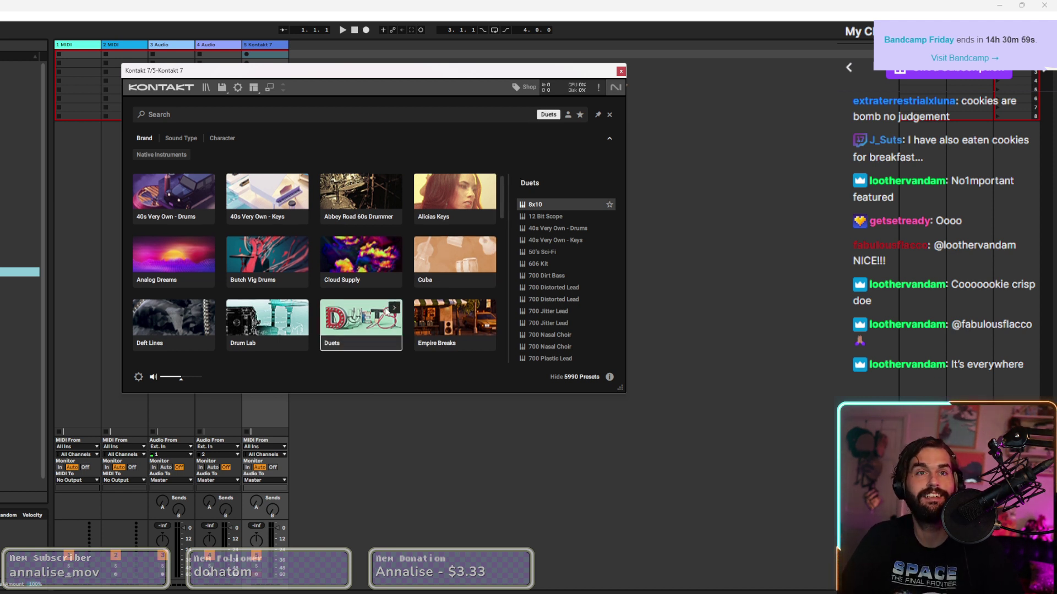
click(387, 311)
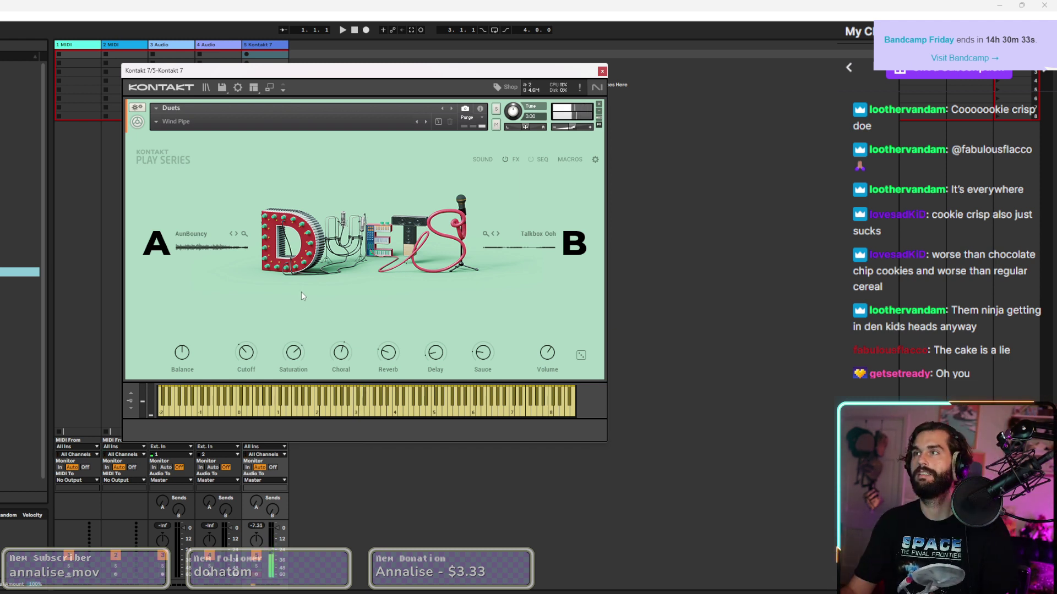
Audition the Duets snapshots in forward order from Wind Pipe up to Amin - Beggin Baby.
click(425, 122)
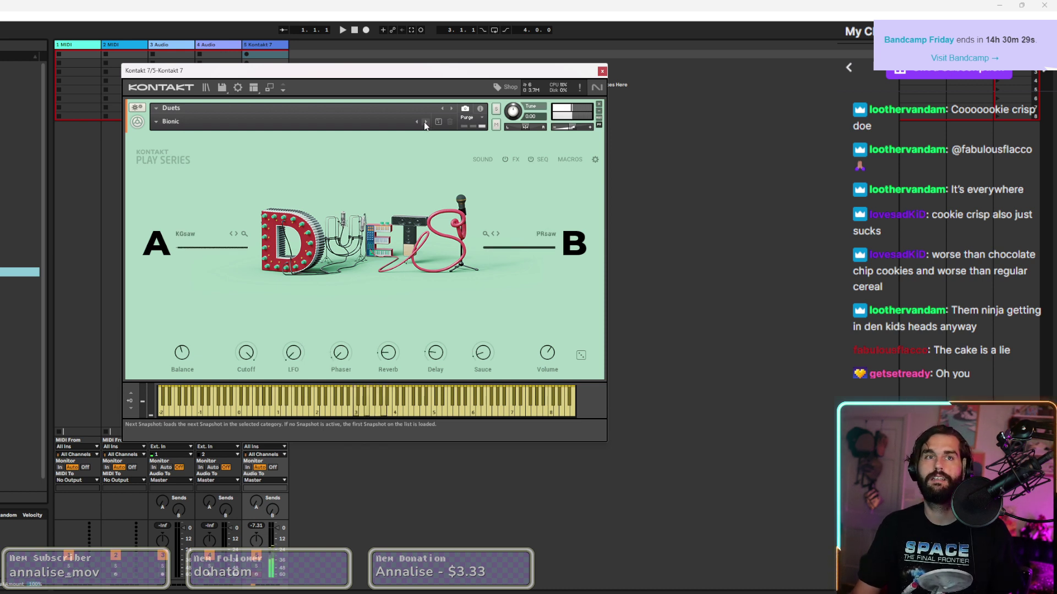
click(428, 120)
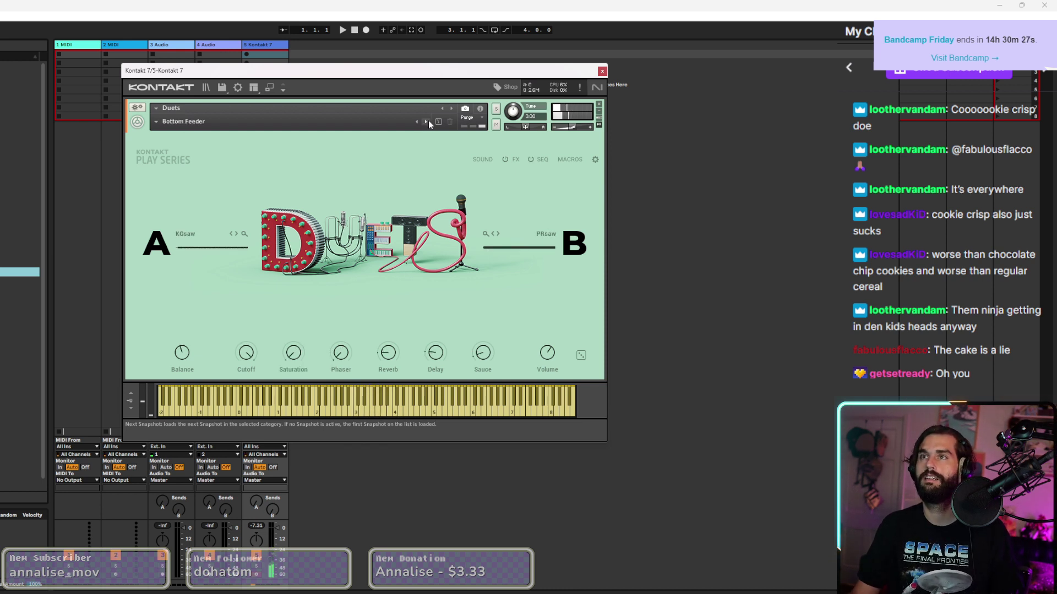
click(428, 120)
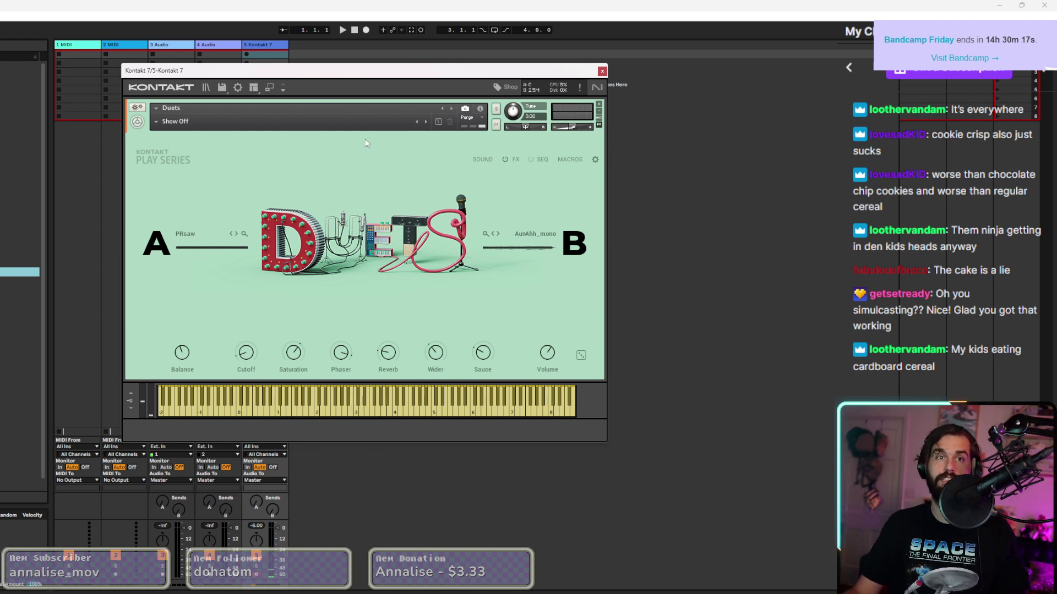
click(426, 120)
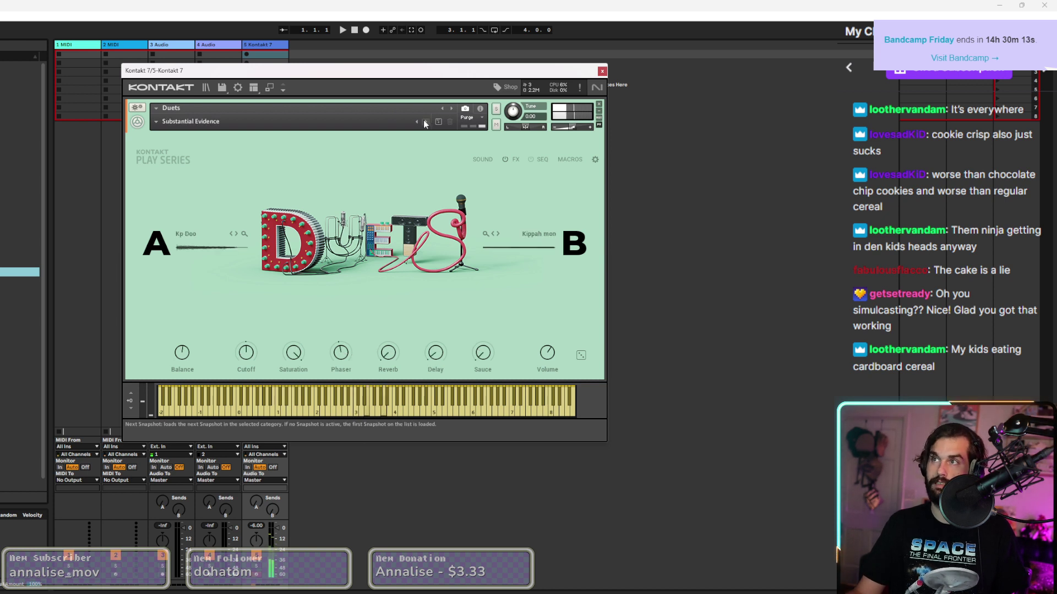
click(426, 122)
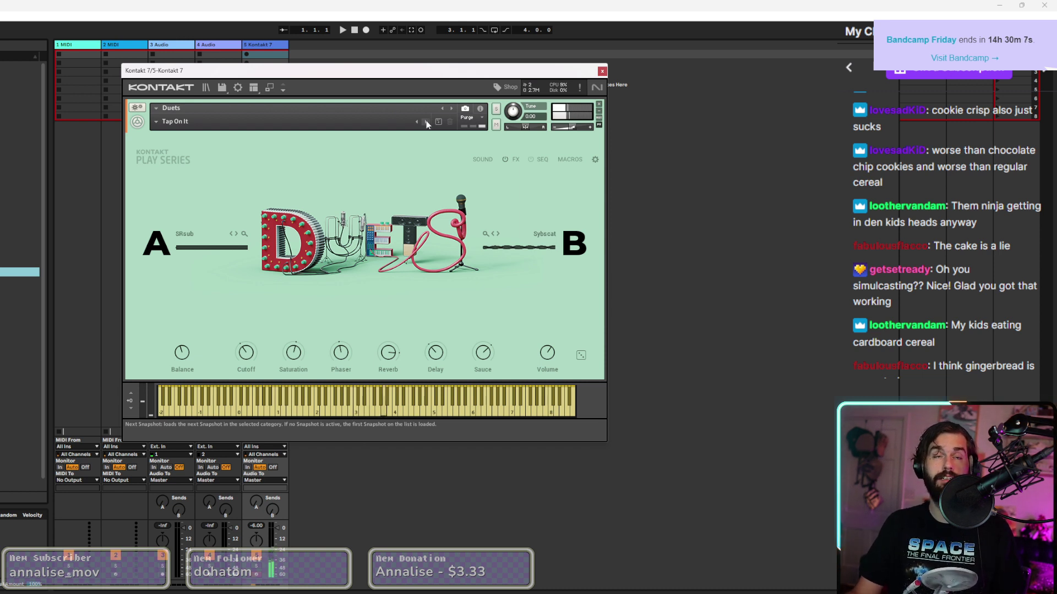
click(426, 122)
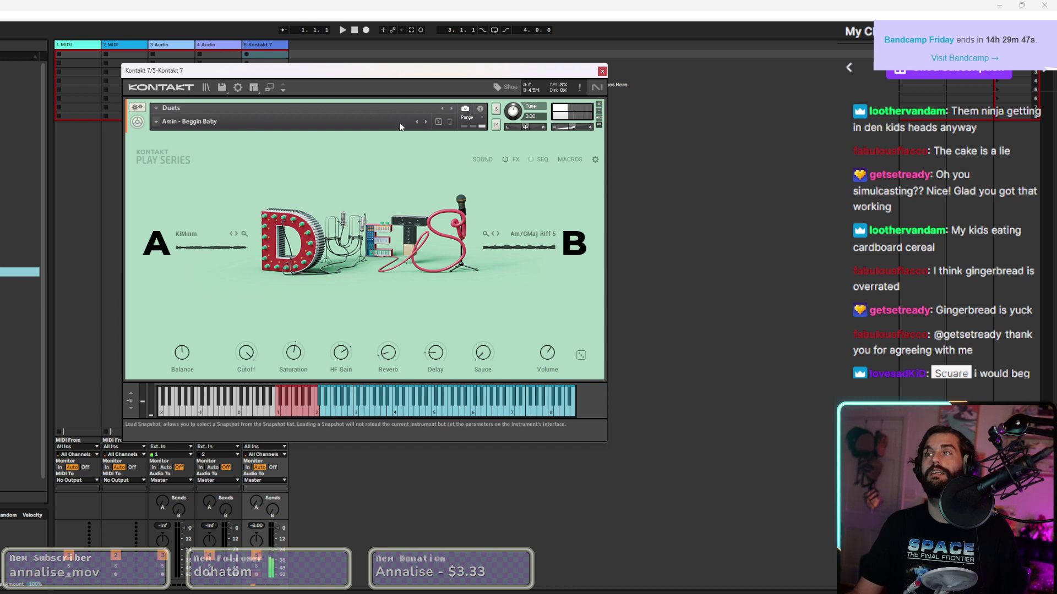
Go back through the earlier Duets snapshots, including Pluckster, Hair Pluck and Bionic, until Wind Pipe is loaded.
click(416, 122)
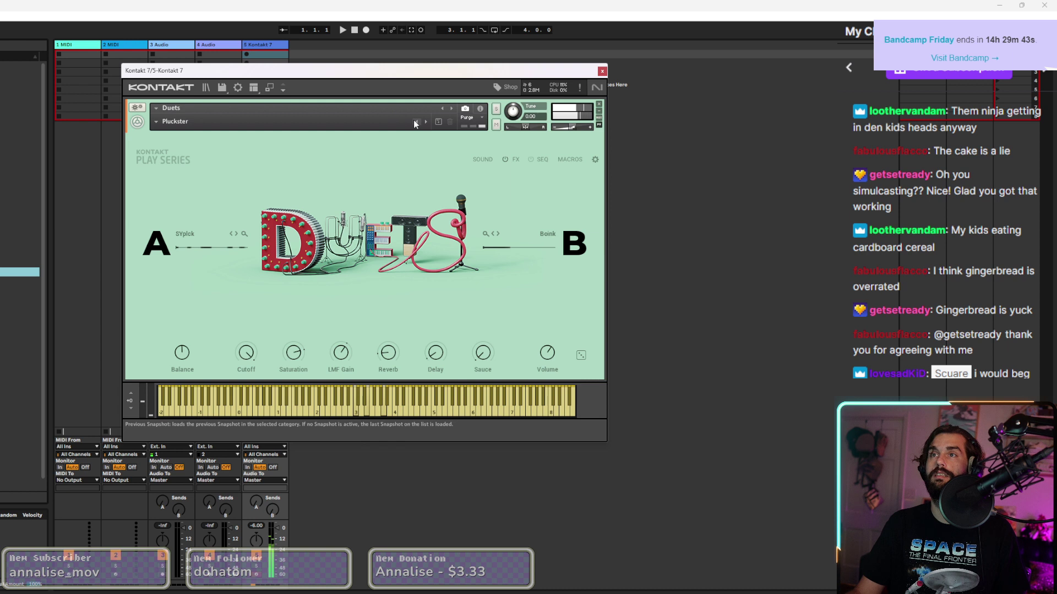
click(414, 121)
click(415, 121)
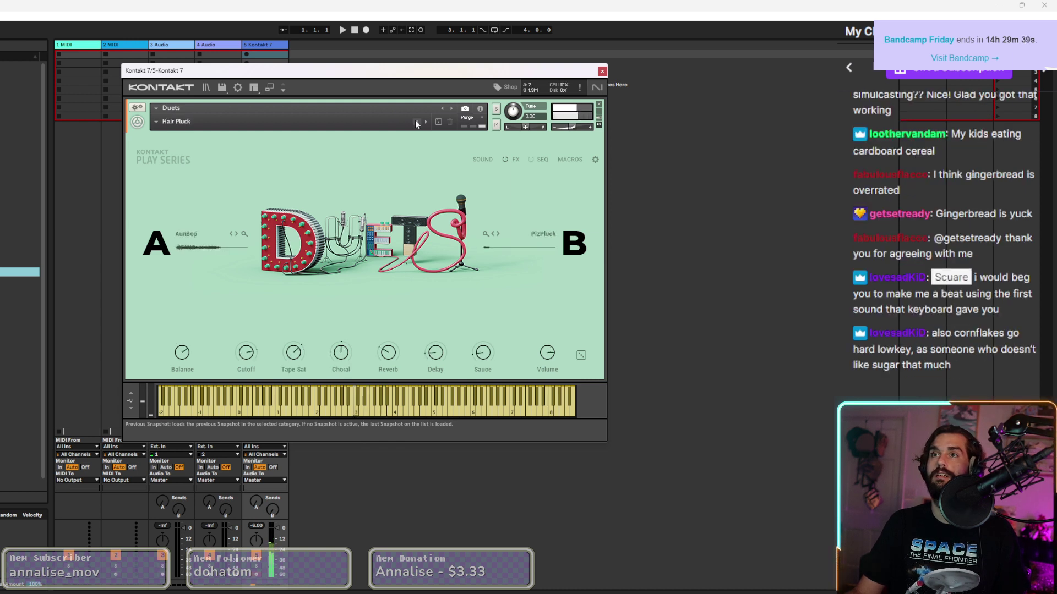
click(416, 121)
click(417, 122)
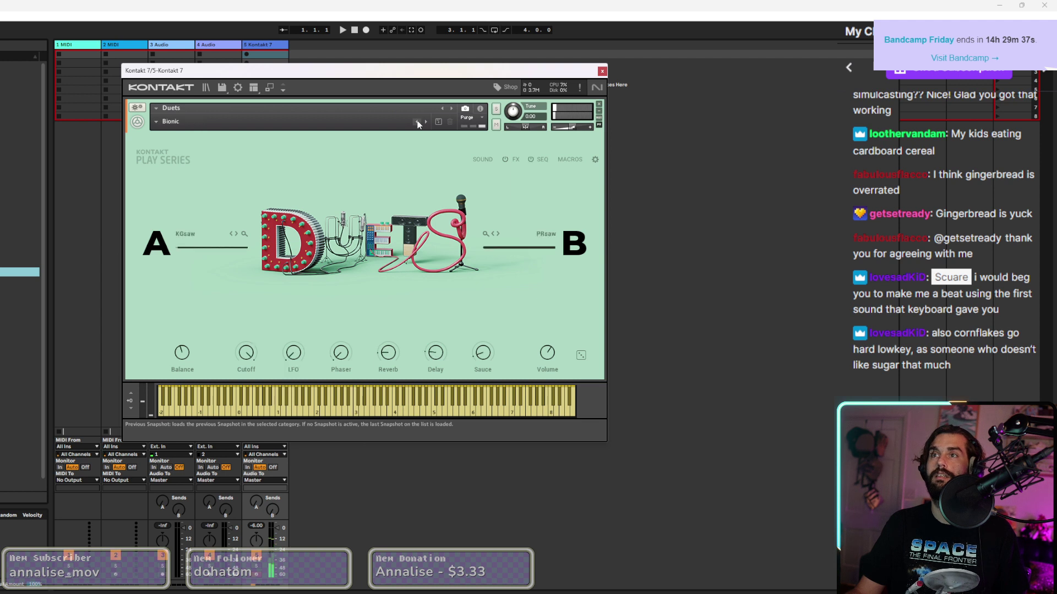
click(417, 123)
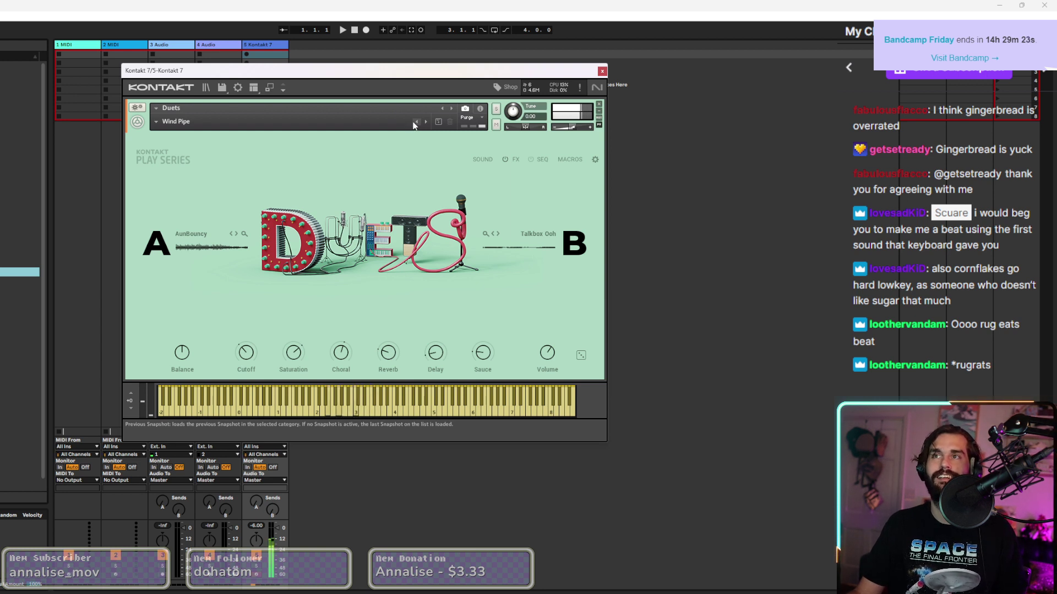
Load the Duets snapshot Amin - How Could You and close the Kontakt window.
click(427, 121)
click(429, 121)
click(428, 121)
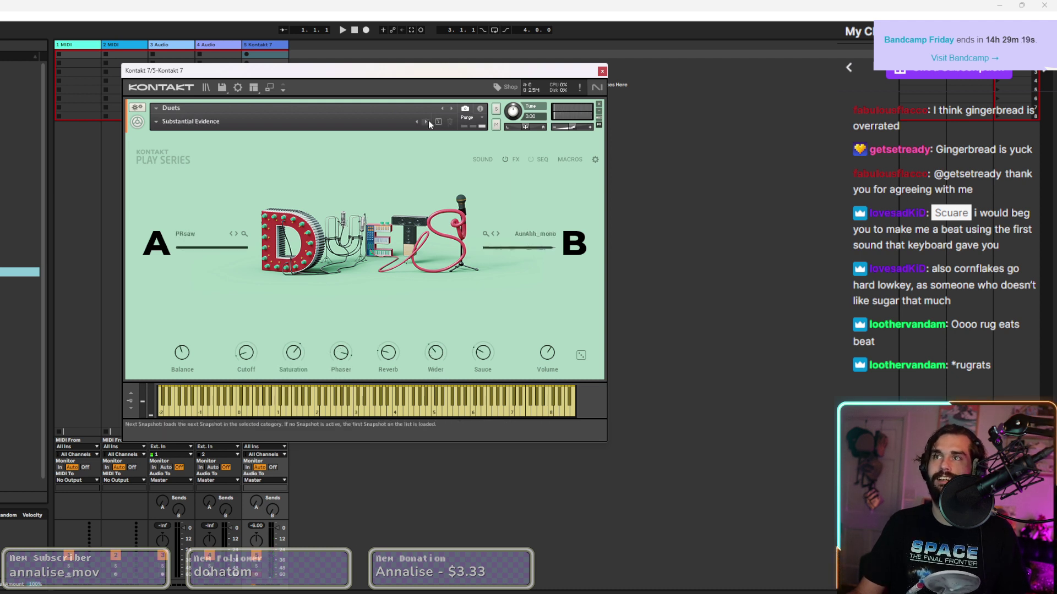
click(427, 121)
click(425, 120)
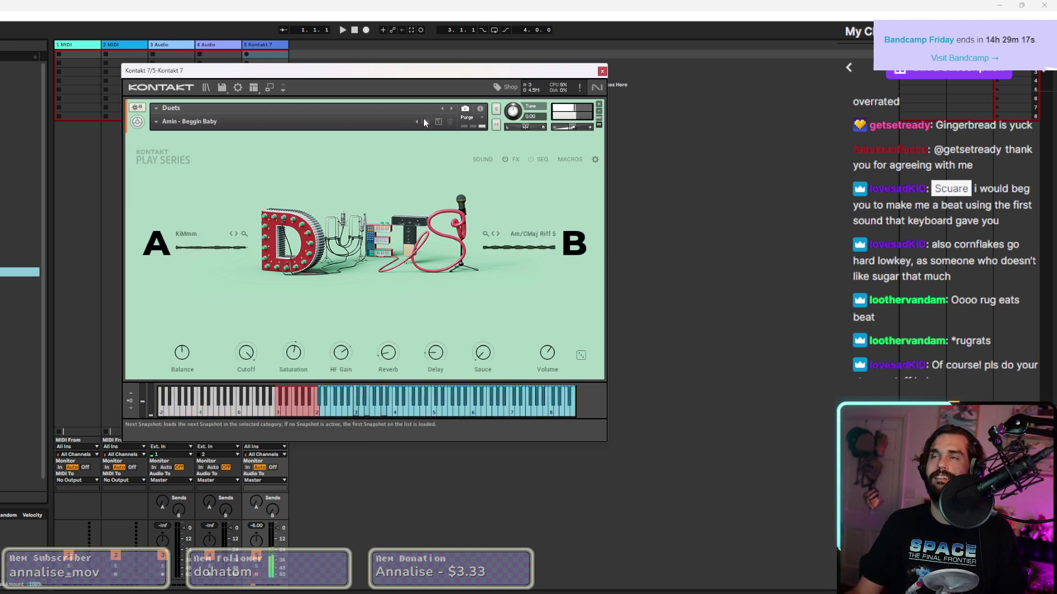
click(427, 122)
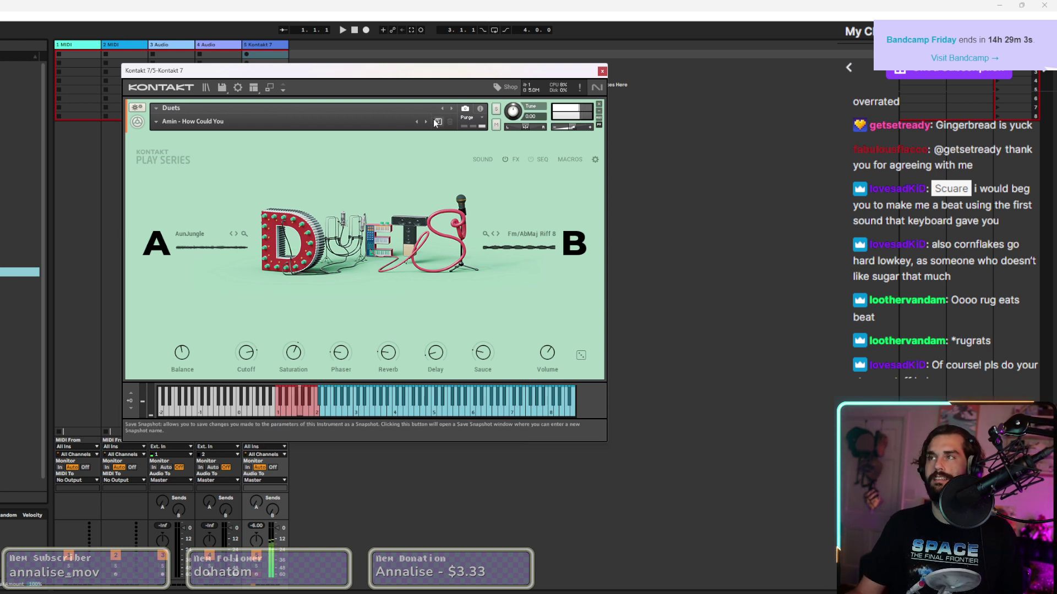
click(602, 71)
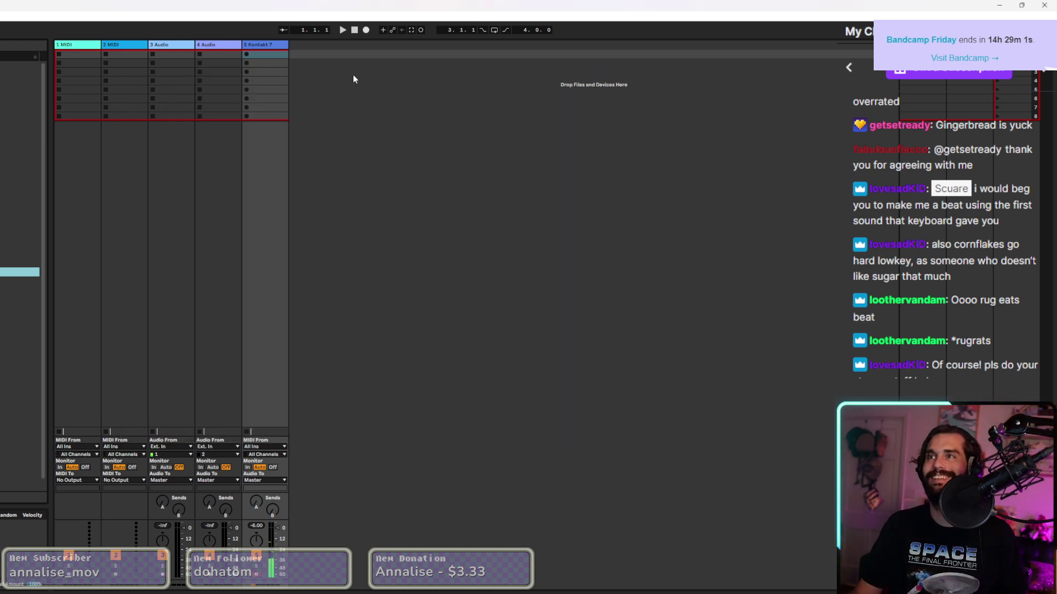
Create an empty MIDI clip in the first slot of the Kontakt 7 track and extend its loop to four bars.
double_click(280, 55)
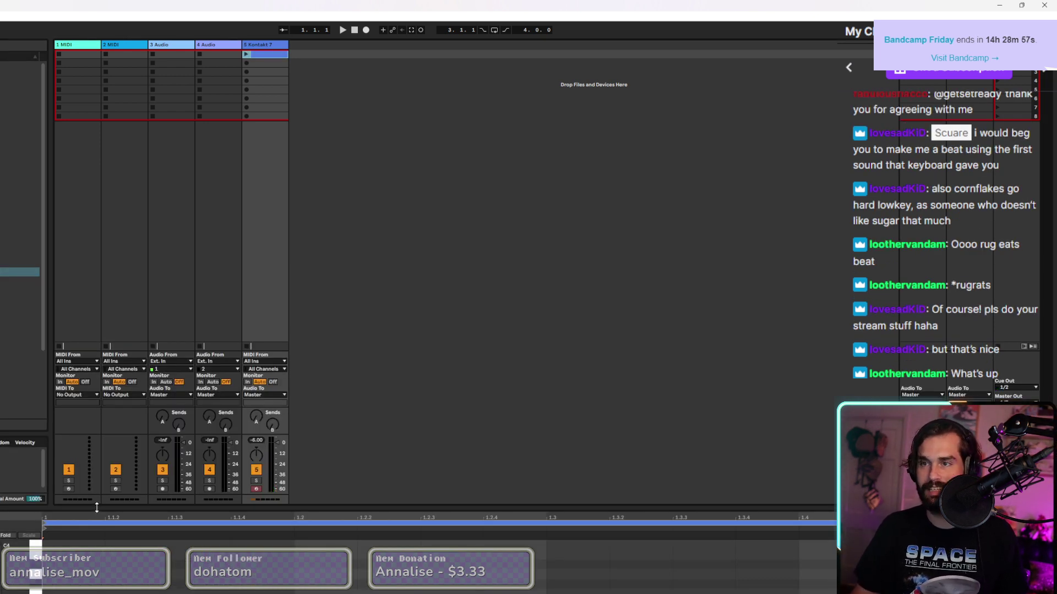
drag(96, 507, 96, 300)
drag(1049, 319, 408, 319)
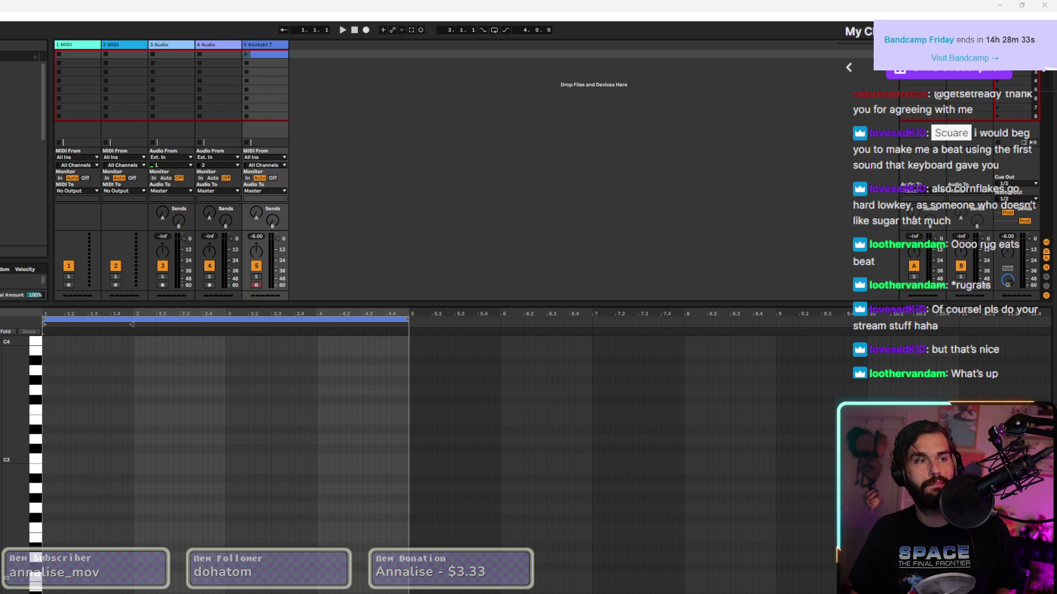
Add a one-bar F1 bass note at the start of the clip.
scroll(220, 441, down, 1)
scroll(220, 440, down, 3)
scroll(220, 440, down, 2)
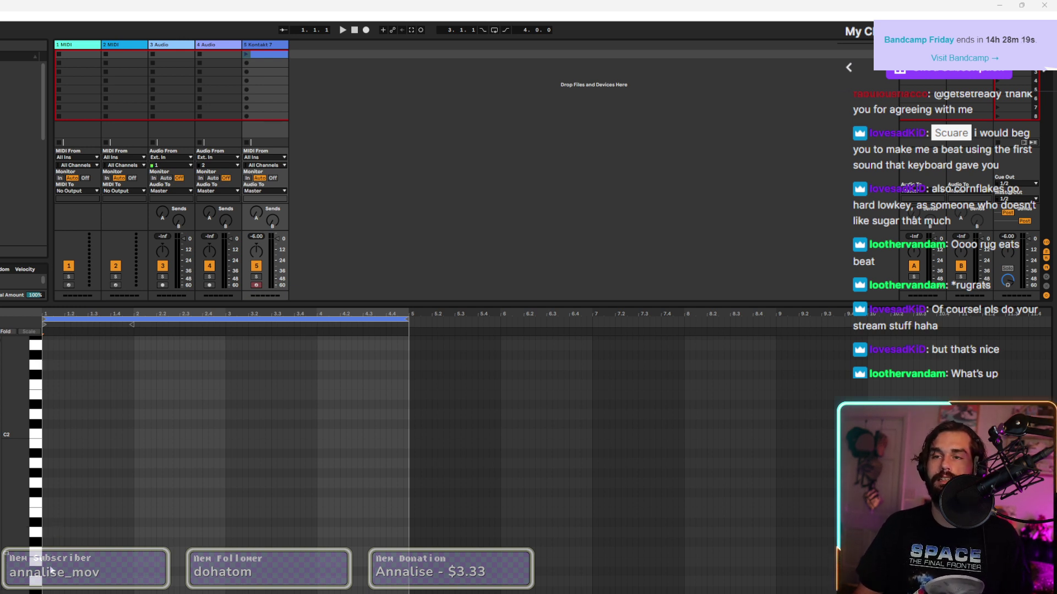
scroll(34, 555, down, 1)
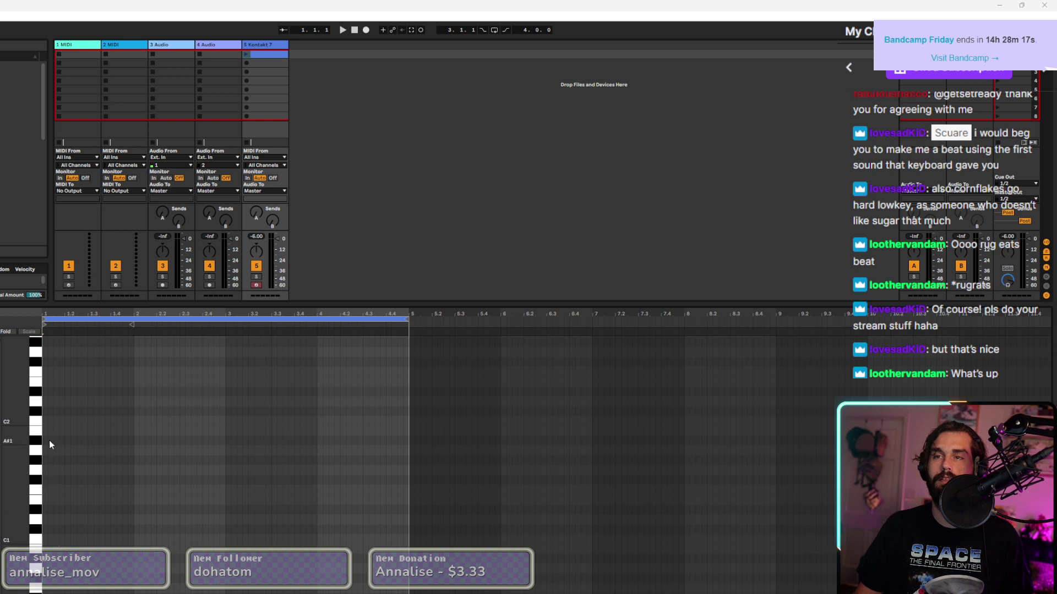
scroll(55, 443, up, 1)
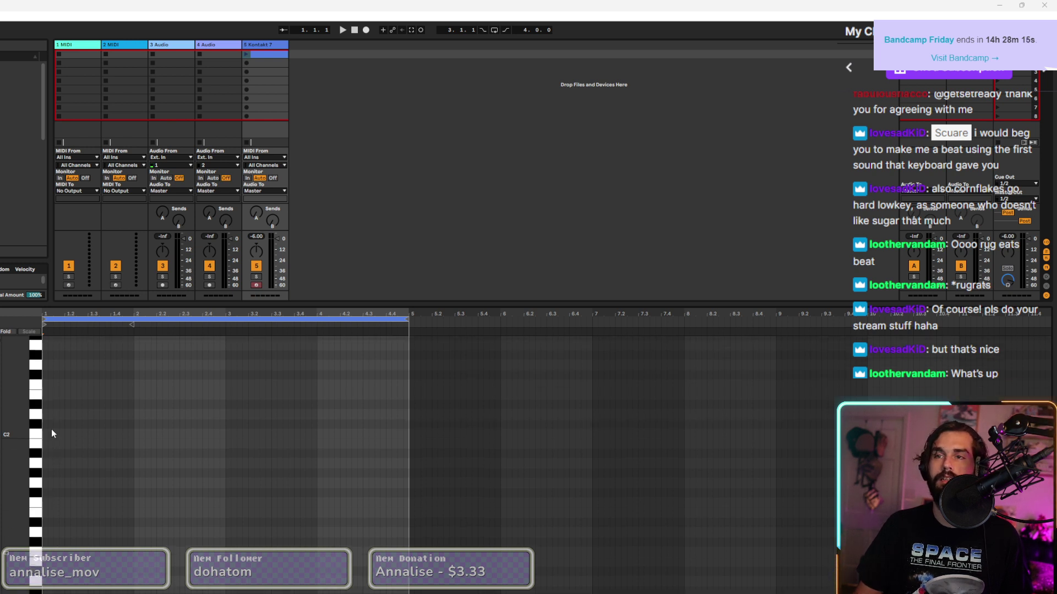
scroll(51, 447, up, 1)
scroll(51, 412, up, 3)
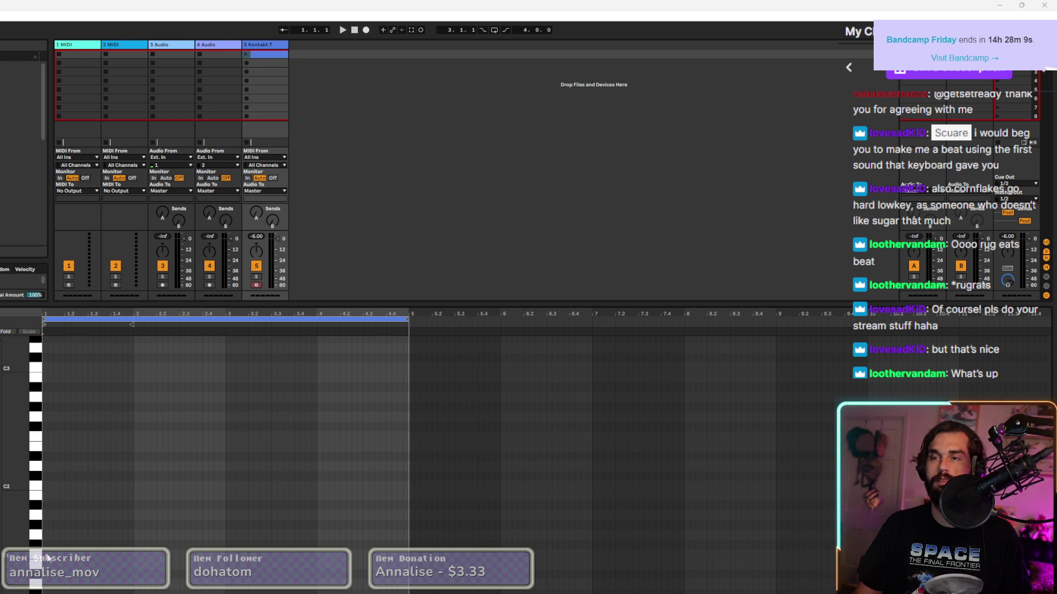
drag(69, 553, 132, 560)
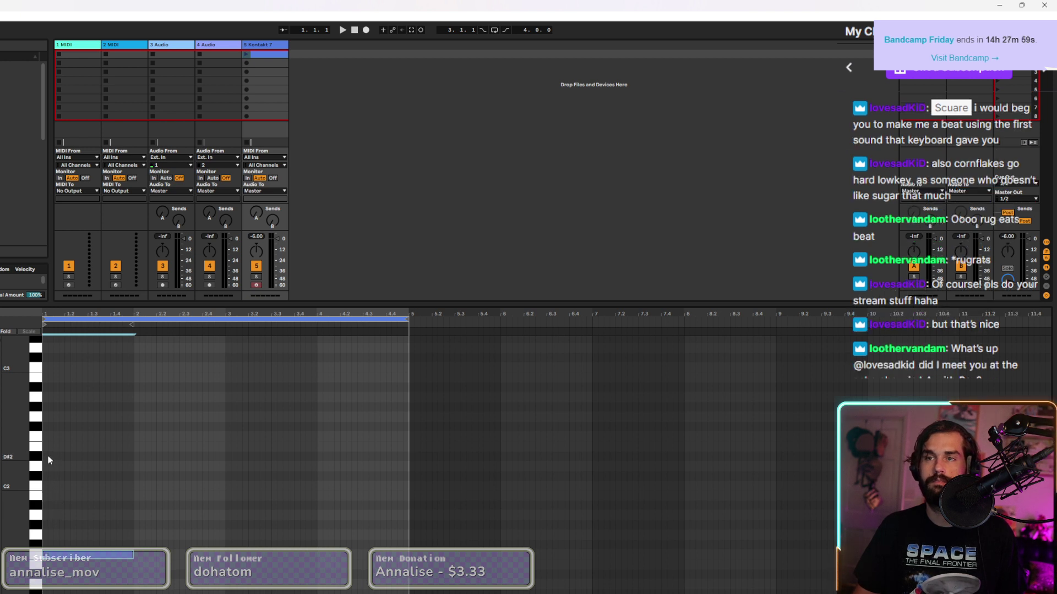
Stack one-bar F2, A2 and C3 notes above the bass note in the clip's first bar.
double_click(49, 437)
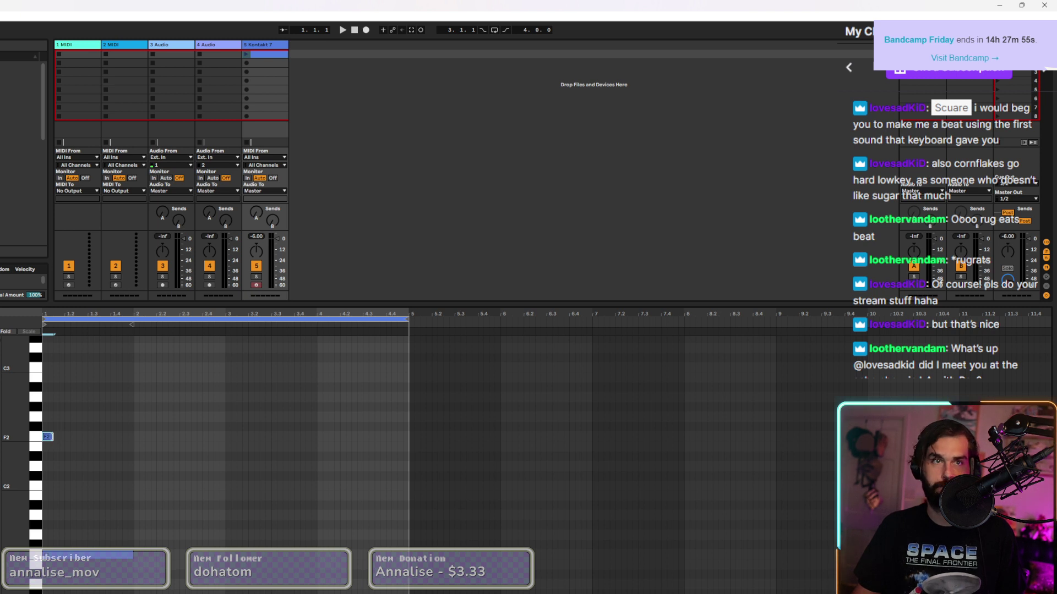
drag(52, 436, 133, 437)
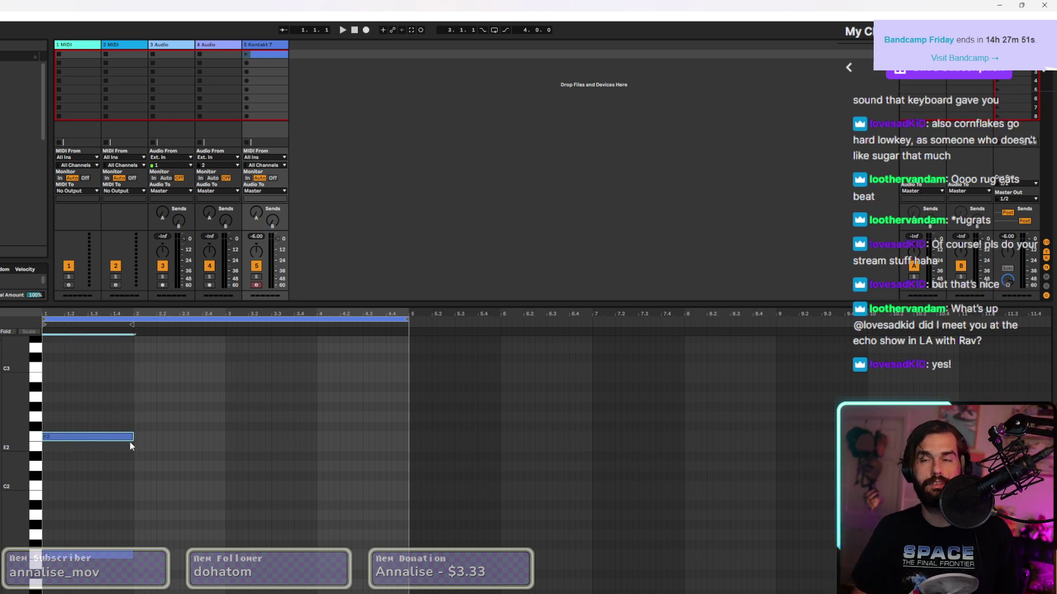
double_click(45, 397)
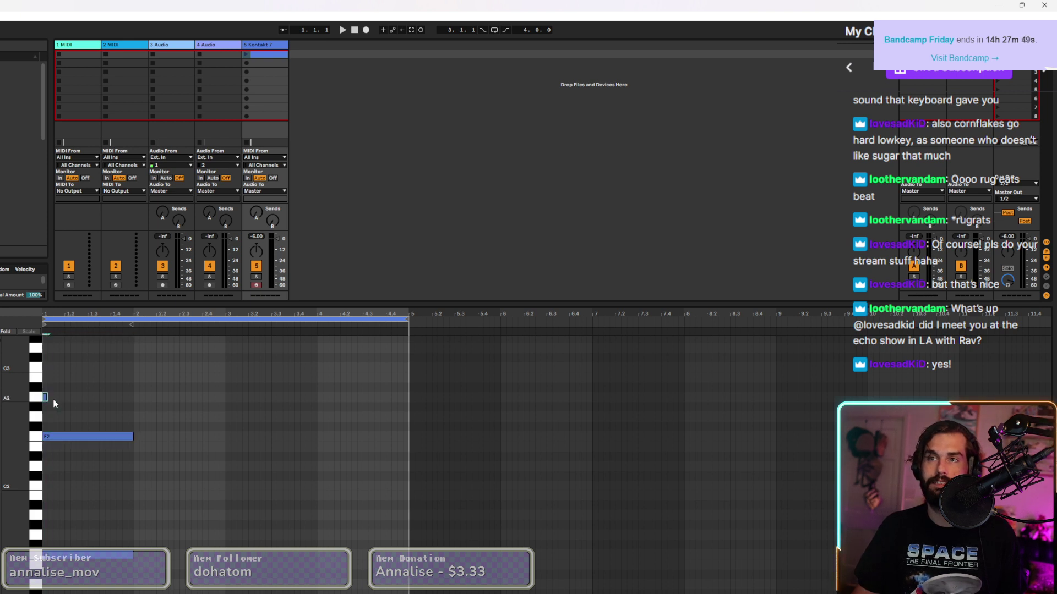
drag(47, 397, 135, 397)
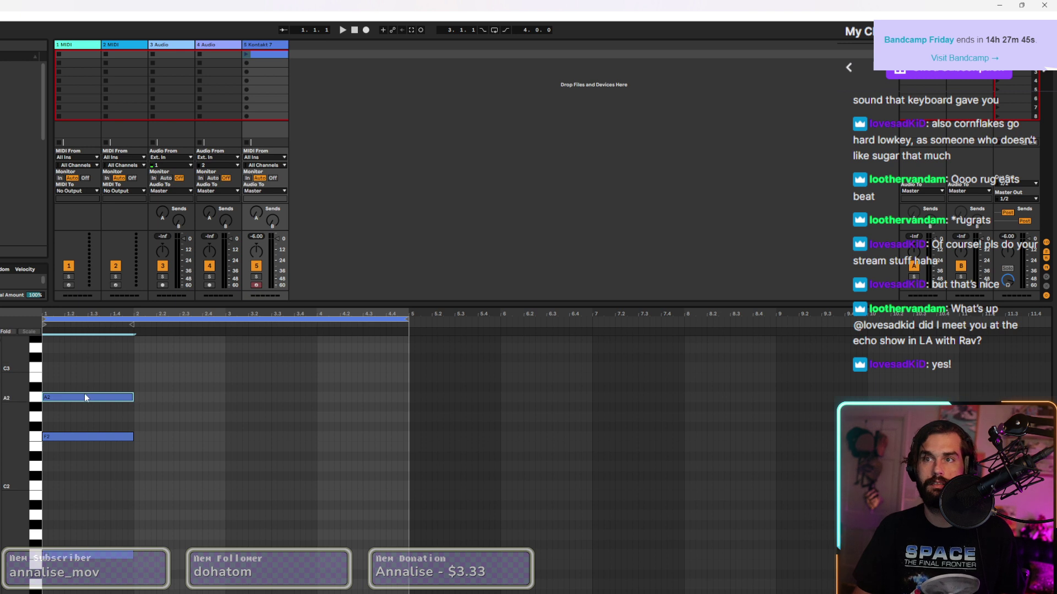
click(47, 368)
double_click(50, 368)
drag(50, 367, 134, 372)
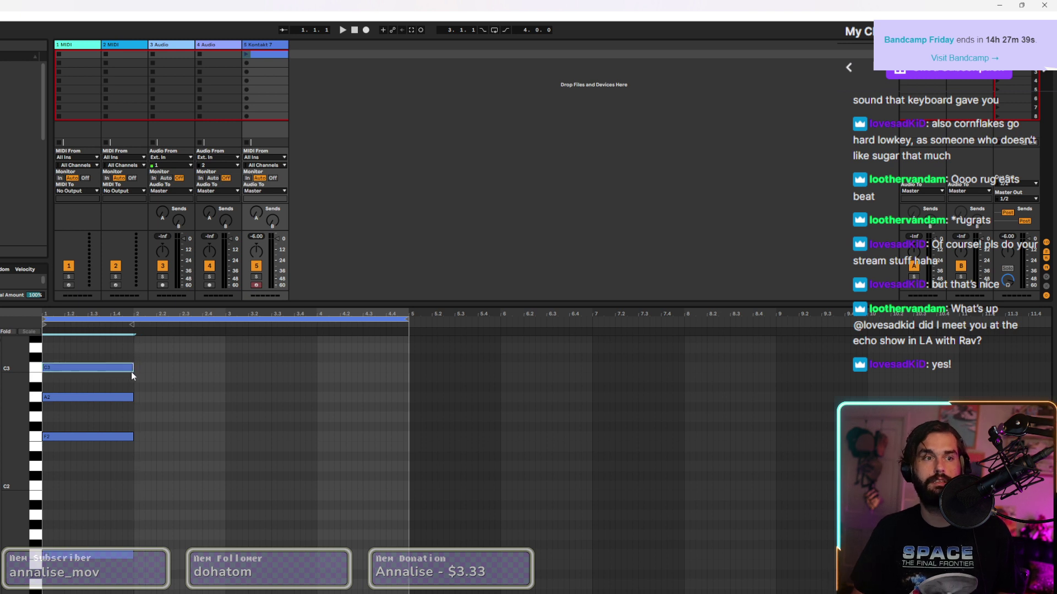
Add a one-bar E3 note on top of the first bar's chord and play the clip.
scroll(48, 370, up, 1)
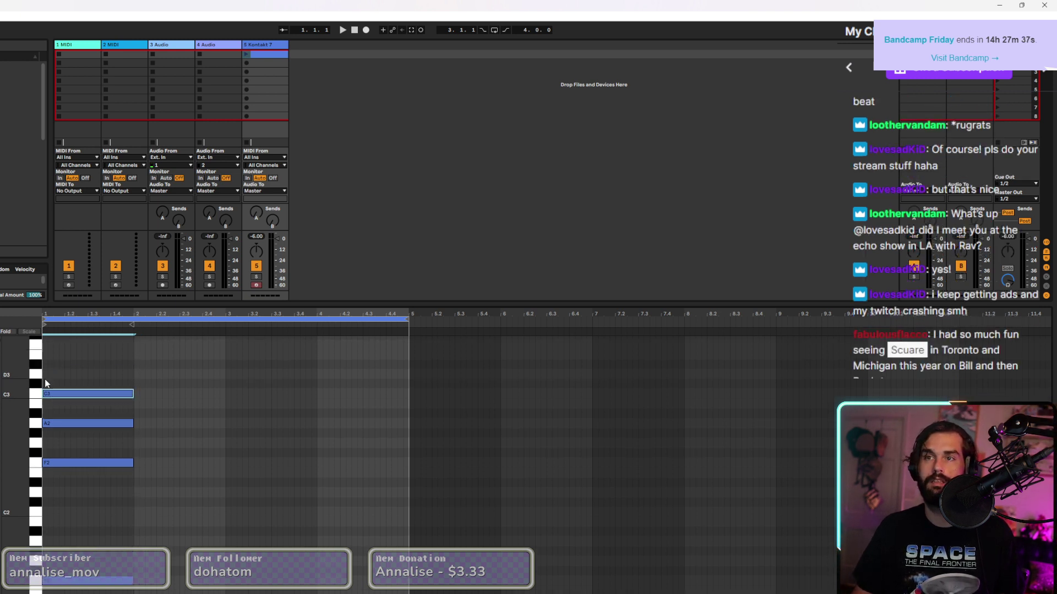
click(46, 357)
double_click(47, 356)
drag(51, 355, 131, 354)
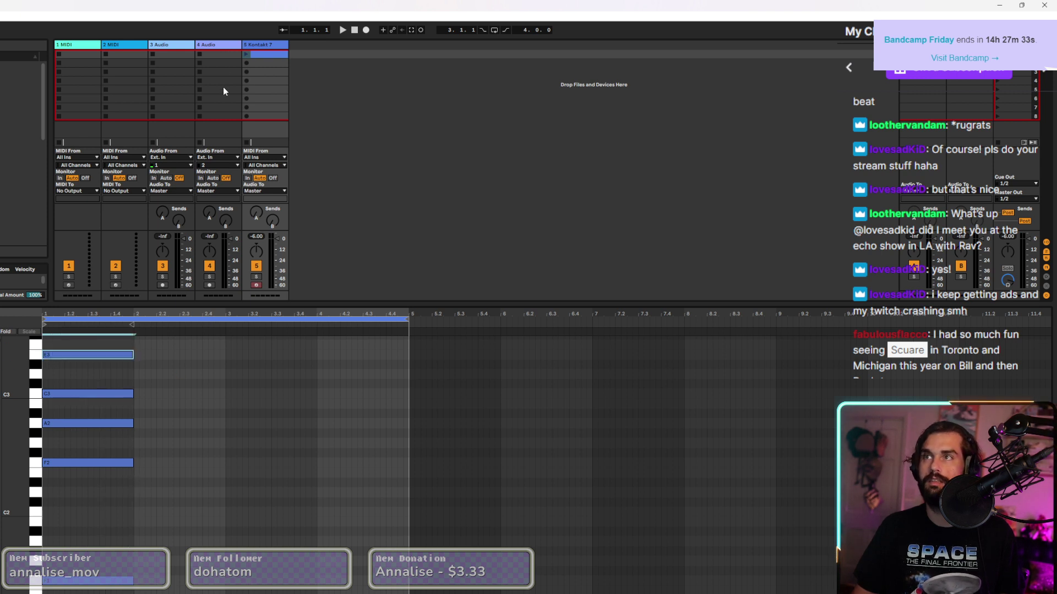
click(247, 55)
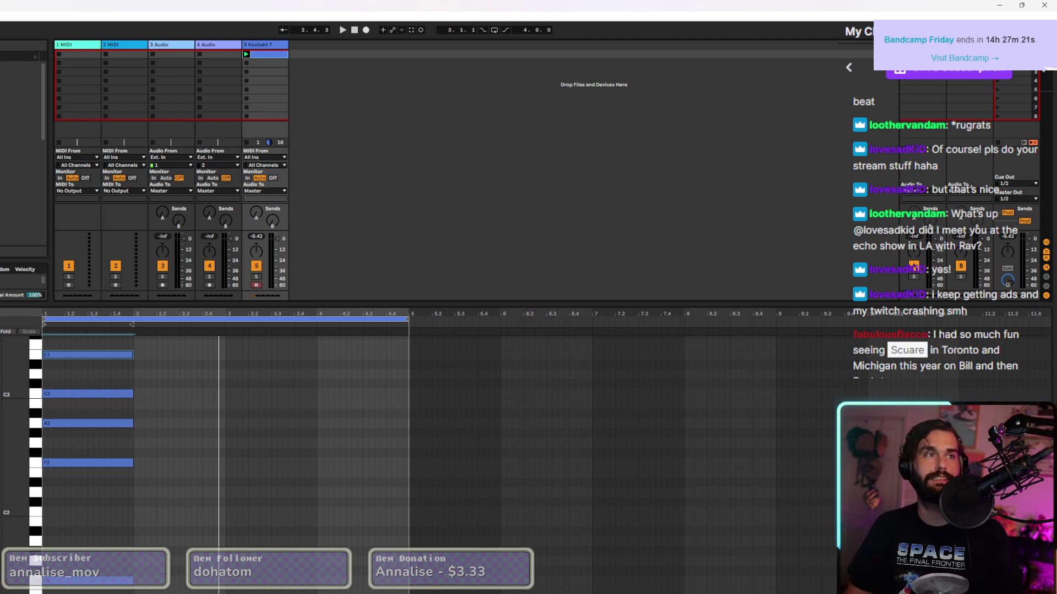
Copy the first bar's bass note into bar two and lower it to C1.
click(113, 586)
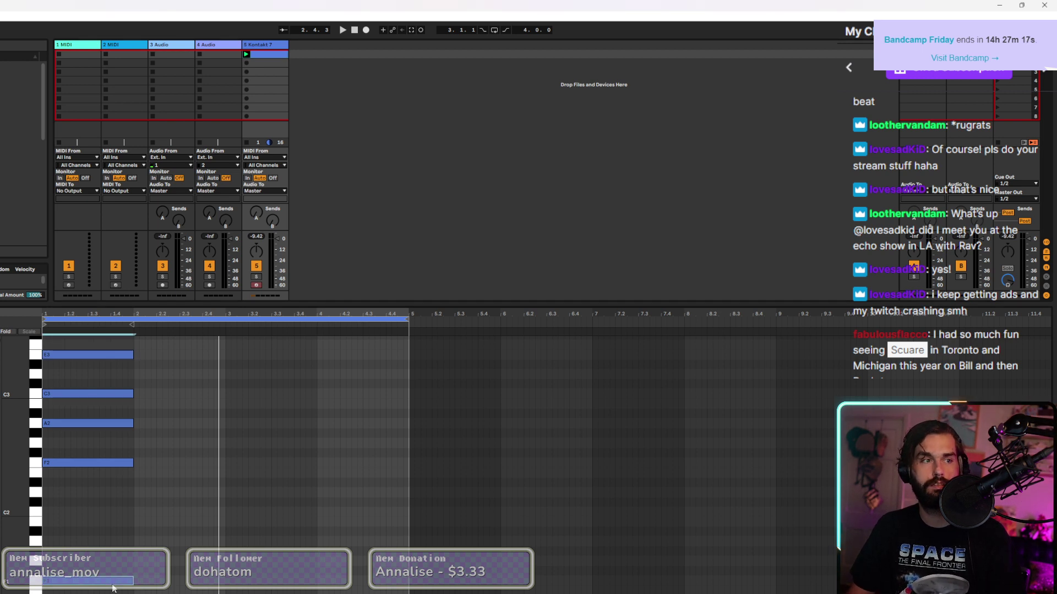
drag(98, 585, 191, 592)
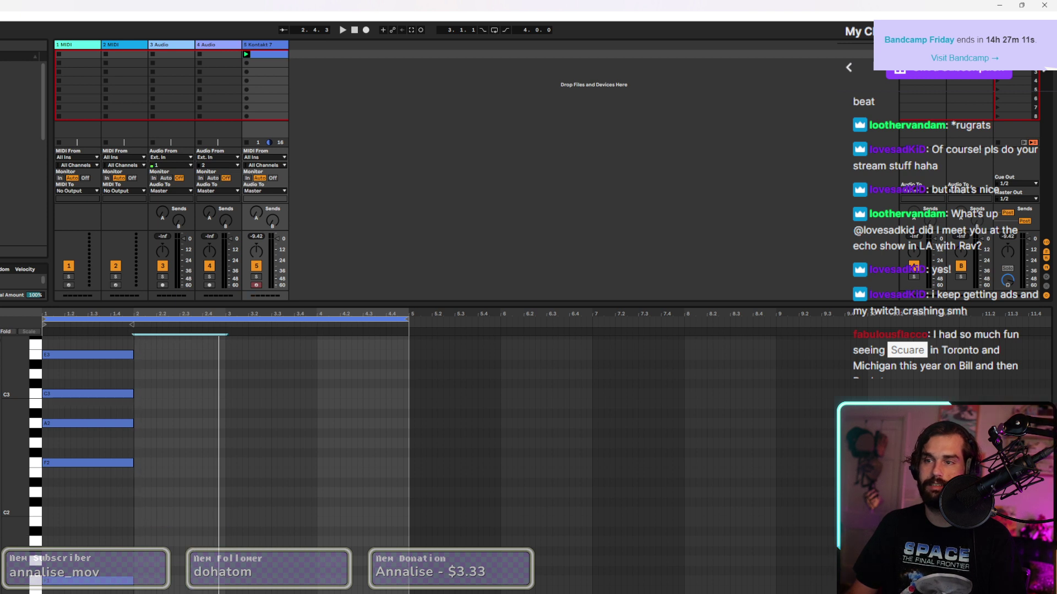
drag(191, 592, 185, 592)
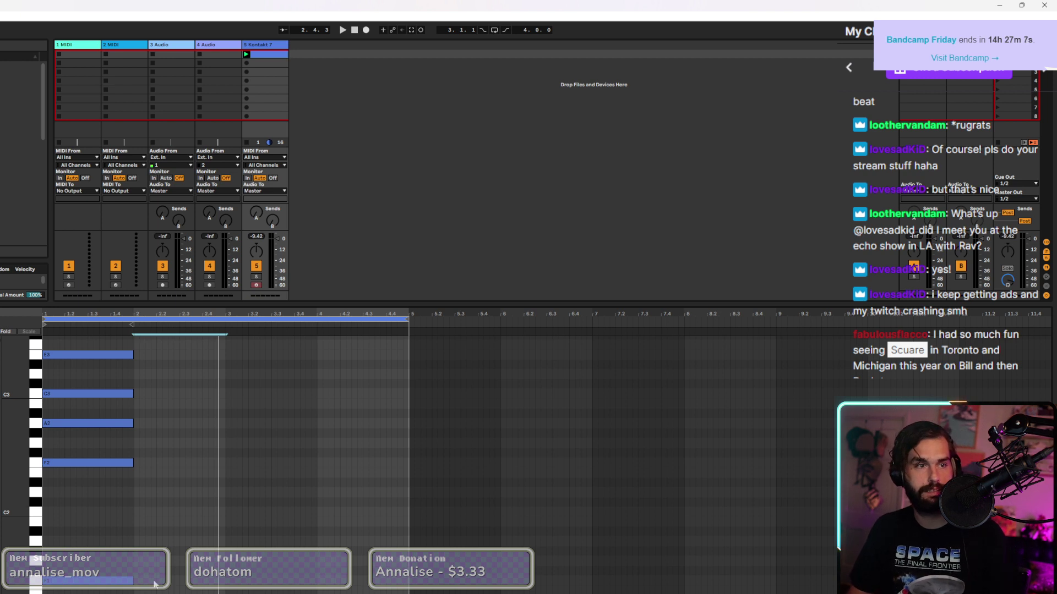
Copy the first bar's upper notes into bar two as G2, A#2, D3 and E3.
drag(77, 460, 164, 443)
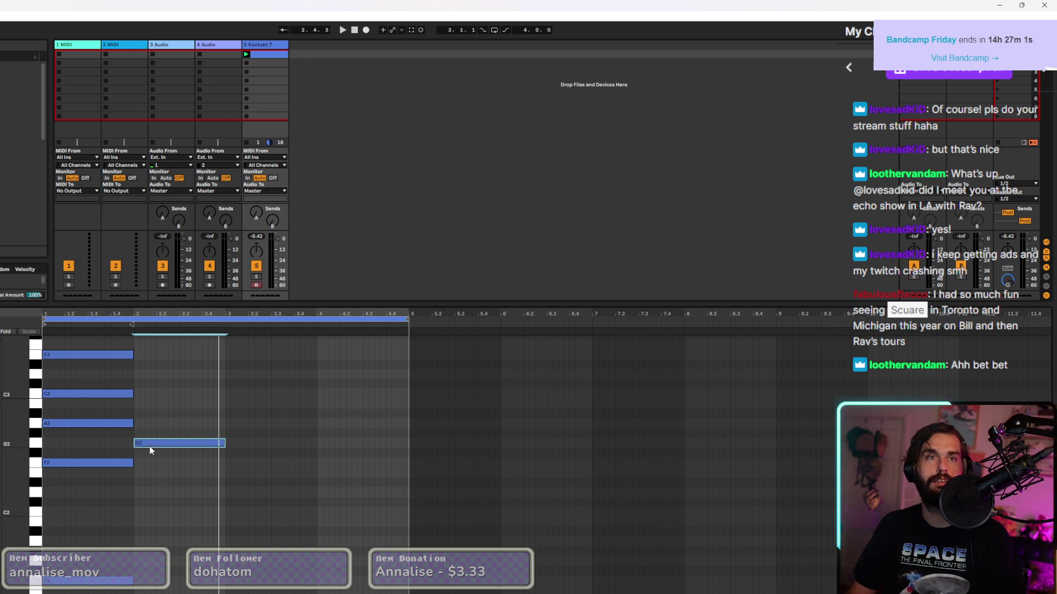
drag(68, 424, 158, 414)
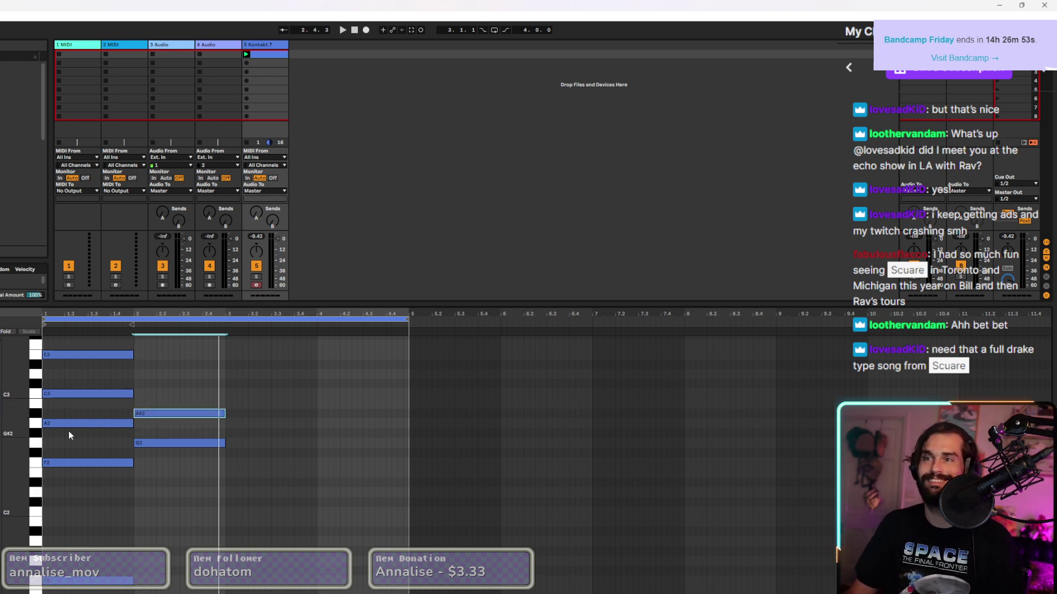
click(84, 394)
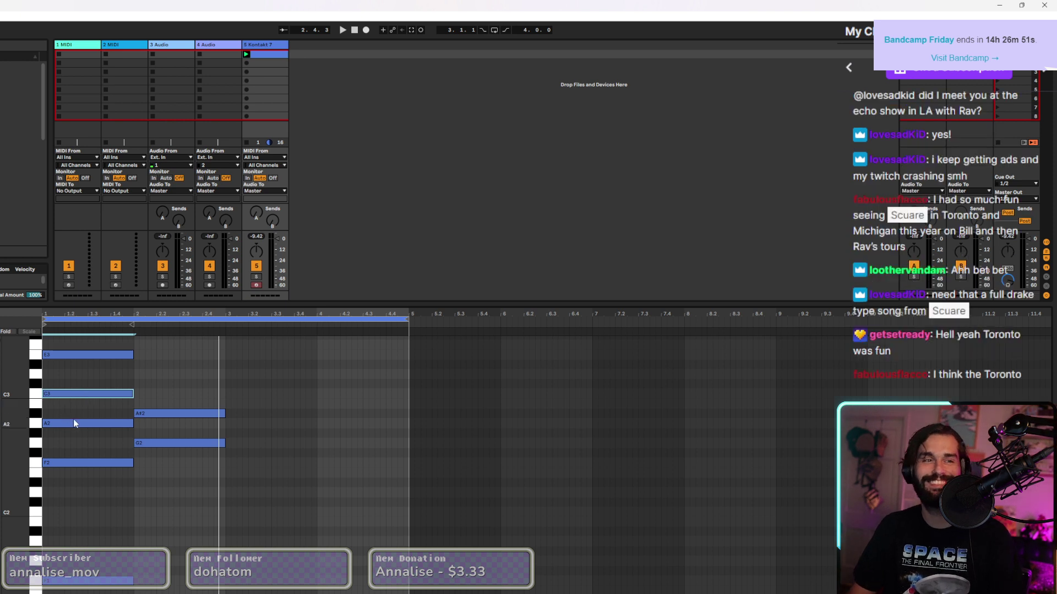
drag(67, 394, 162, 378)
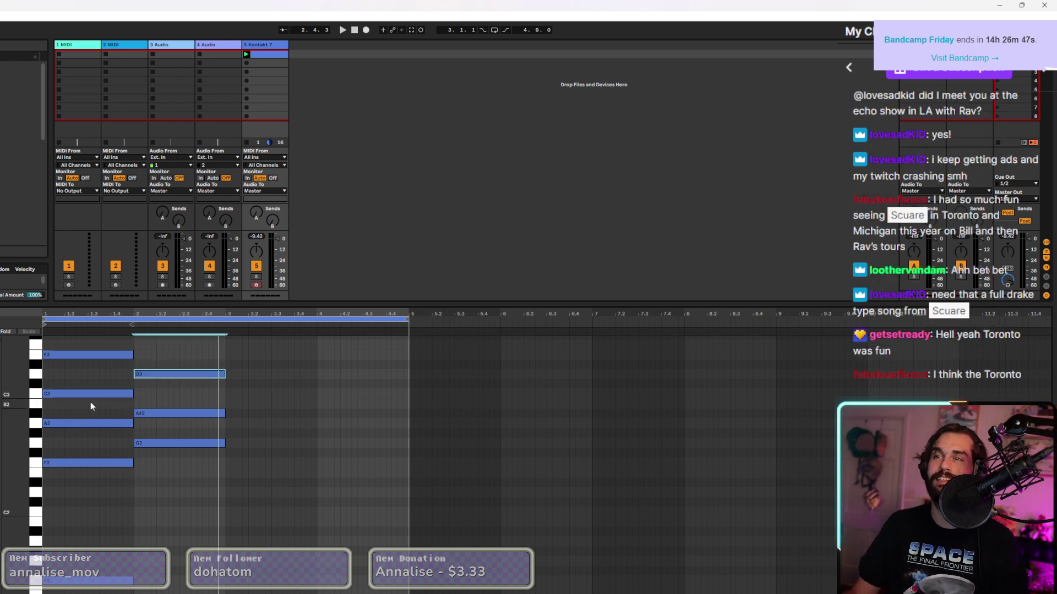
scroll(144, 395, up, 2)
click(71, 394)
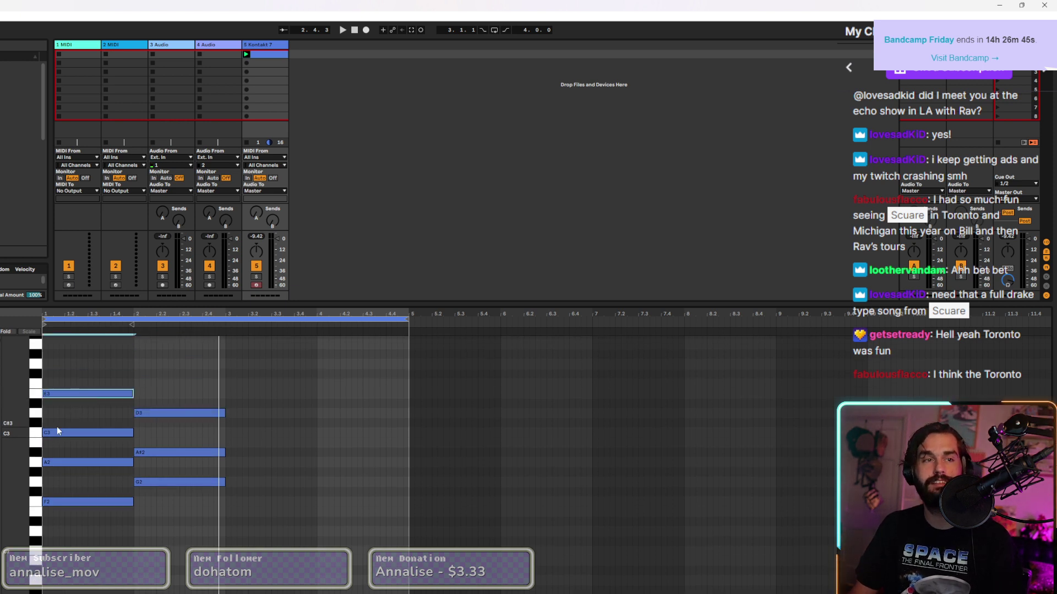
drag(71, 394, 155, 394)
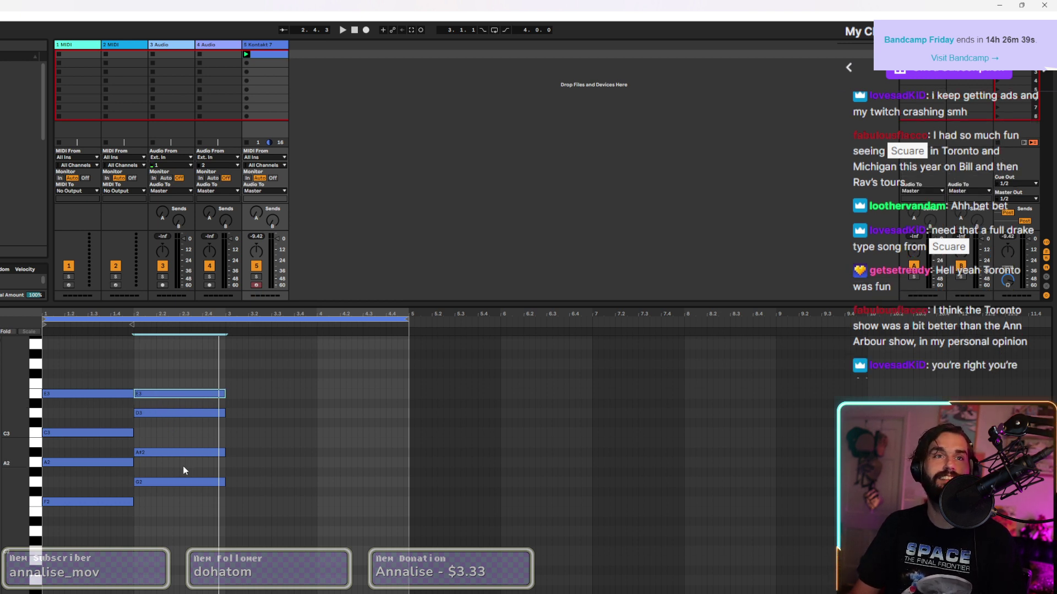
Build the third bar's chord from copied one-bar notes: E1 in the bass with G#2, B2, D3 and E3 above.
scroll(184, 482, down, 5)
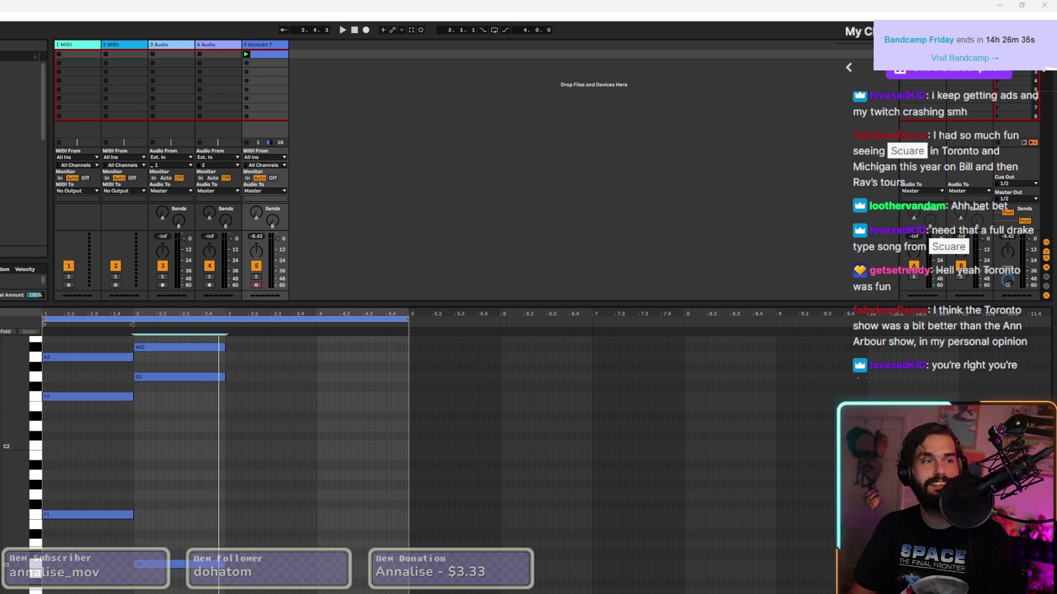
drag(160, 564, 251, 525)
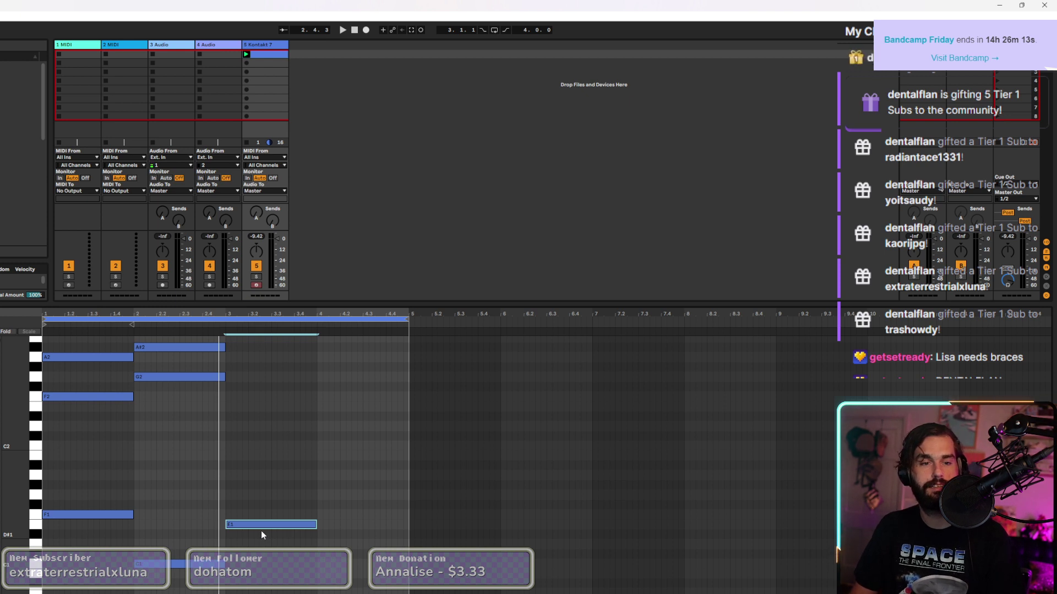
drag(263, 526, 267, 367)
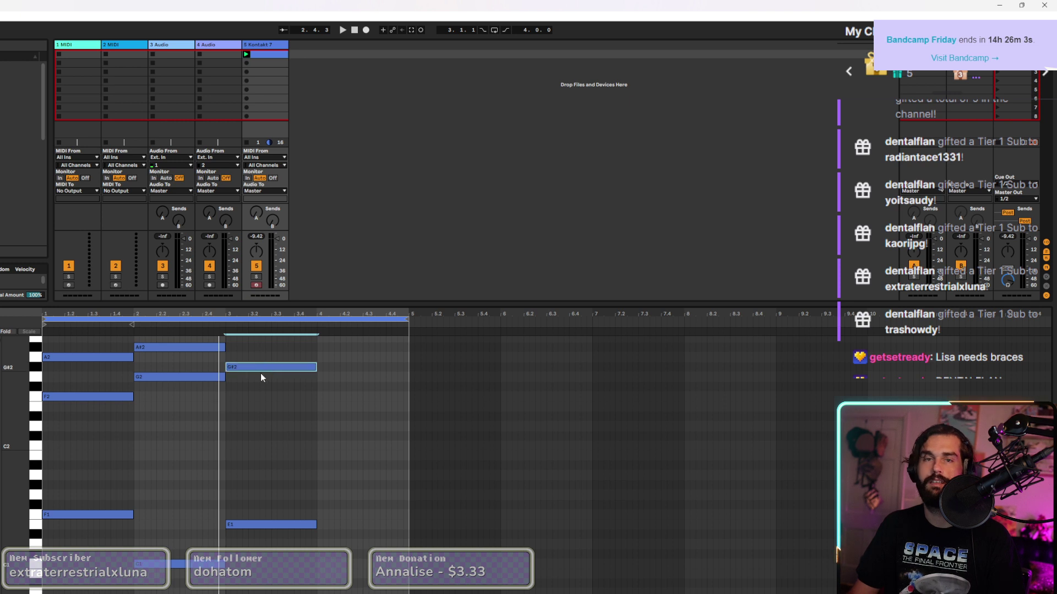
scroll(249, 415, up, 3)
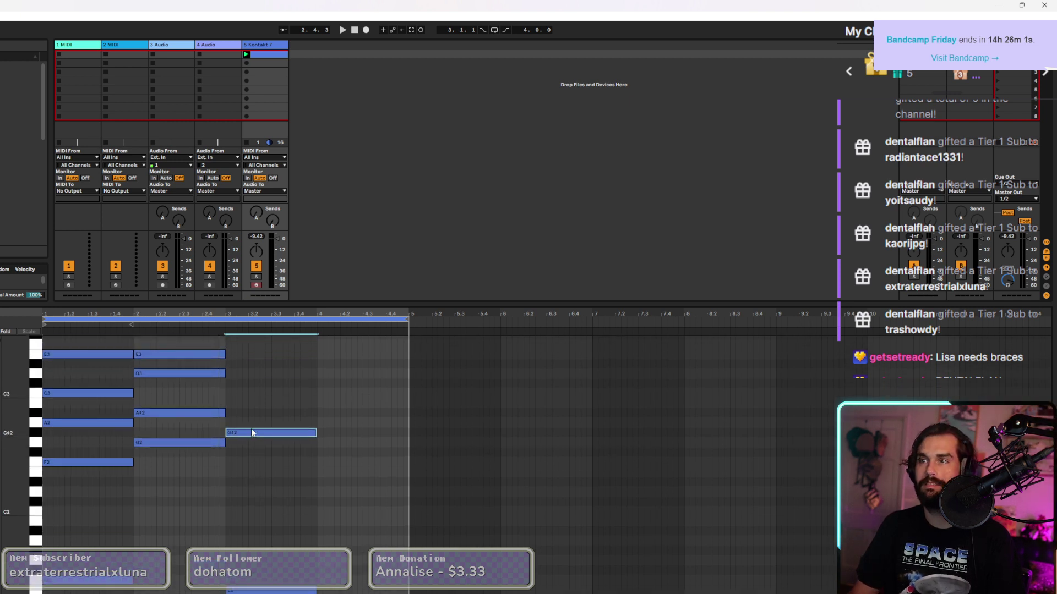
drag(246, 431, 245, 405)
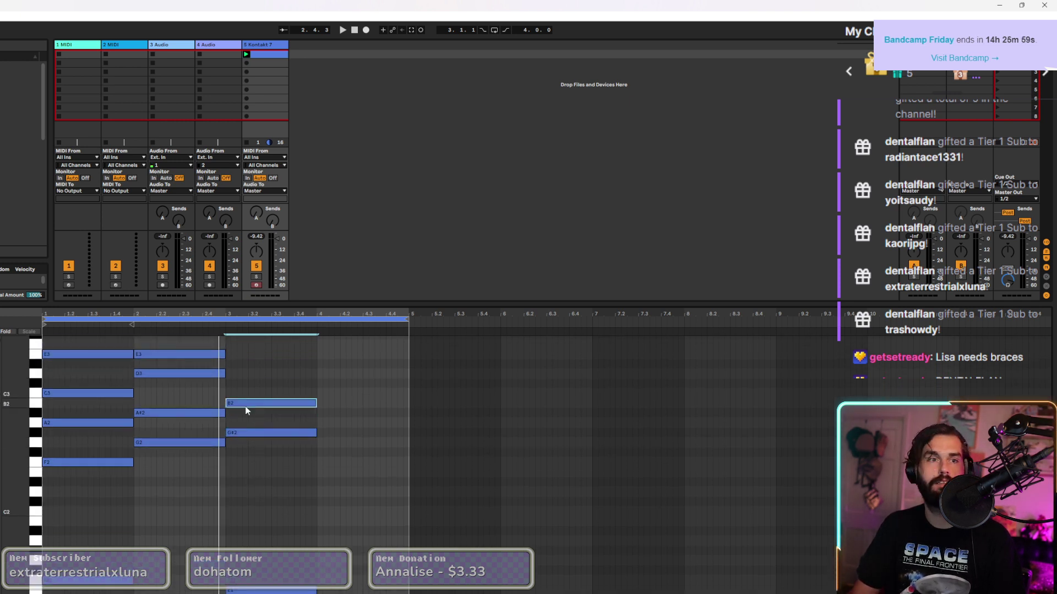
scroll(245, 411, up, 1)
scroll(244, 416, up, 4)
drag(247, 468, 251, 429)
scroll(250, 428, down, 6)
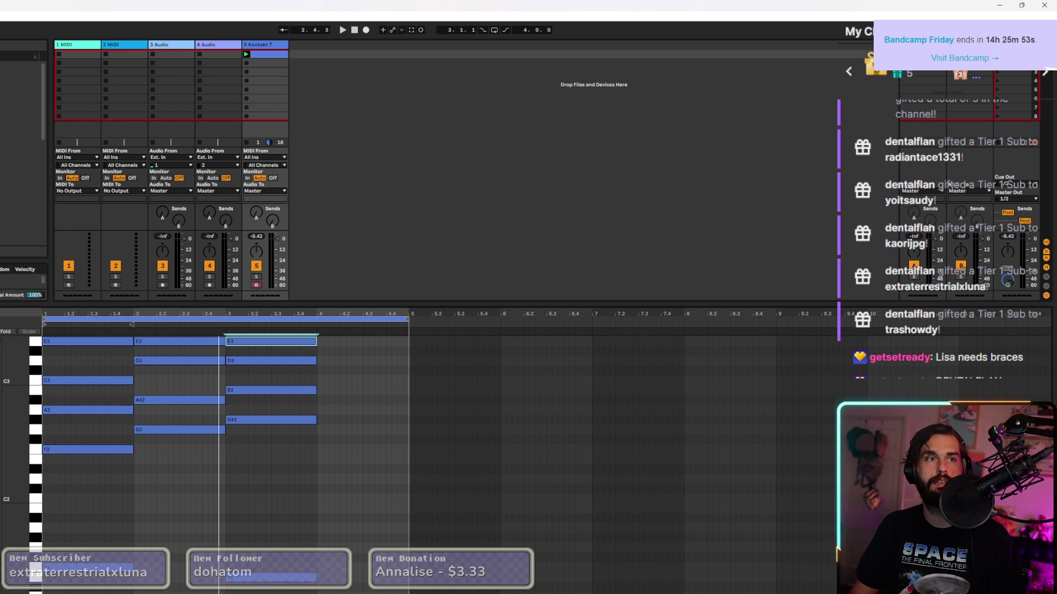
Build the fourth bar's chord from copied one-bar notes: A1 in the bass with G2, C3 and E3 above.
key(shift+Down)
key(shift+Down)
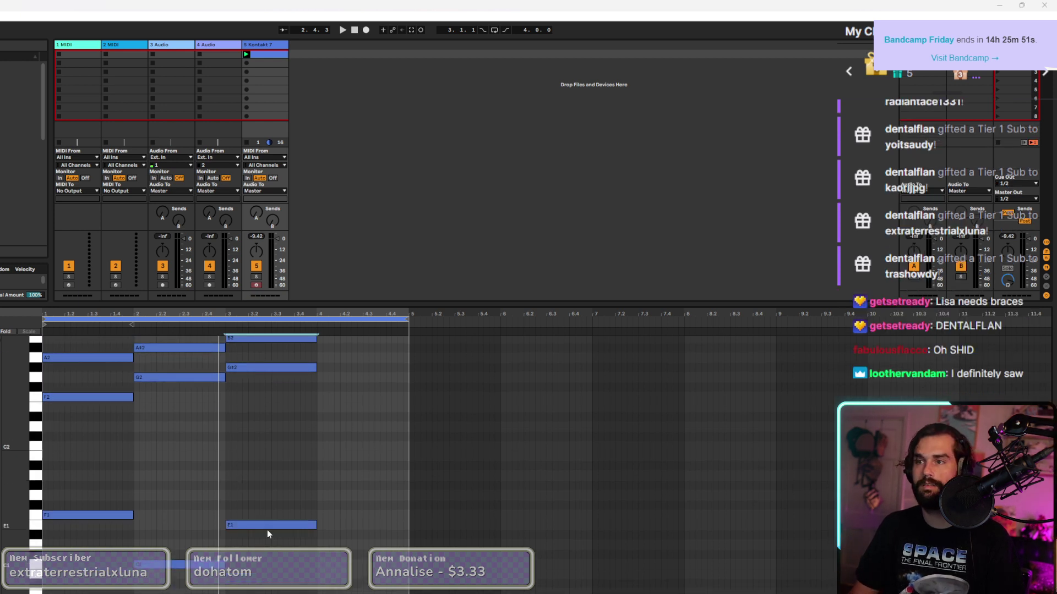
drag(258, 528, 349, 477)
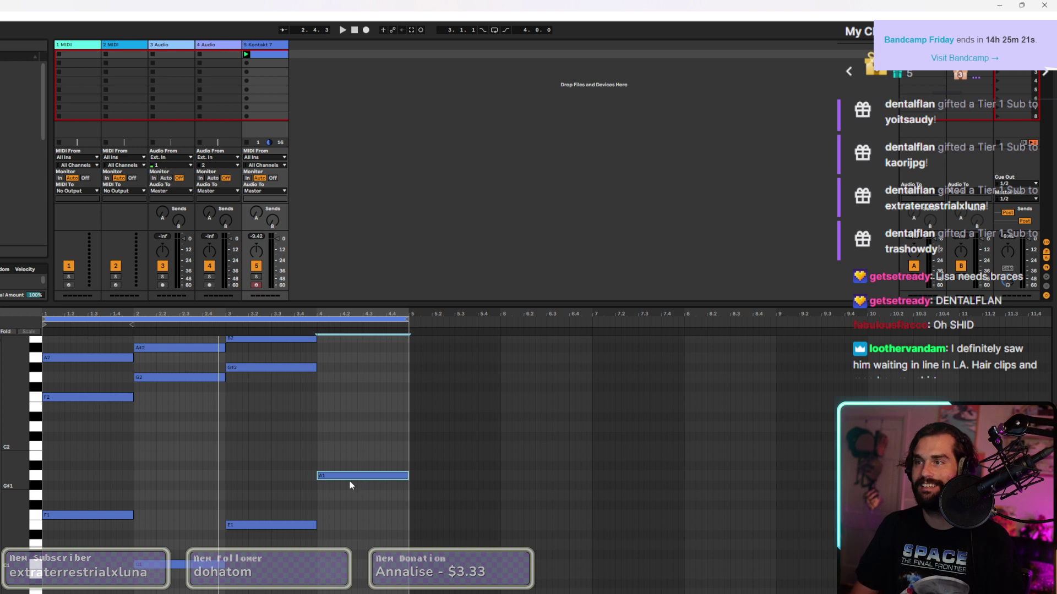
drag(348, 477, 346, 442)
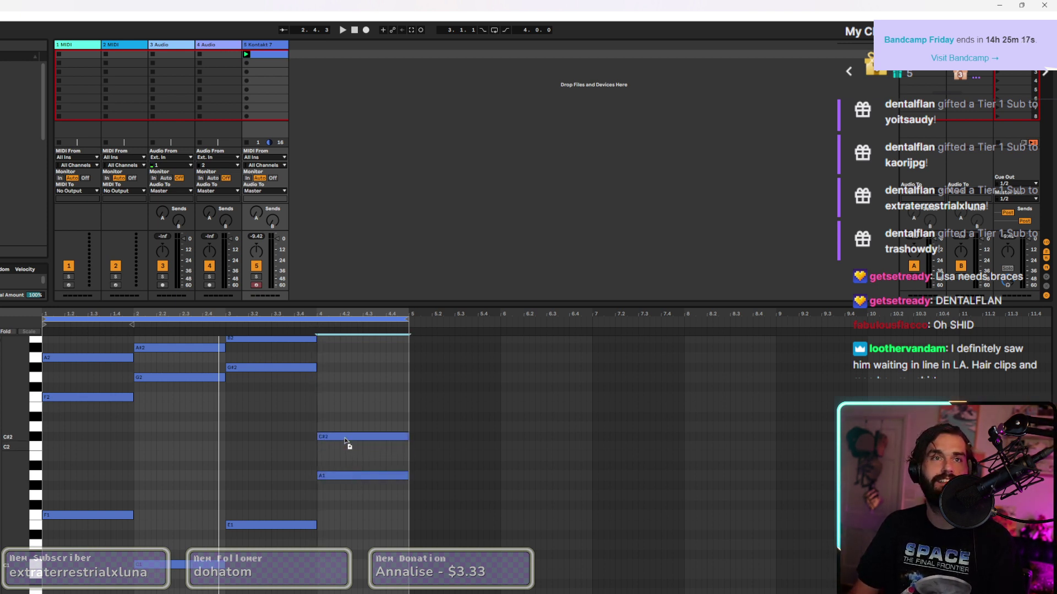
drag(346, 440, 346, 380)
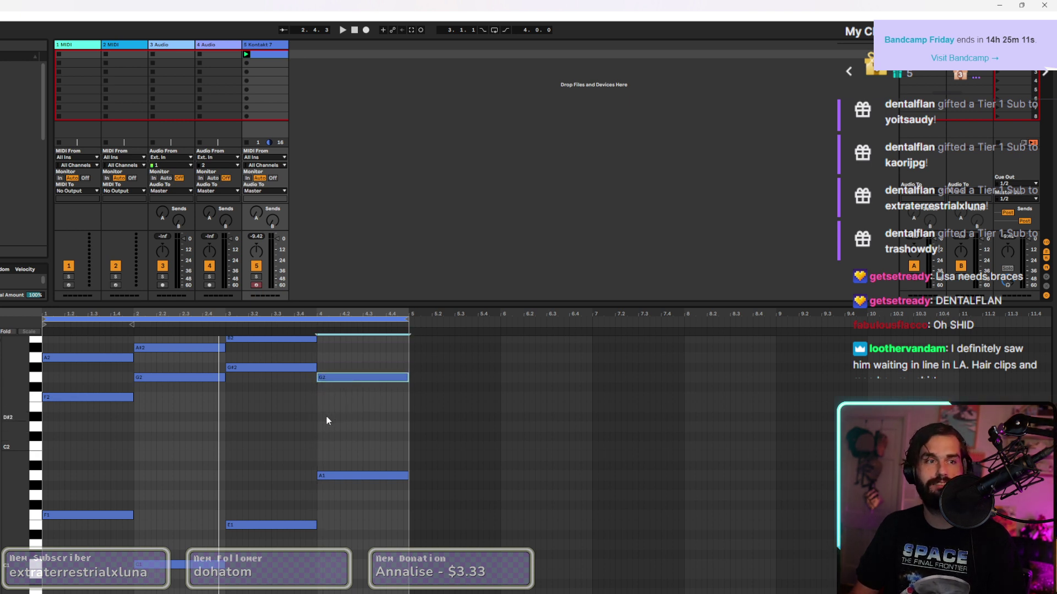
scroll(334, 428, up, 3)
drag(338, 431, 342, 381)
scroll(336, 422, up, 2)
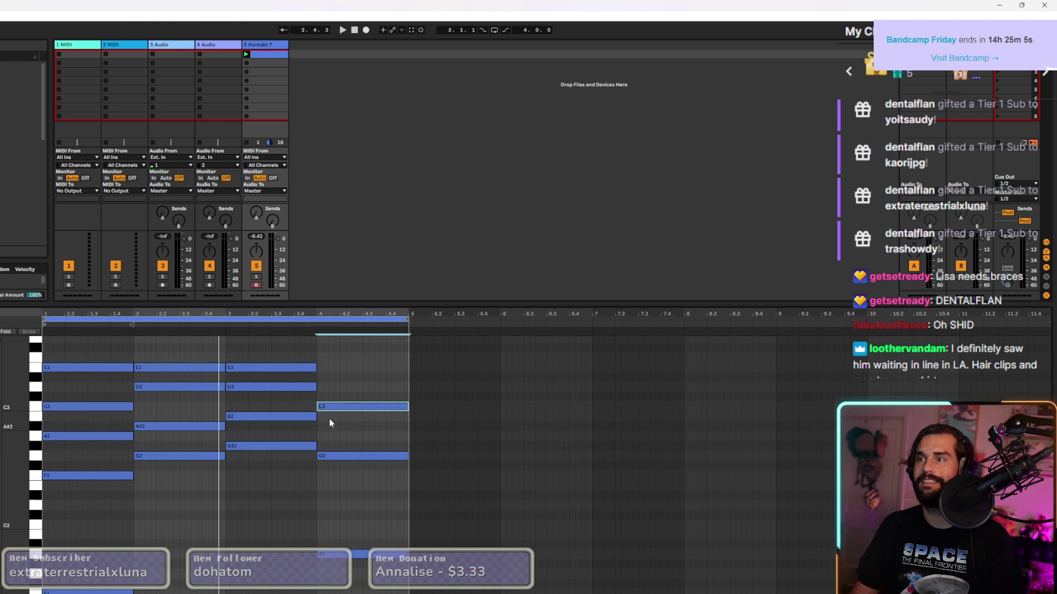
drag(343, 407, 344, 370)
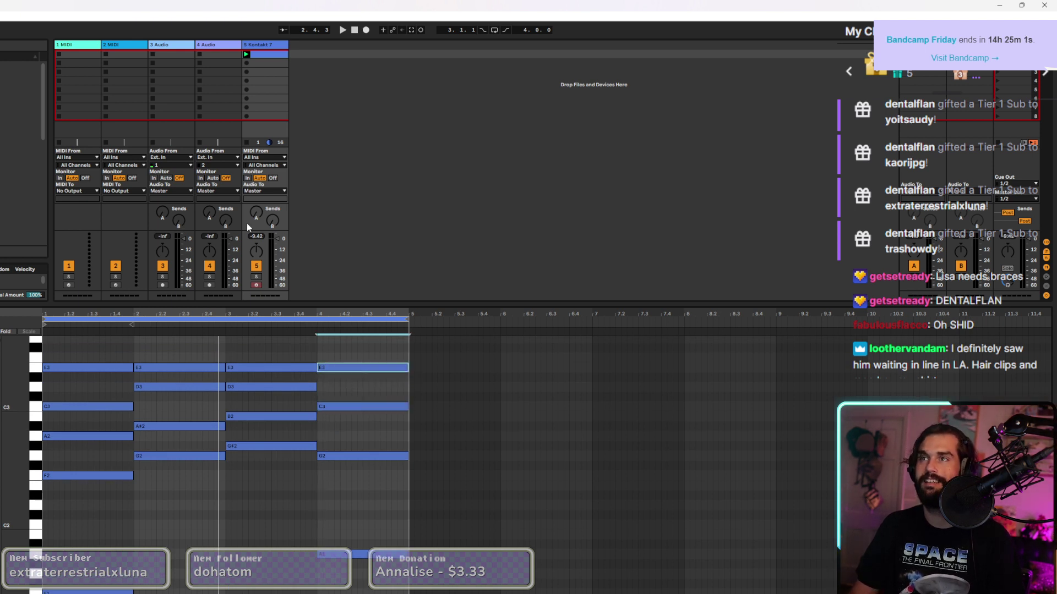
Launch the chord clip and listen to the four-bar progression while checking the Kontakt 7 track's devices and clip notes.
click(247, 55)
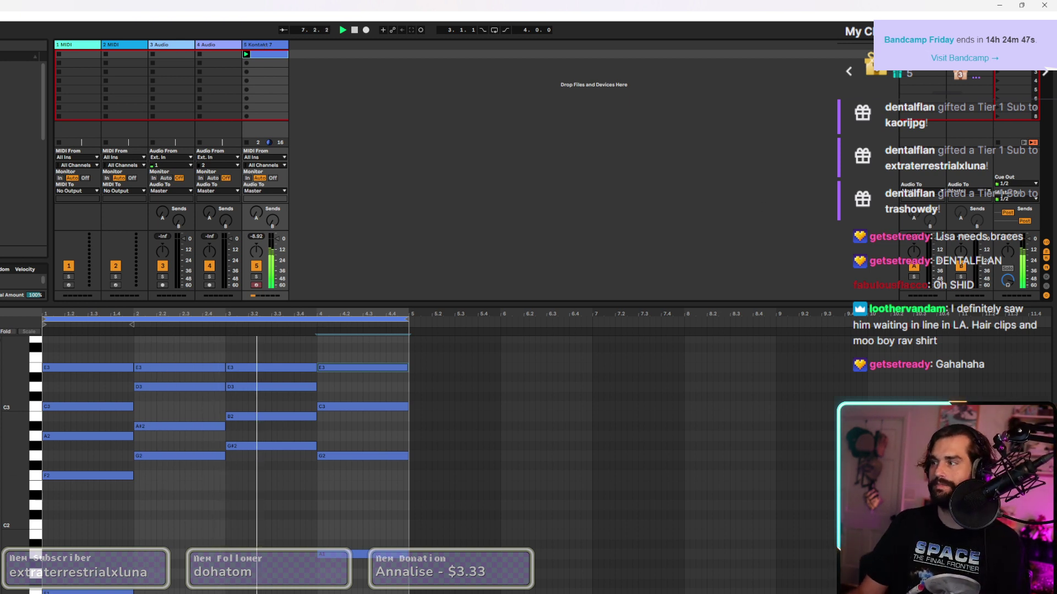
double_click(261, 45)
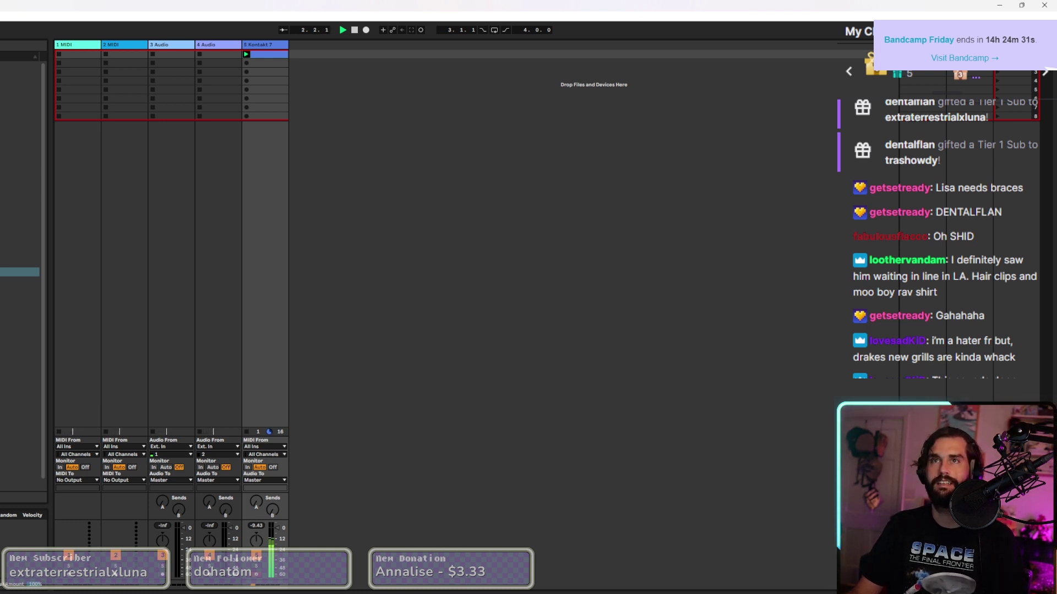
double_click(266, 54)
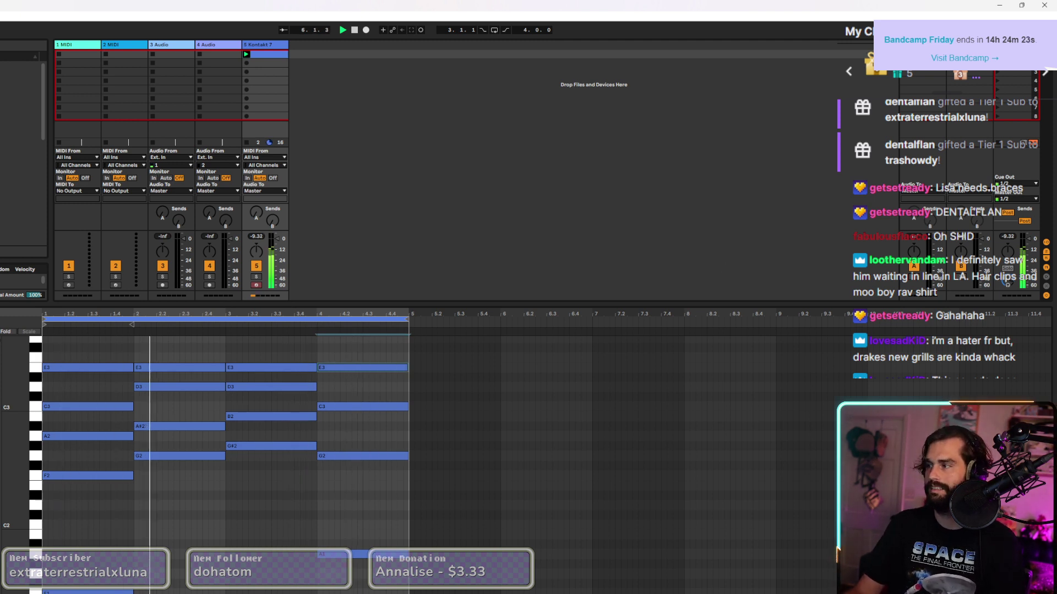
key(ctrl+alt+l)
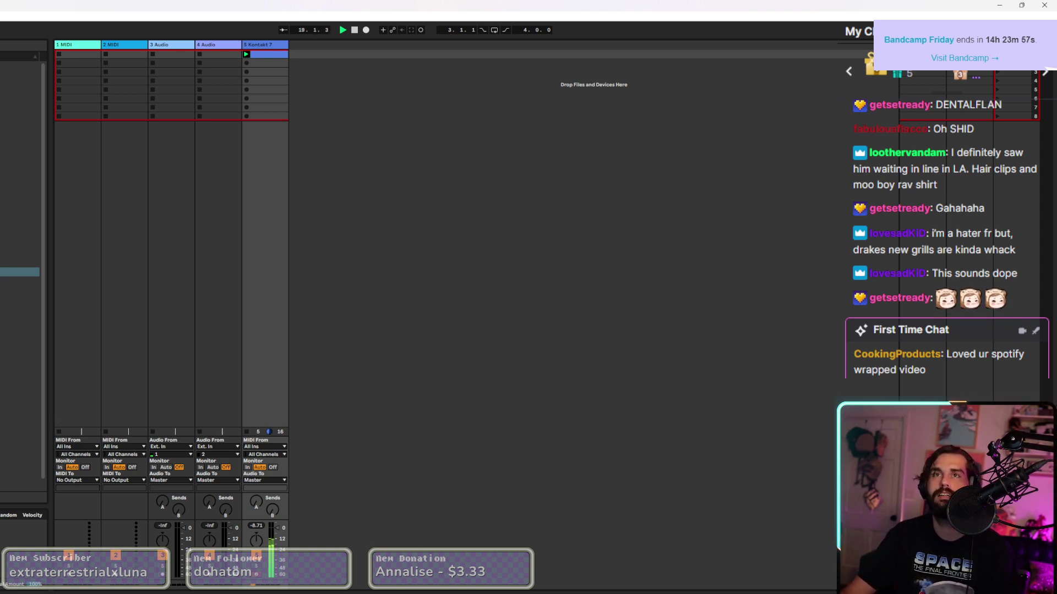
Find kHs Distortion in the browser and load it on the Kontakt 7 track.
click(19, 103)
click(19, 66)
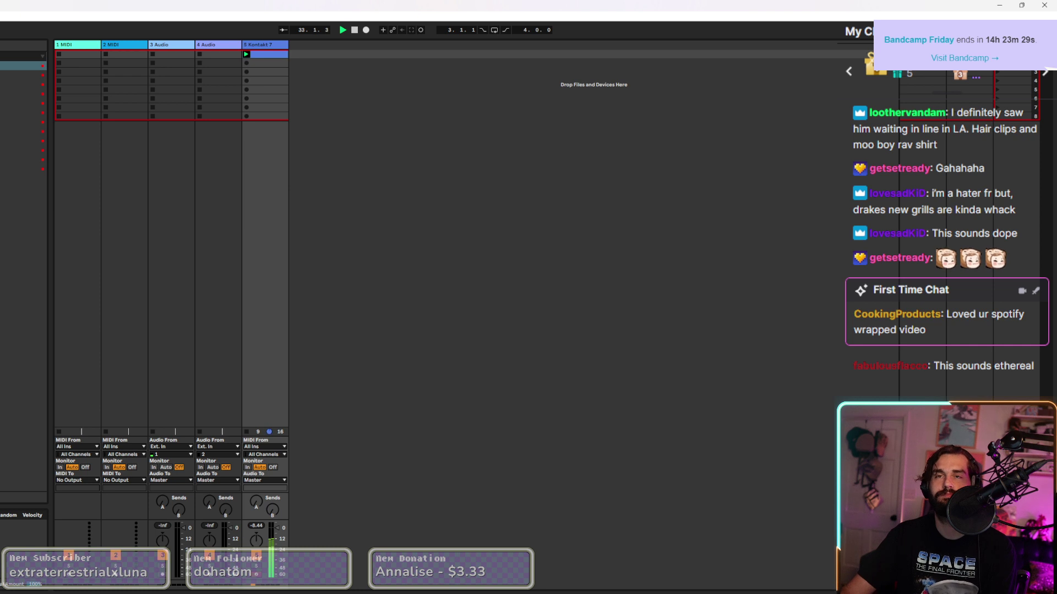
click(20, 272)
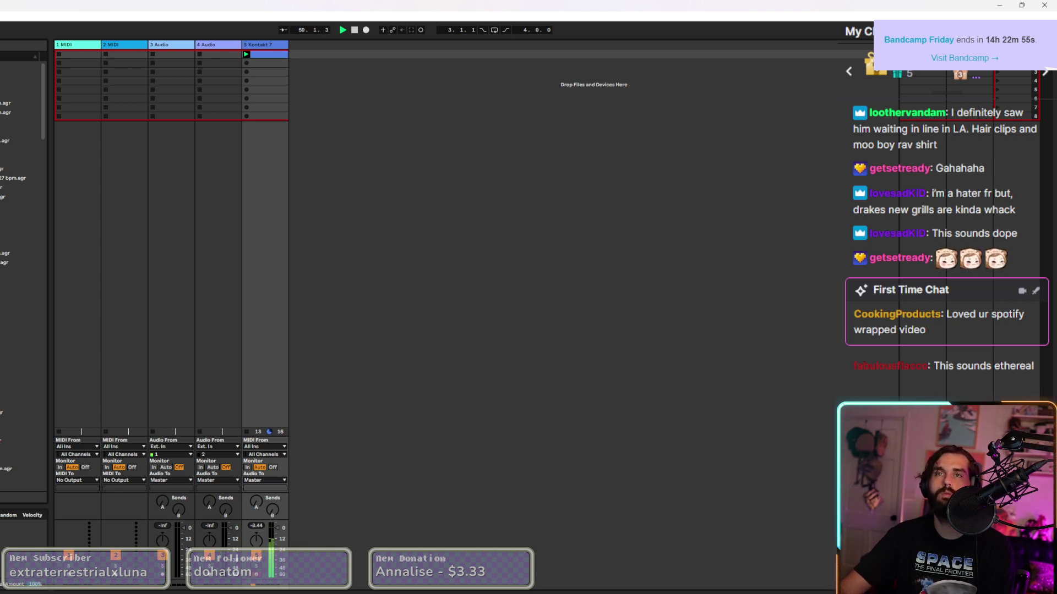
click(19, 272)
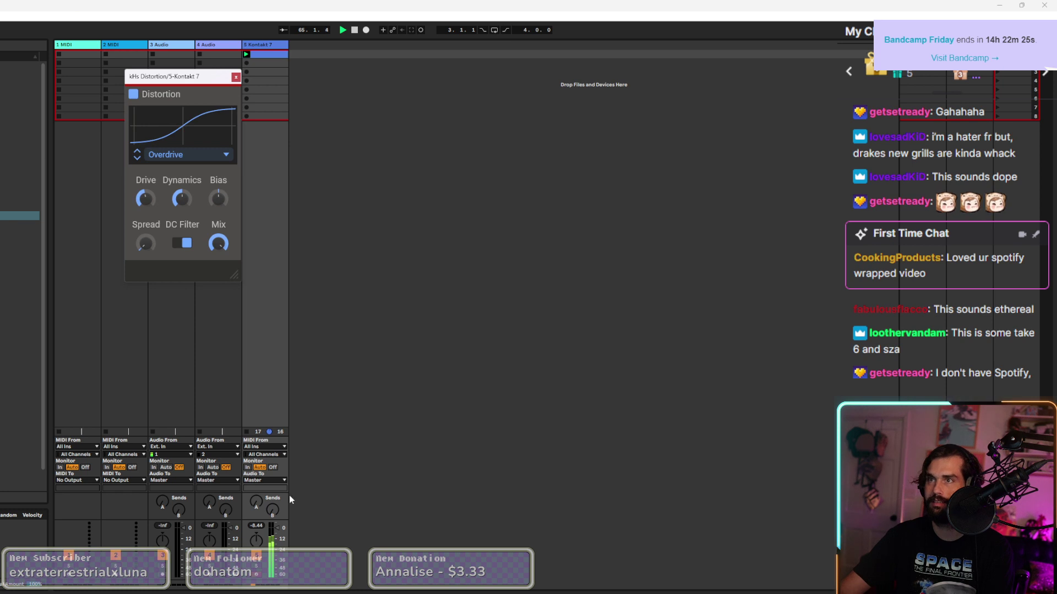
Raise the Distortion's Dynamics and Spread, lower Bias slightly, set Mix to 73 %, and close the plugin window.
drag(219, 244, 218, 255)
drag(182, 198, 182, 190)
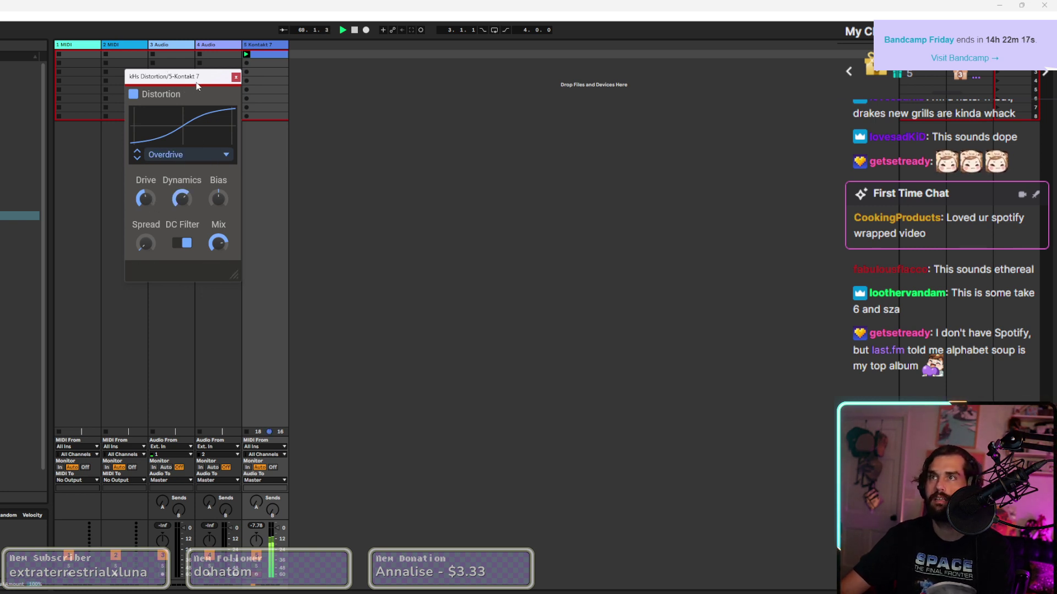
drag(196, 86, 309, 172)
drag(330, 285, 330, 310)
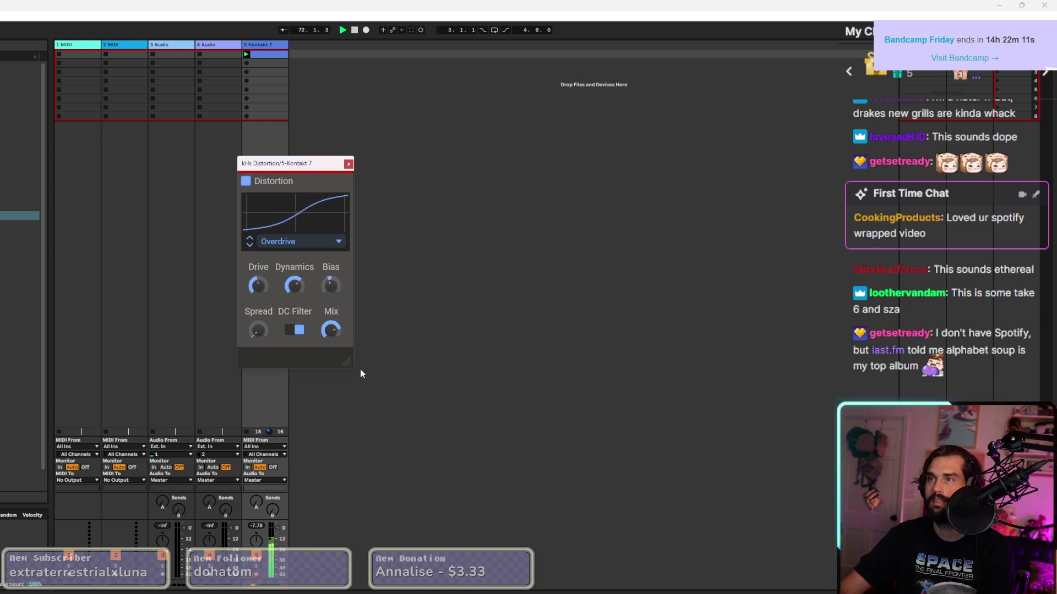
drag(259, 330, 259, 318)
drag(331, 330, 331, 335)
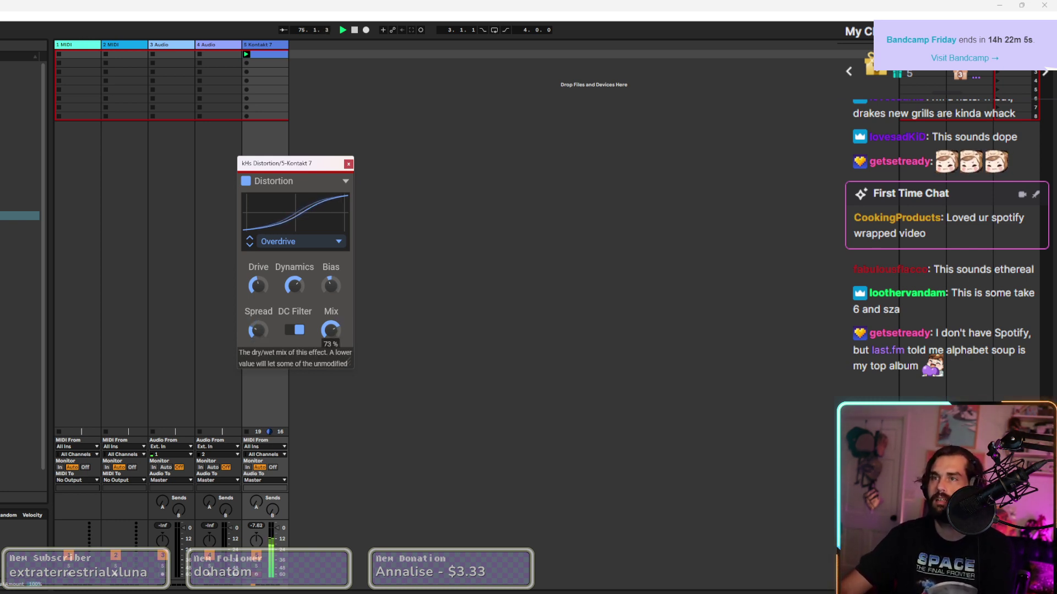
click(348, 164)
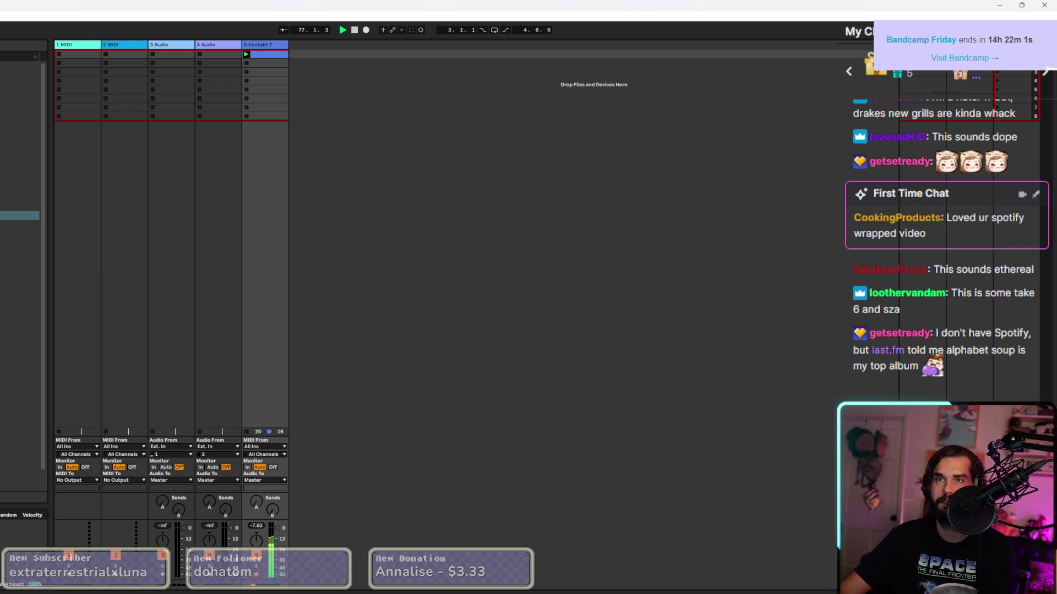
Load kHs Trance Gate on the Kontakt 7 track, try pattern 3, set Resolution to 1/8T and raise Mix.
double_click(16, 394)
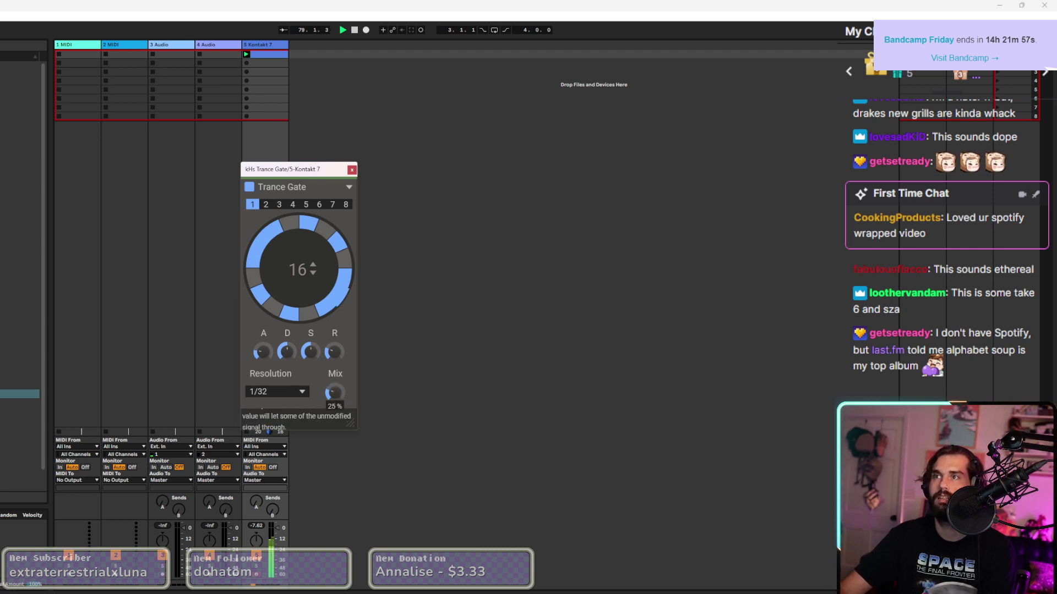
click(277, 207)
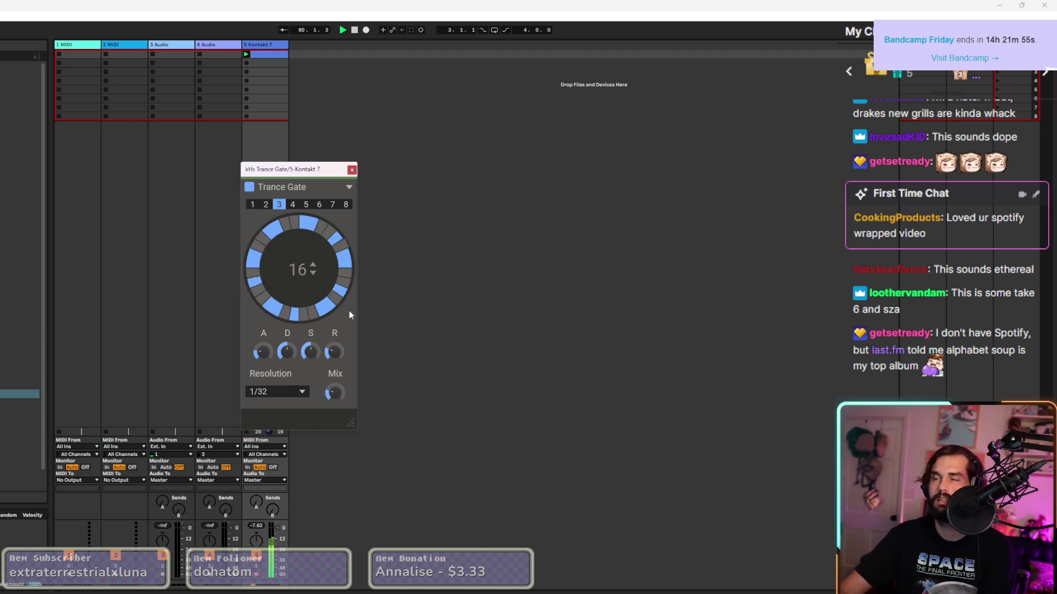
click(282, 392)
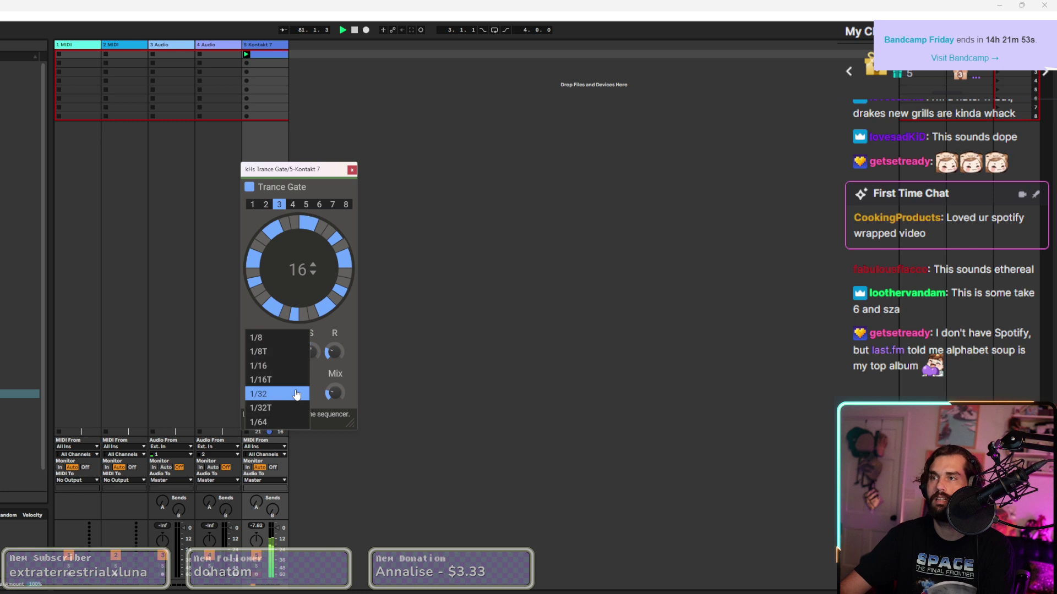
click(285, 379)
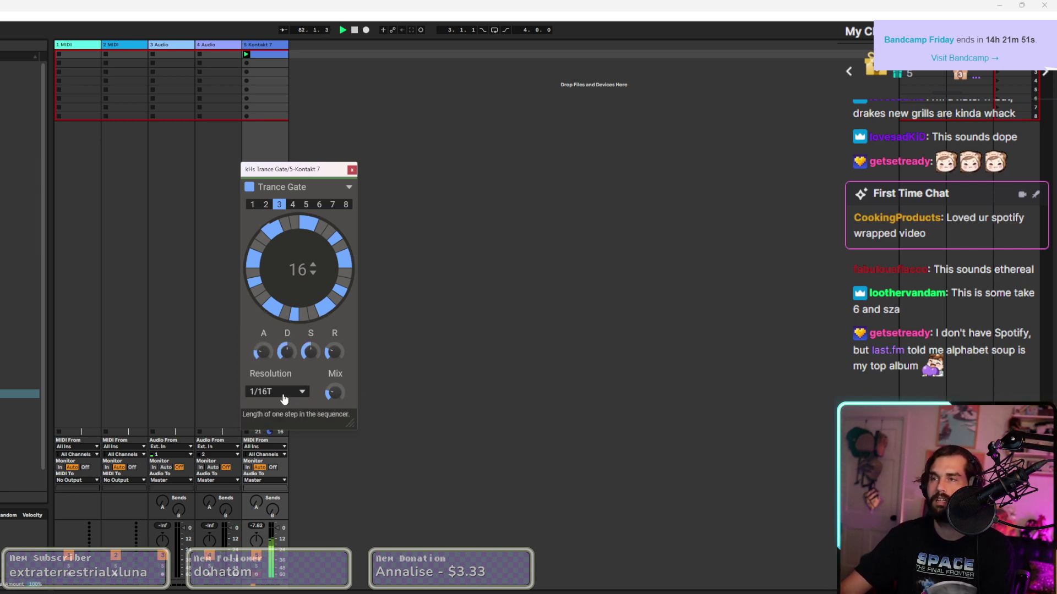
drag(339, 394, 337, 390)
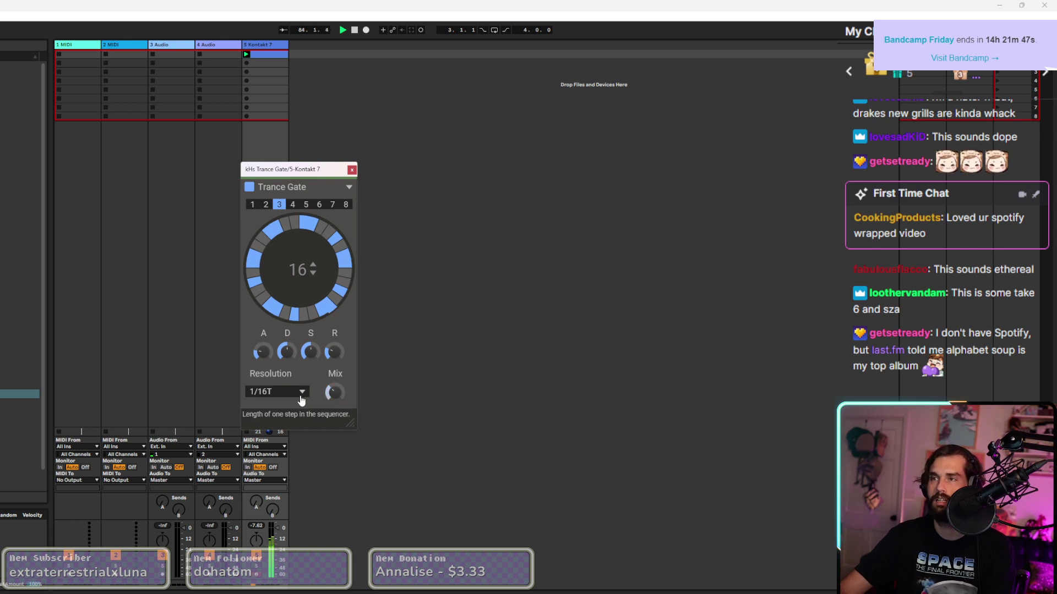
click(300, 392)
click(278, 351)
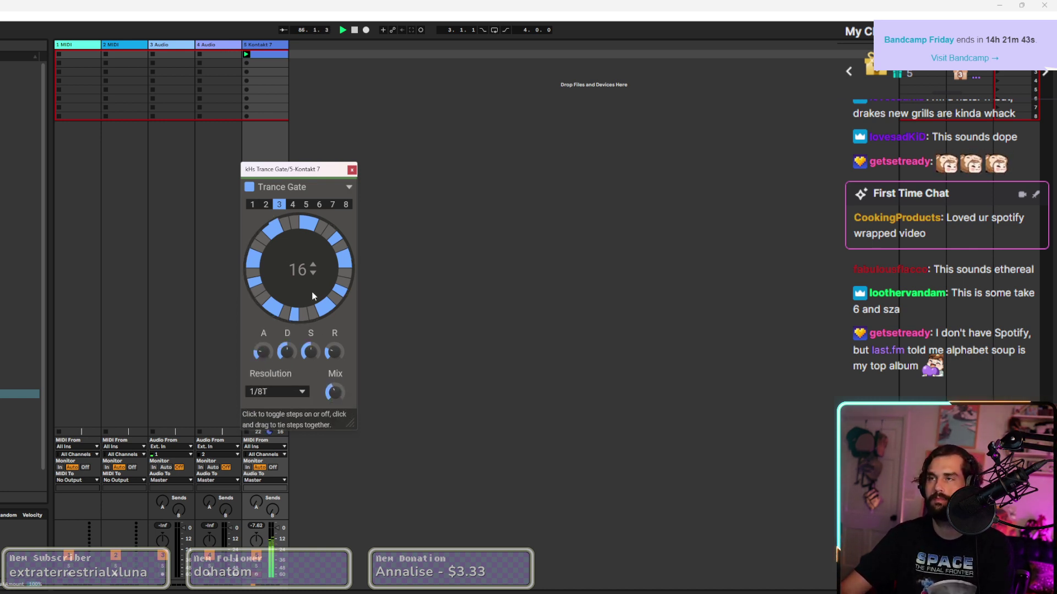
Switch Trance Gate to pattern 4, lower Mix slightly, raise the envelope's A, D, S and R, and close the plugin window.
click(292, 206)
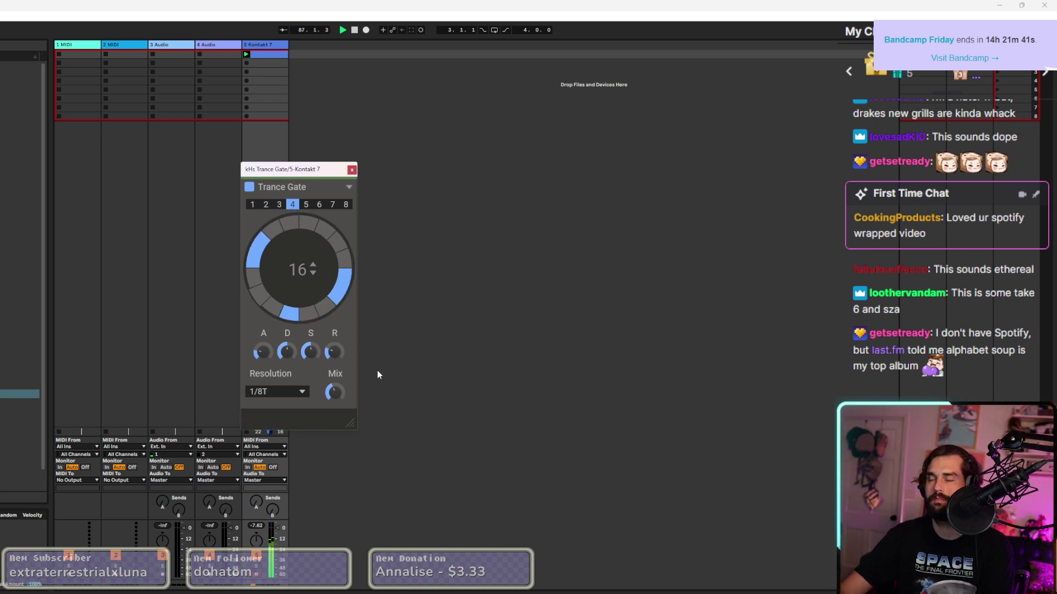
mouse_move(332, 400)
mouse_down()
mouse_move(332, 386)
mouse_move(332, 409)
mouse_up()
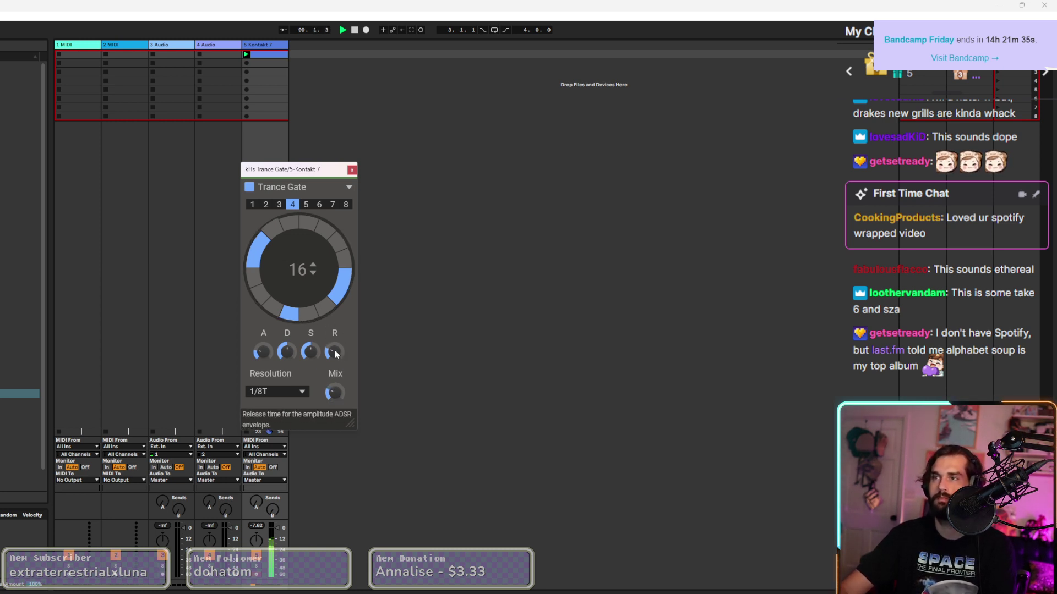
drag(286, 352, 286, 349)
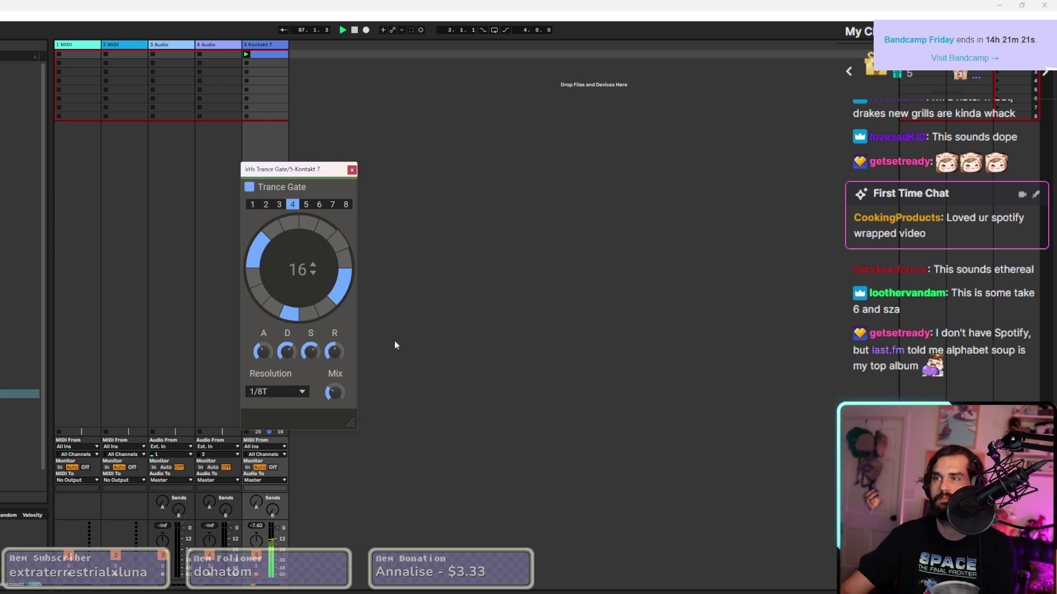
click(352, 170)
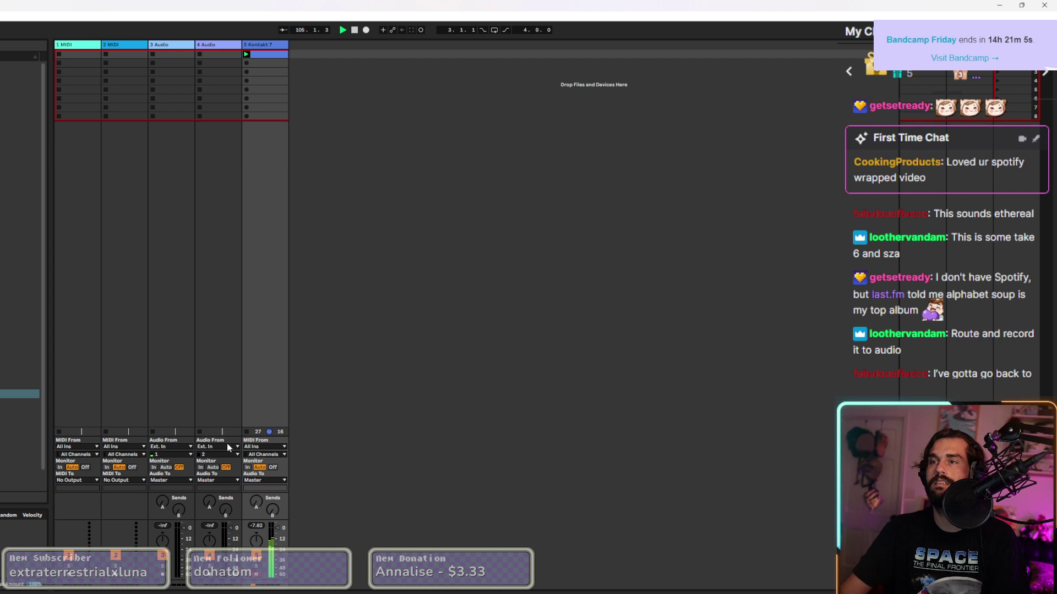
Route 5-Kontakt 7 into the 4 Audio track, arm it, and record an eight-bar audio clip in its first slot.
click(227, 446)
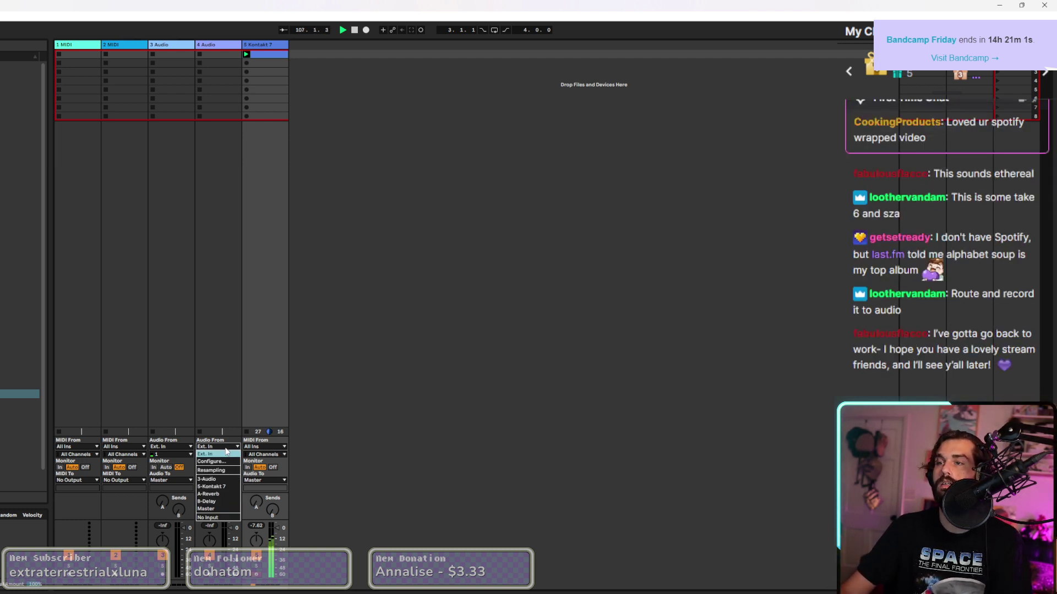
click(212, 486)
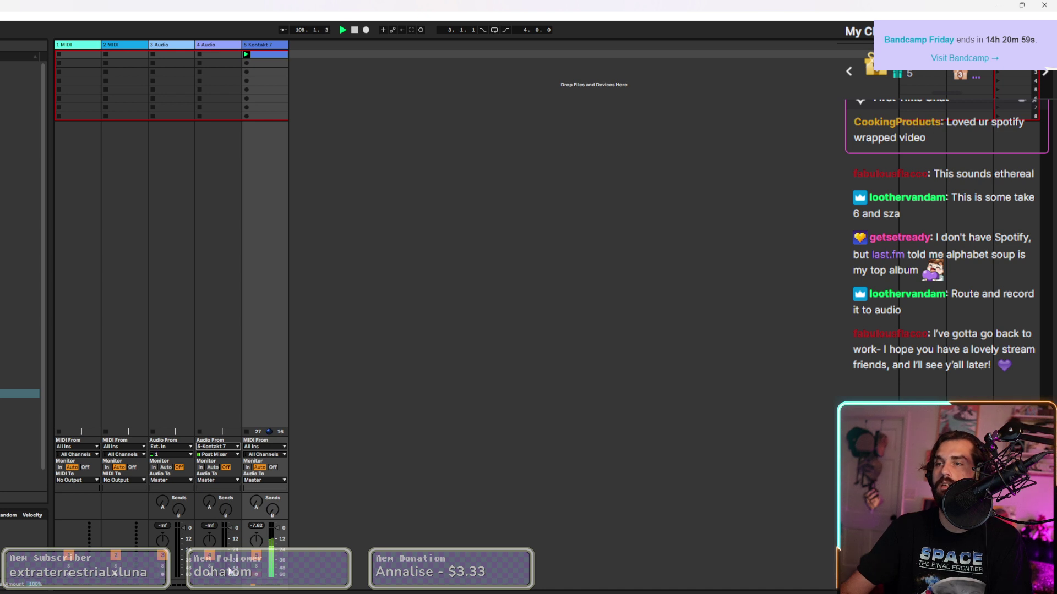
click(240, 484)
click(194, 61)
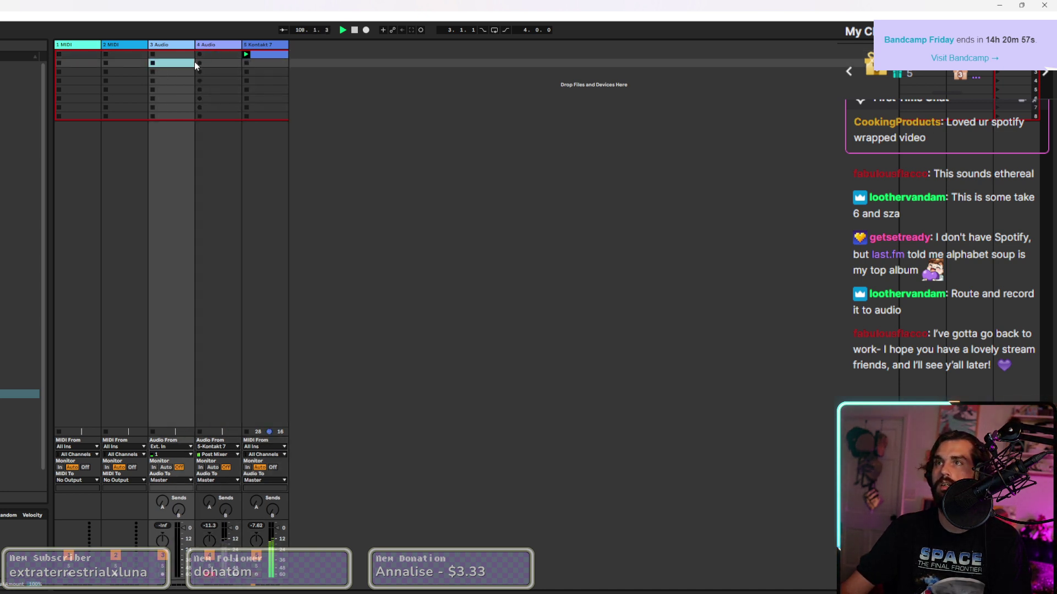
click(201, 54)
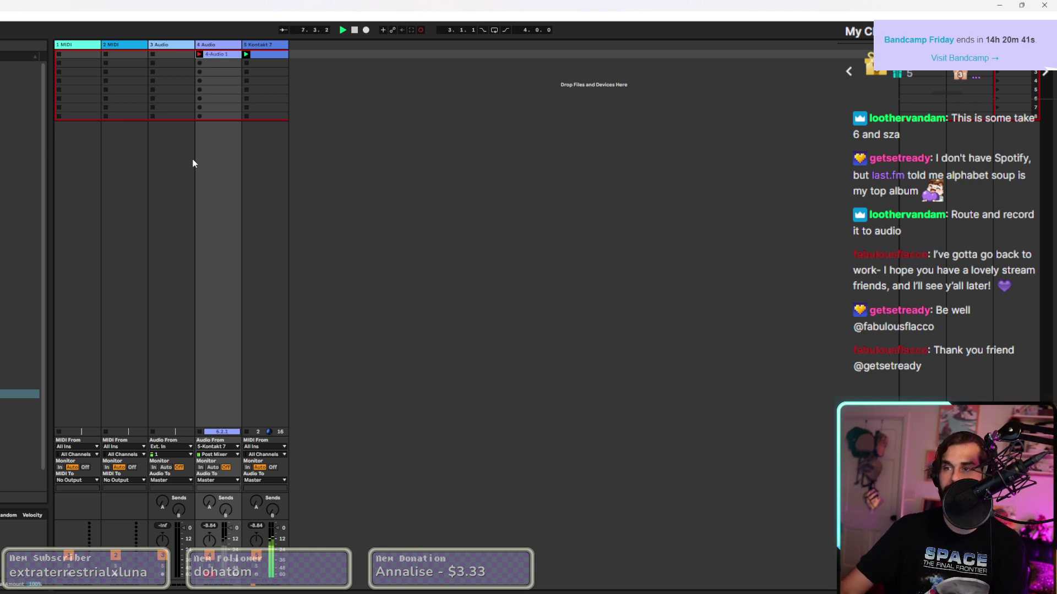
click(200, 54)
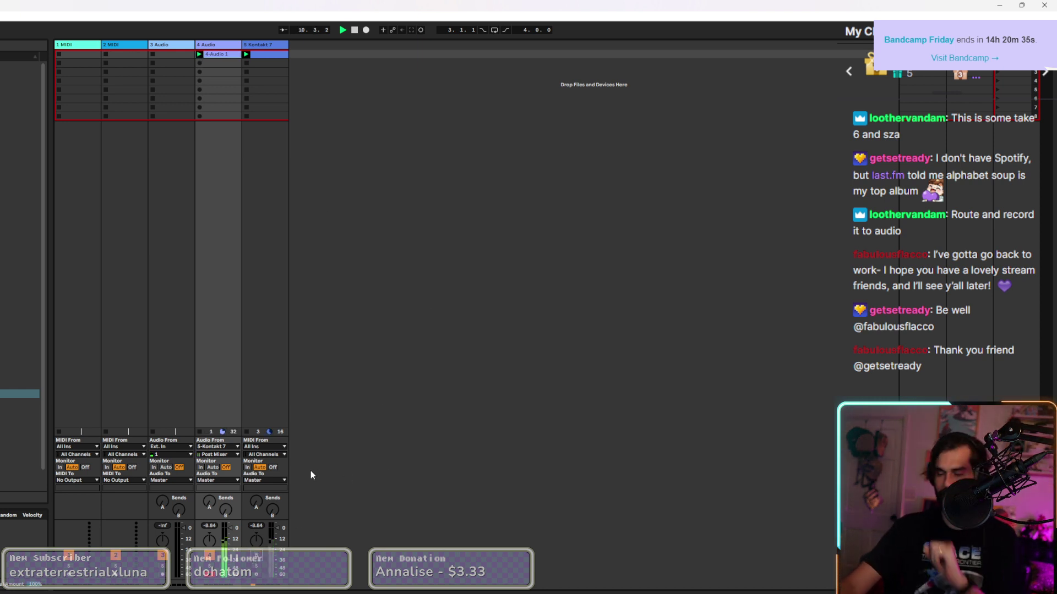
Check the recorded 4 Audio clip's waveform, and stop the original chord clip on the reactivated Kontakt 7 track.
double_click(230, 57)
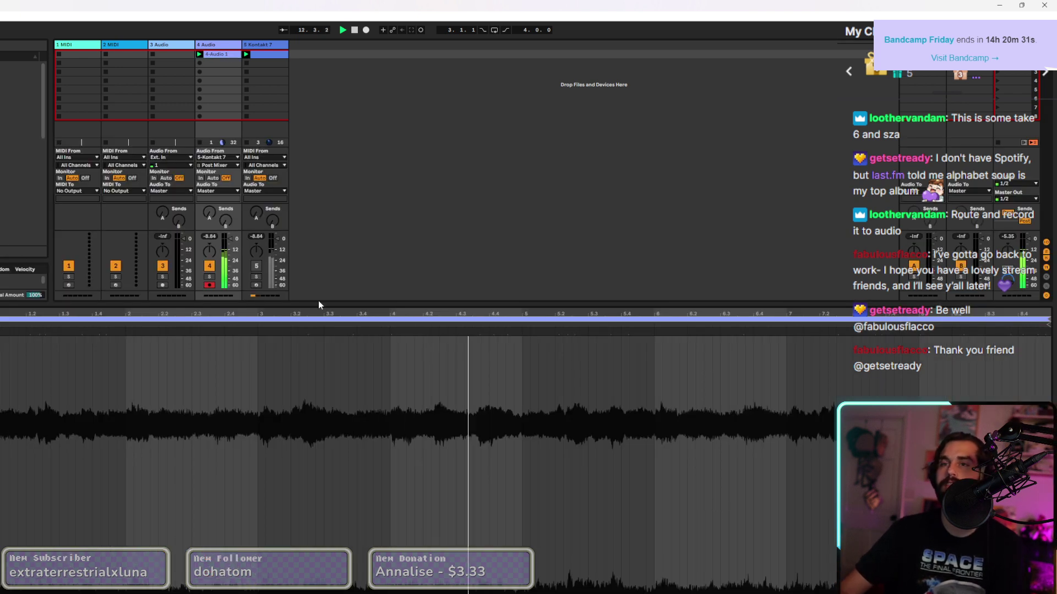
click(1048, 593)
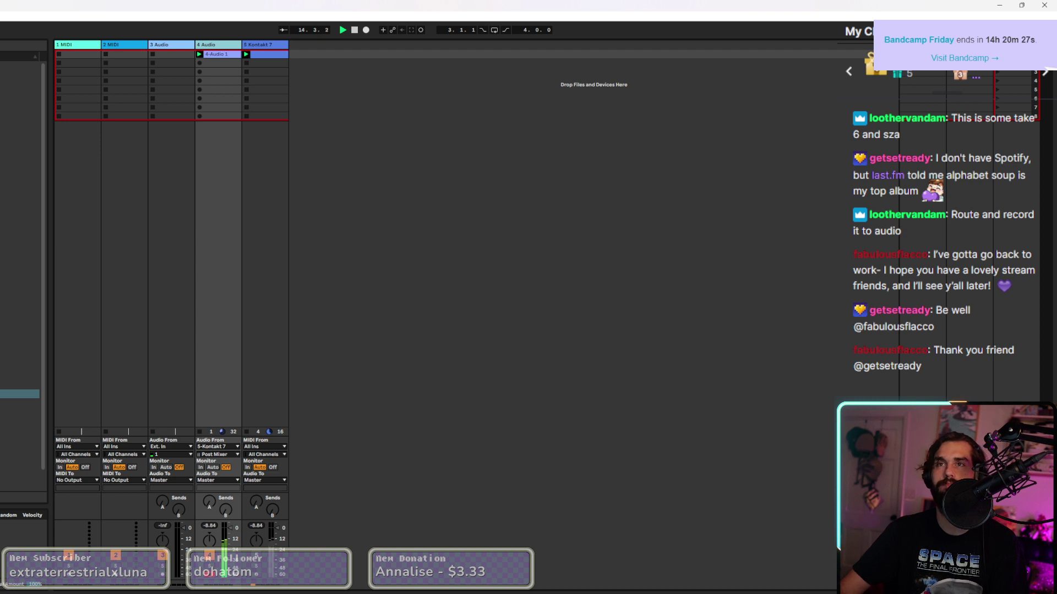
click(267, 54)
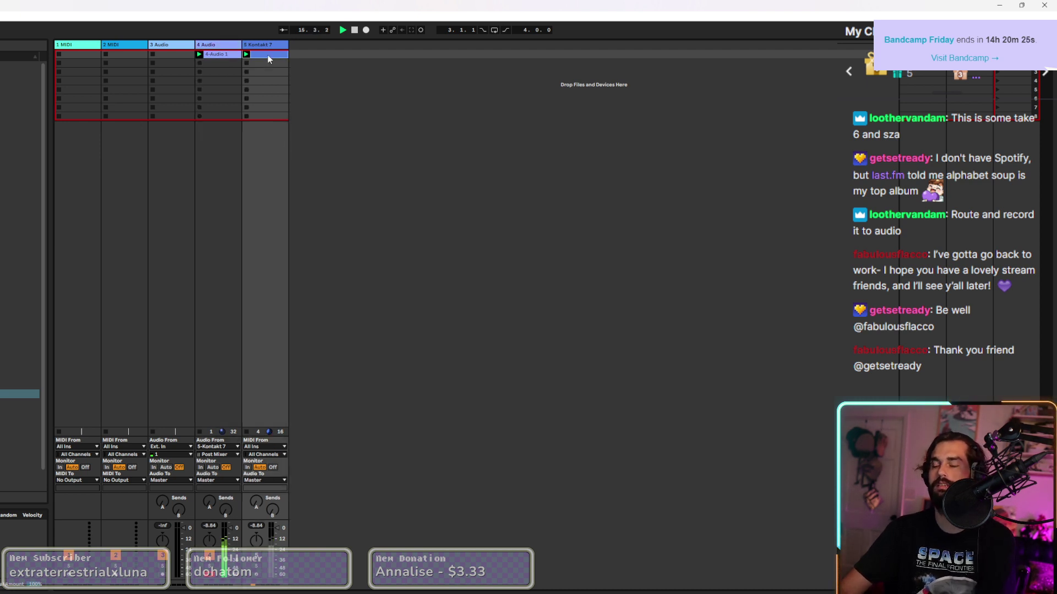
click(259, 557)
click(256, 556)
click(256, 556)
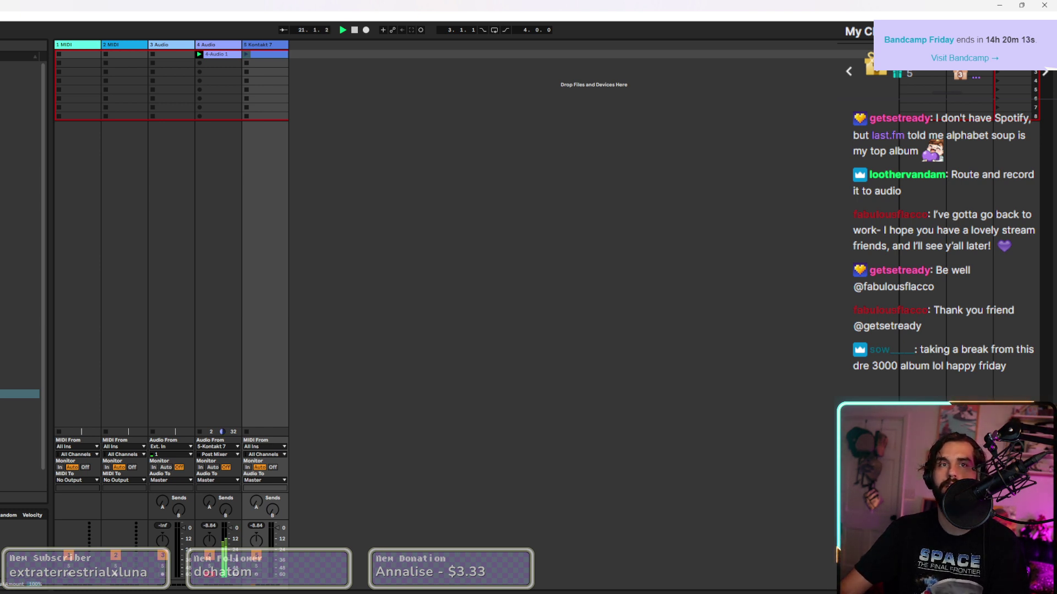
double_click(213, 54)
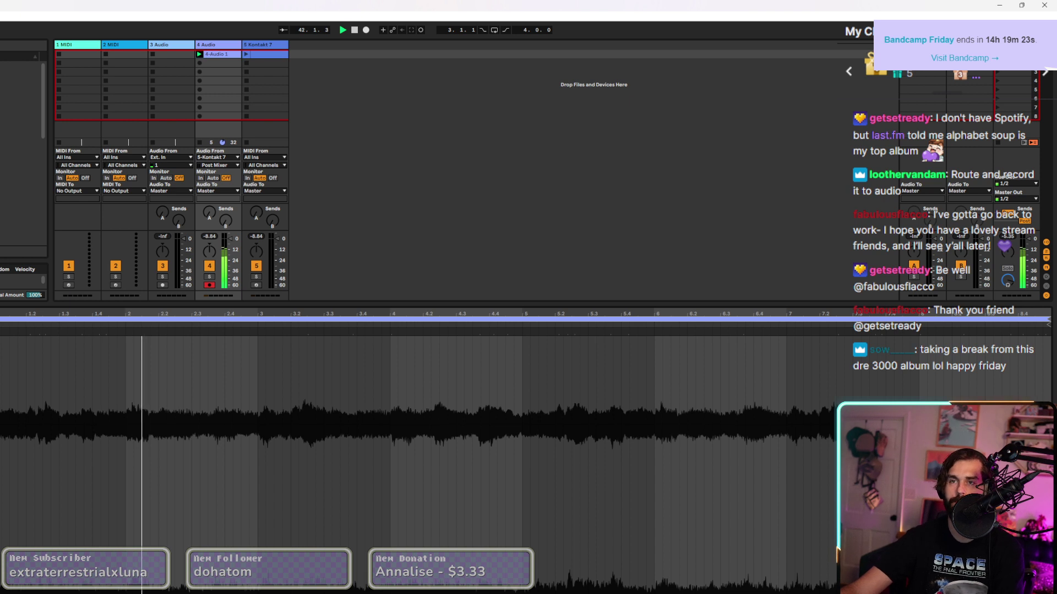
key(ctrl+alt+l)
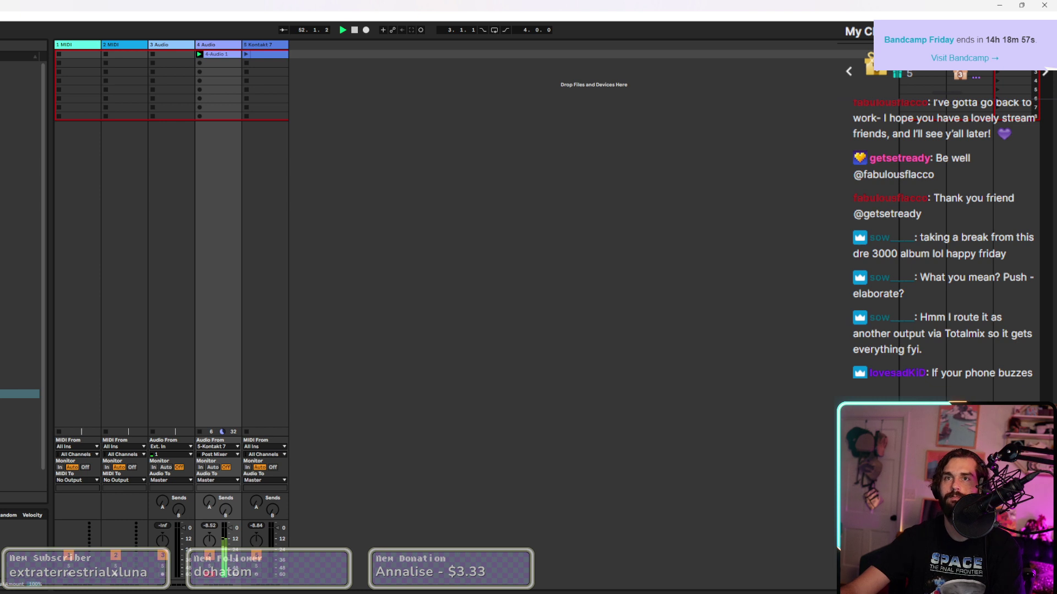
Add a second Kontakt 7 instance on a new track and load 40s Very Own - Drums with the Queen Alley Kit.
click(20, 74)
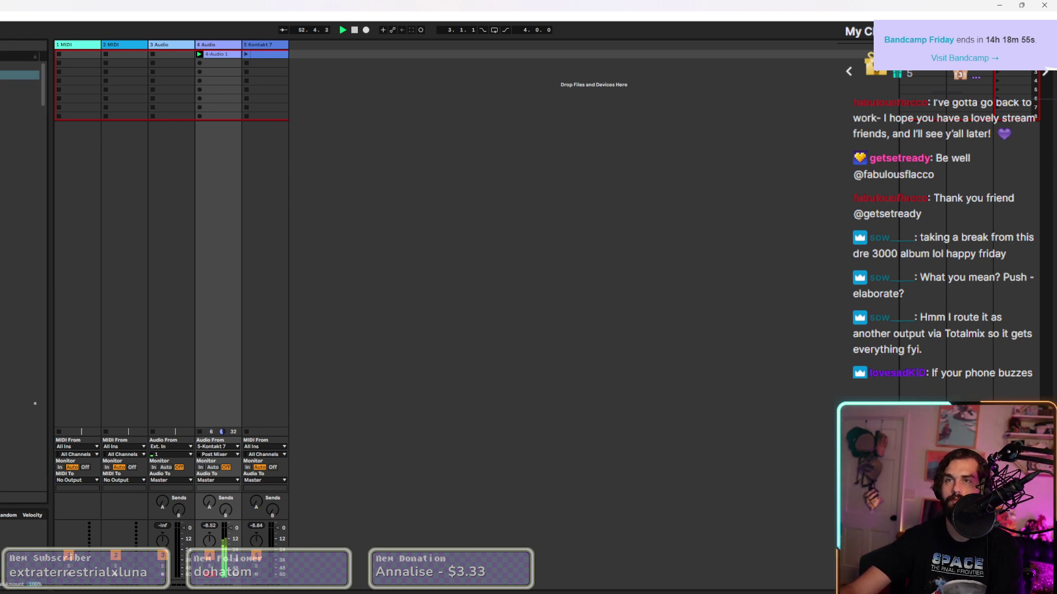
click(20, 394)
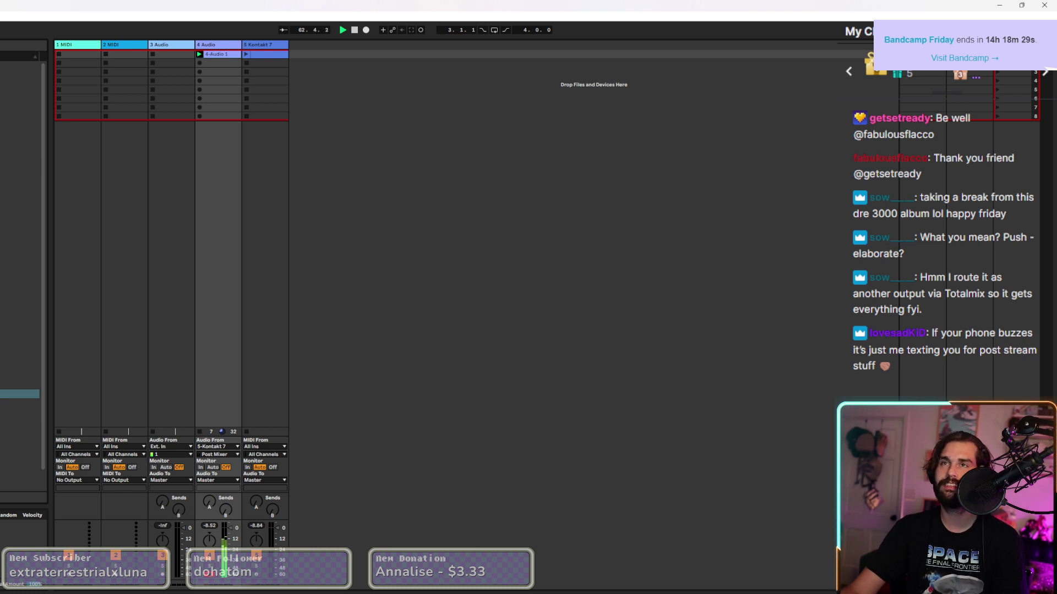
click(19, 74)
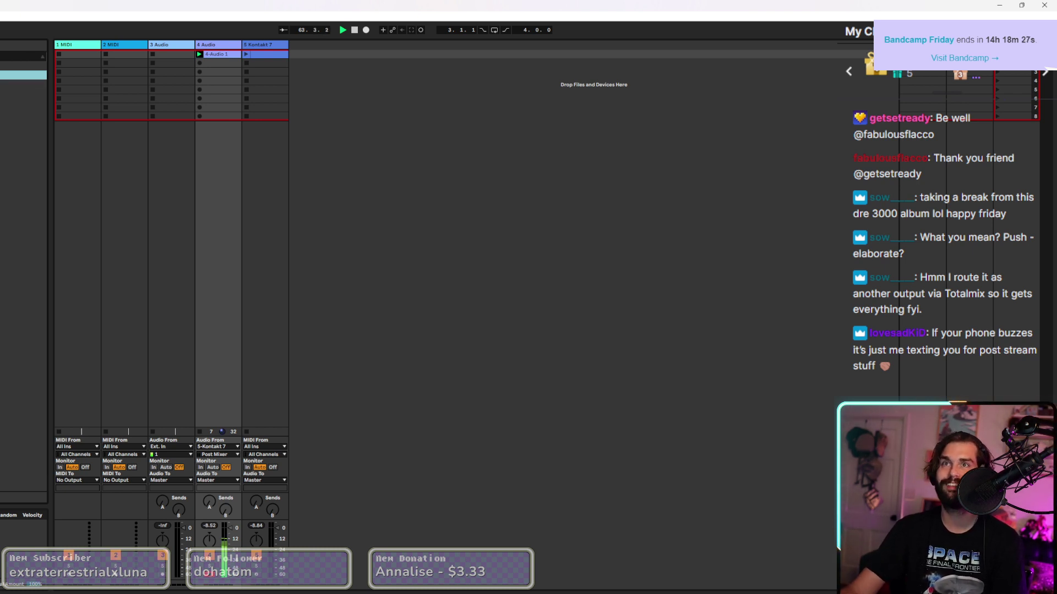
click(6, 74)
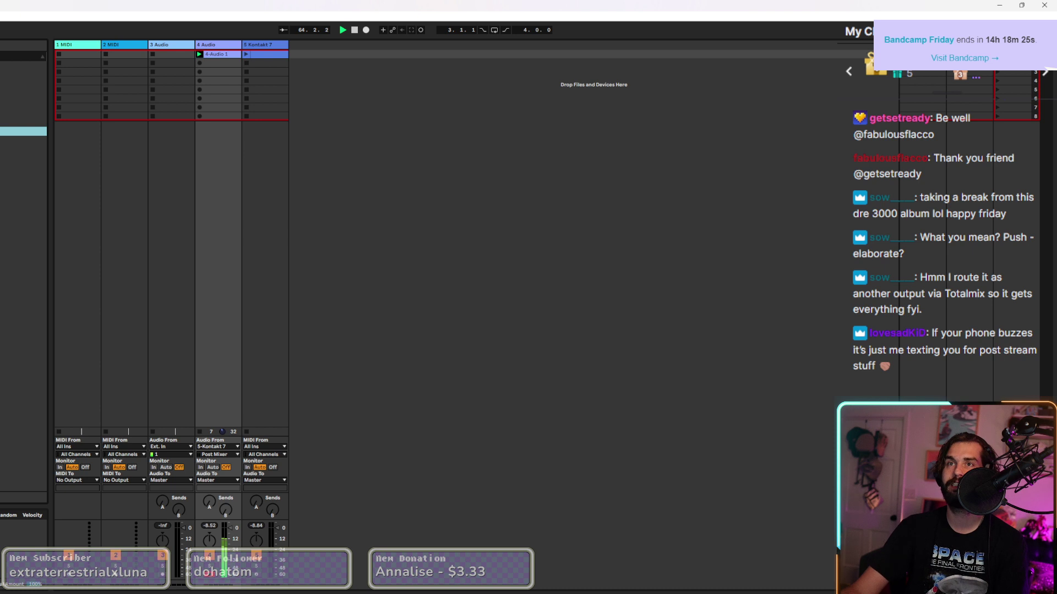
click(6, 141)
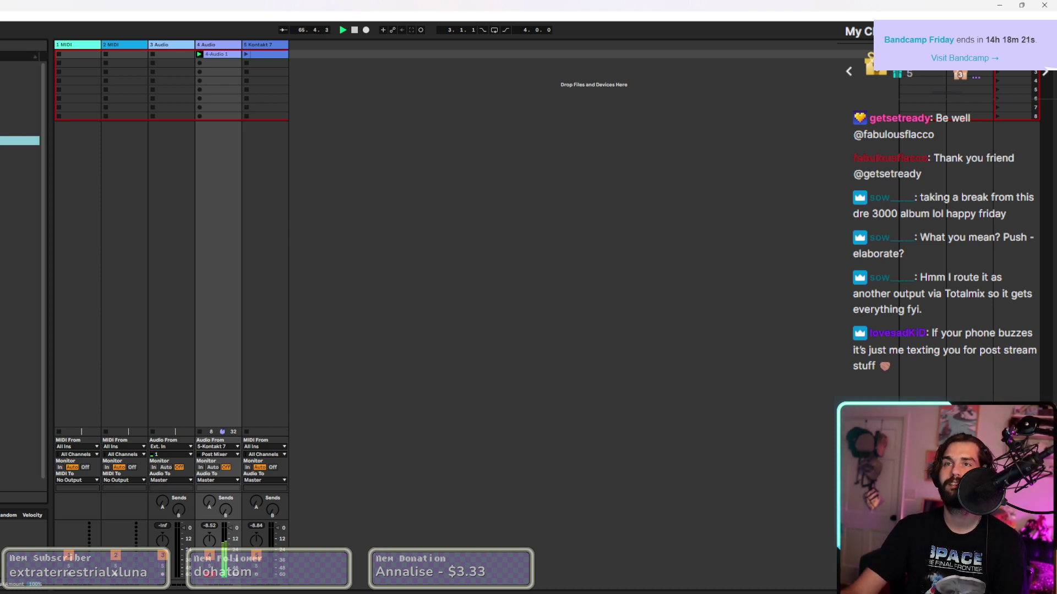
drag(5, 272, 390, 129)
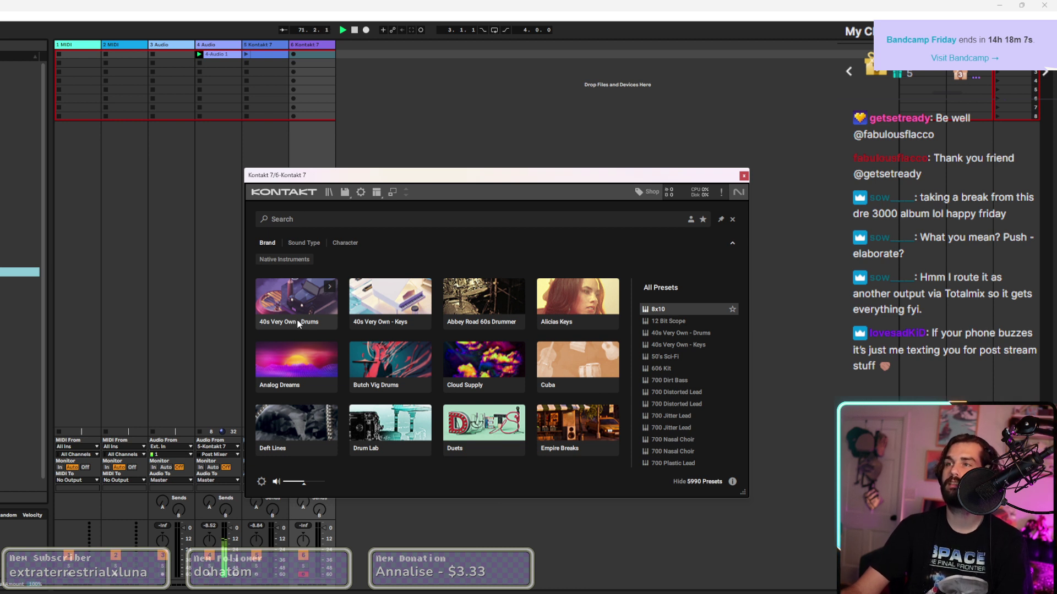
click(331, 288)
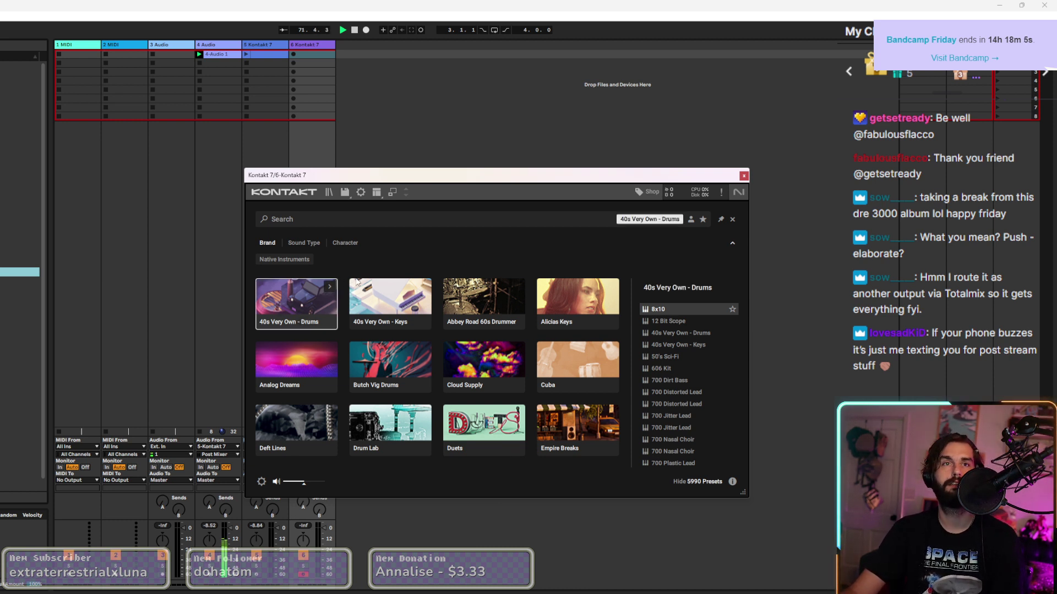
double_click(337, 292)
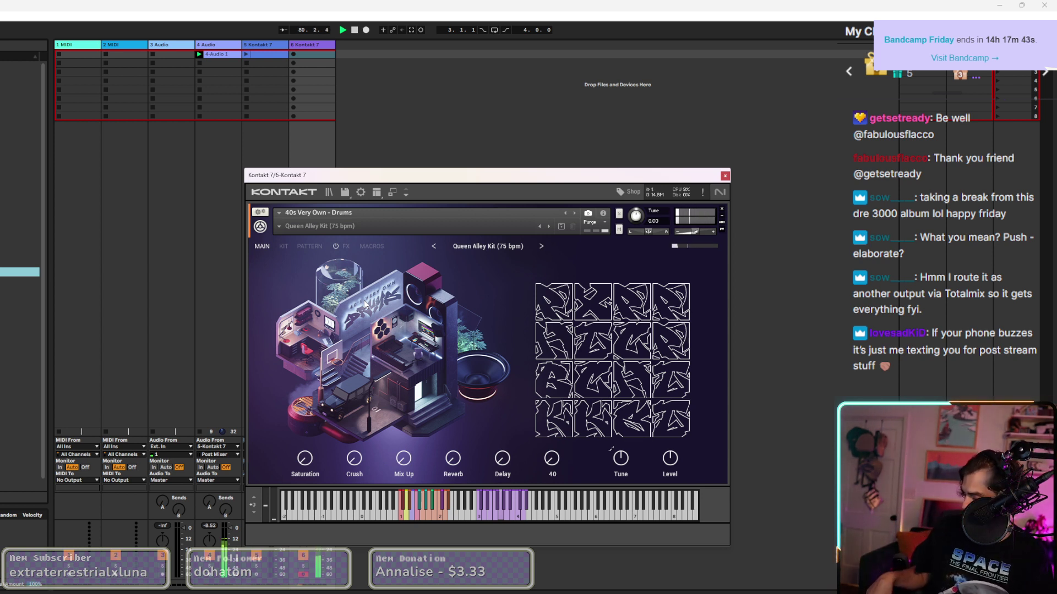
Record a clip of the drum kit's G3 loop and trim it to three bars, deleting the extra D4 note.
key(ctrl+shift+F9)
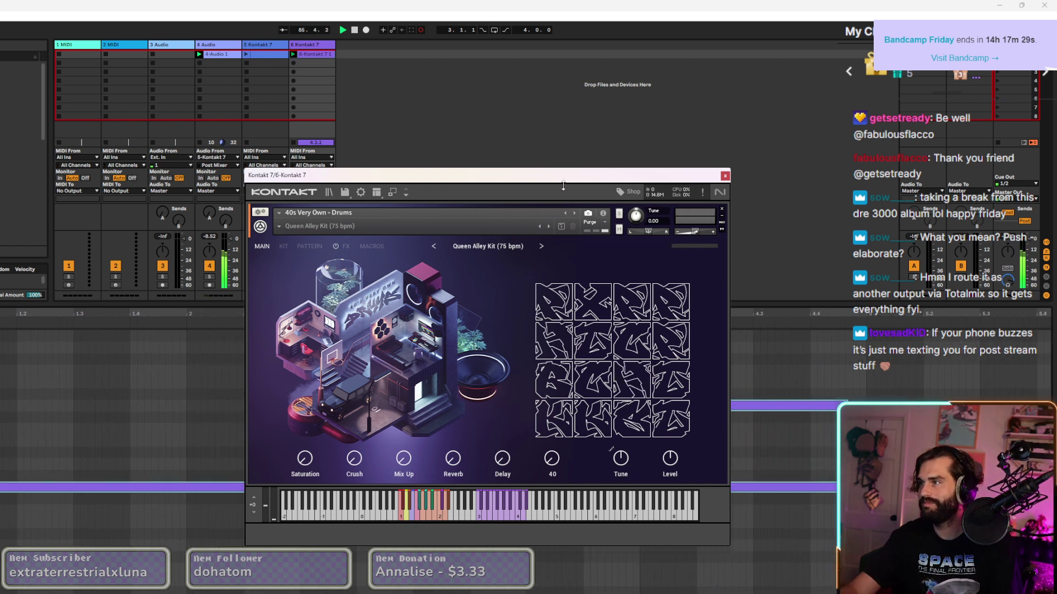
click(724, 176)
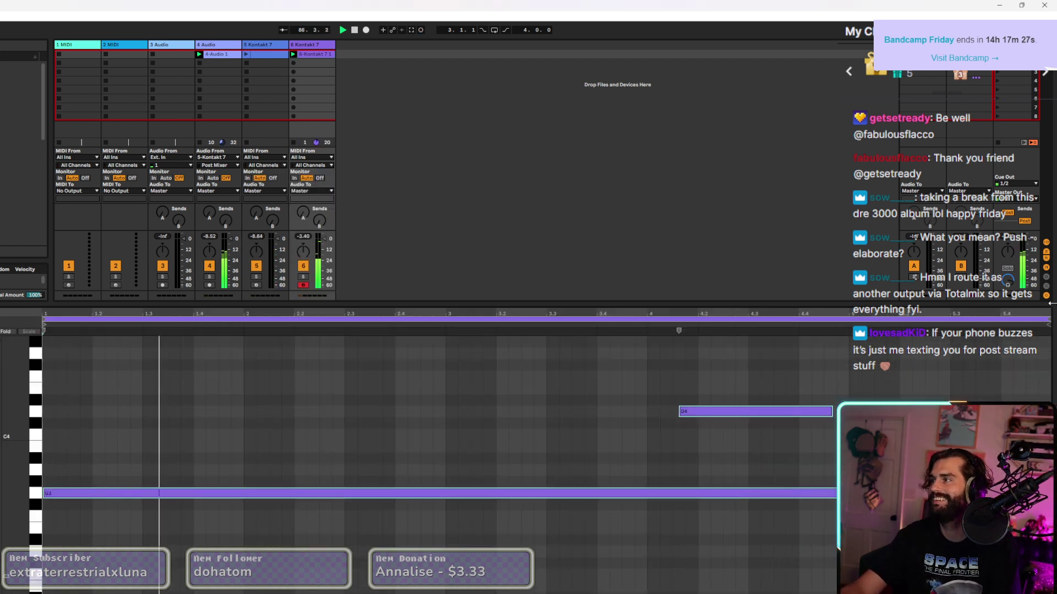
drag(1049, 319, 647, 321)
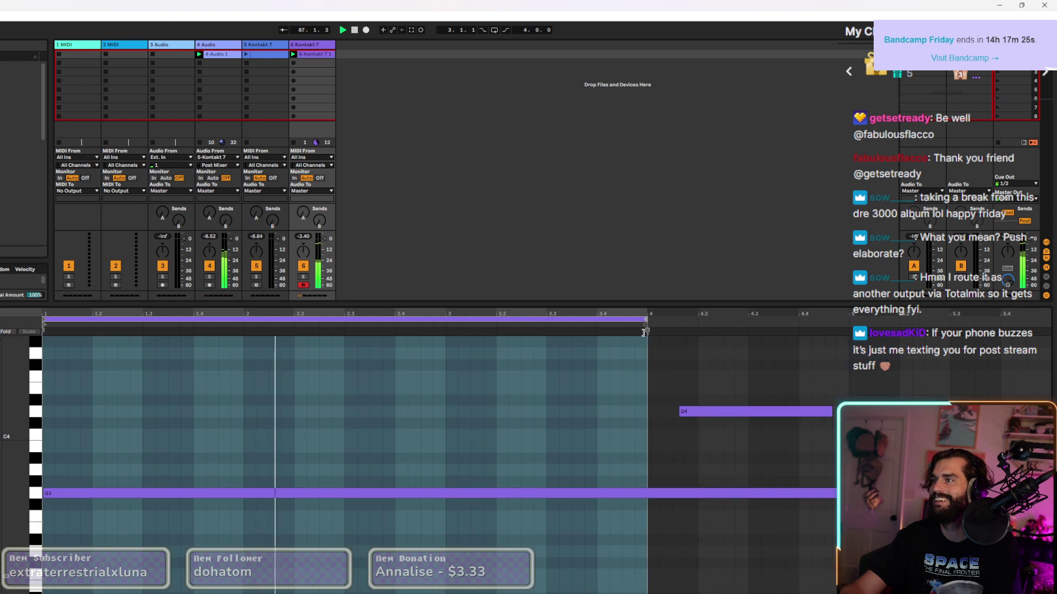
double_click(717, 414)
drag(851, 492, 646, 492)
Duplicate the drum clip into the second slot, replace its note with a three-bar C#4 note, and launch it.
drag(309, 54, 308, 63)
double_click(58, 436)
drag(58, 435, 647, 423)
click(294, 62)
double_click(90, 496)
drag(68, 437, 68, 424)
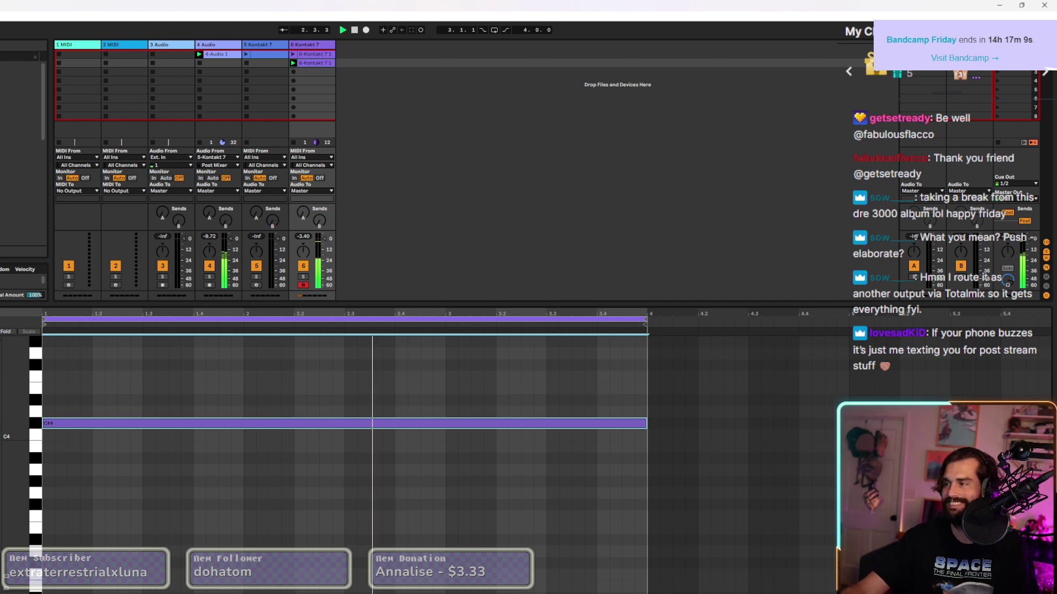
Add Supercharger to the 6 Kontakt 7 drum track and load its Drumbus preset.
key(ctrl+alt+l)
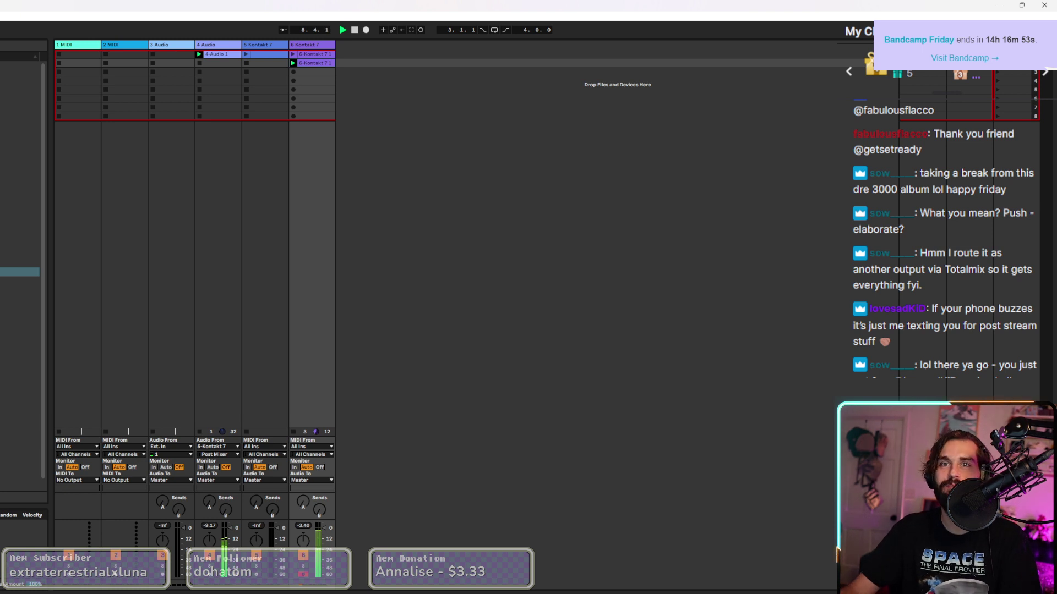
click(20, 282)
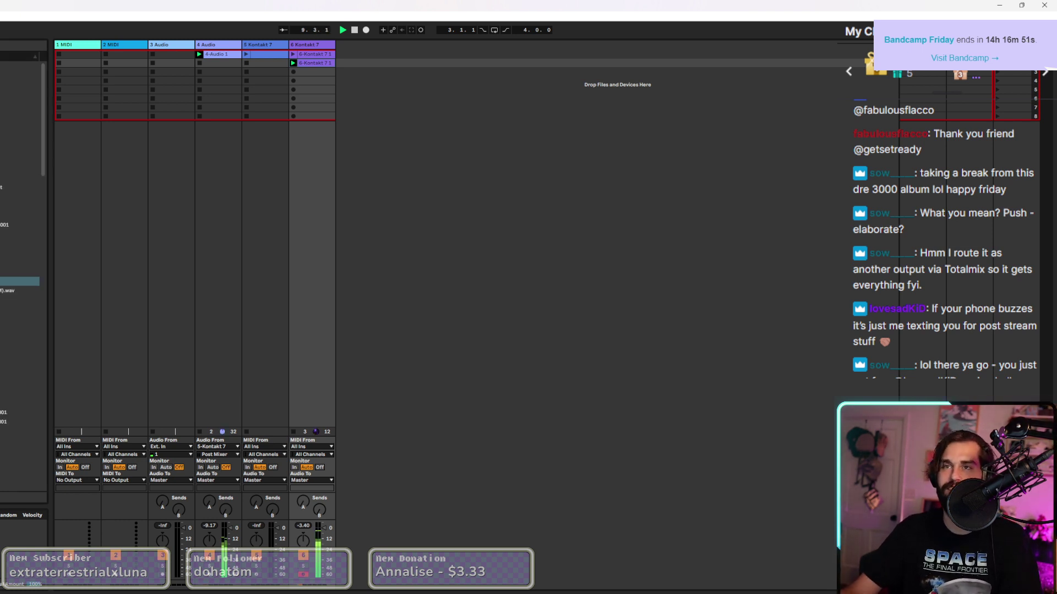
key(Left)
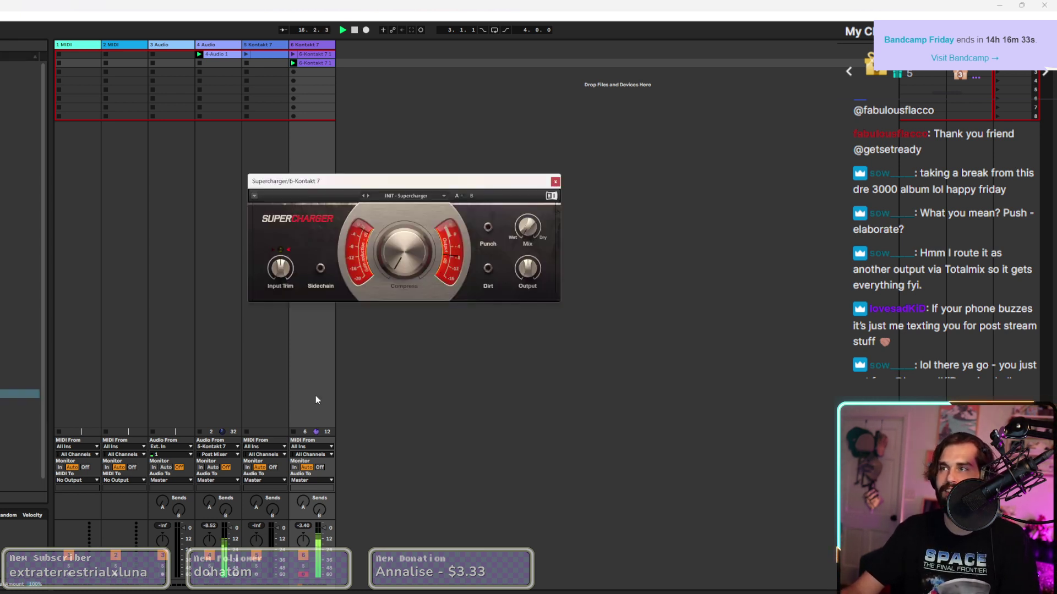
click(389, 197)
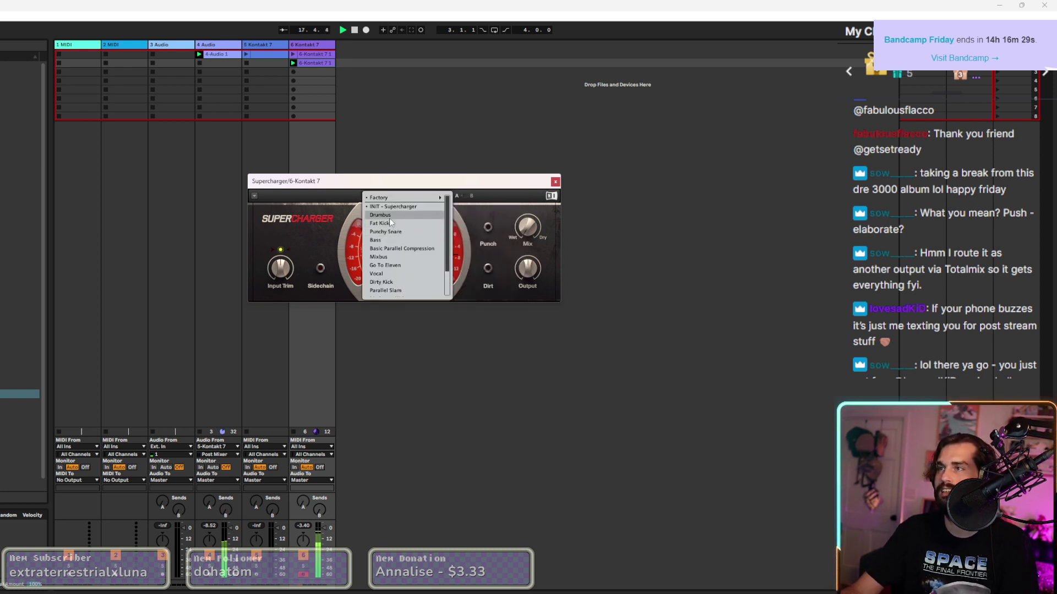
click(389, 217)
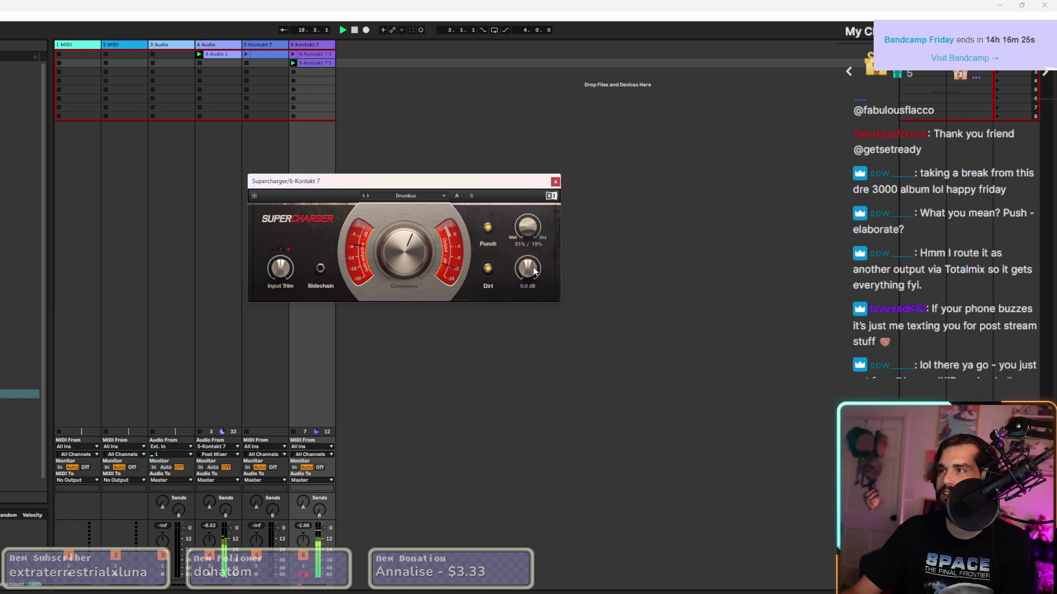
Set Supercharger's mix to 87% wet / 13% dry, switch Dirt off, and close the plug-in window.
mouse_move(529, 233)
drag(529, 236, 529, 234)
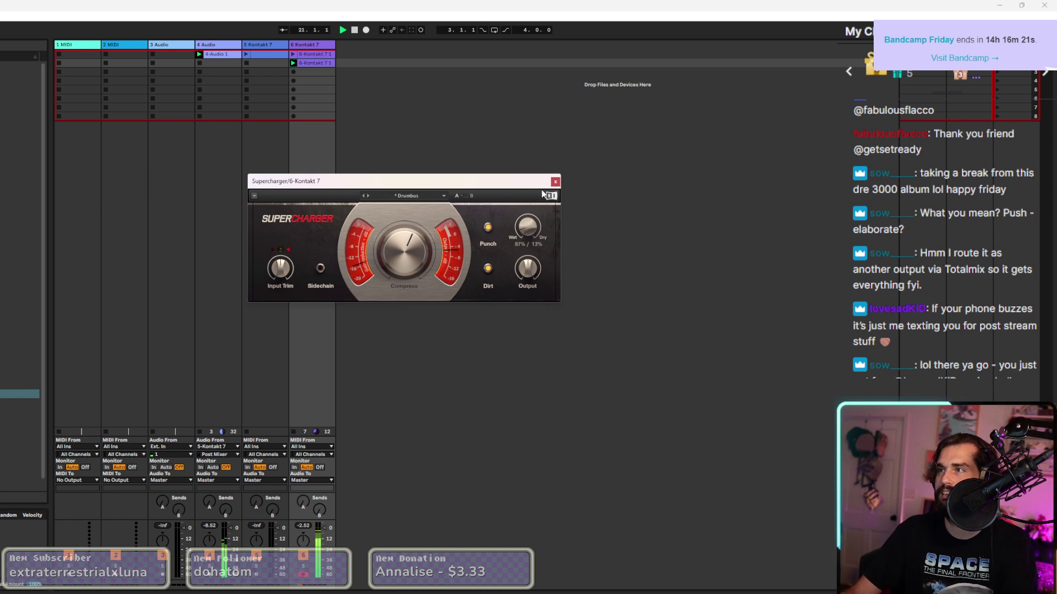
click(487, 269)
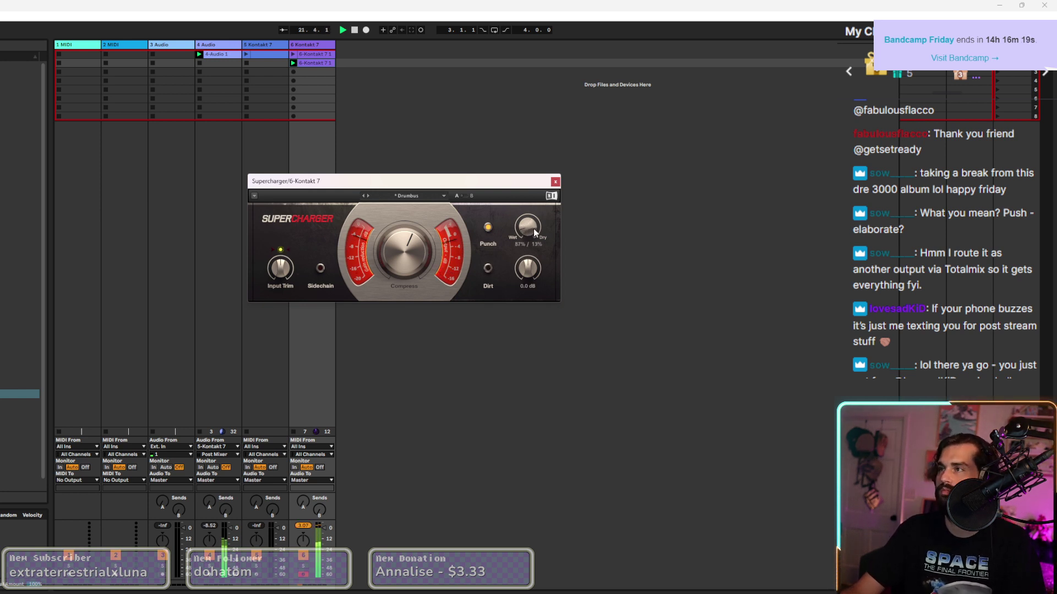
click(555, 182)
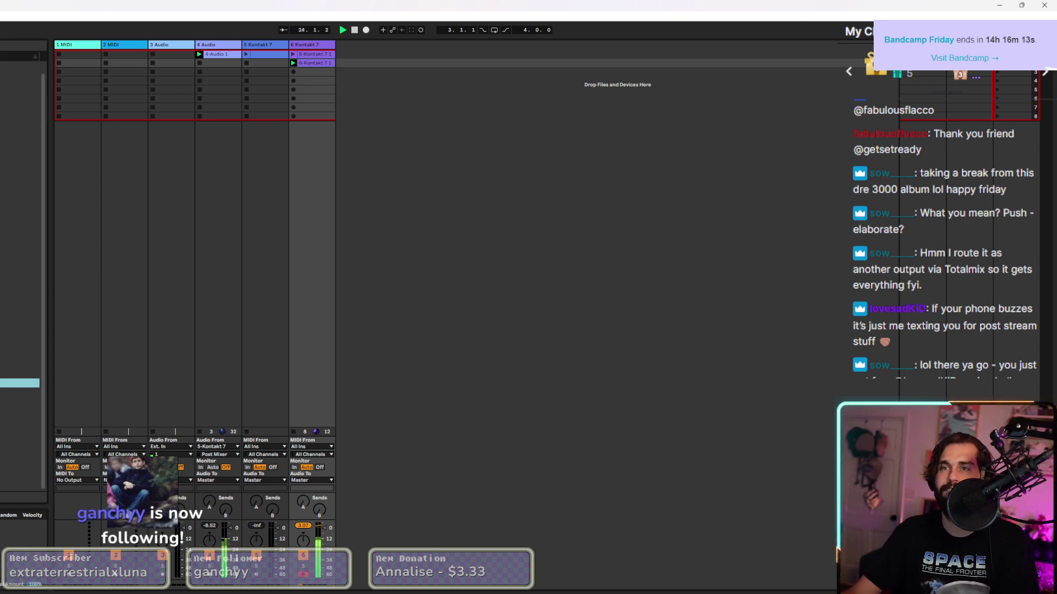
Add Supercharger GT to the drum track and audition its Drumbus and Ghetto Drums presets.
key(Down)
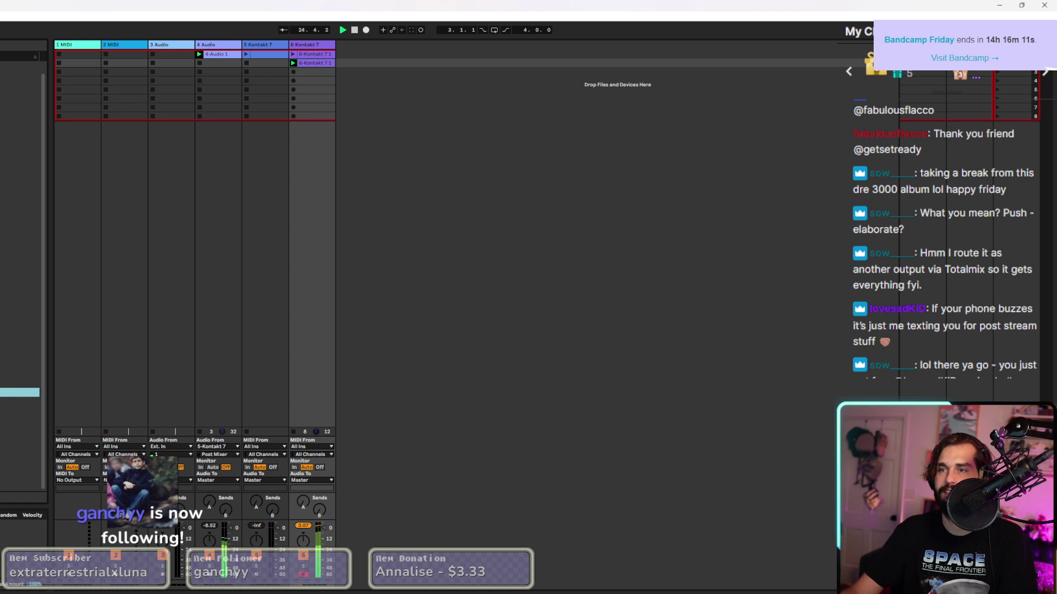
key(Return)
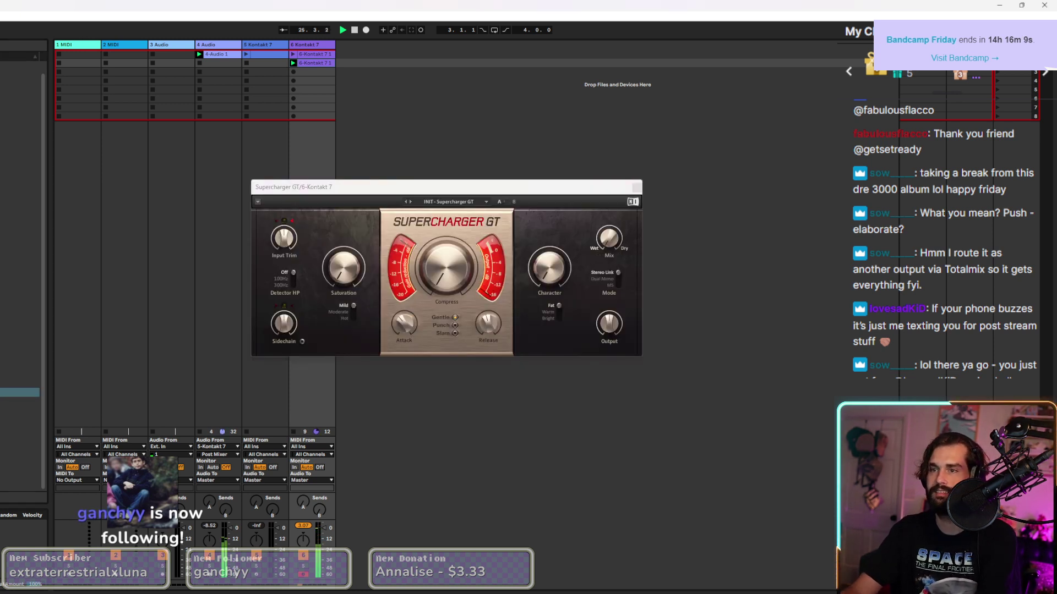
click(452, 201)
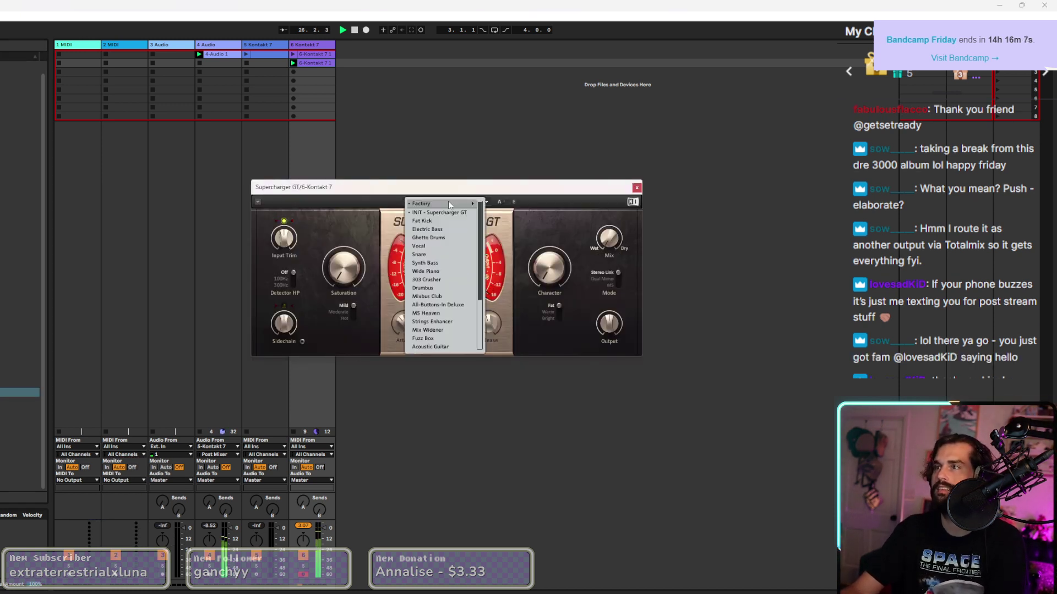
click(432, 288)
click(444, 202)
mouse_move(447, 205)
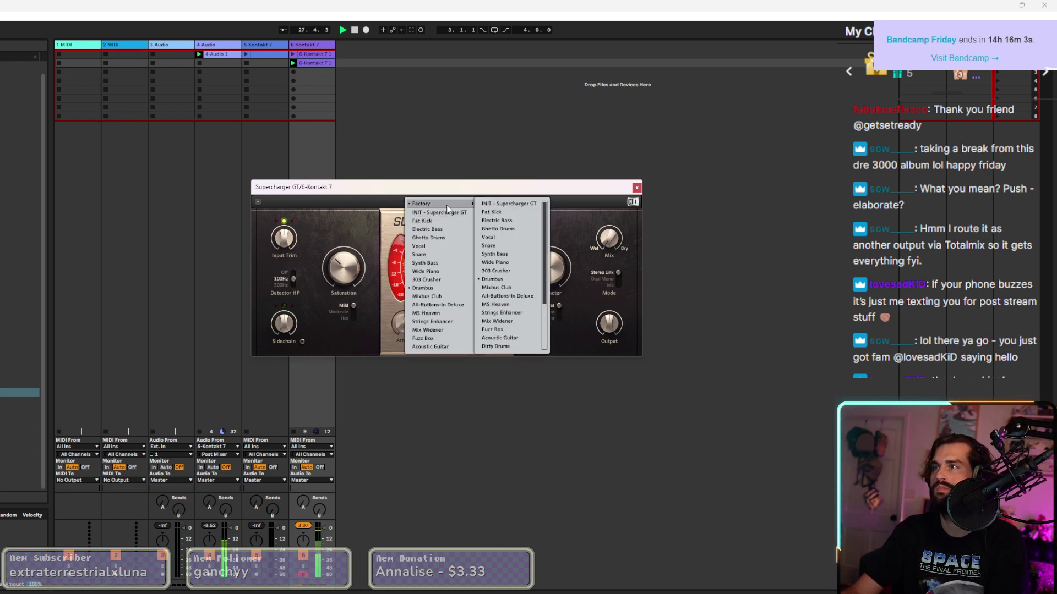
click(505, 228)
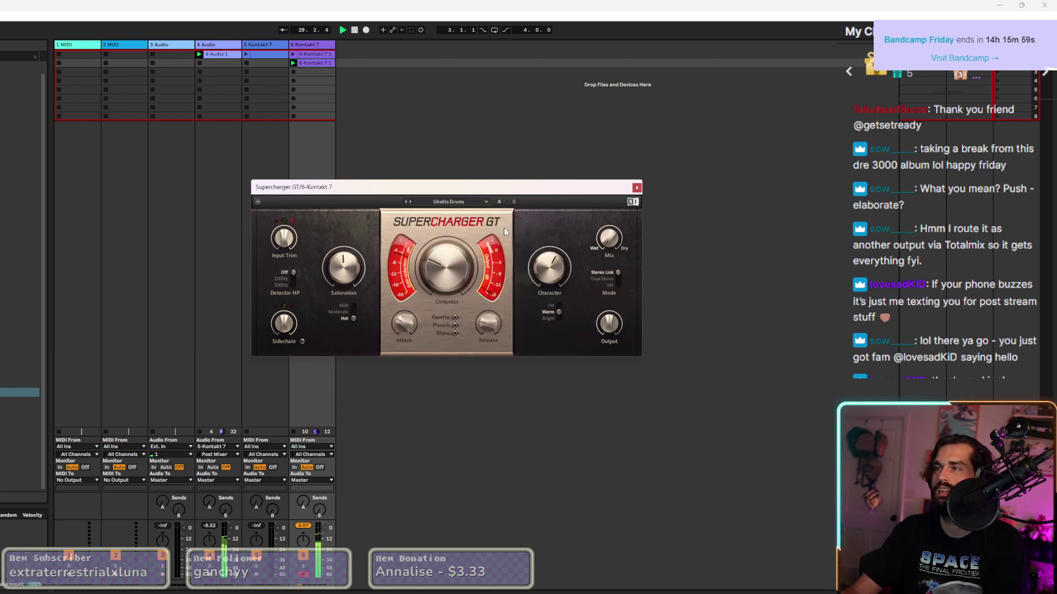
Load the Mix Widener factory preset in Supercharger GT and close the plug-in window.
click(456, 208)
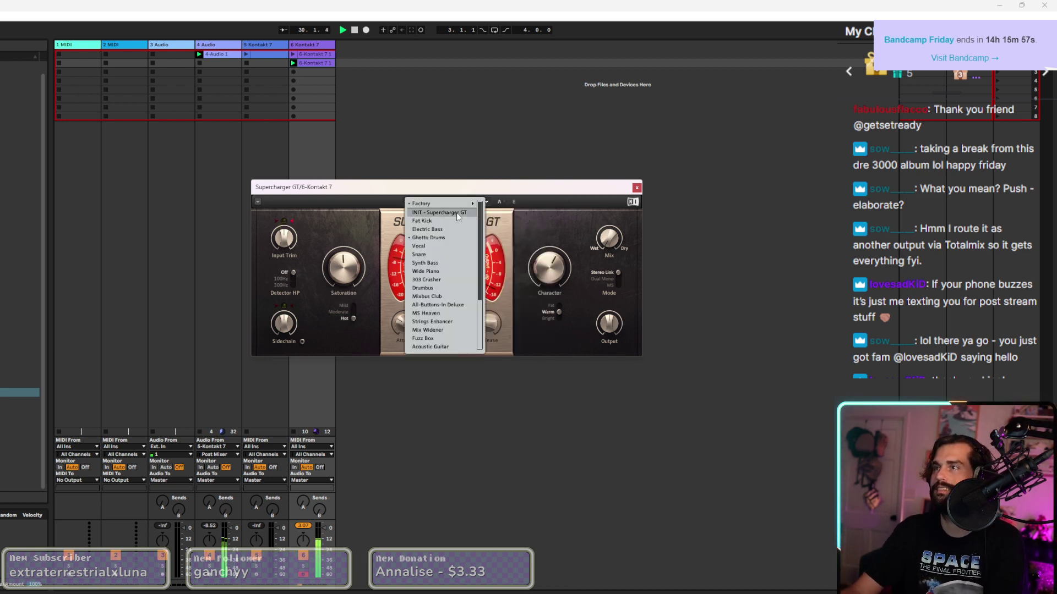
mouse_move(464, 203)
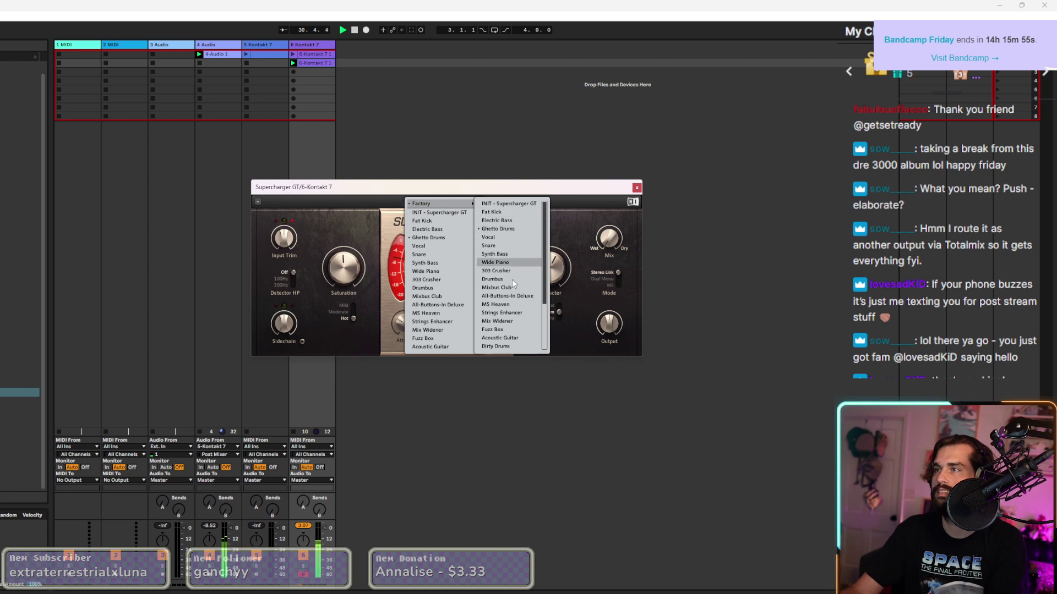
click(498, 321)
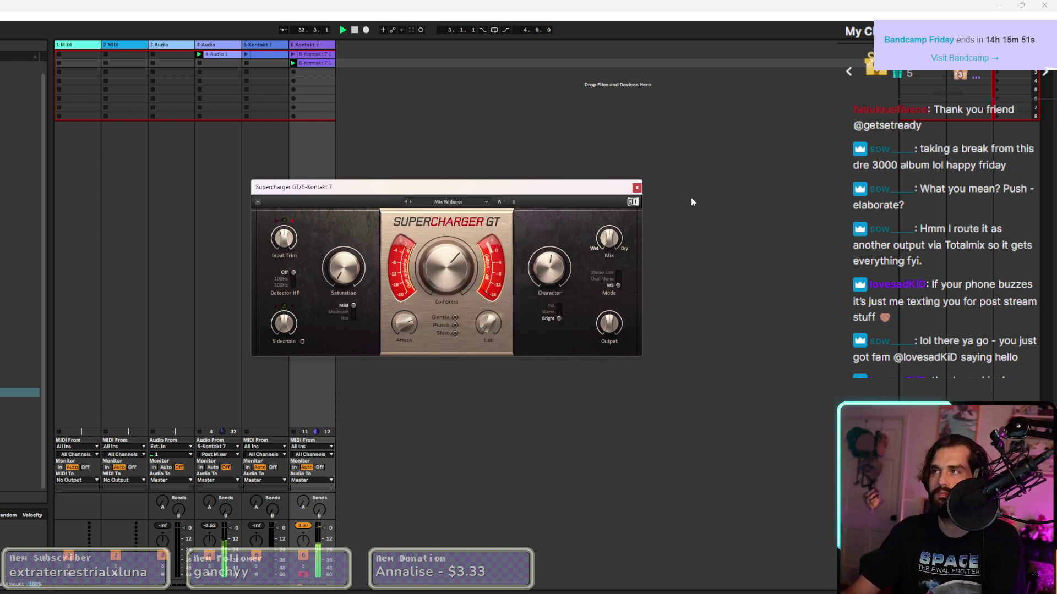
click(637, 188)
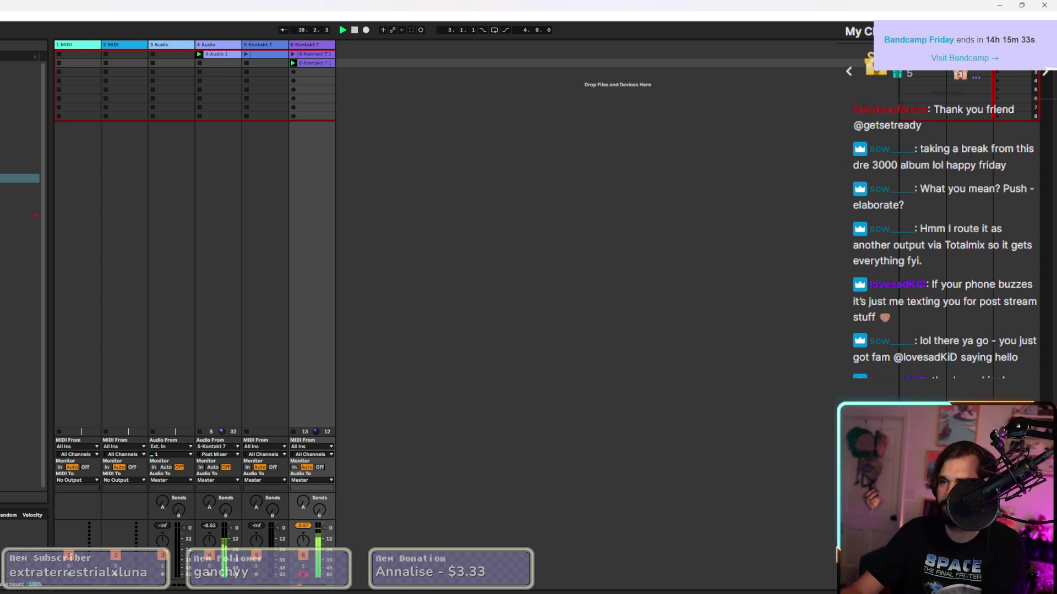
Launch the first drum clip and add ValhallaVintageVerb to the 6 Kontakt 7 drum track.
click(292, 55)
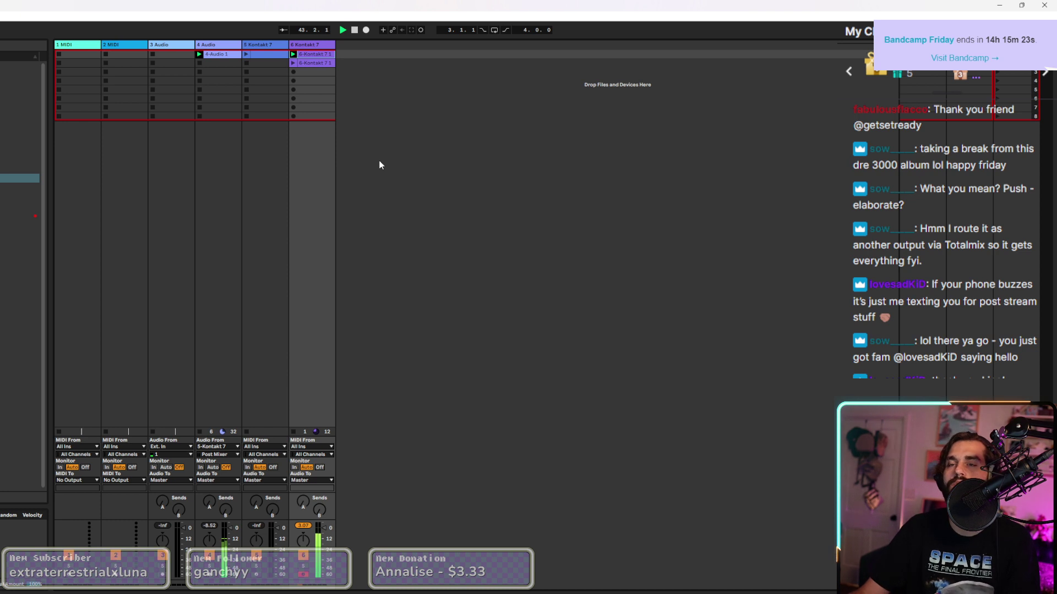
click(218, 55)
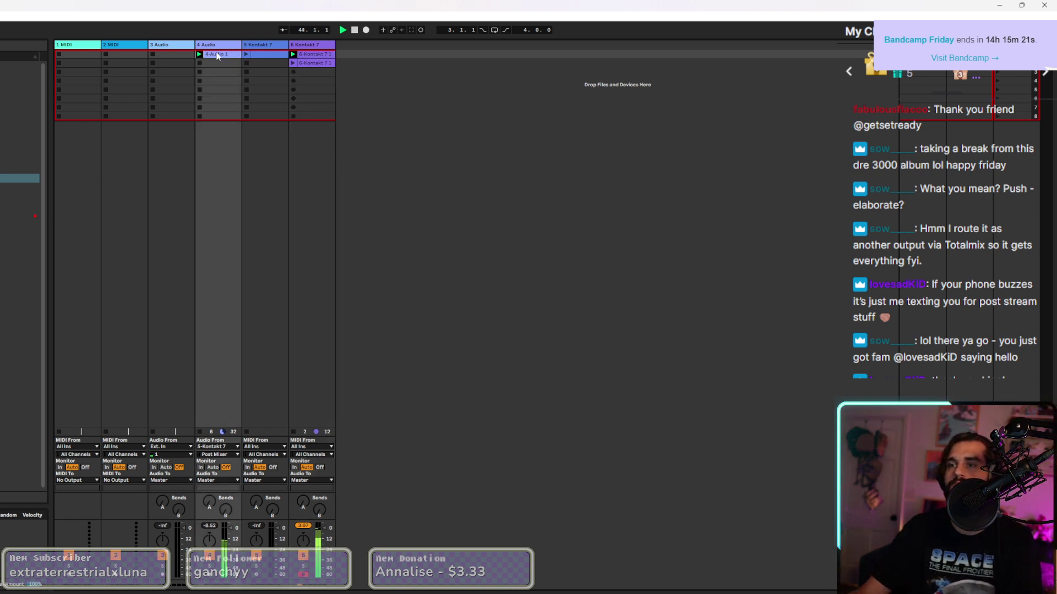
click(251, 54)
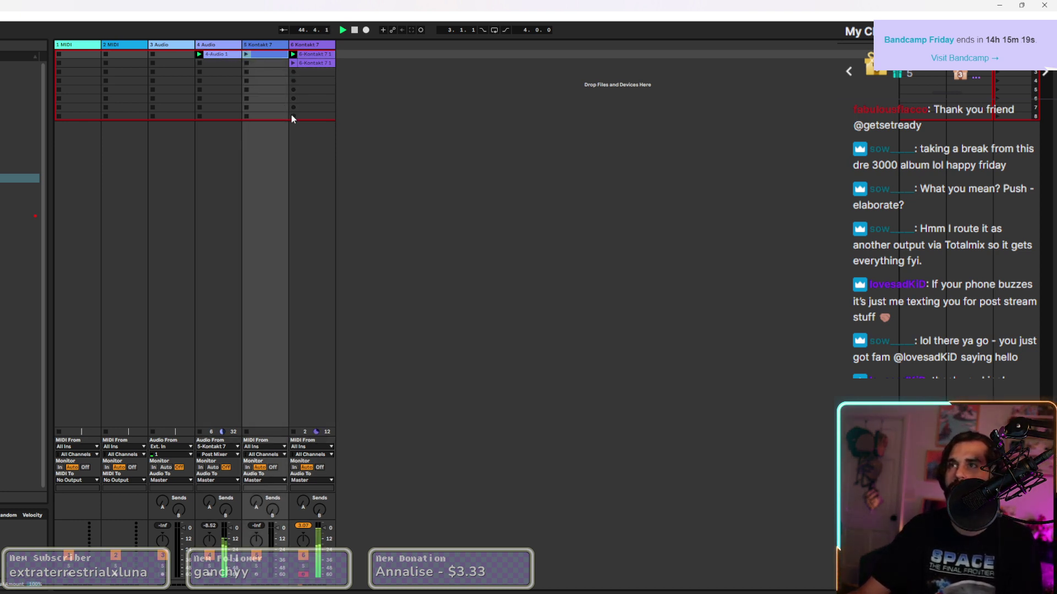
click(225, 57)
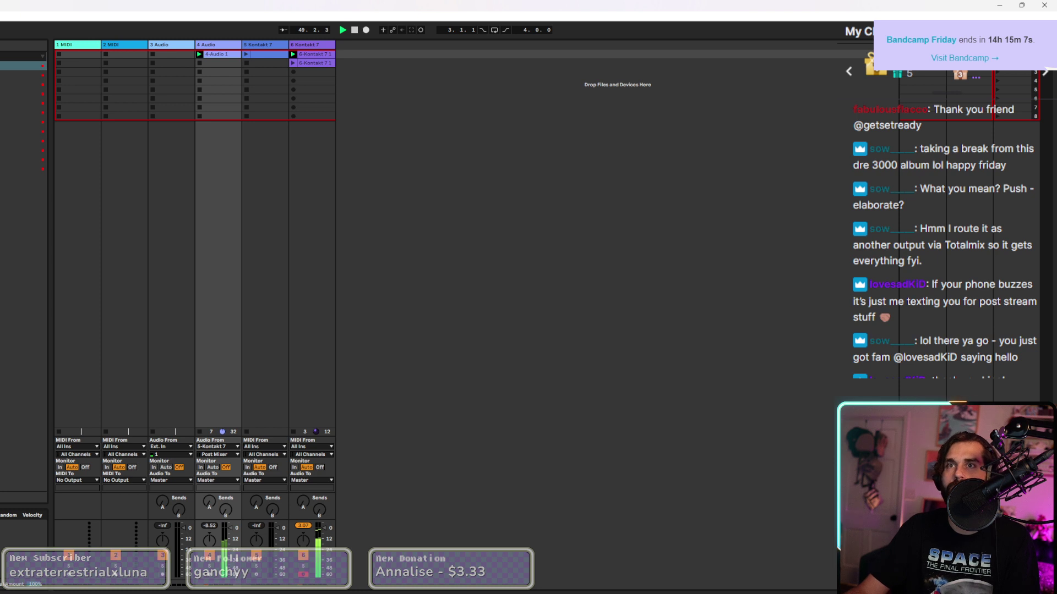
click(306, 61)
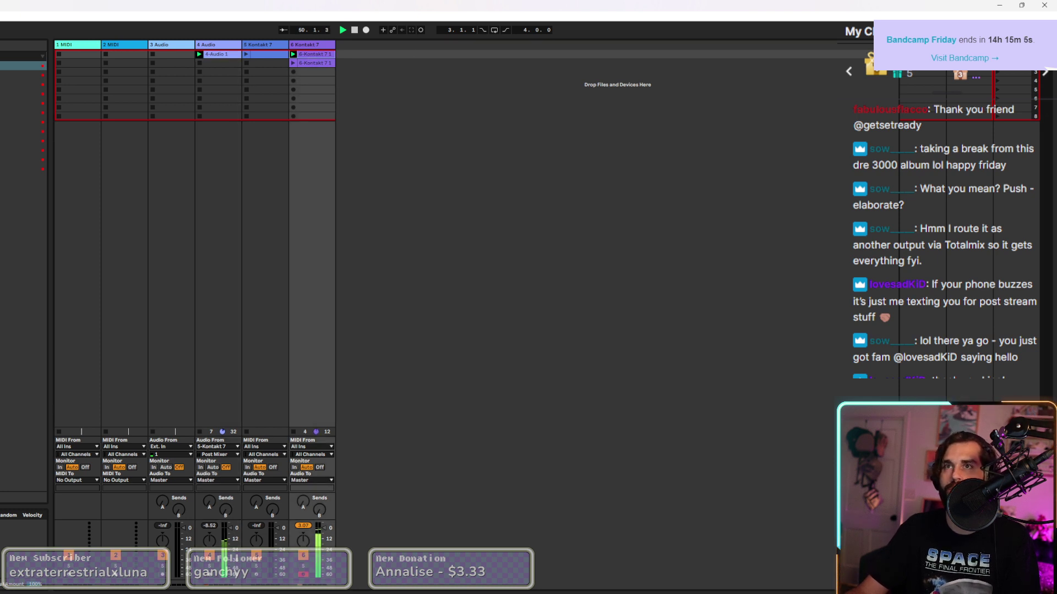
drag(23, 94, 240, 349)
key(Return)
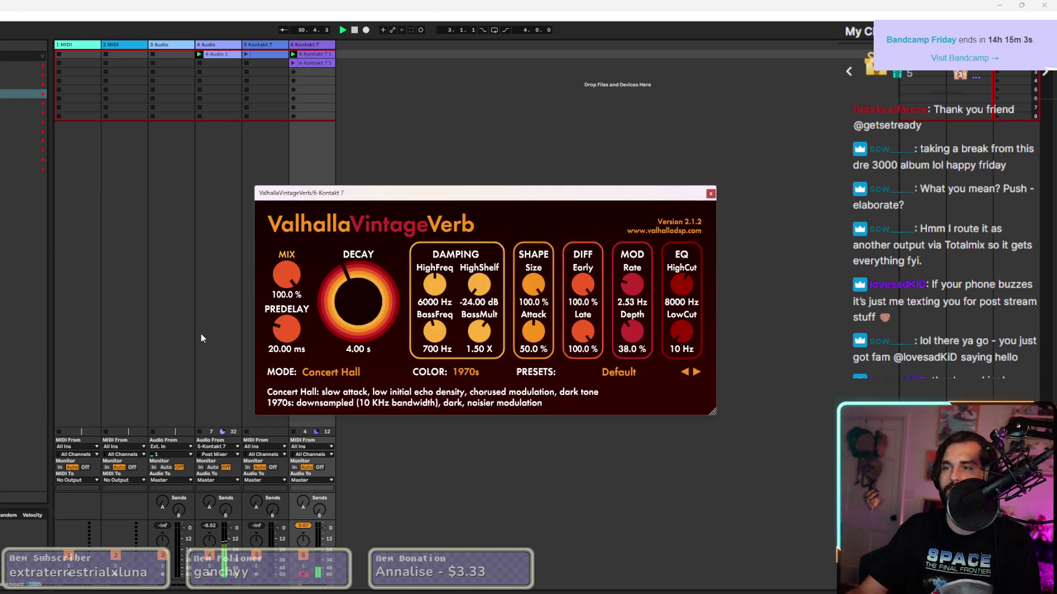
Set the drum reverb's Mix to 8.4%, Decay to 8.16 s and Predelay to 0 ms.
drag(286, 274, 308, 390)
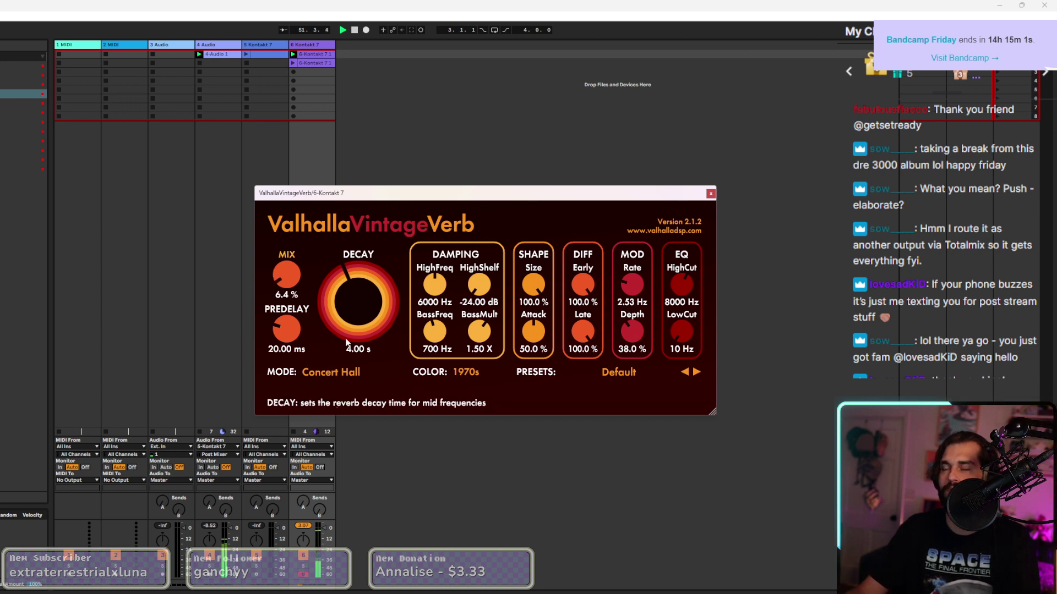
drag(354, 321, 356, 301)
drag(287, 279, 287, 276)
drag(282, 348, 287, 379)
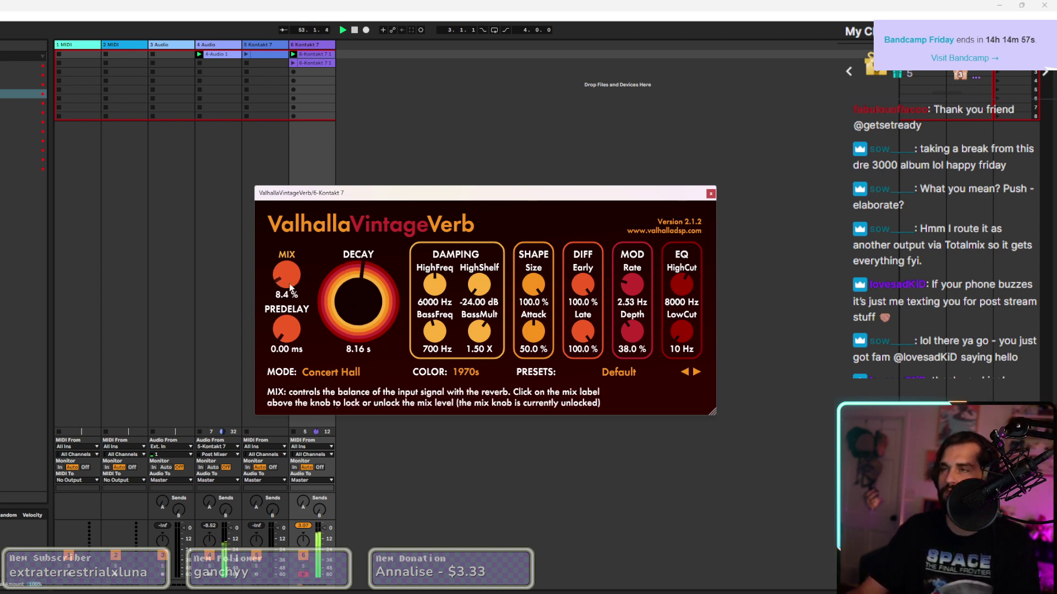
Set the drum reverb's BassMult to 0.25 X, LowCut to 500 Hz and Mix to 11.2%, then launch the second drum clip.
drag(481, 334, 488, 531)
drag(674, 337, 675, 298)
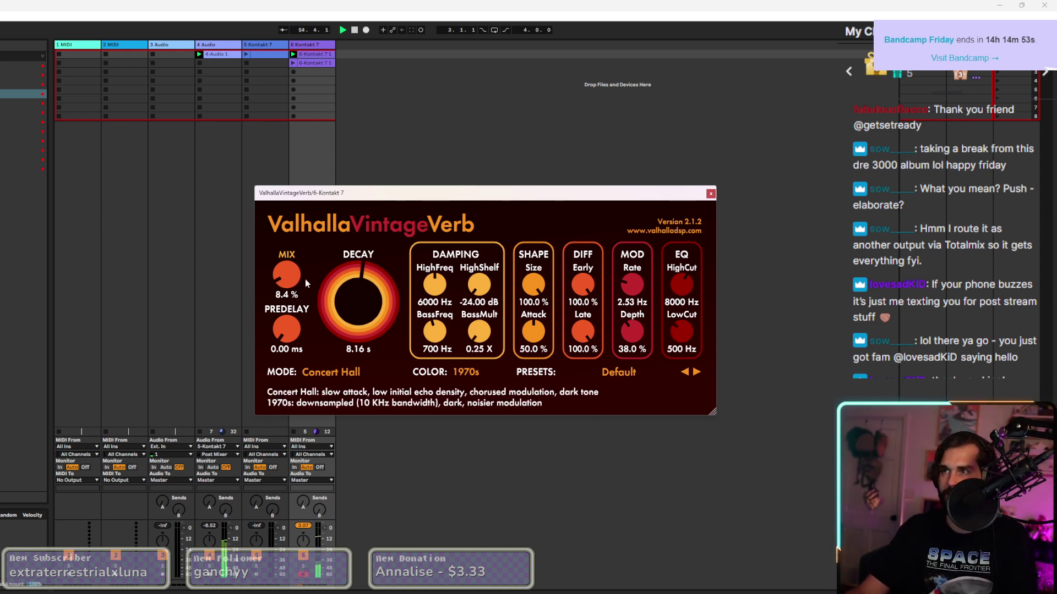
drag(293, 273, 288, 271)
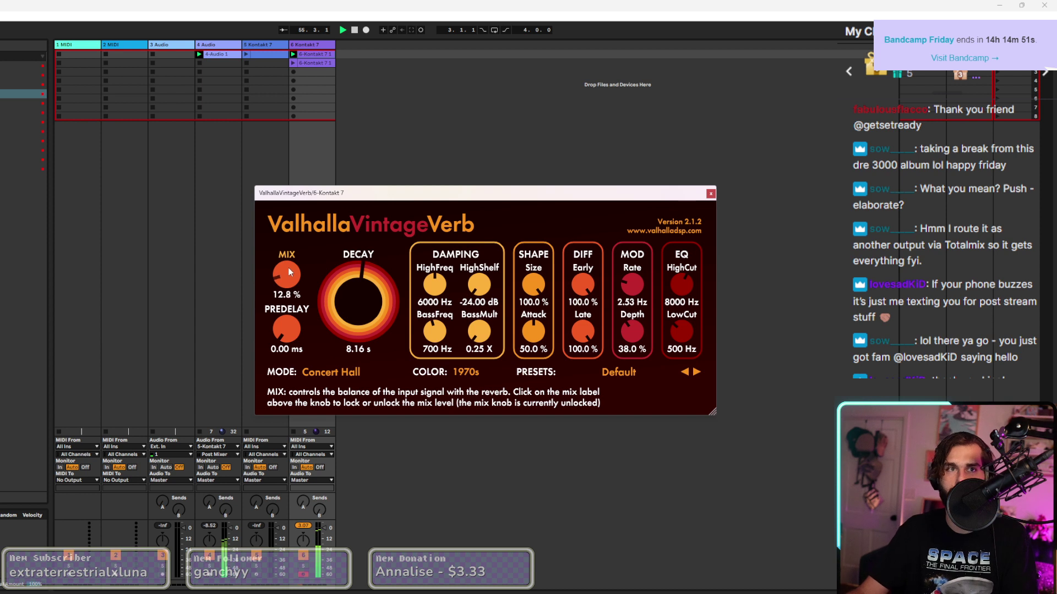
scroll(289, 269, down, 1)
click(293, 63)
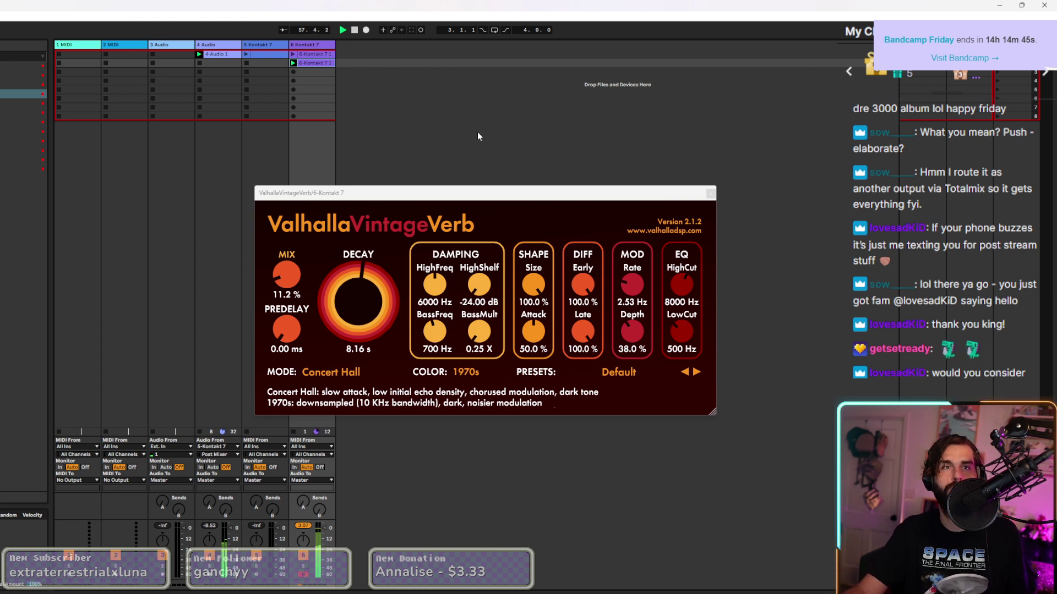
Add kHs Phase Distortion to the 4 Audio chord track and close its window.
click(202, 64)
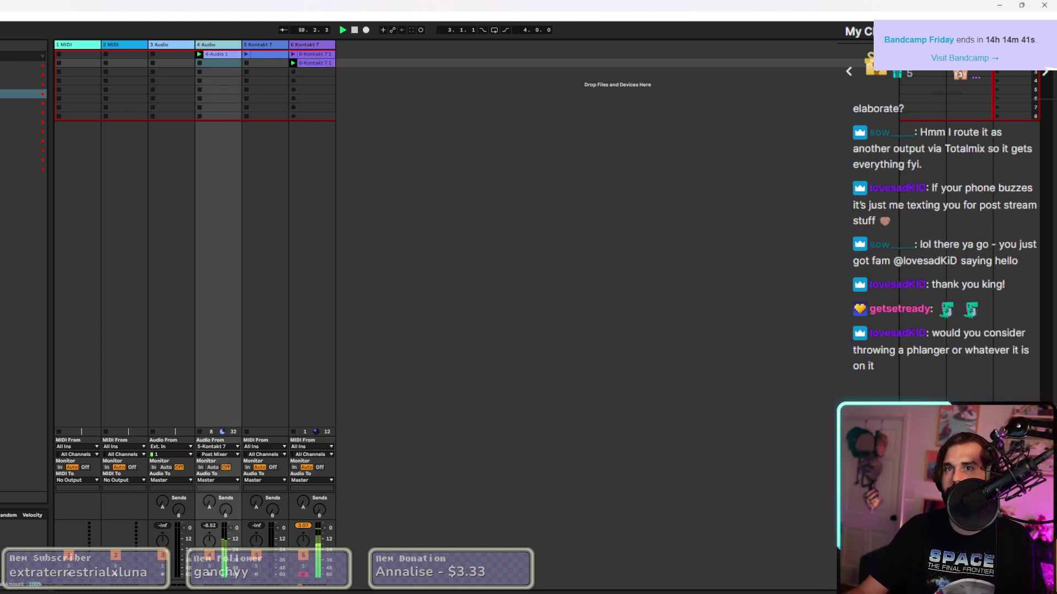
key(ctrl+f)
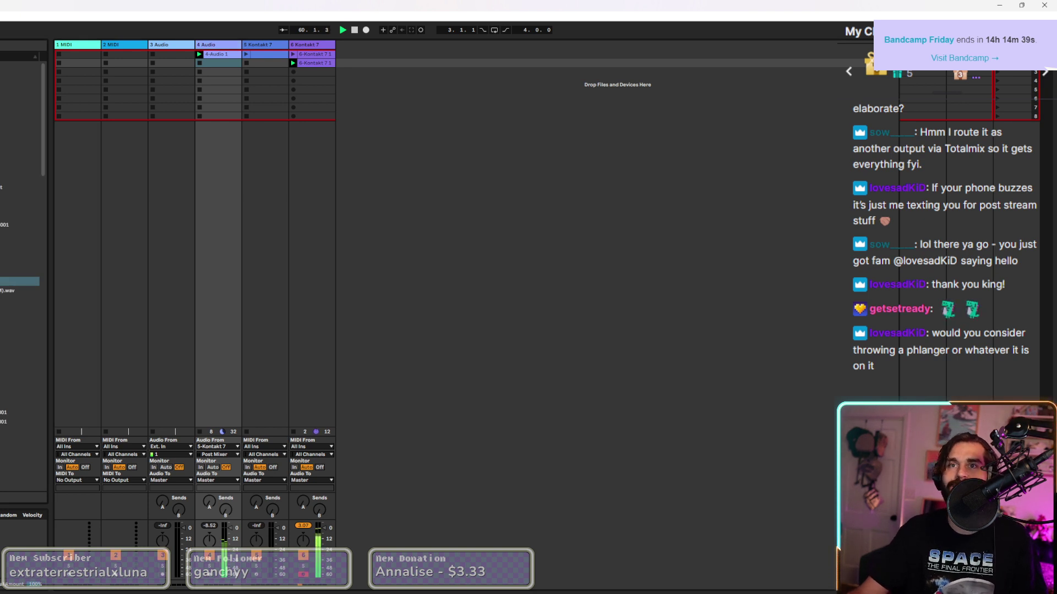
text(s)
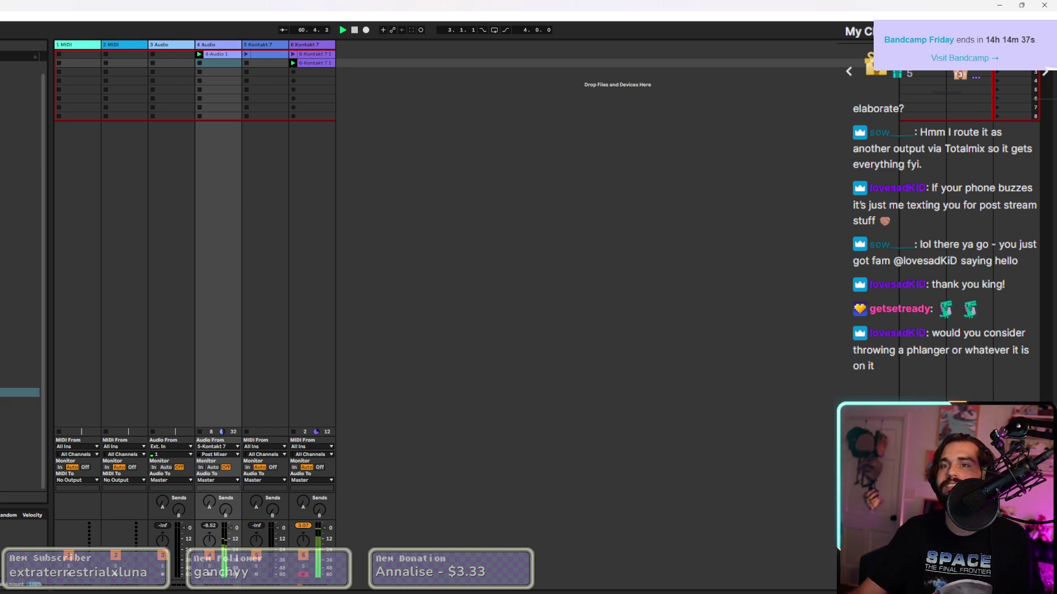
click(22, 179)
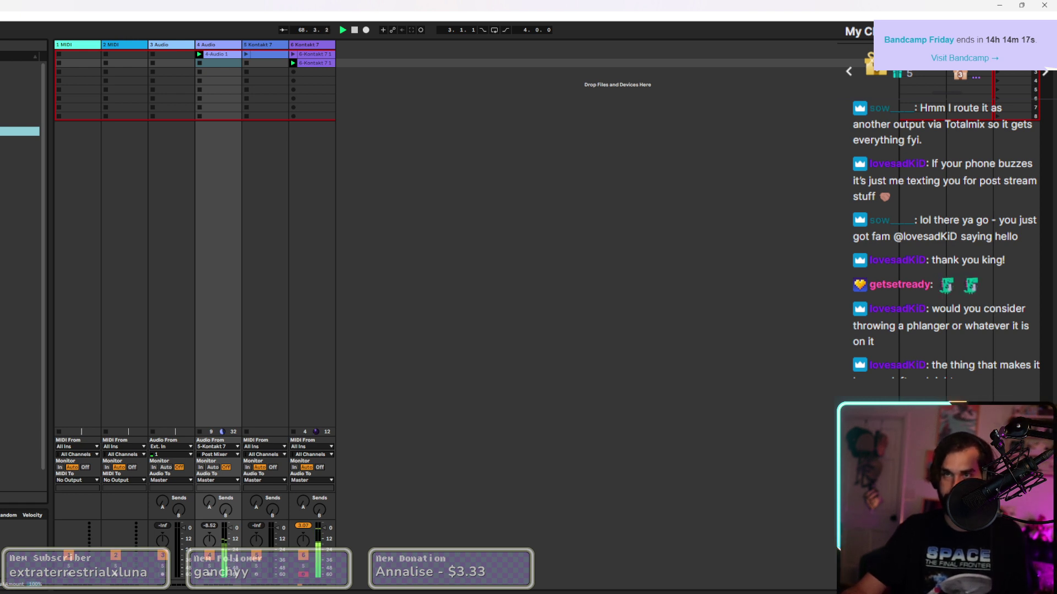
double_click(20, 310)
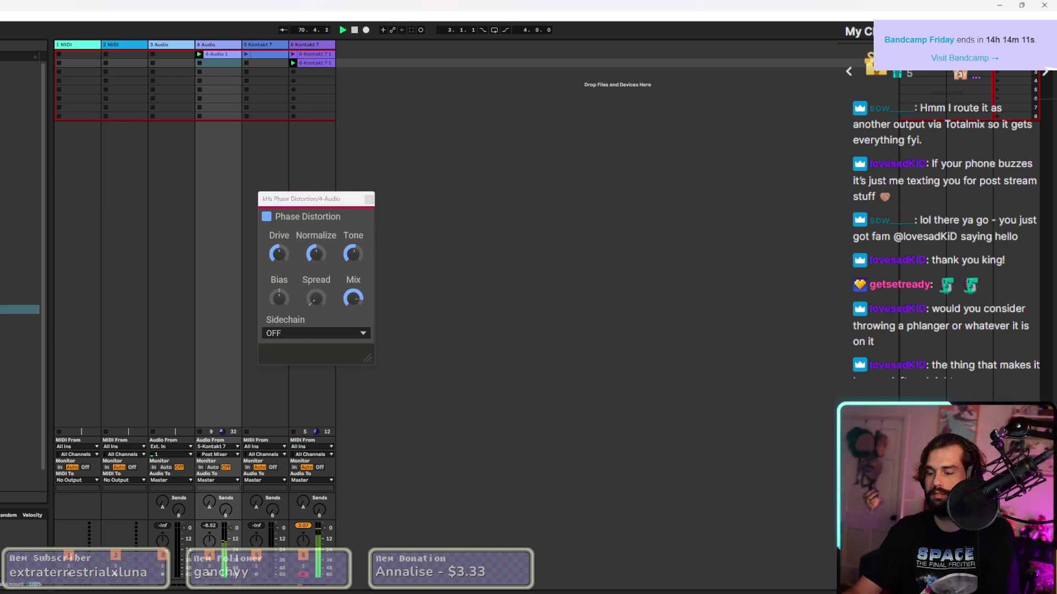
click(368, 199)
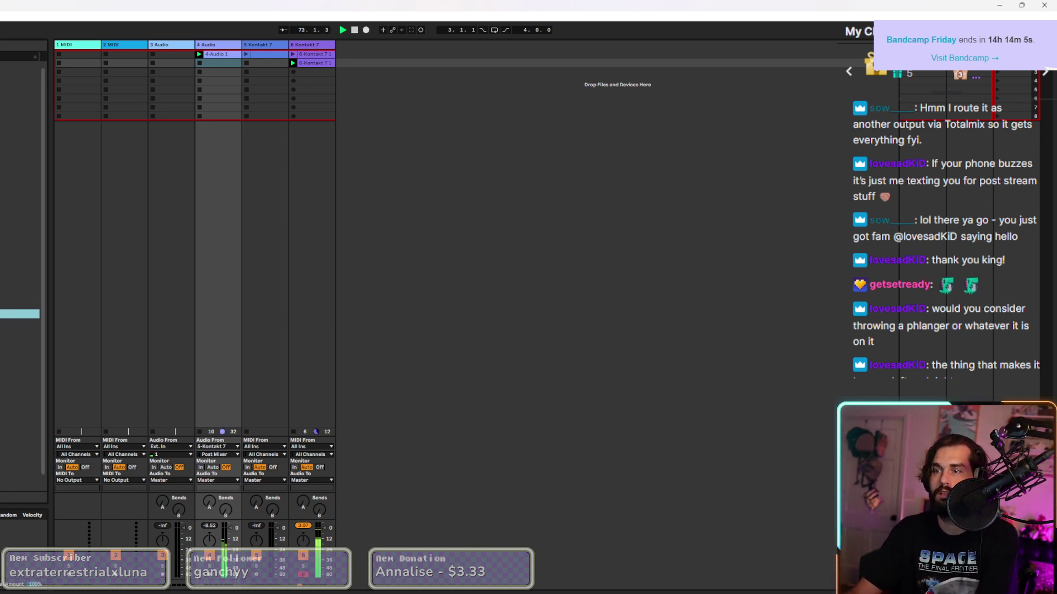
Check the Rate of the kHs Phaser on the 4 Audio chord track and set its Mix to a moderate level.
drag(357, 305, 356, 358)
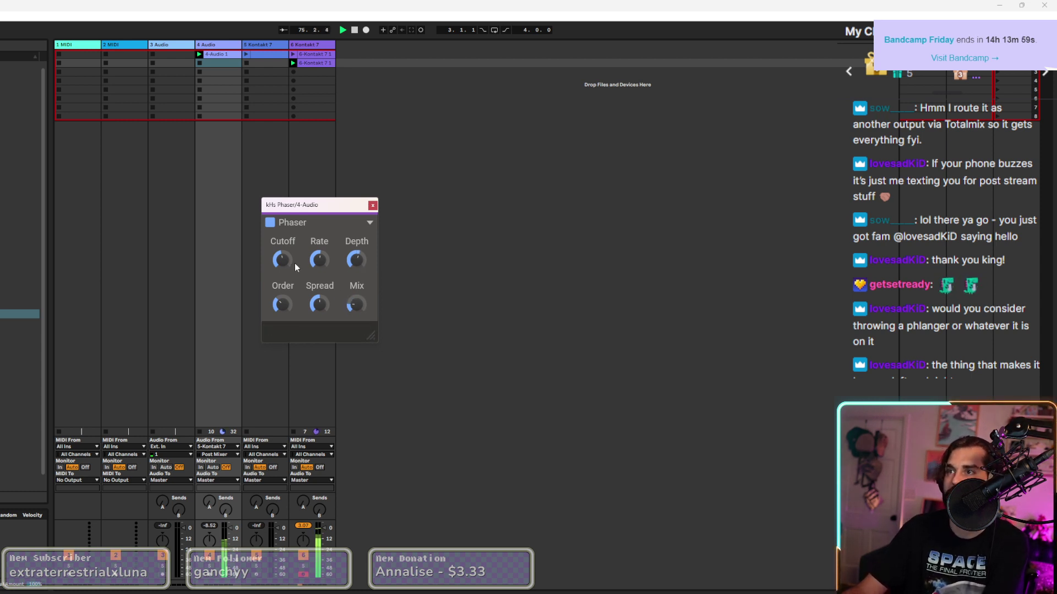
click(320, 262)
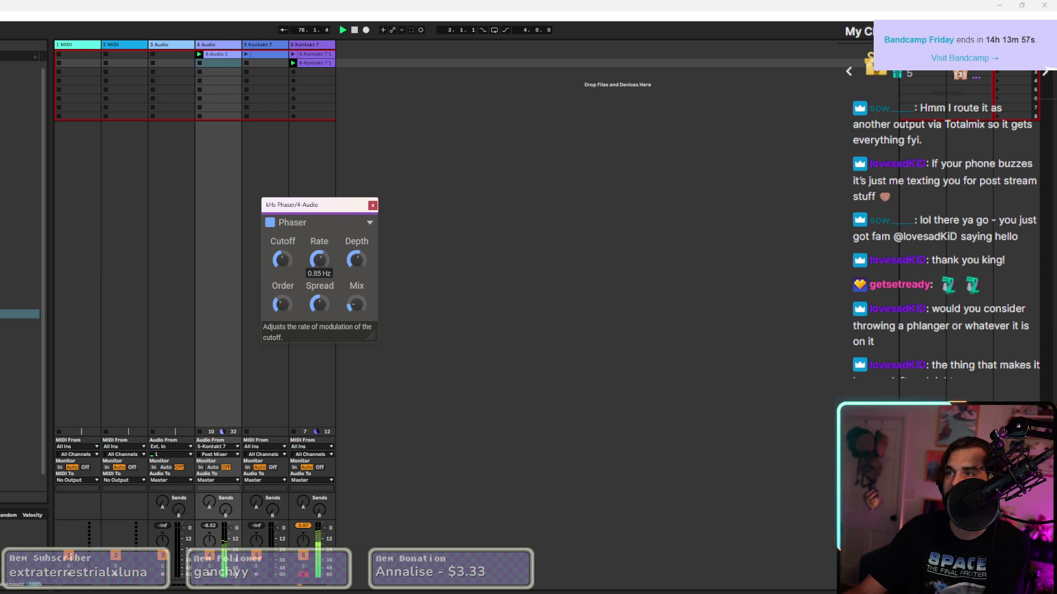
drag(352, 309, 352, 296)
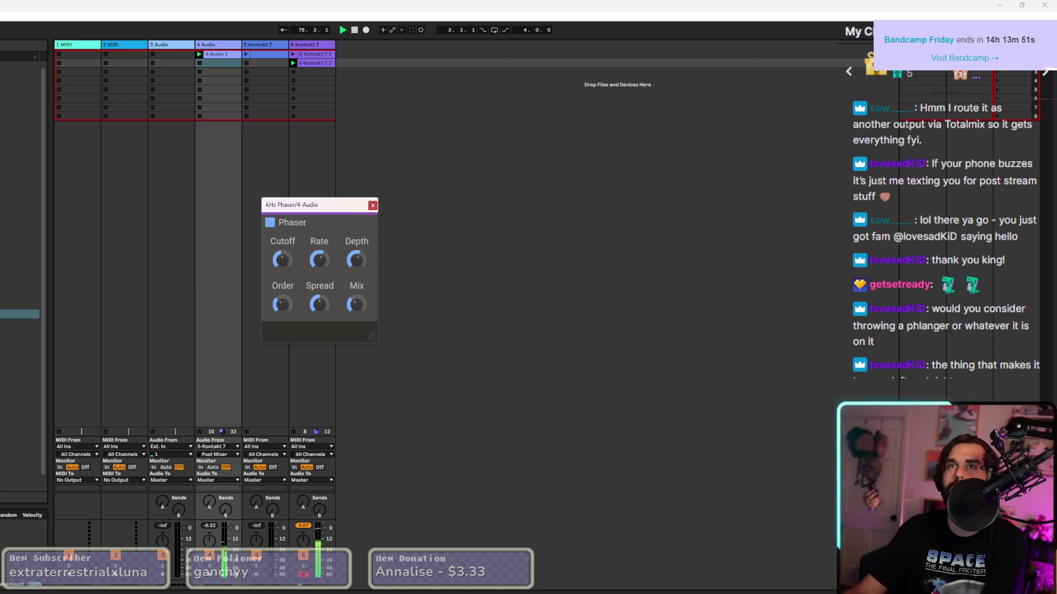
Add ValhallaVintageVerb to the 4 Audio chord track and set its Mix to 19.2 %.
click(1, 66)
click(20, 94)
double_click(20, 94)
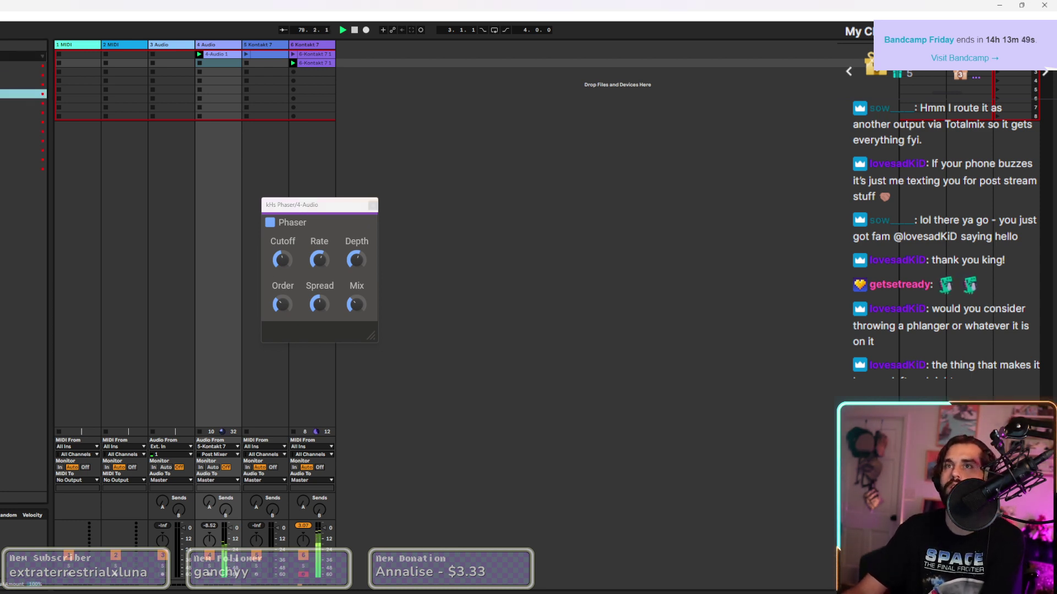
drag(297, 290, 301, 411)
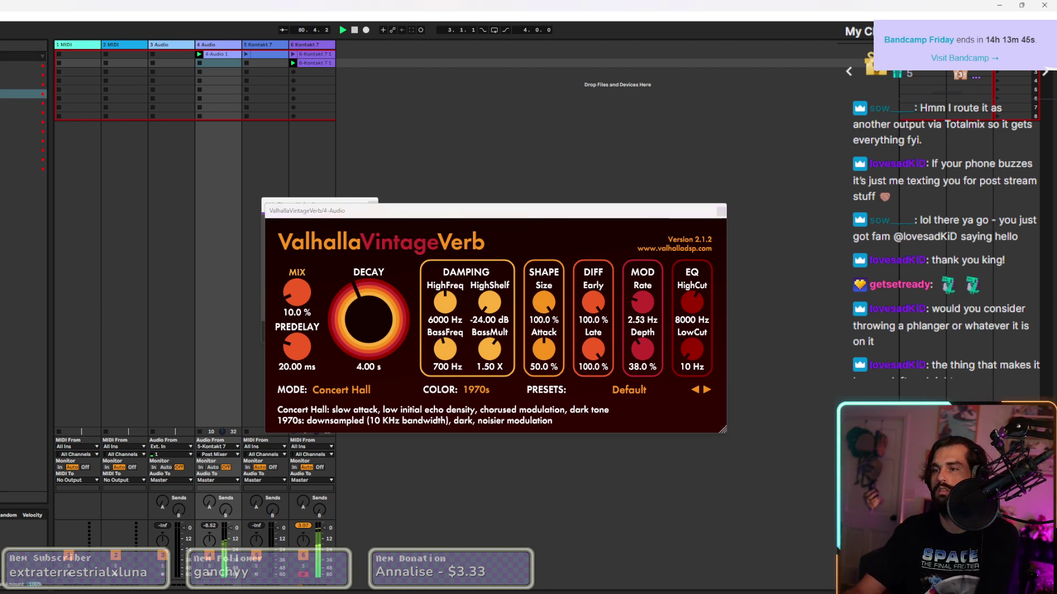
drag(297, 300, 296, 292)
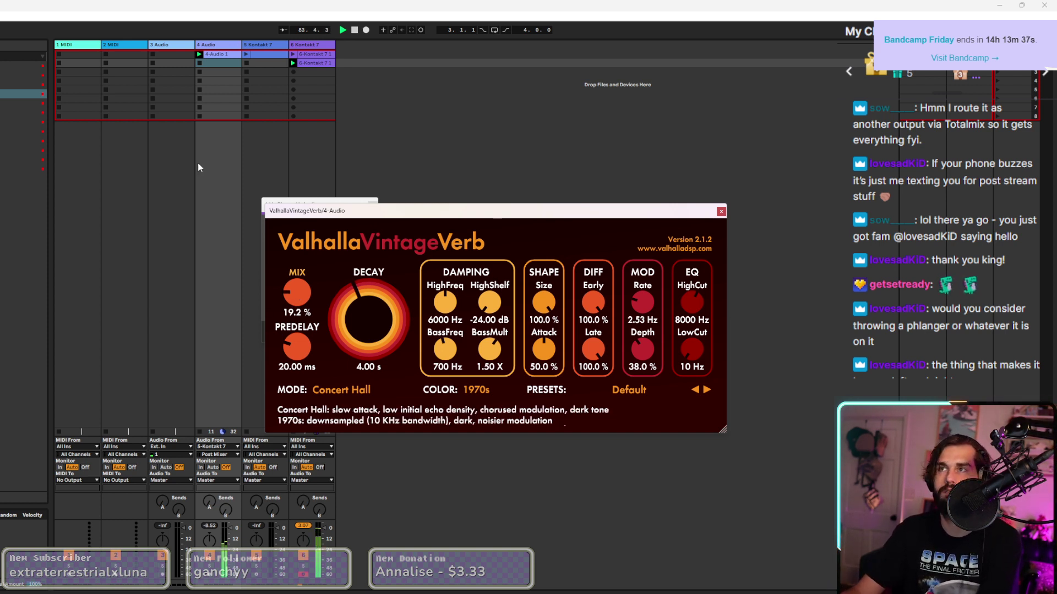
Set the Mix of the 6 Kontakt 7 drum track's reverb to 20.0 % and close the reverb window.
click(313, 48)
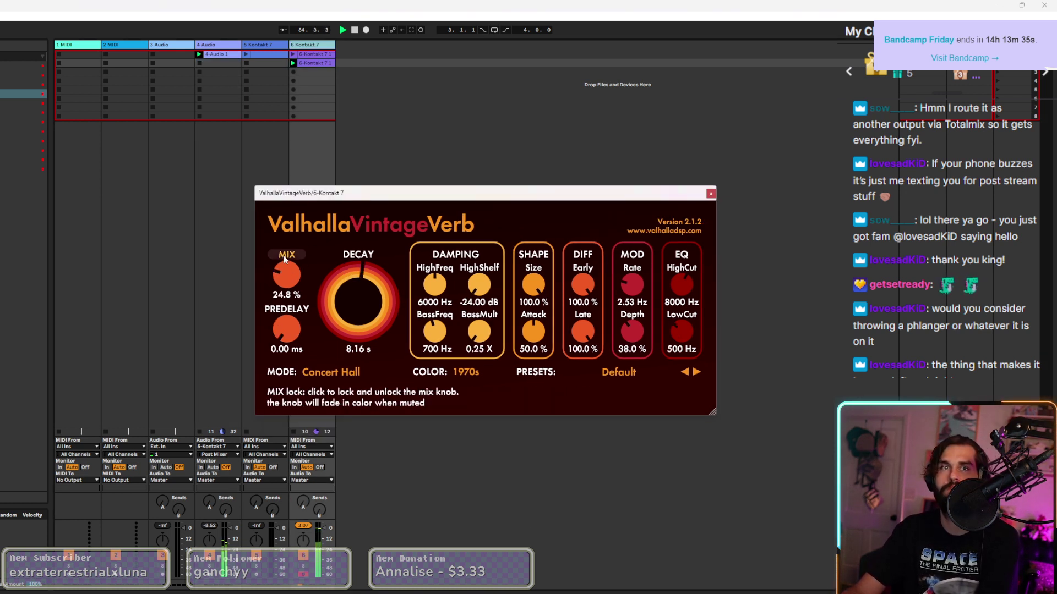
drag(290, 276, 290, 283)
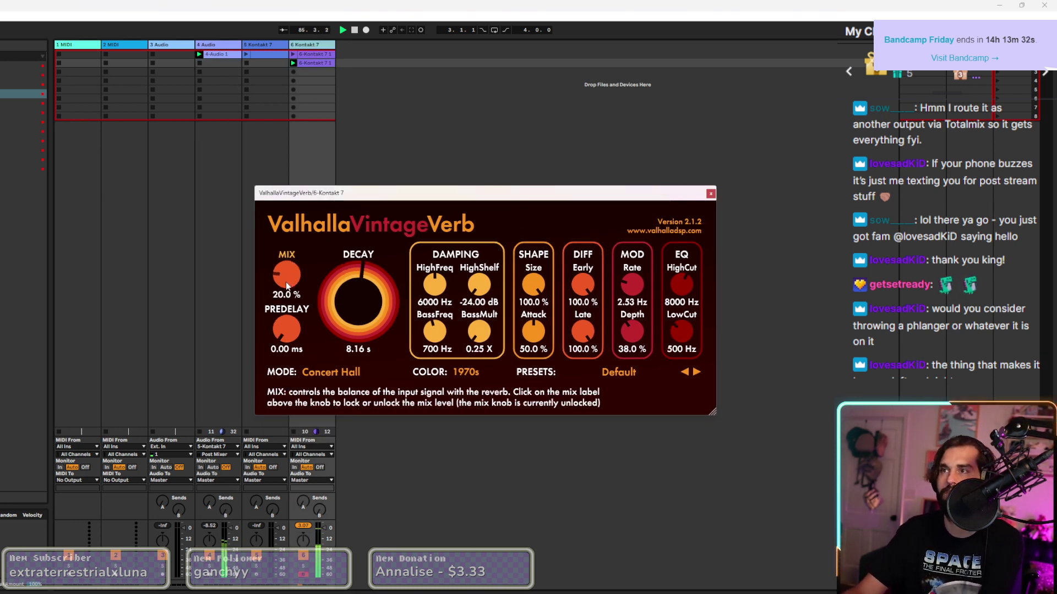
double_click(312, 63)
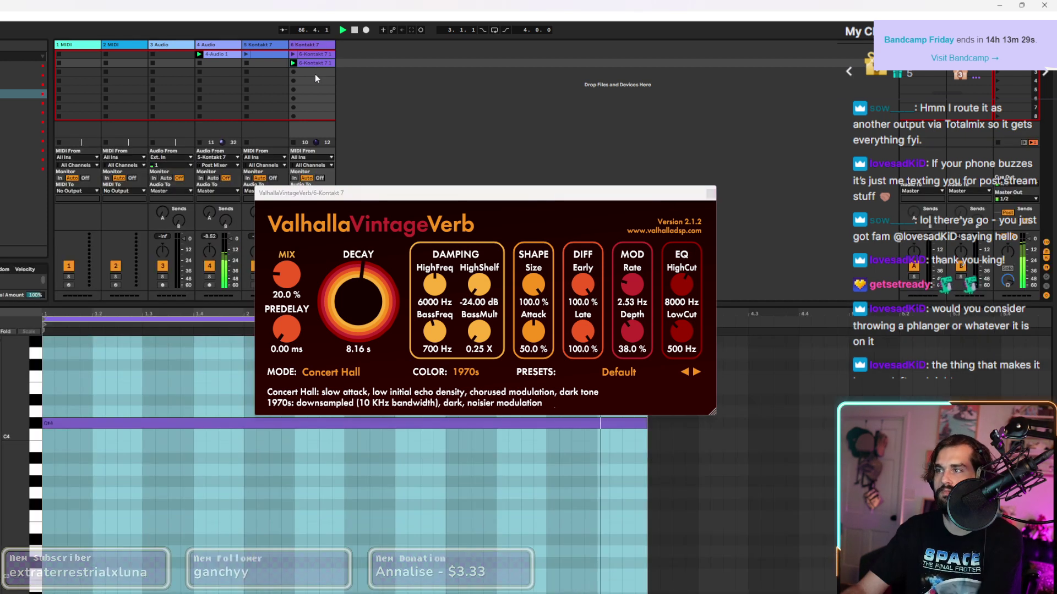
click(711, 193)
click(1048, 591)
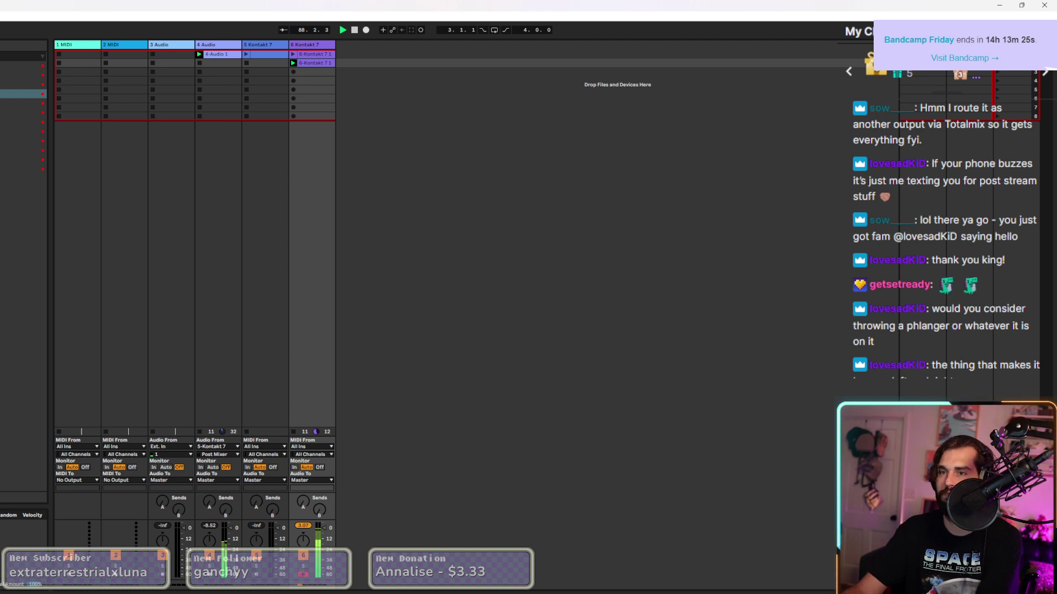
Audition patterns 16 and 10 of the drum track's Queen Alley Kit and mute the kit's Snare 40 7 pad.
key(ctrl+alt+p)
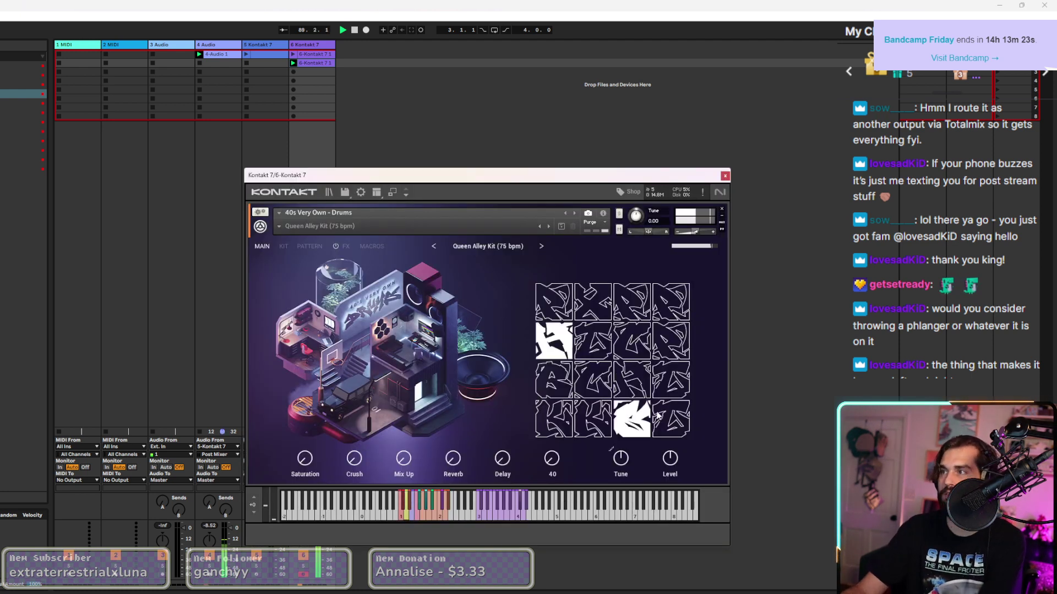
click(306, 246)
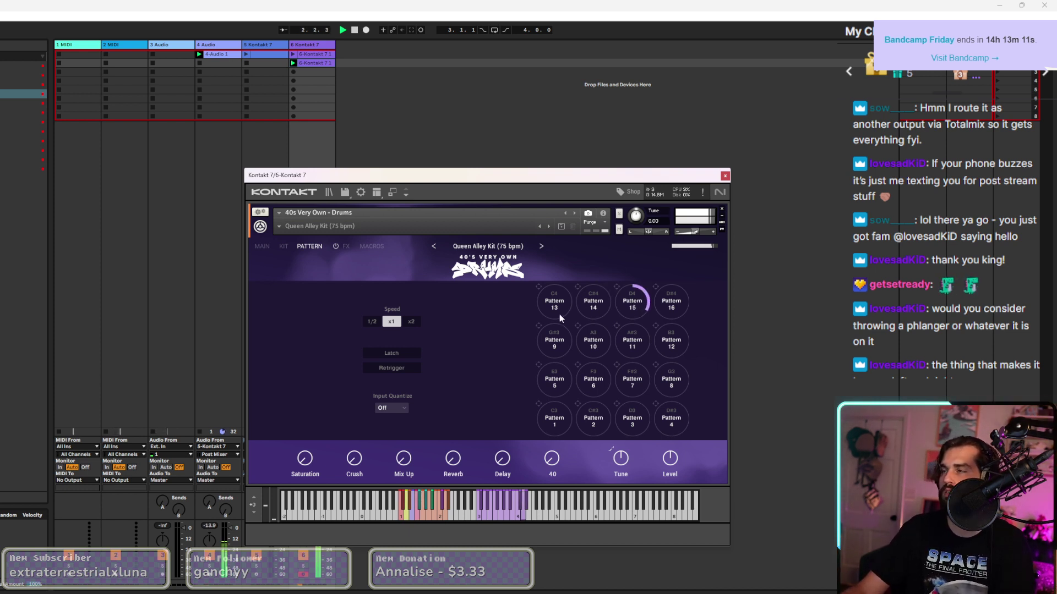
click(678, 303)
click(597, 347)
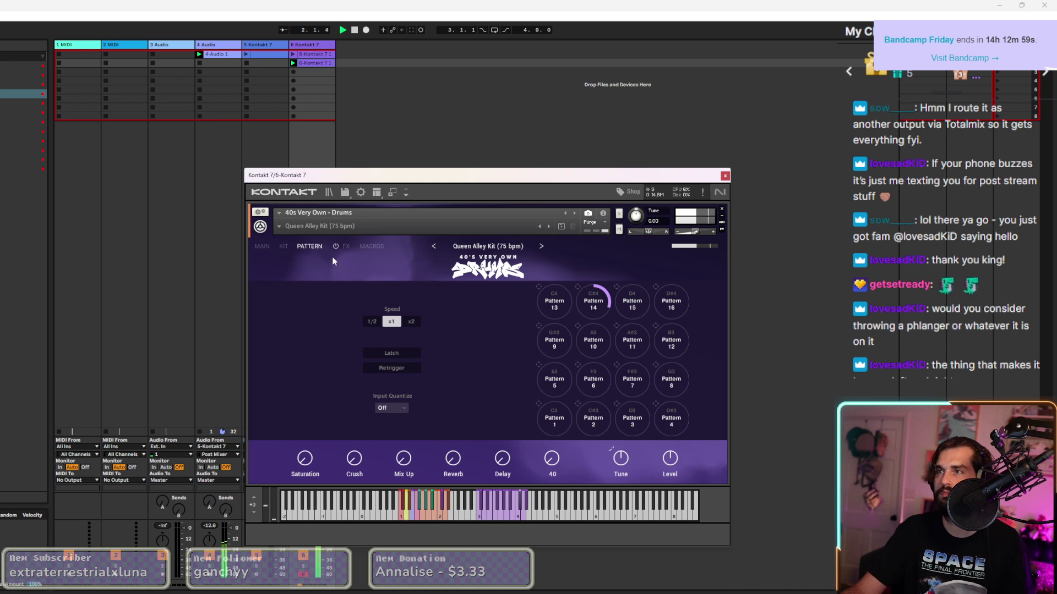
click(368, 247)
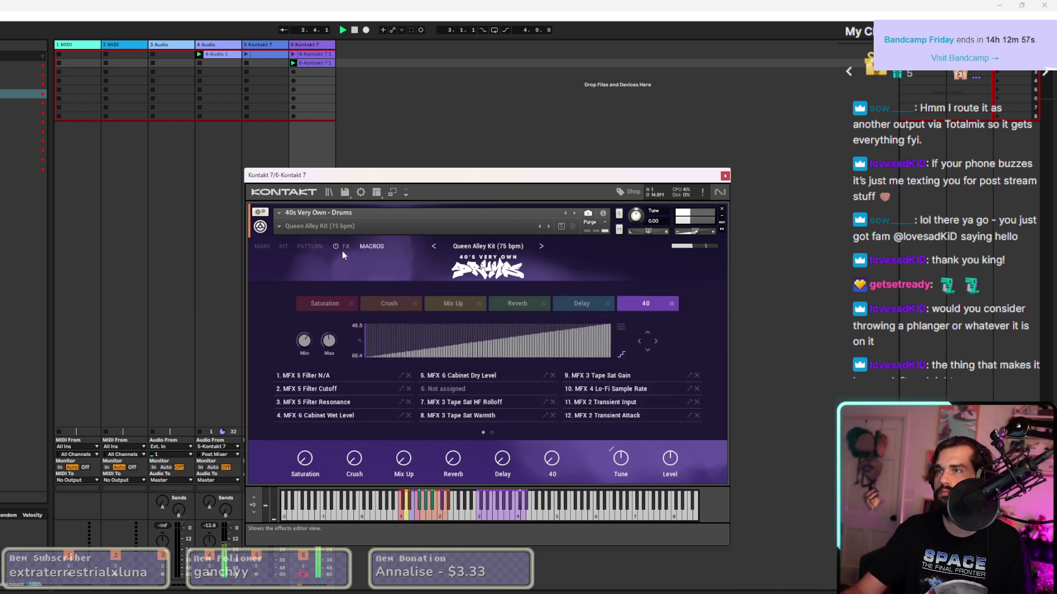
click(283, 247)
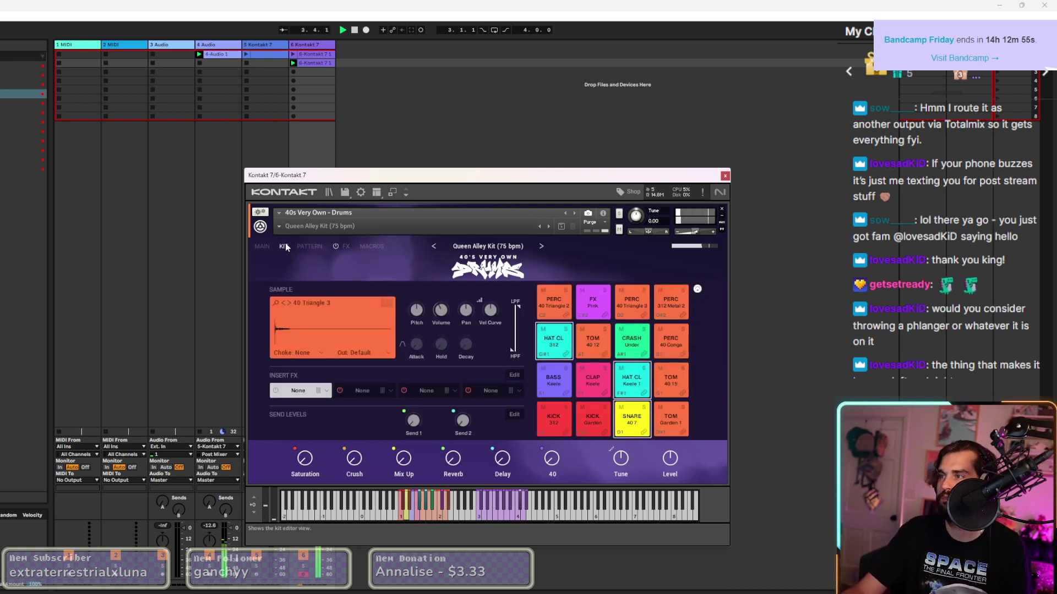
click(622, 407)
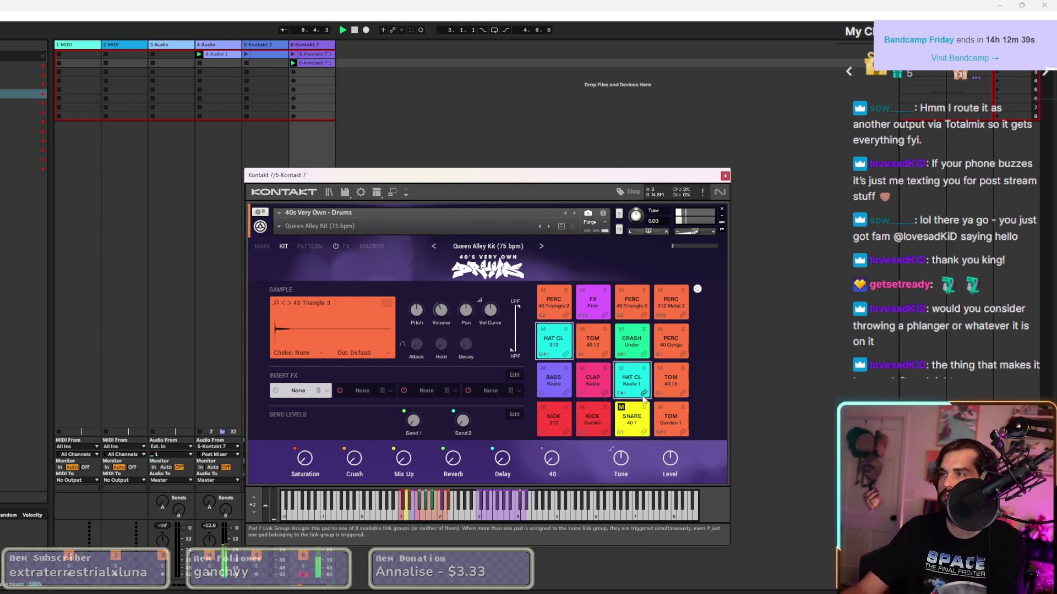
Assign the kit's Hat CL 312 pad to No Link Group and adjust its pitch and volume.
click(566, 353)
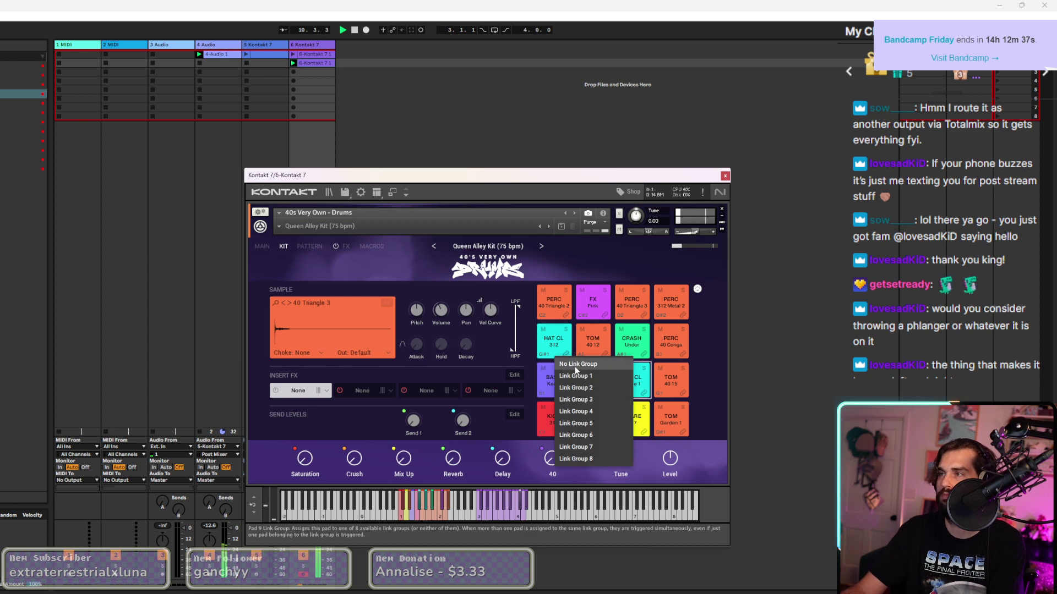
click(575, 364)
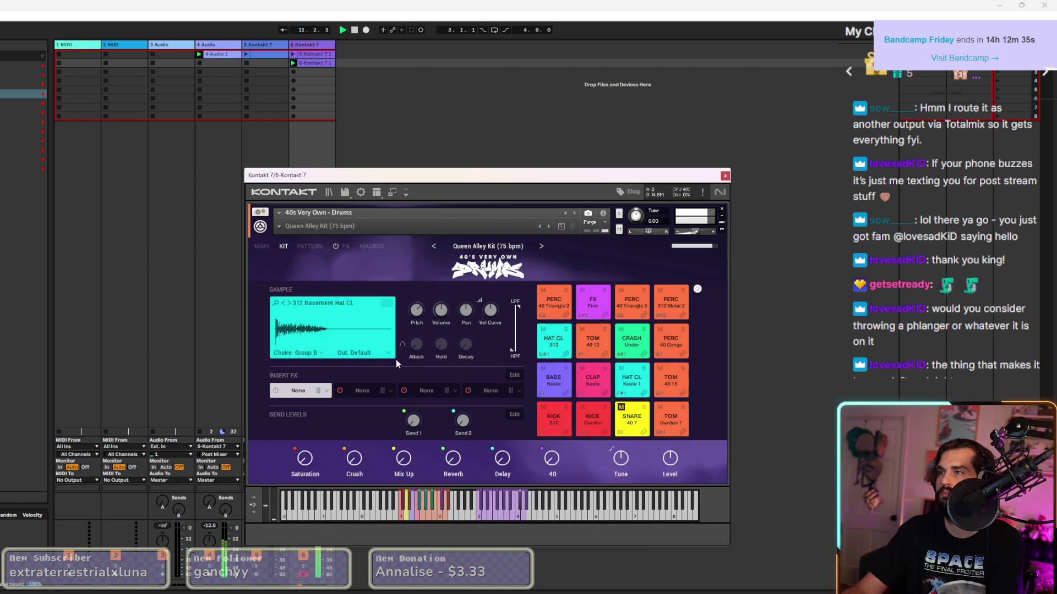
mouse_move(418, 325)
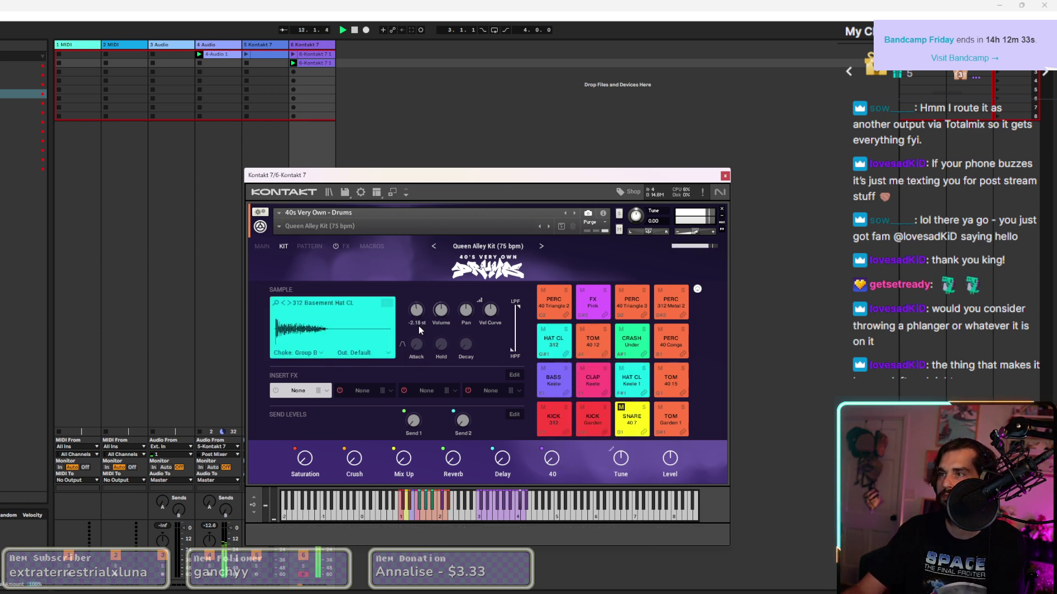
drag(418, 326, 441, 323)
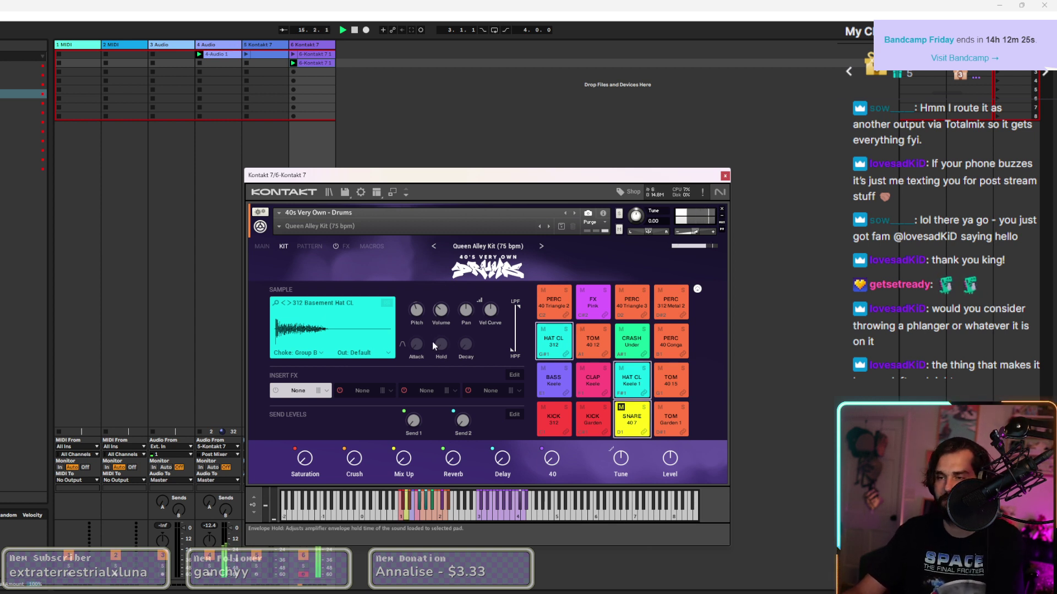
Slow the Rate and raise the Spread and Mix of the 4 Audio track's kHs Phaser, closing its phaser and reverb windows.
click(214, 45)
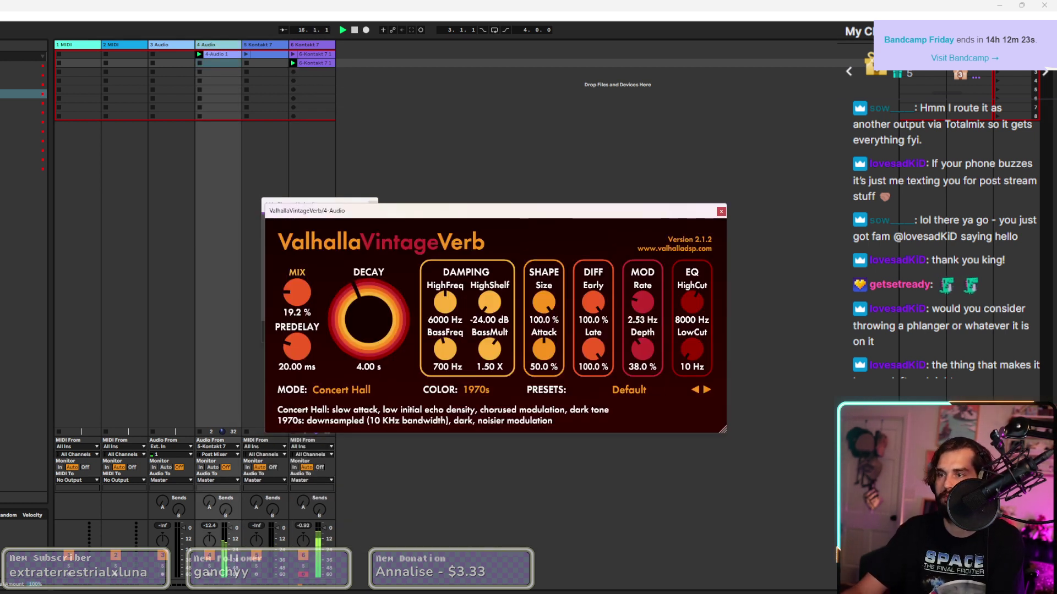
click(245, 593)
click(246, 593)
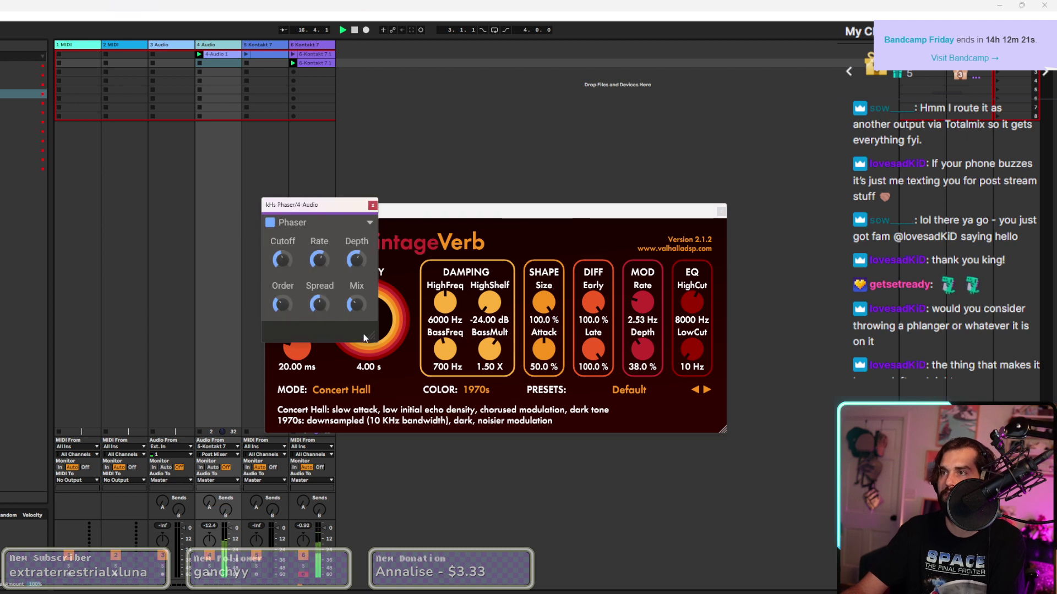
drag(361, 306, 362, 300)
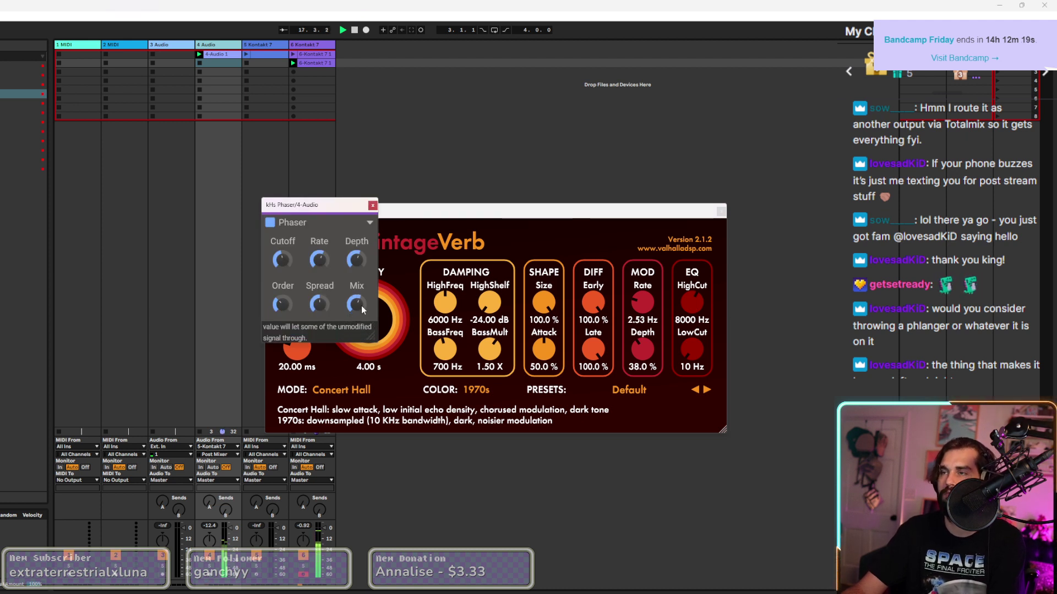
drag(320, 262, 319, 276)
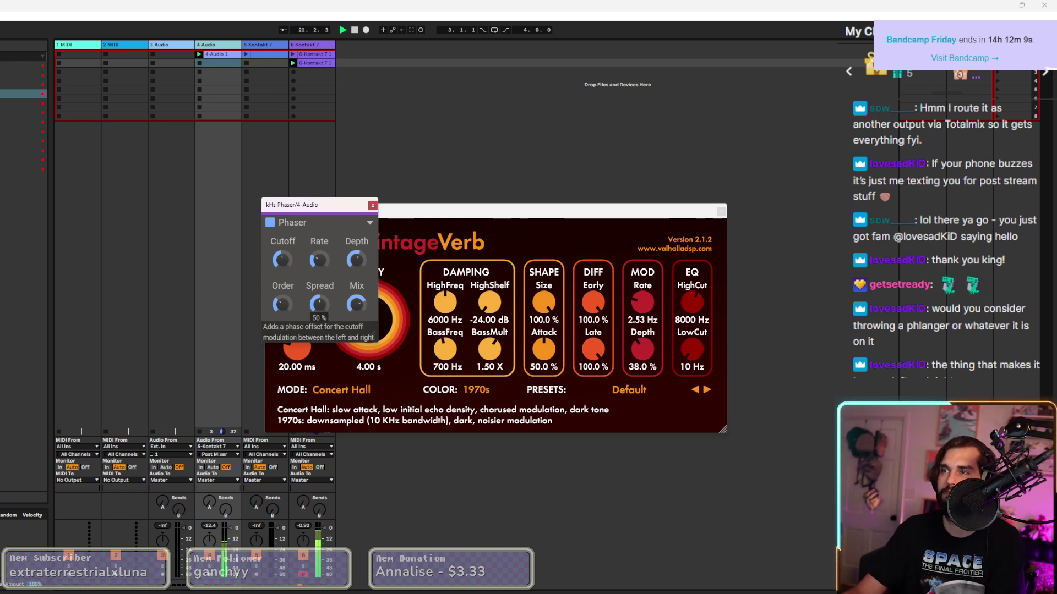
drag(356, 304, 359, 302)
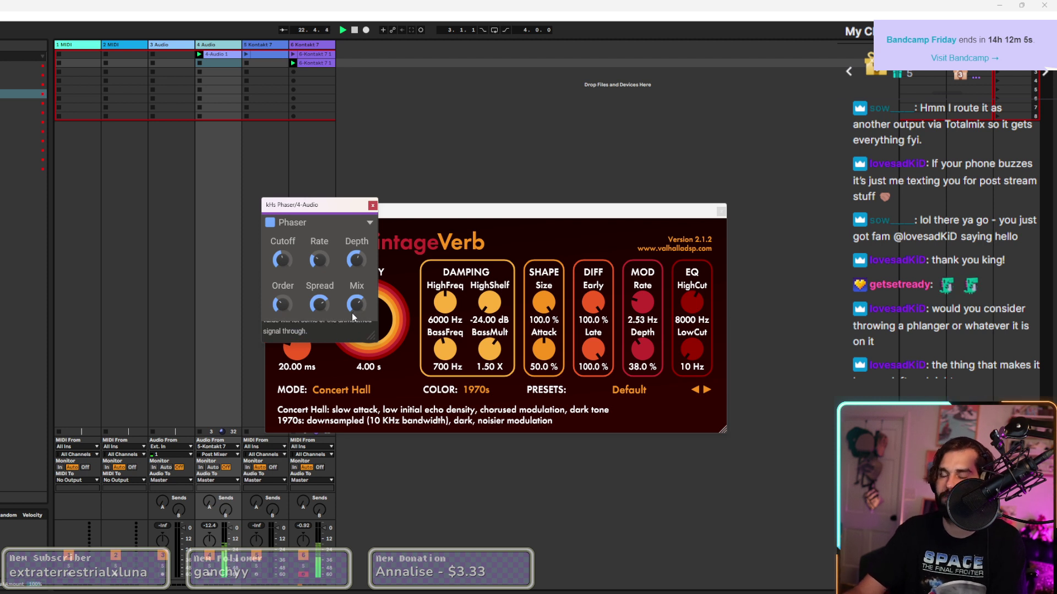
click(372, 206)
click(721, 211)
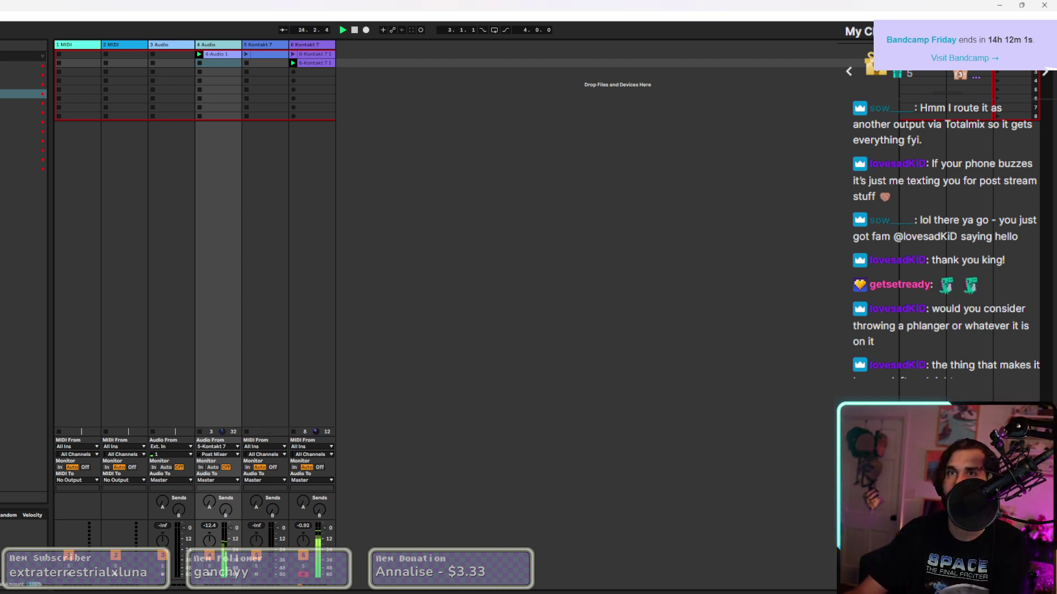
Add a Drum Rack on a new track and browse the sample folders for snare sounds.
double_click(19, 75)
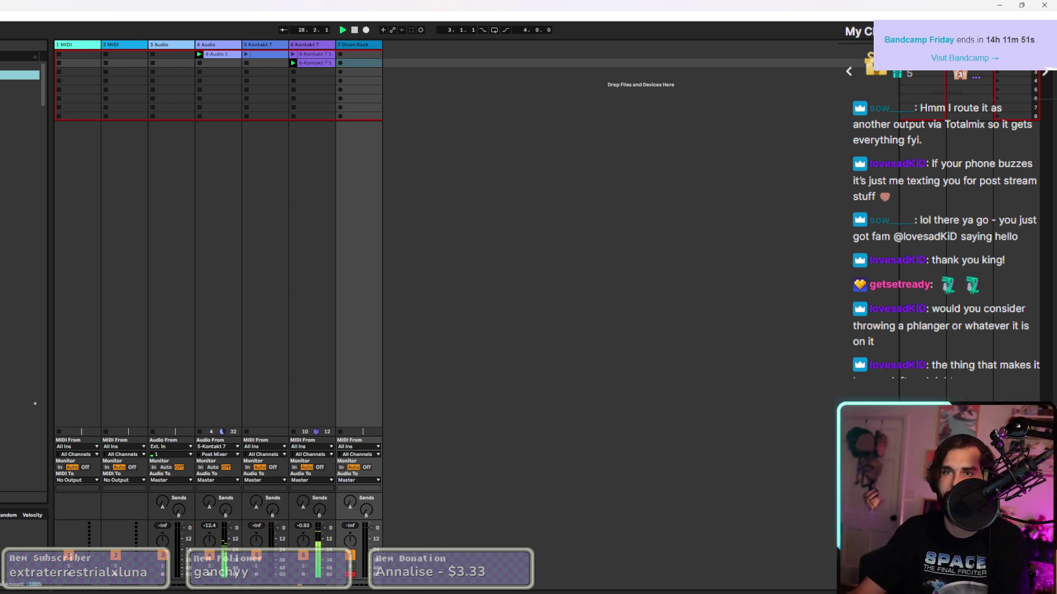
click(20, 281)
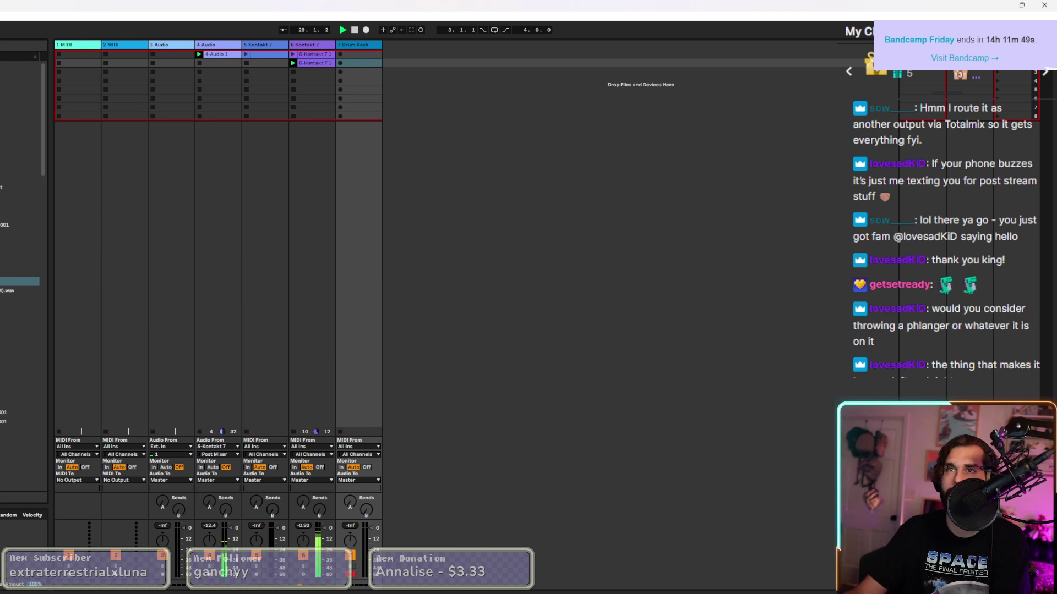
click(19, 65)
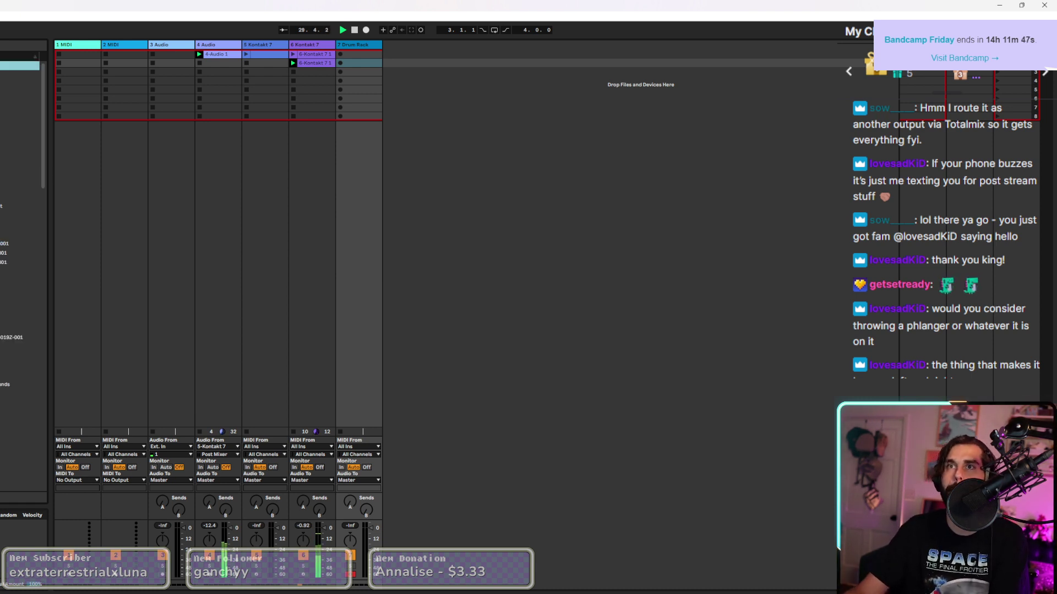
click(19, 75)
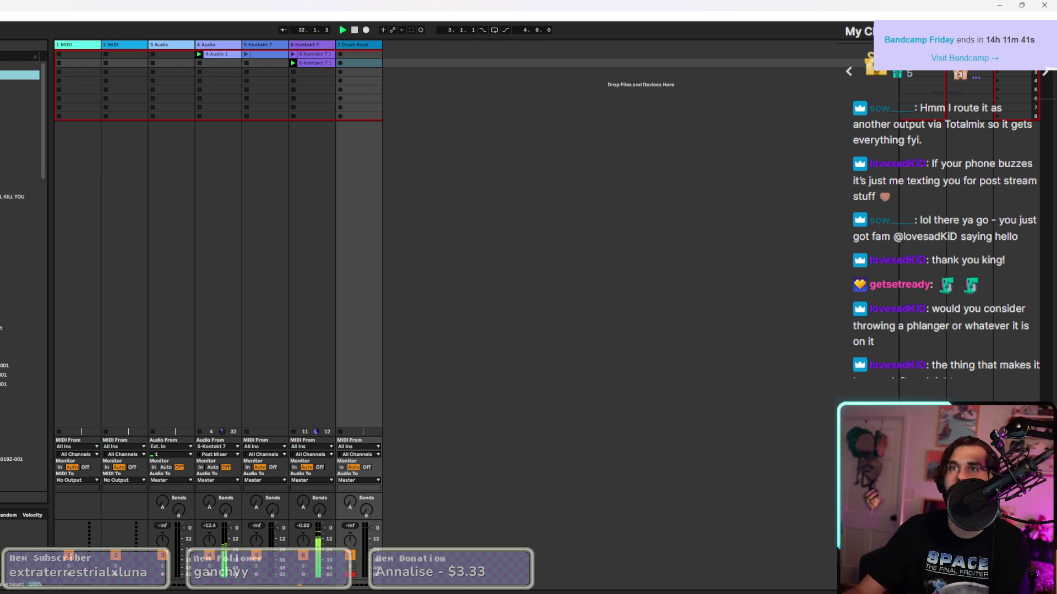
click(19, 188)
click(19, 207)
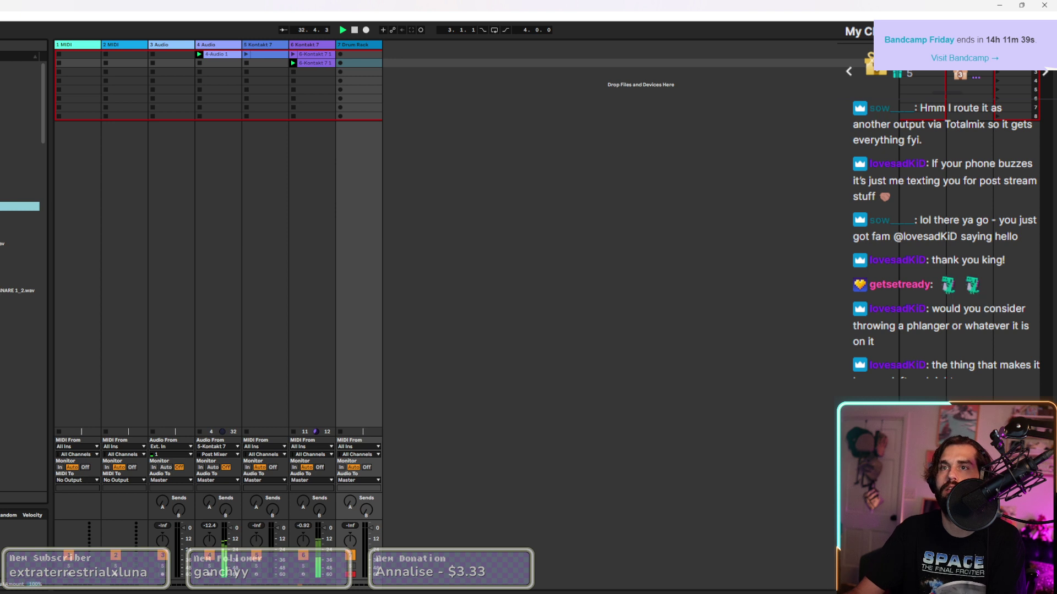
Record a BU - Sharp Snare pattern into the Drum Rack track's second clip slot and open the clip's notes.
key(Down)
click(19, 329)
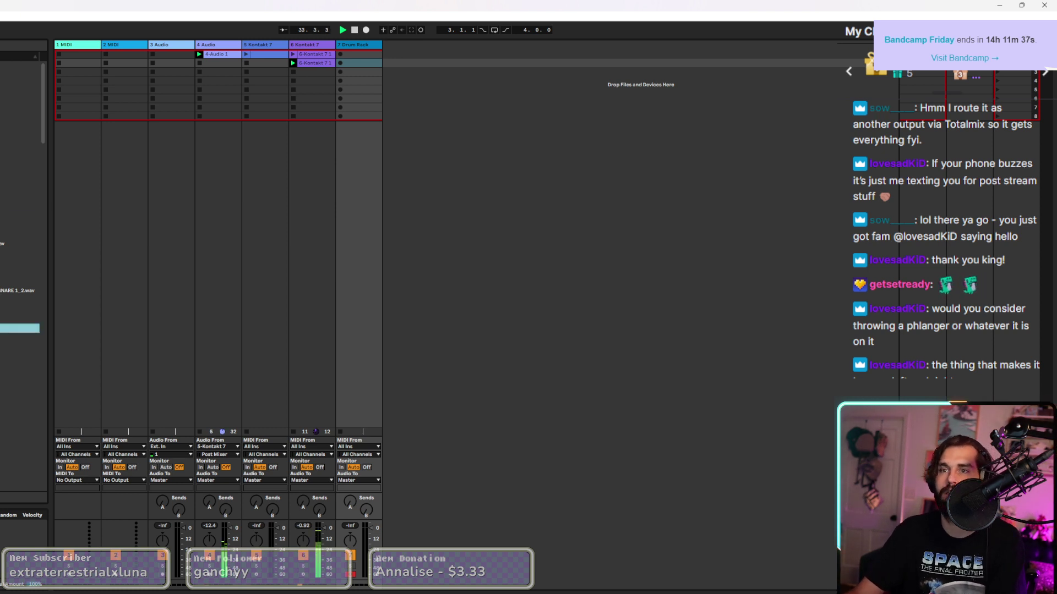
click(19, 357)
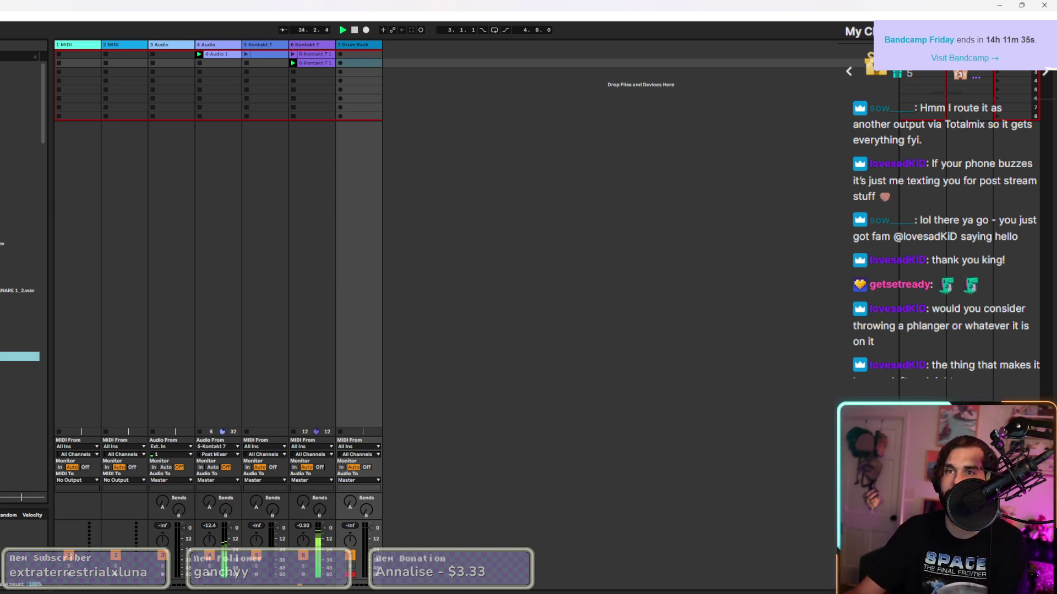
key(Down)
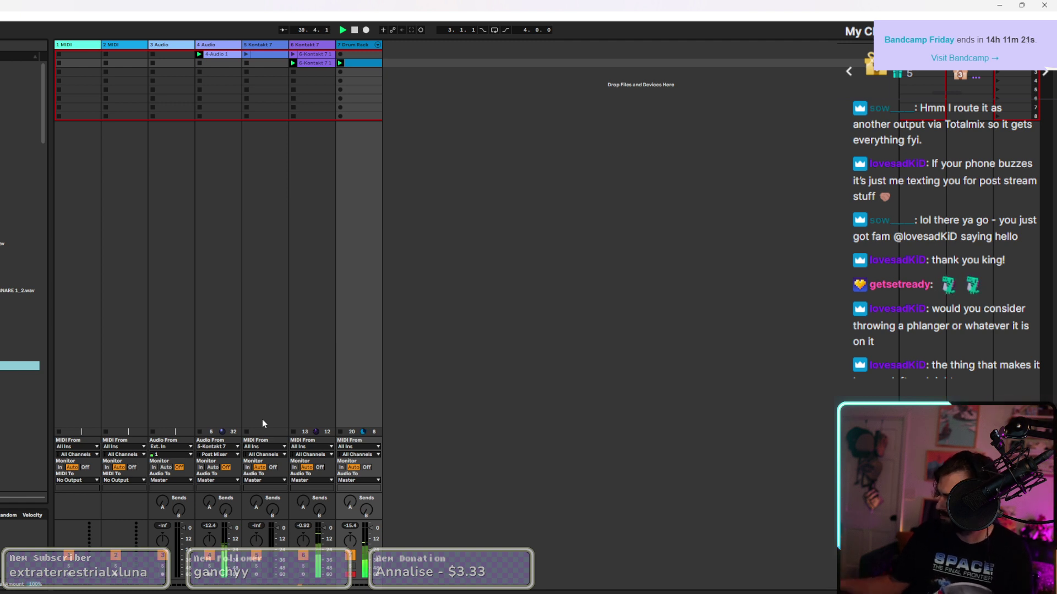
double_click(352, 64)
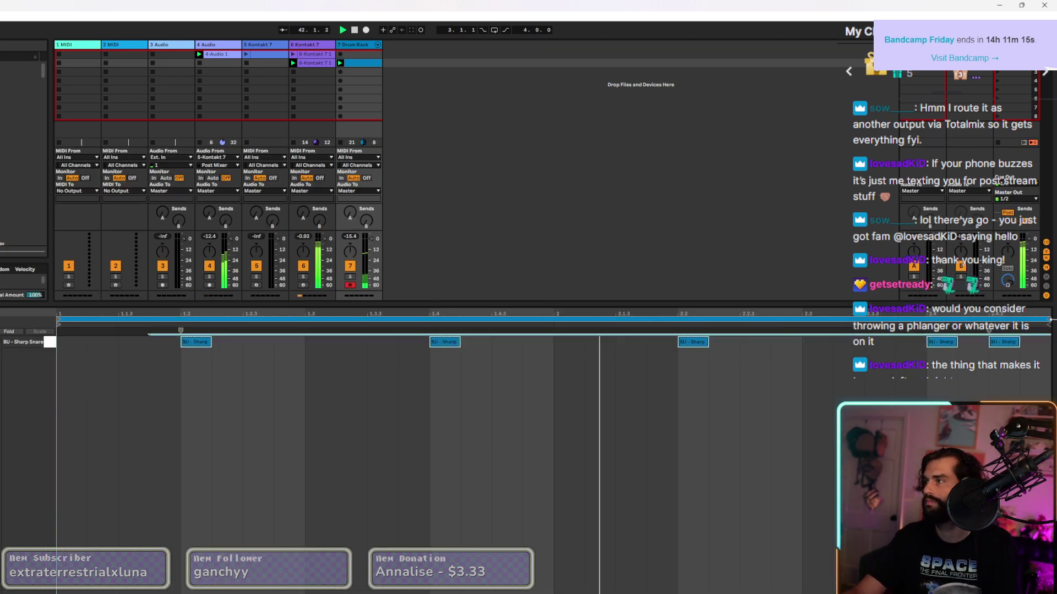
Nudge the selected BU - Sharp Snare notes slightly behind the grid in the Drum Rack clip.
scroll(179, 346, up, 5)
scroll(286, 342, up, 3)
drag(343, 342, 356, 344)
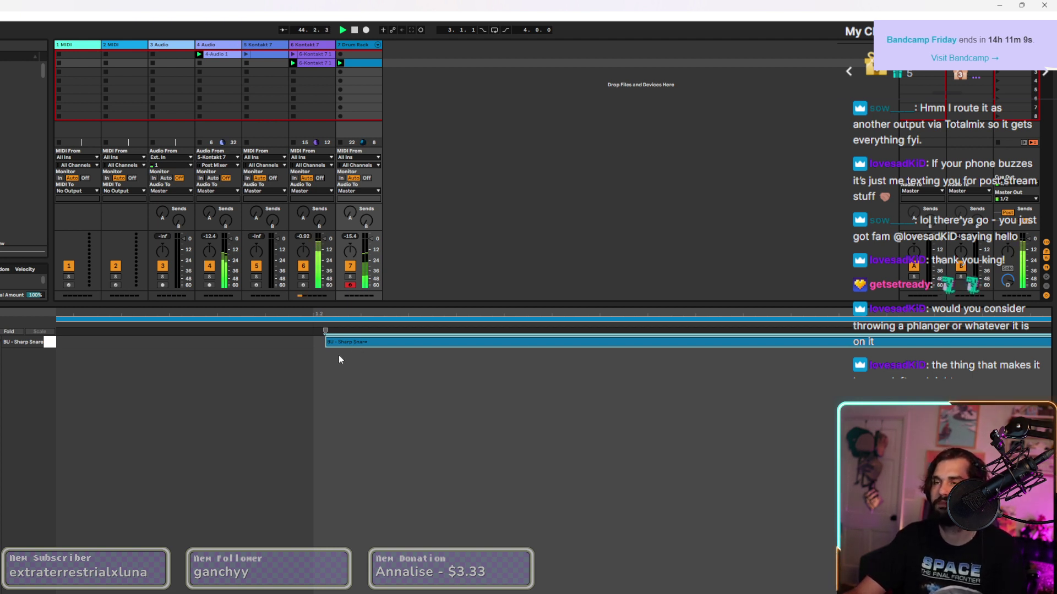
key(x)
Add a snare hit on the last sixteenth, duplicate the loop to four bars, and delete the second-to-last hit before bar 3.
double_click(1029, 345)
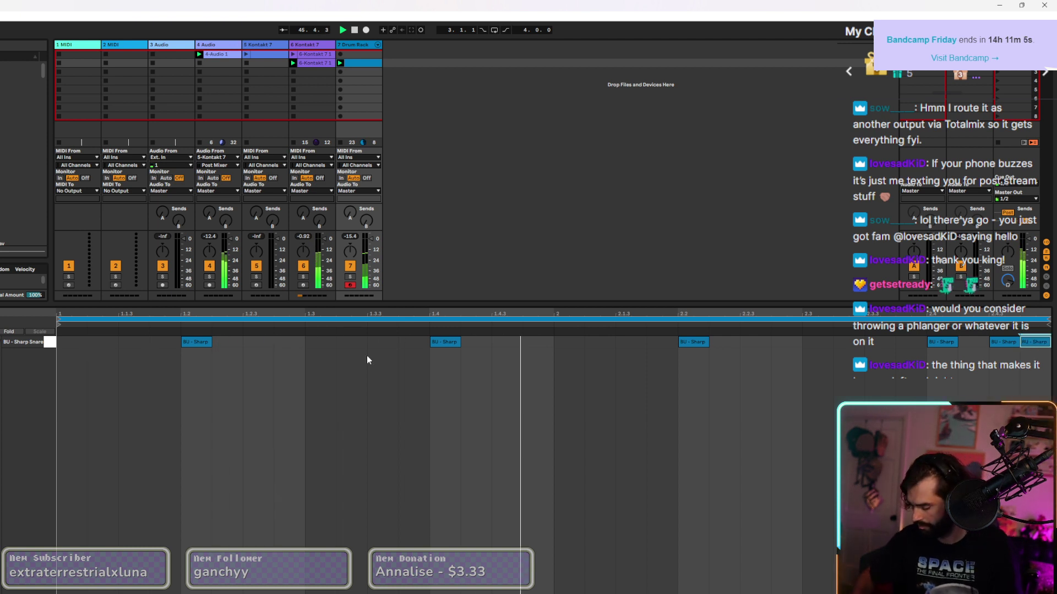
key(ctrl+shift+d)
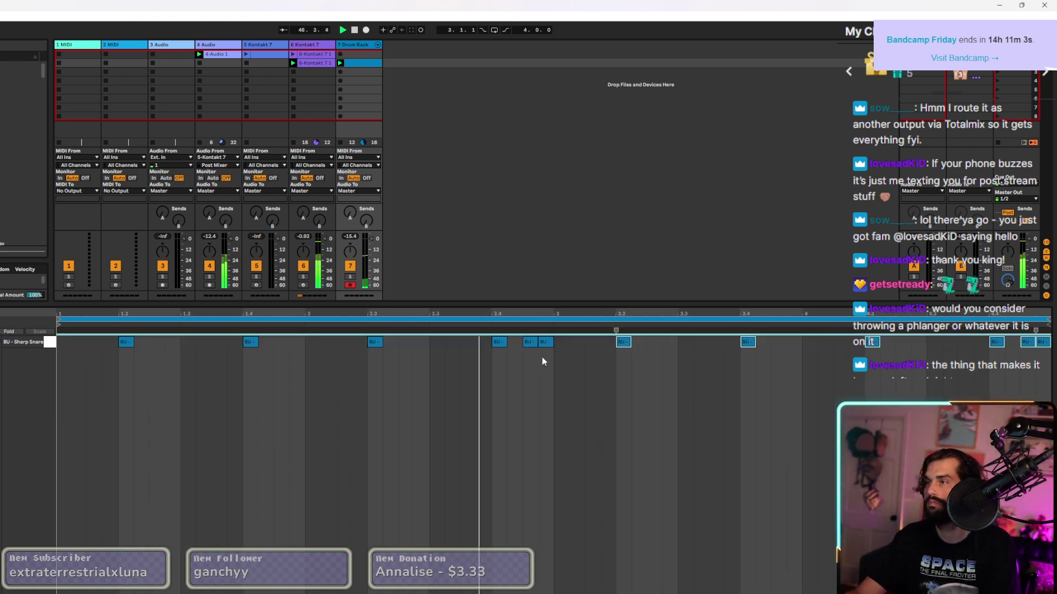
double_click(527, 344)
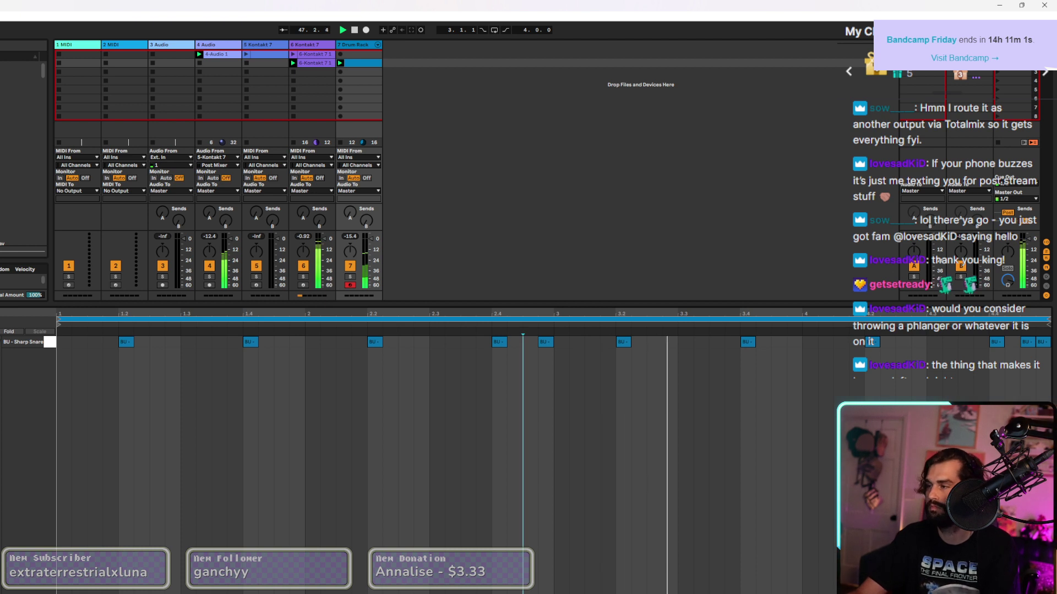
key(ctrl+alt+l)
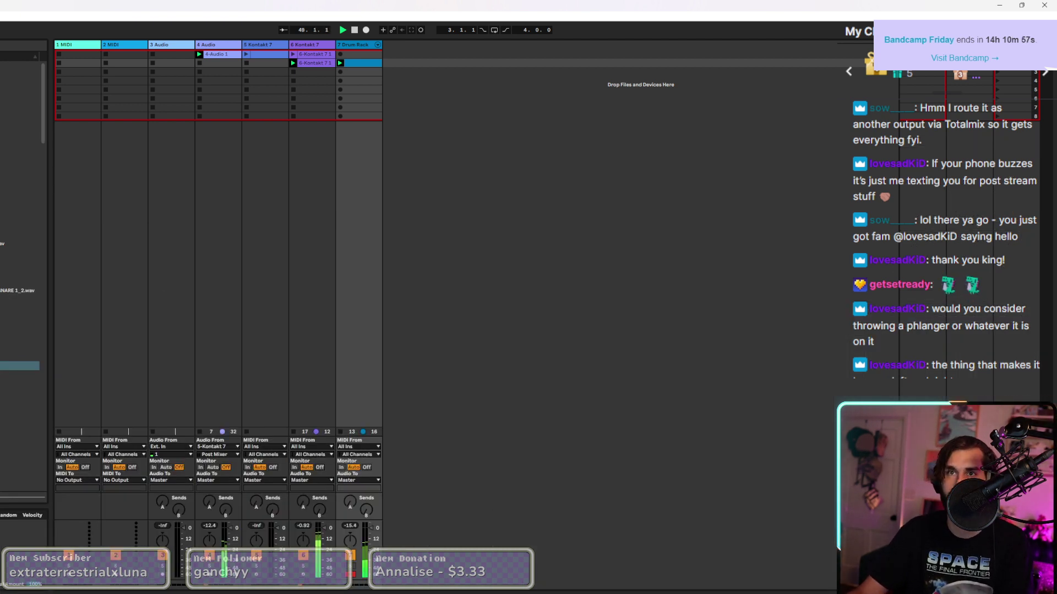
Add Supercharger GT to the Drum Rack track and load its Snare preset.
click(19, 314)
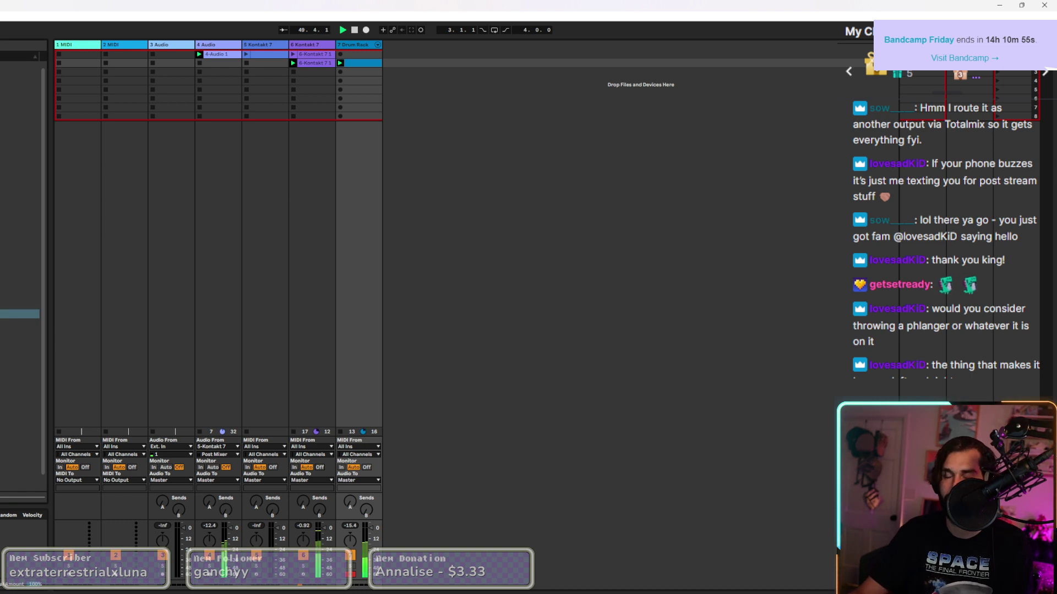
scroll(10, 356, down, 1)
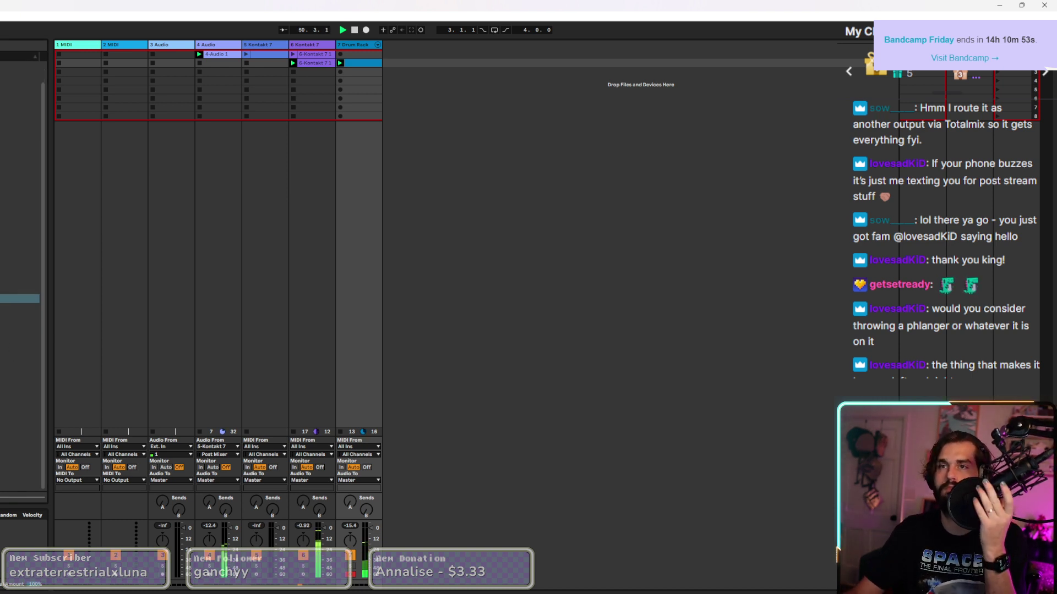
key(Left)
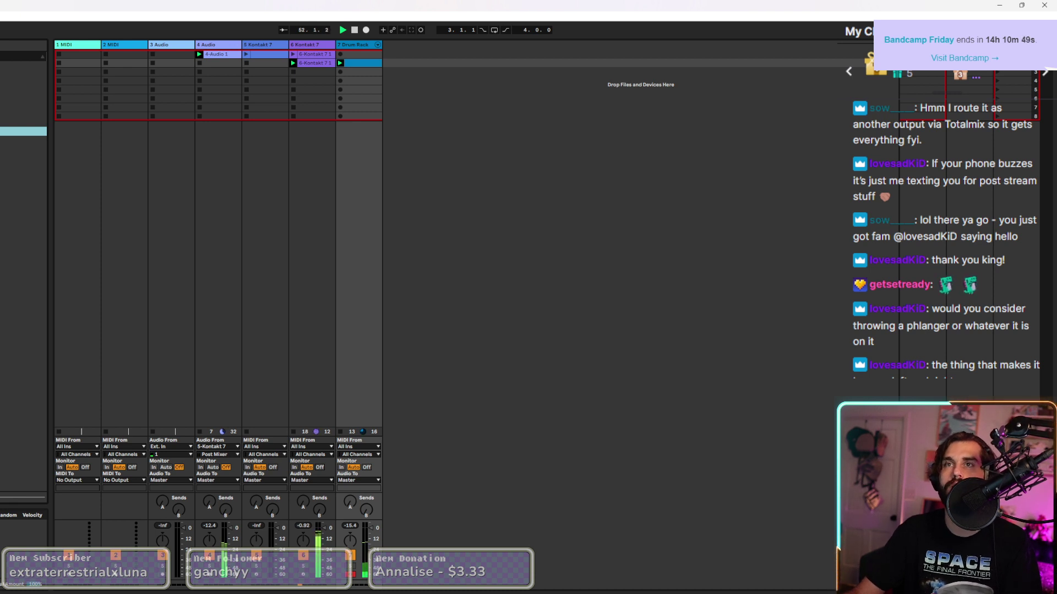
click(20, 140)
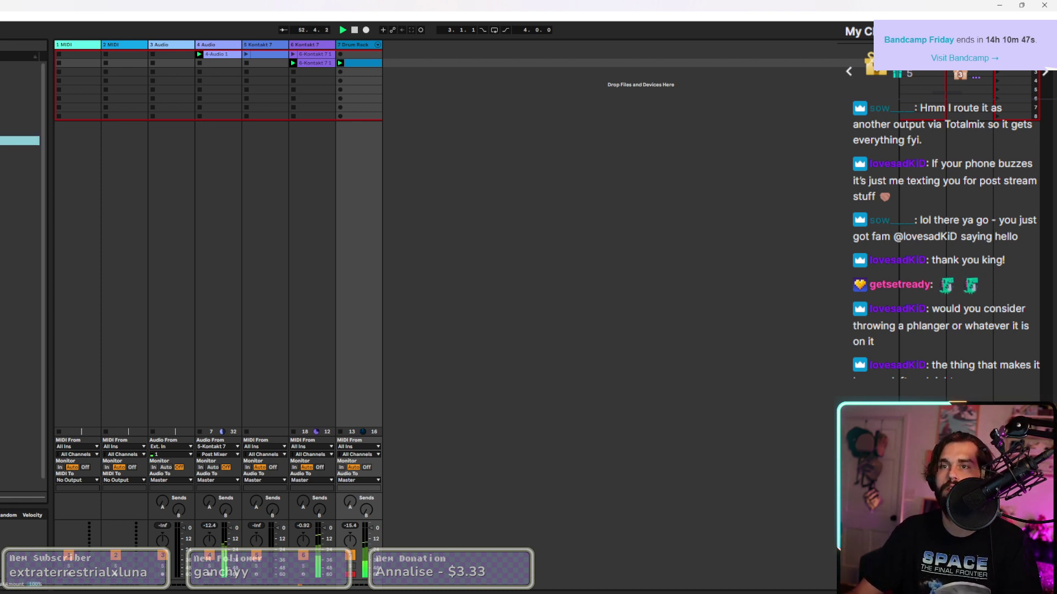
drag(19, 403, 403, 569)
key(Return)
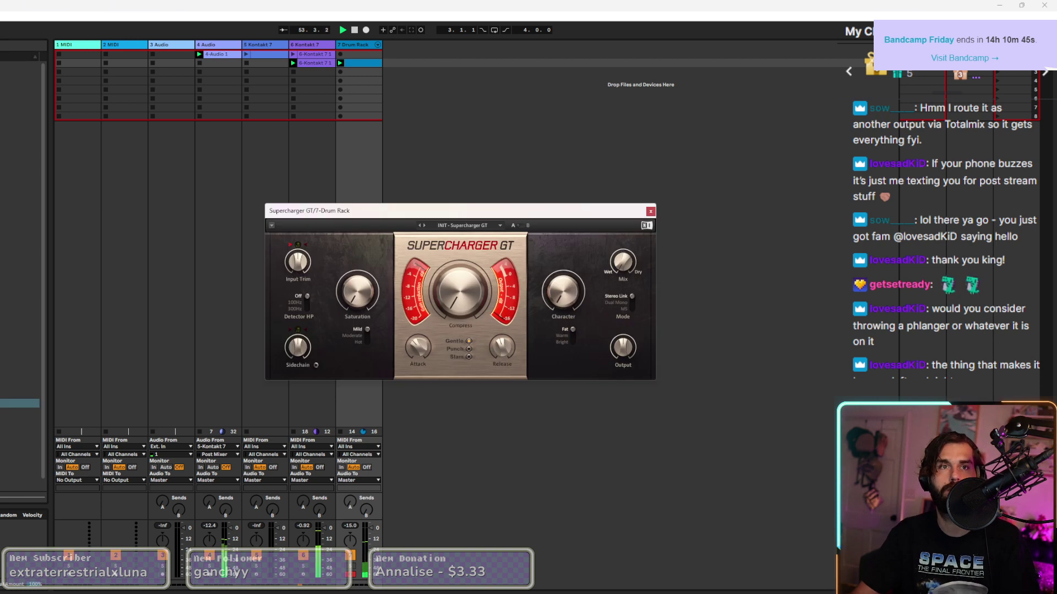
click(454, 226)
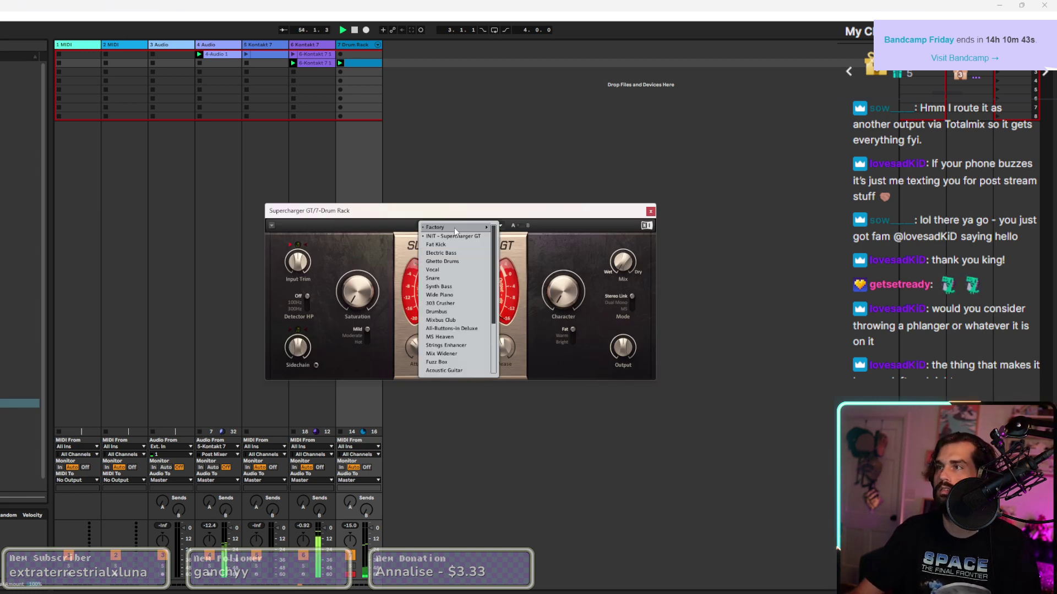
click(442, 279)
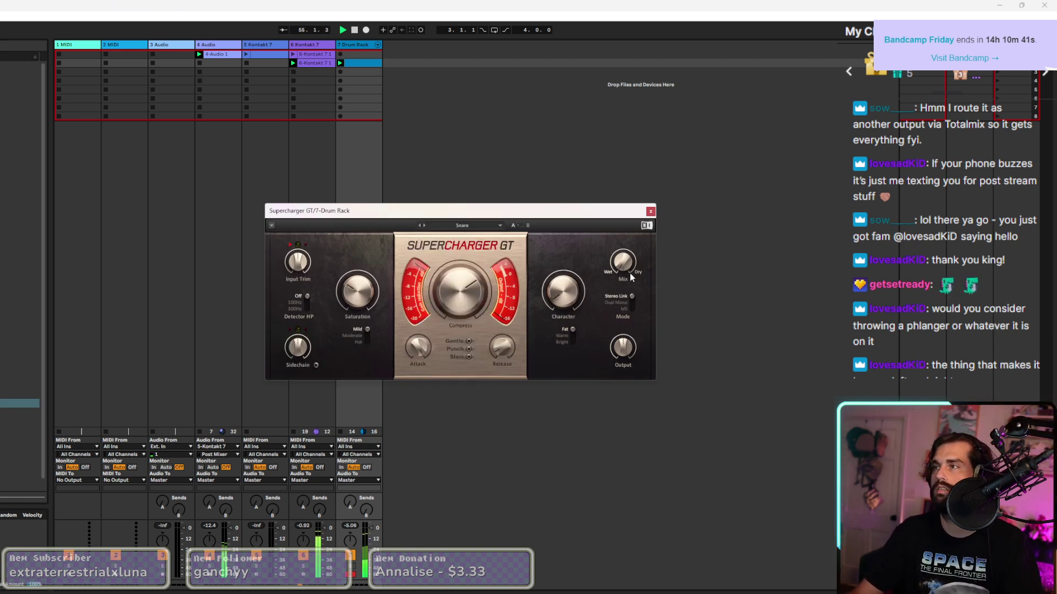
Raise Supercharger GT's Character, lower the Input Trim to -2.2 dB, and set the Mix to 40% / 60%.
click(523, 591)
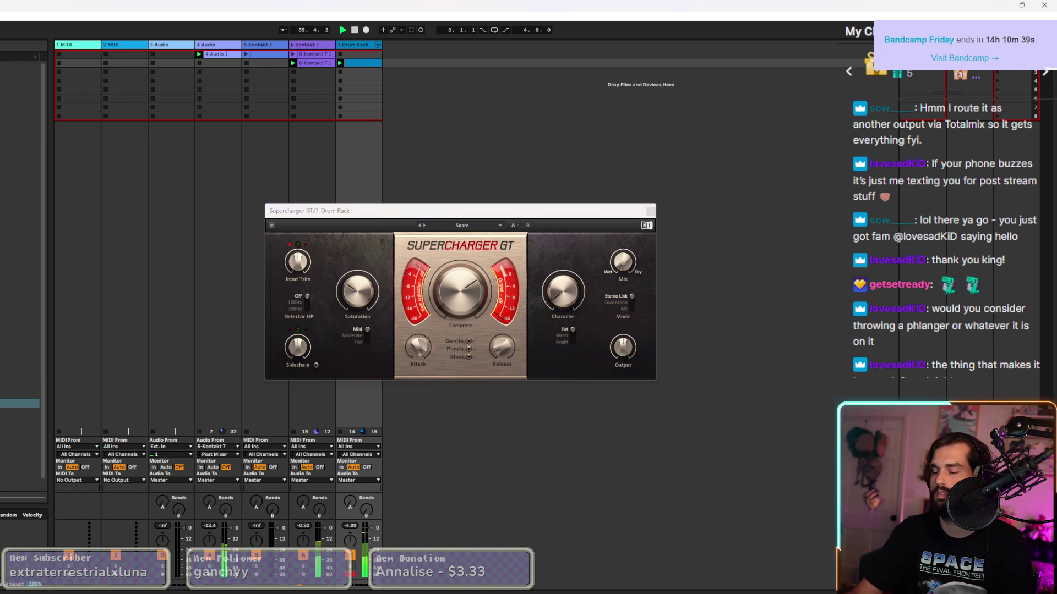
click(624, 268)
drag(622, 356, 622, 368)
drag(358, 291, 357, 278)
drag(570, 312, 571, 322)
drag(371, 307, 372, 315)
drag(297, 262, 297, 268)
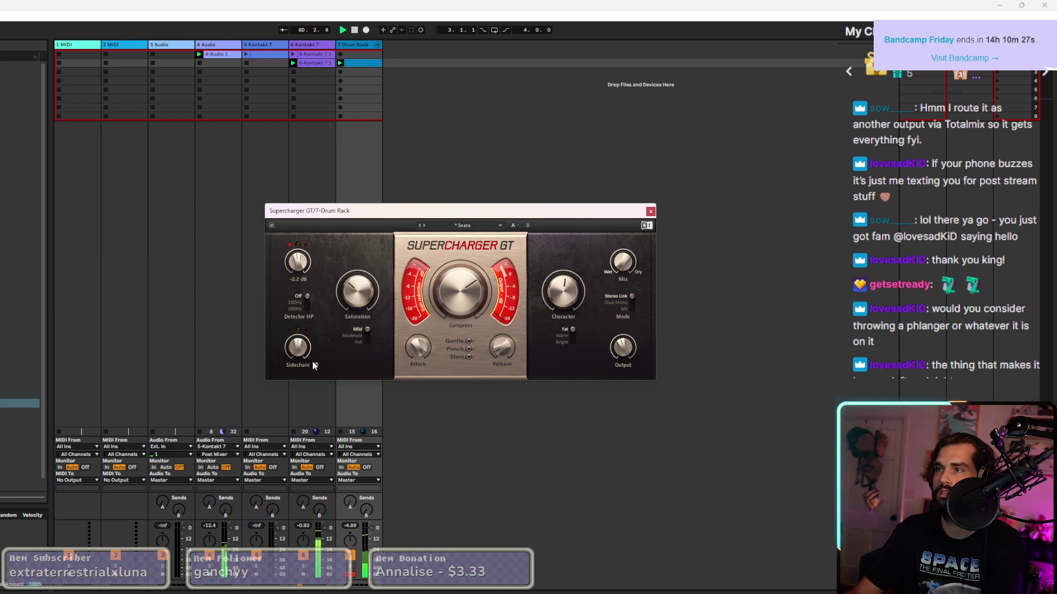
drag(617, 260, 617, 204)
drag(619, 262, 620, 256)
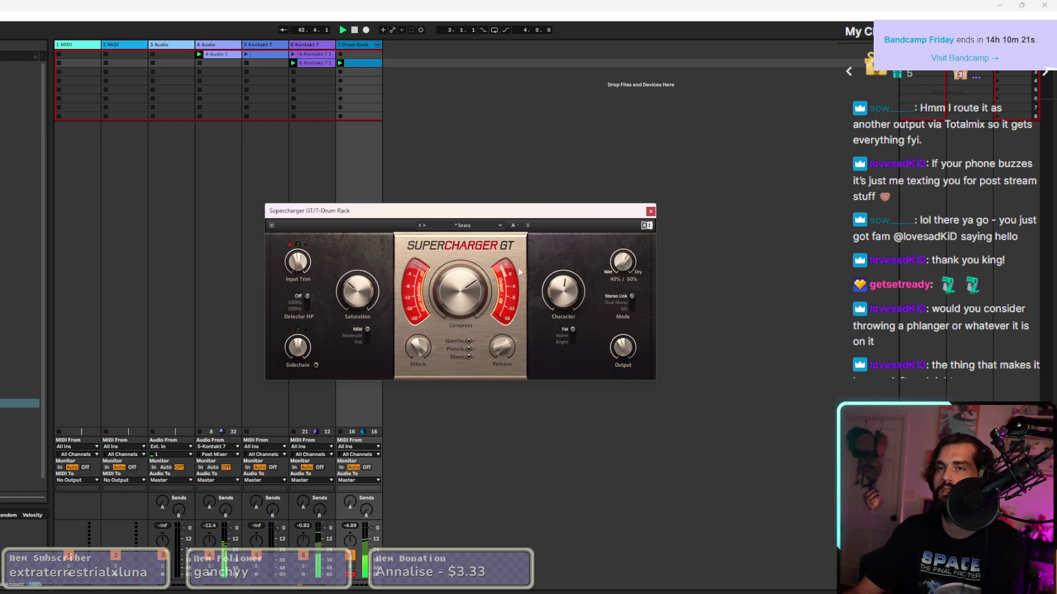
Close Supercharger GT and add ValhallaVintageVerb to the Drum Rack track.
click(11, 75)
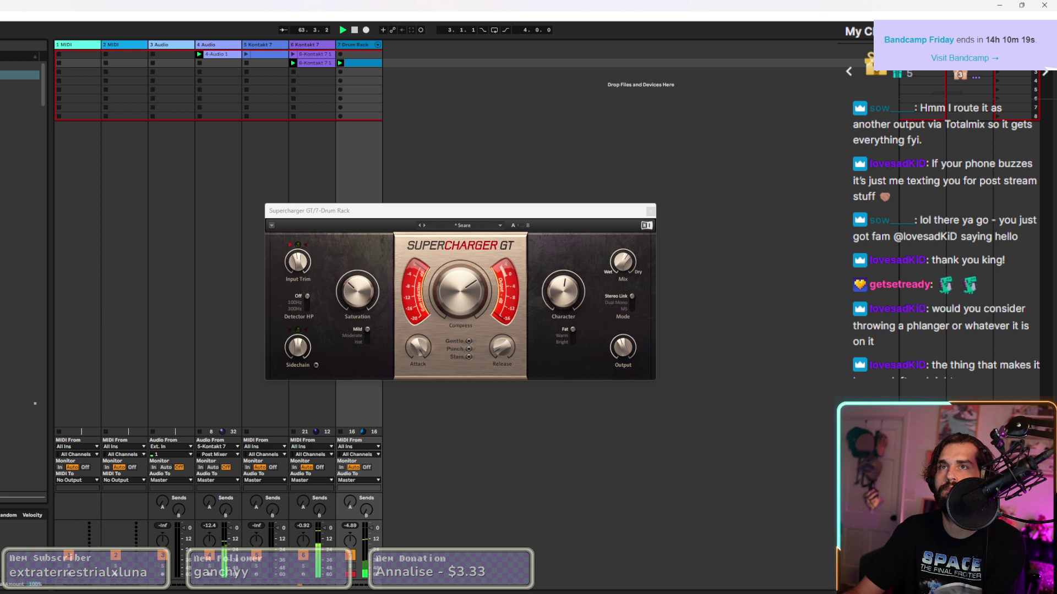
click(19, 179)
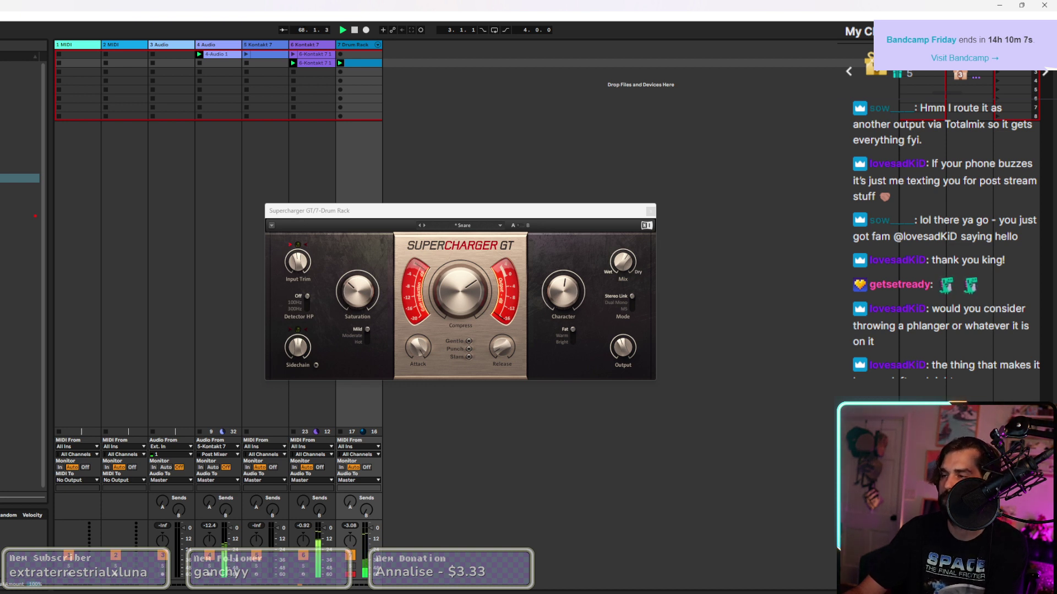
click(650, 212)
click(0, 66)
click(11, 94)
double_click(11, 94)
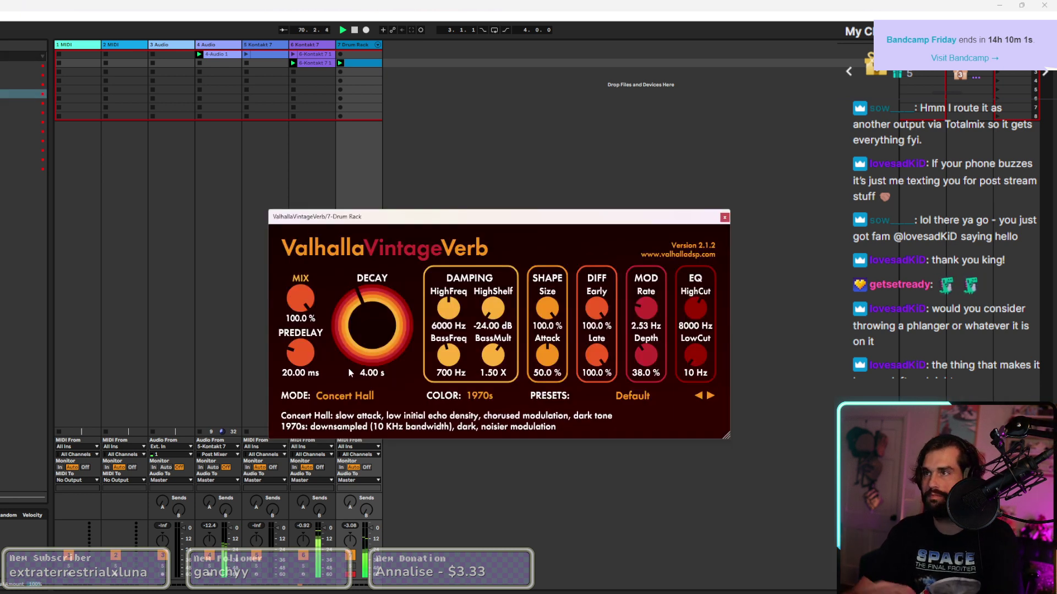
Lower the snare reverb's Mix to about 26% and close the ValhallaVintageVerb window.
drag(312, 350, 312, 375)
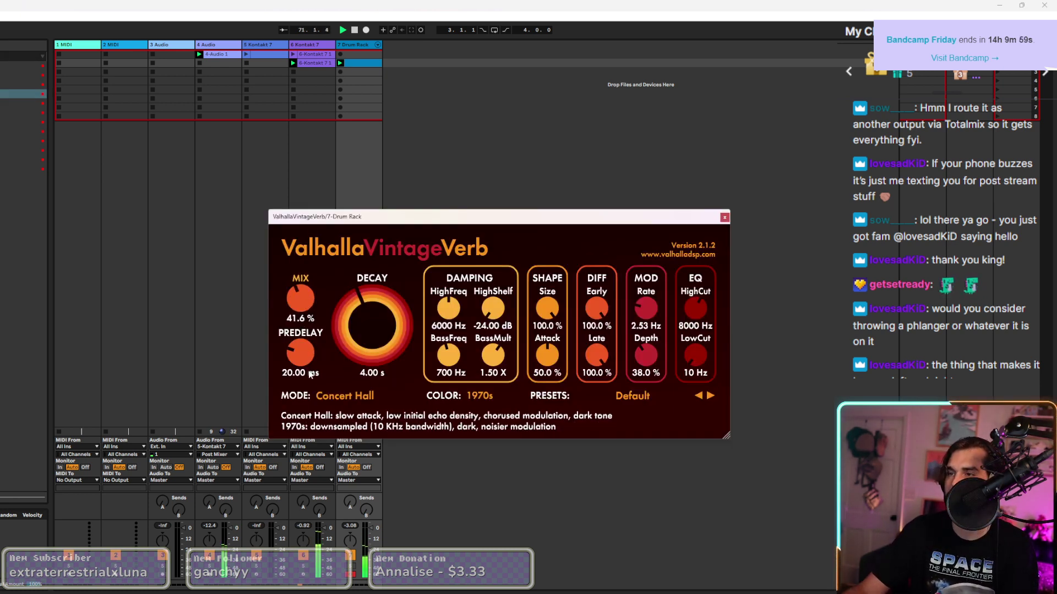
drag(301, 302, 302, 318)
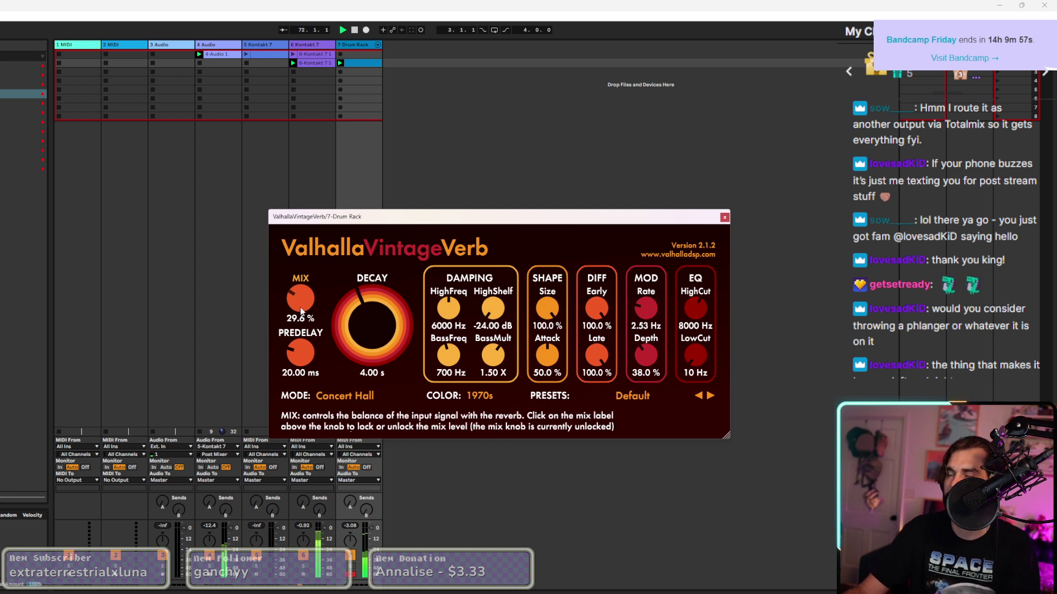
scroll(299, 307, down, 1)
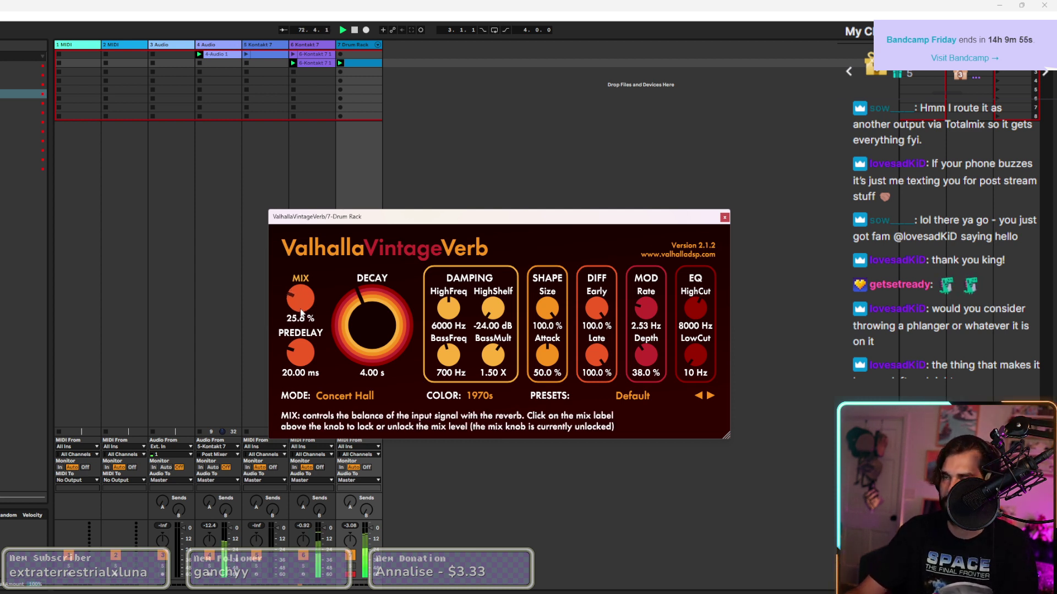
click(725, 218)
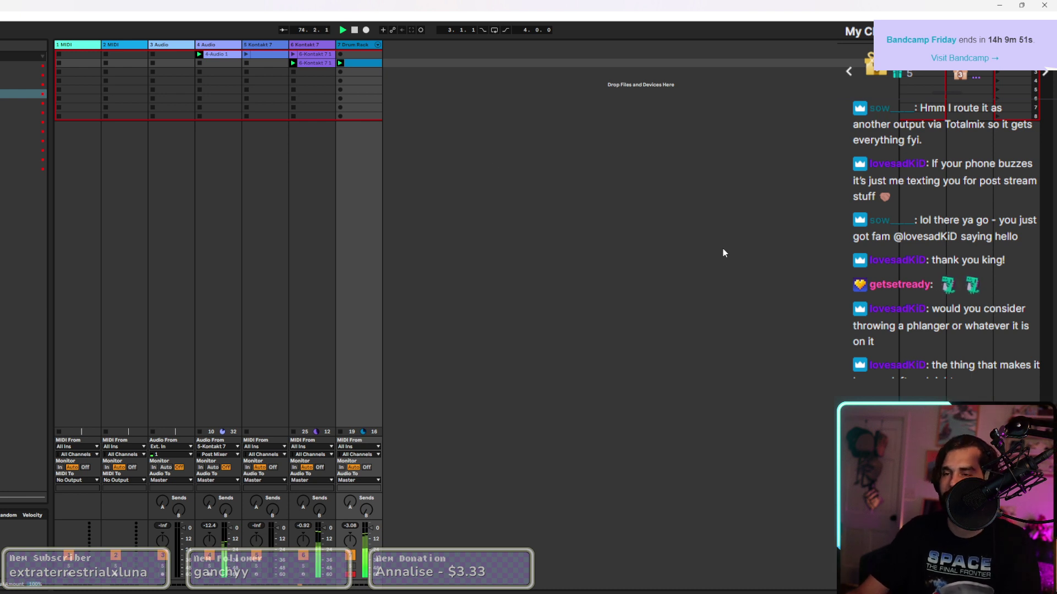
Check the 6 Kontakt 7 drum kit, duplicate that track after the Drum Rack track, and delete the copied clips.
click(322, 45)
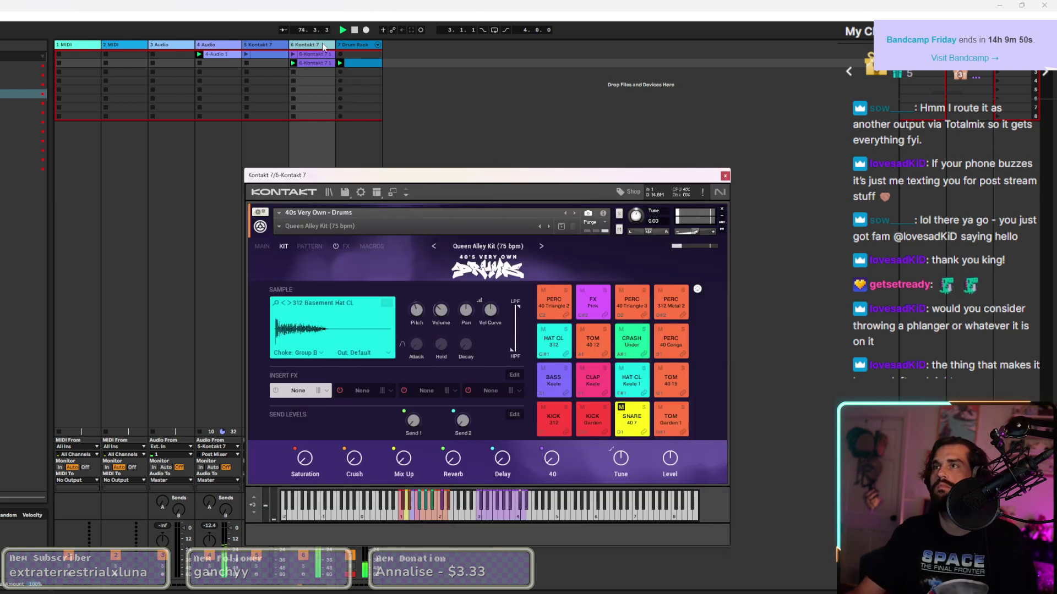
click(725, 175)
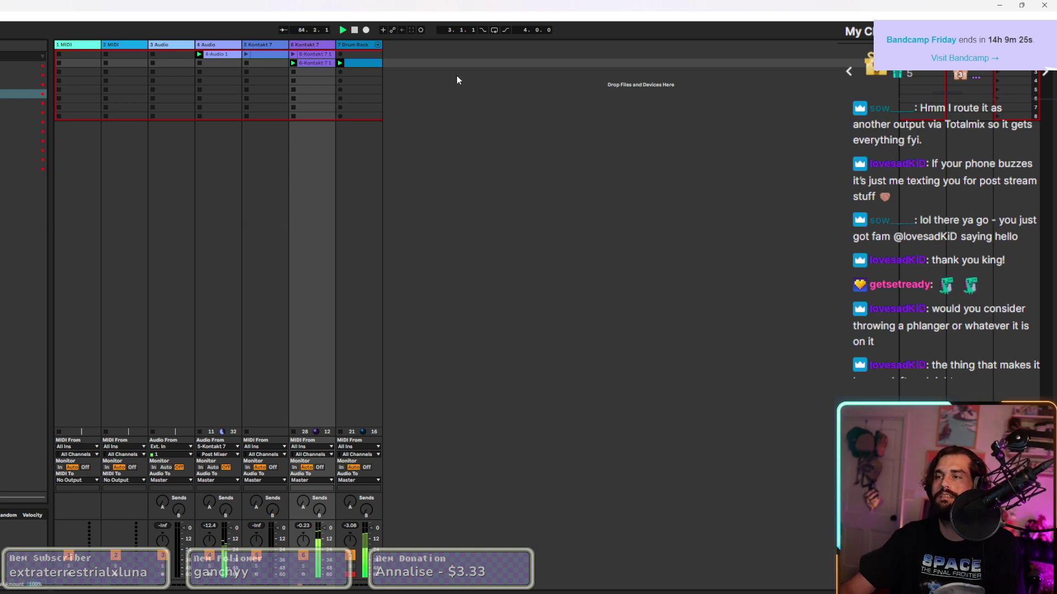
click(312, 53)
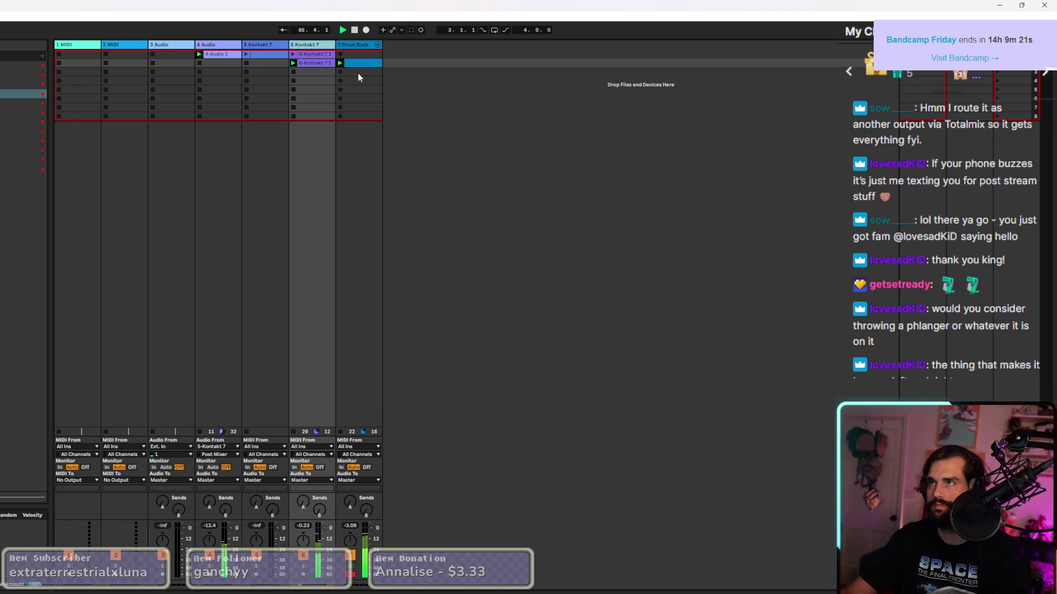
drag(404, 52, 419, 50)
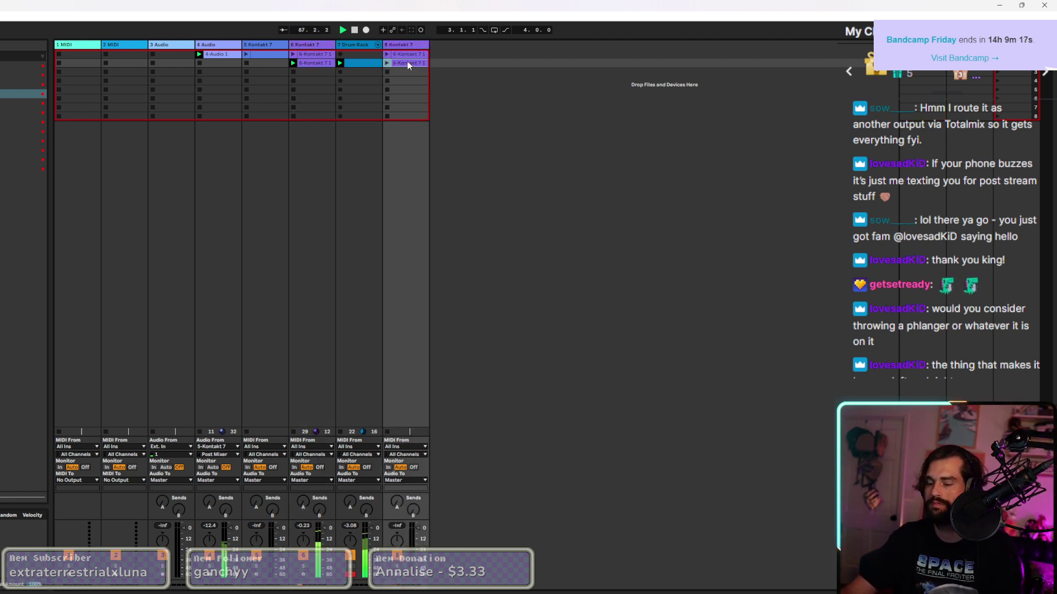
key(Delete)
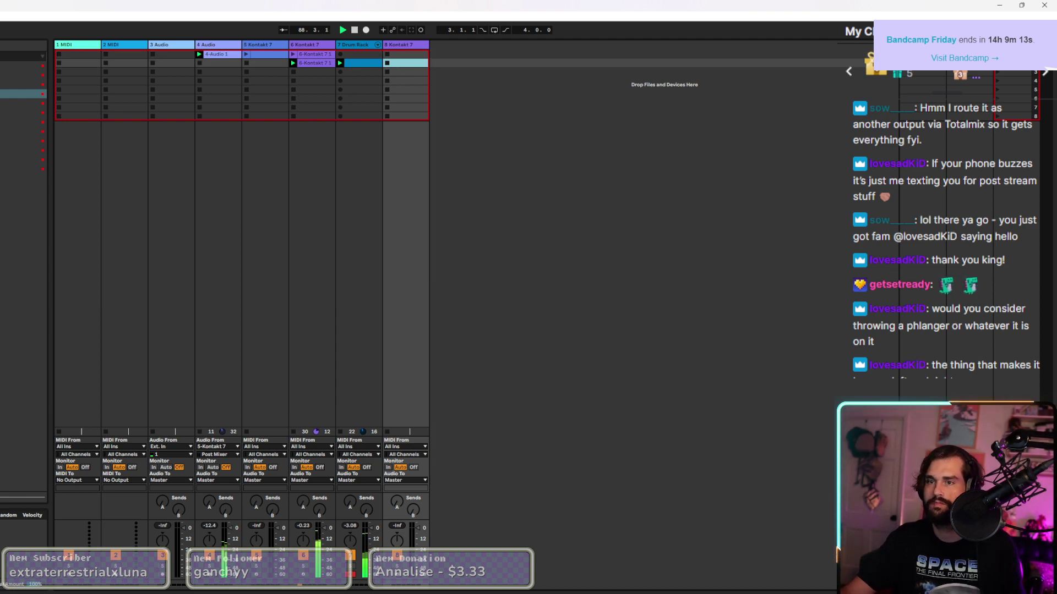
Arm the duplicated Kontakt 7 drum track and record a C1 drum pattern into its first clip slot.
key(ctrl+alt+p)
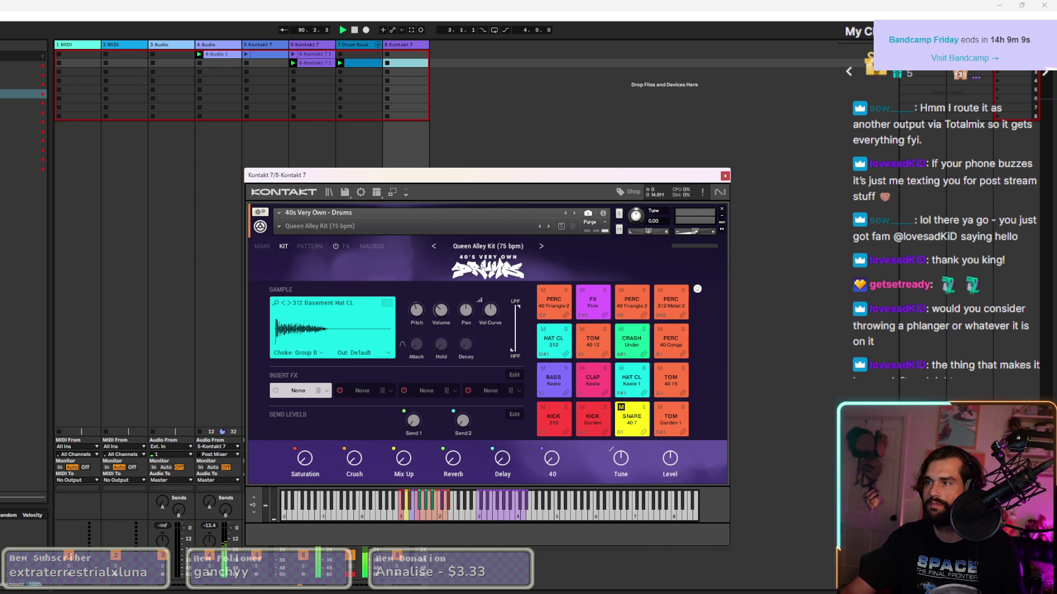
click(725, 176)
click(398, 575)
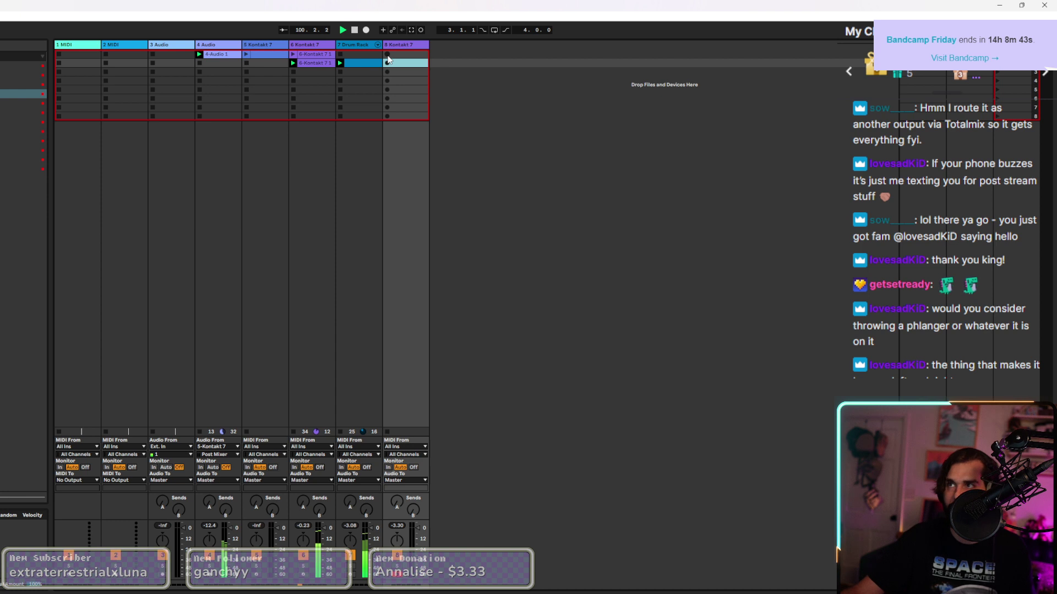
click(387, 55)
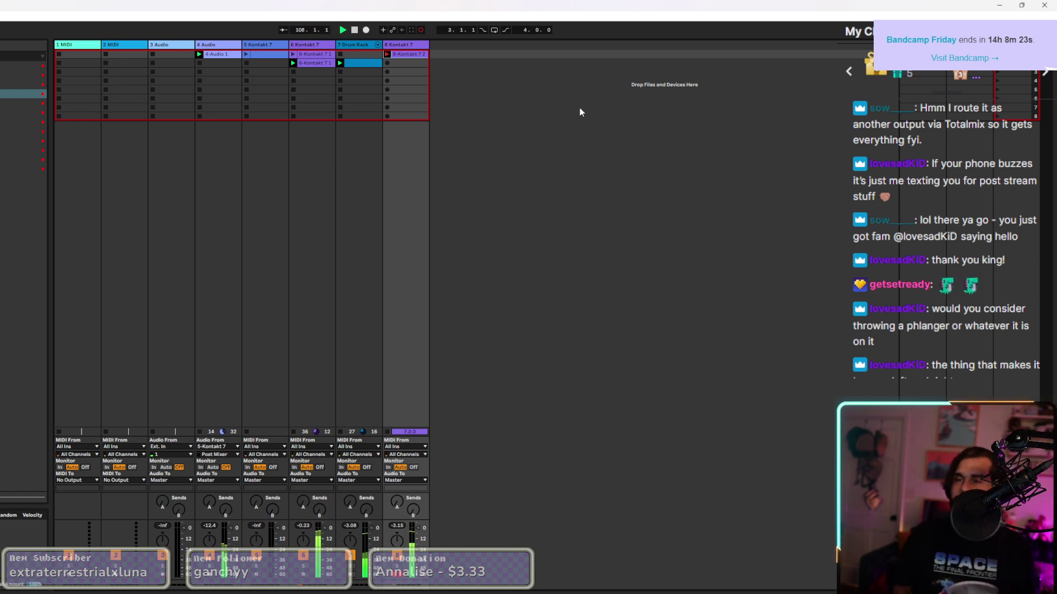
Open the newly recorded Kontakt 7 clip's notes and delete the C1 hit just before bar 5.
key(space)
double_click(408, 55)
key(space)
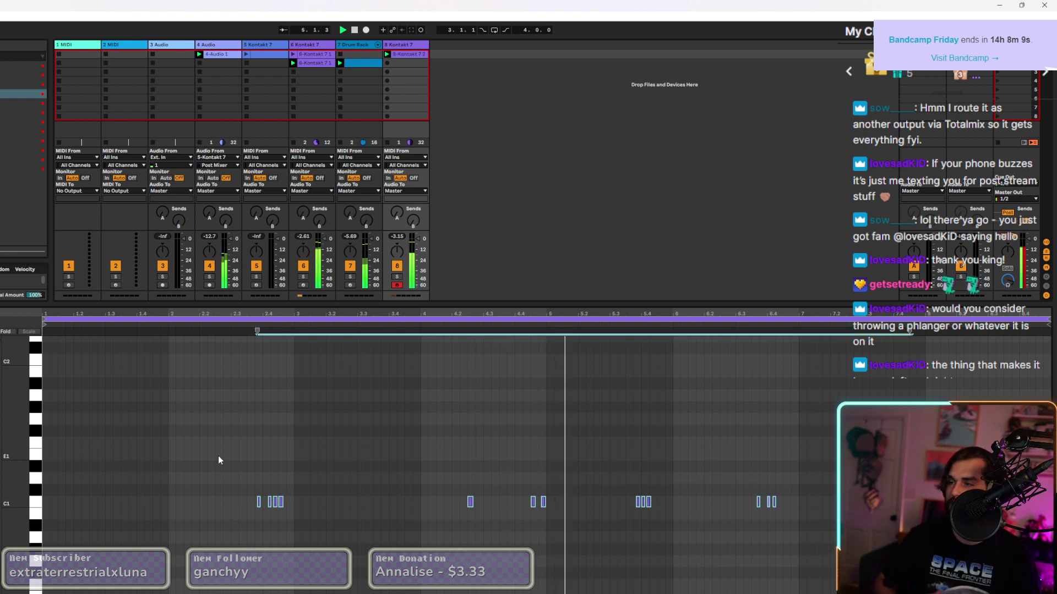
click(544, 502)
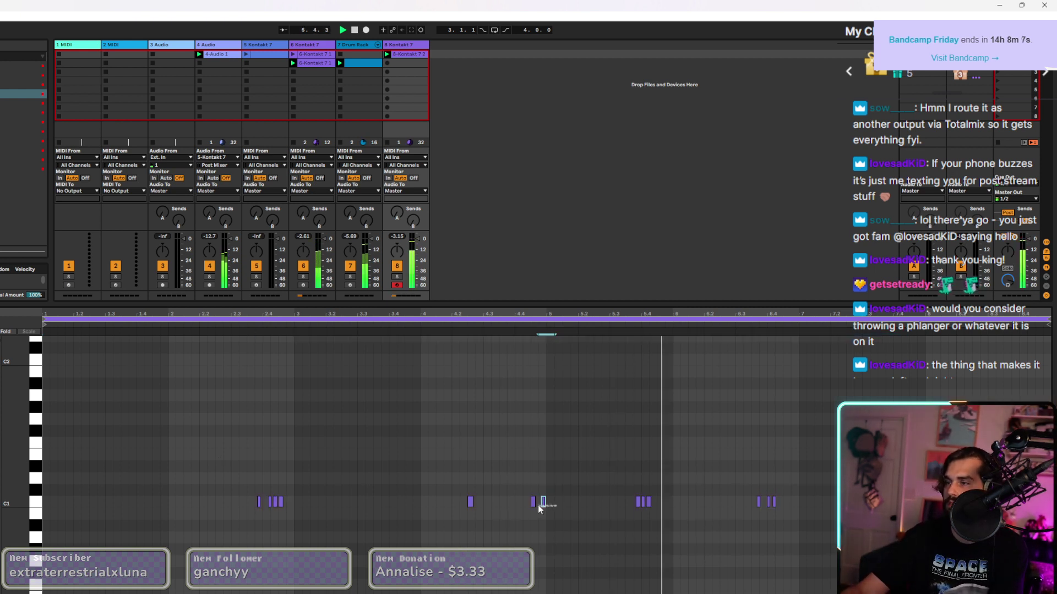
key(Delete)
Try deleting the group of three C1 hits in the later part of bar 5.
drag(653, 530, 618, 472)
key(Delete)
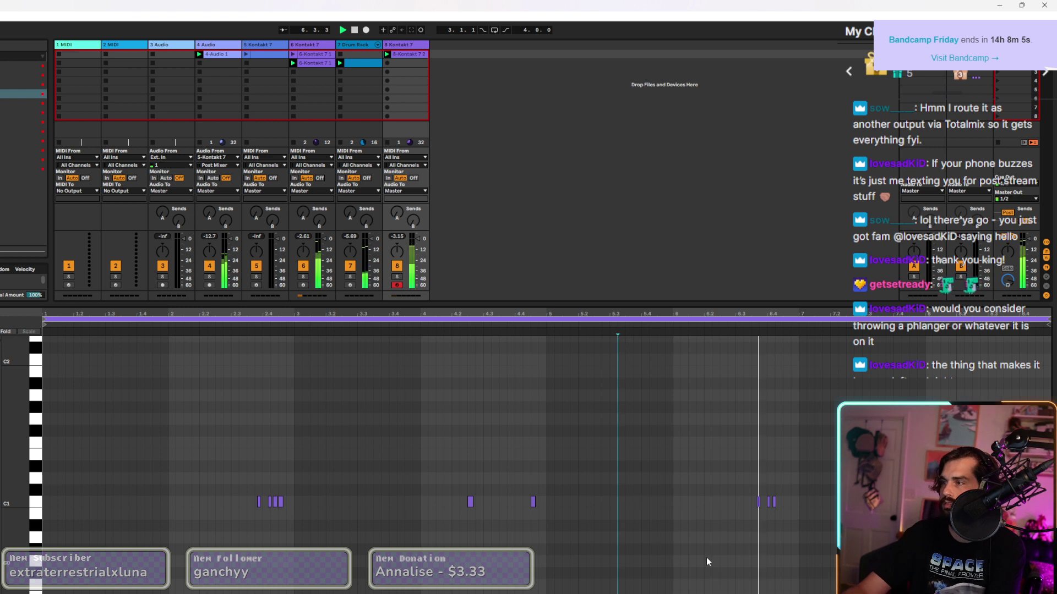
click(735, 489)
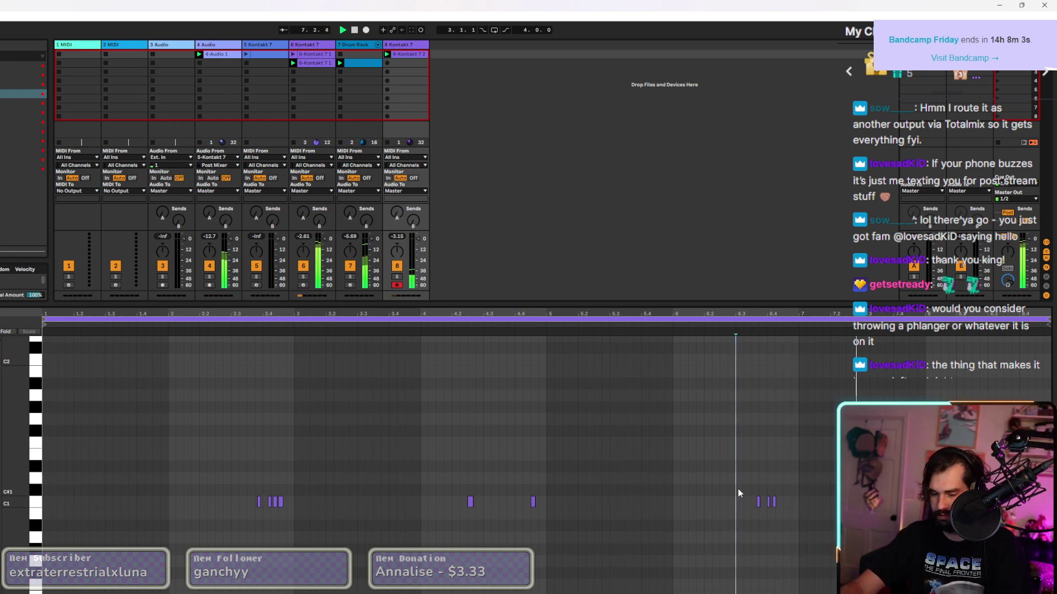
key(ctrl+z)
key(ctrl+z)
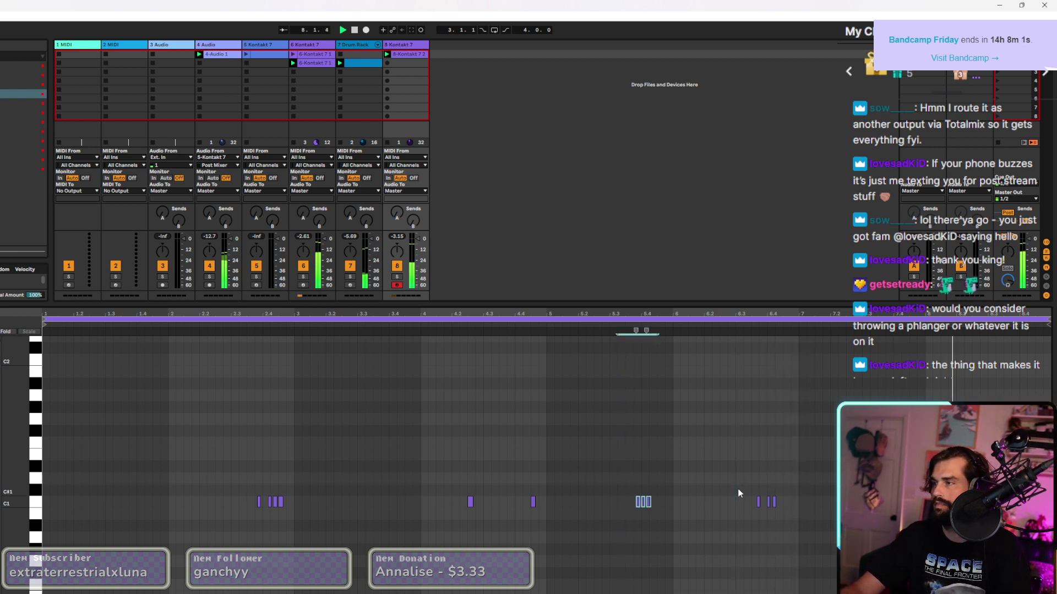
Undo the recorded clip, restore a C1 take in the last Kontakt 7 track's first slot, and launch it.
key(ctrl+z)
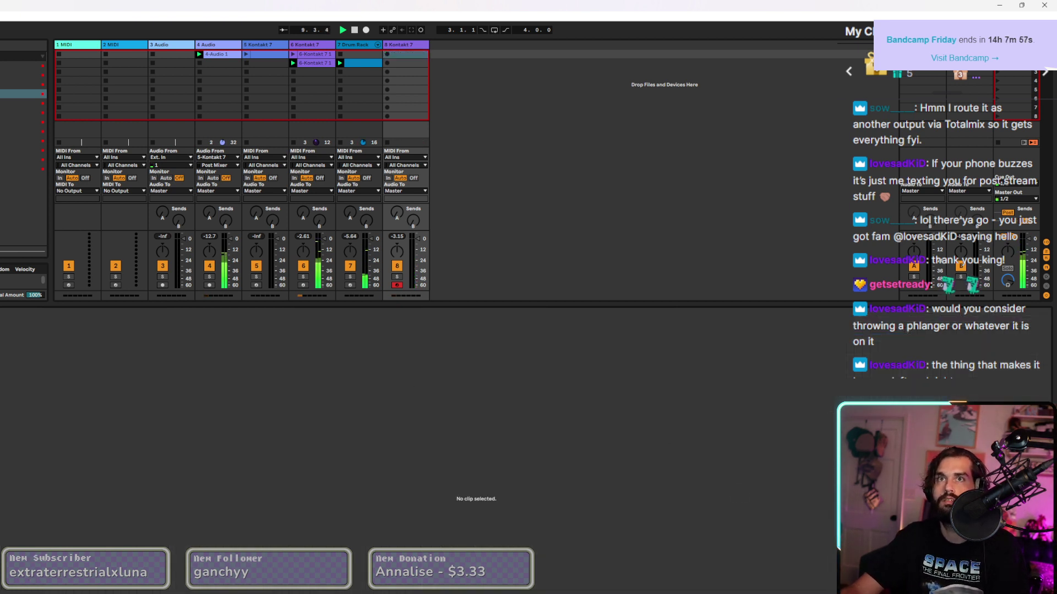
key(ctrl+y)
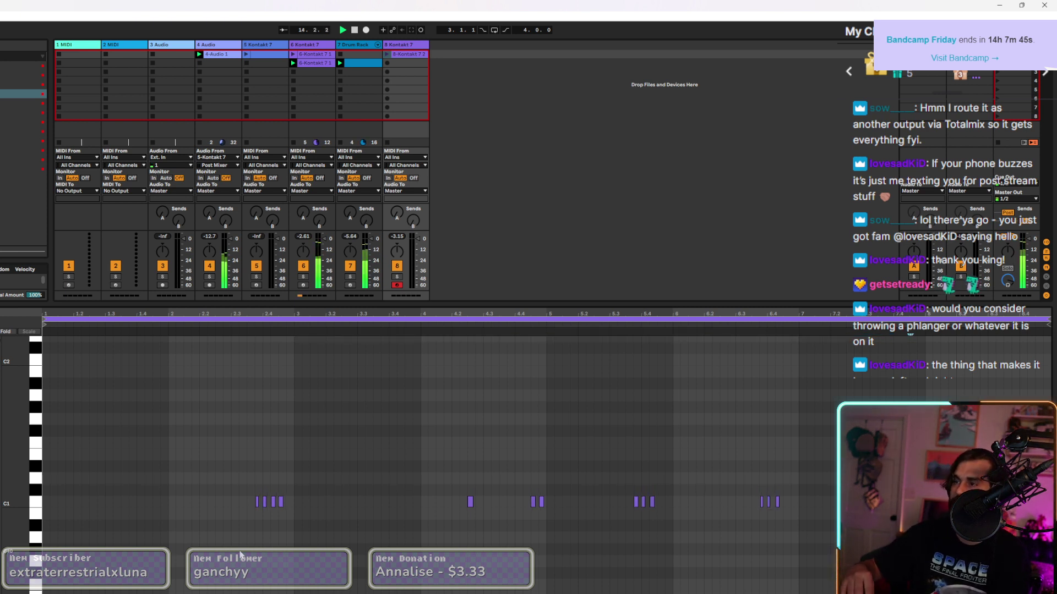
click(390, 54)
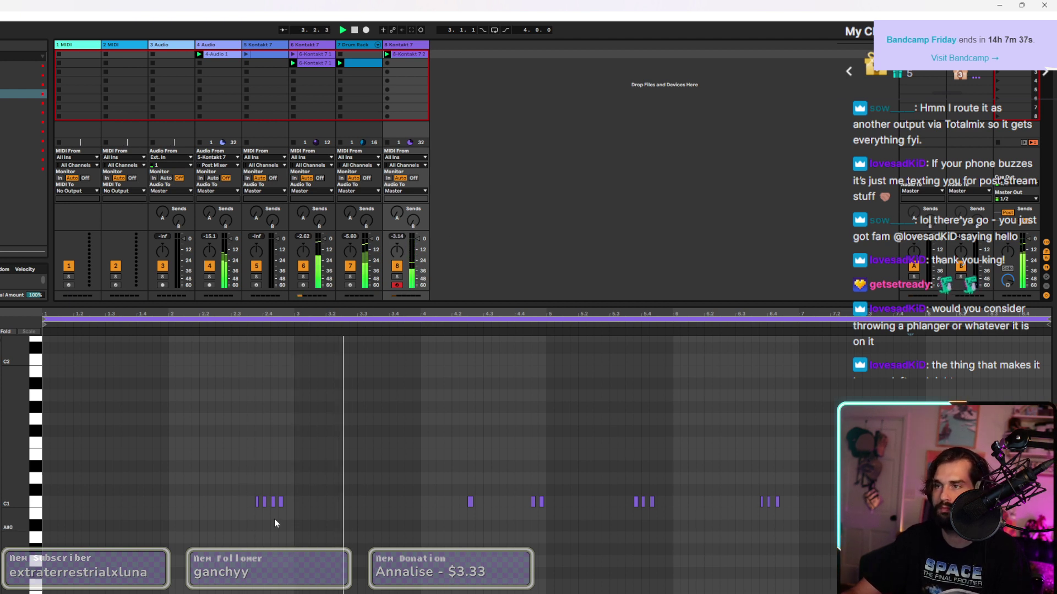
Delete the two middle hits of the four-hit C1 cluster around 2.4 and adjust the timing of its last hit.
click(273, 502)
key(Delete)
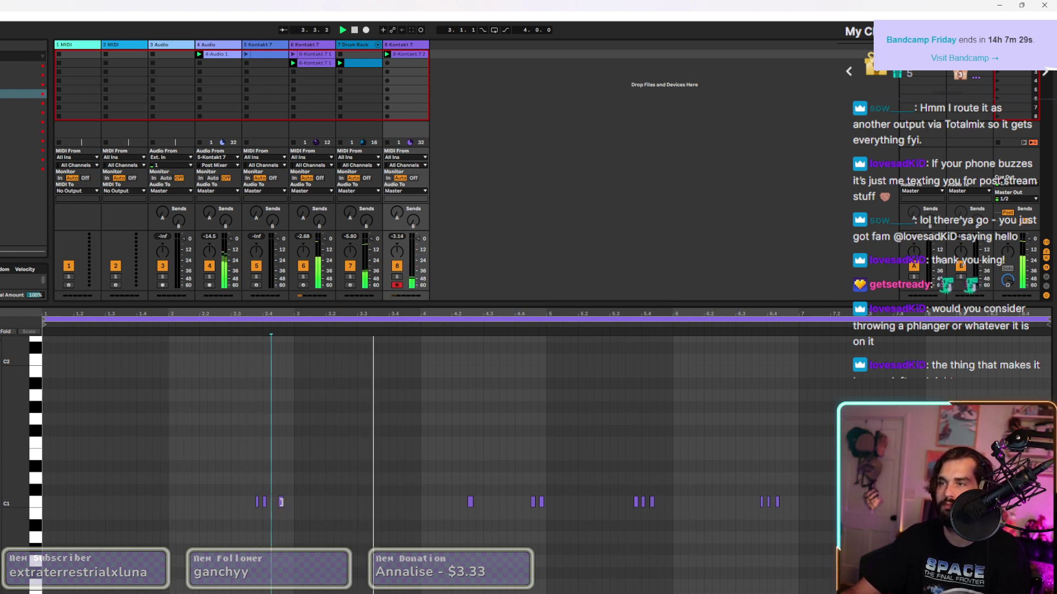
ctrl+scroll(281, 504, up, 3)
drag(281, 508, 293, 508)
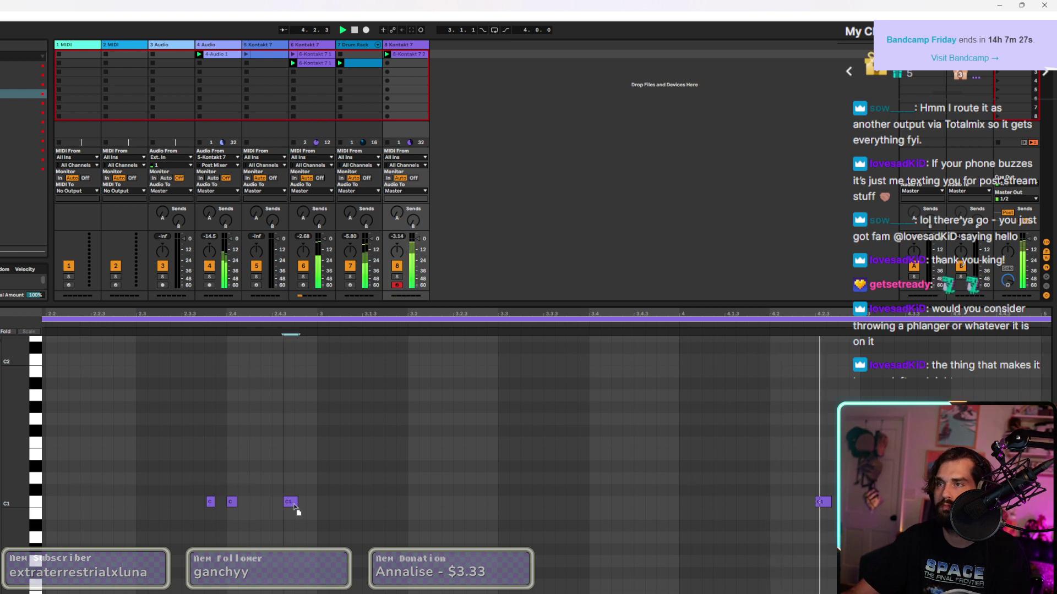
double_click(233, 505)
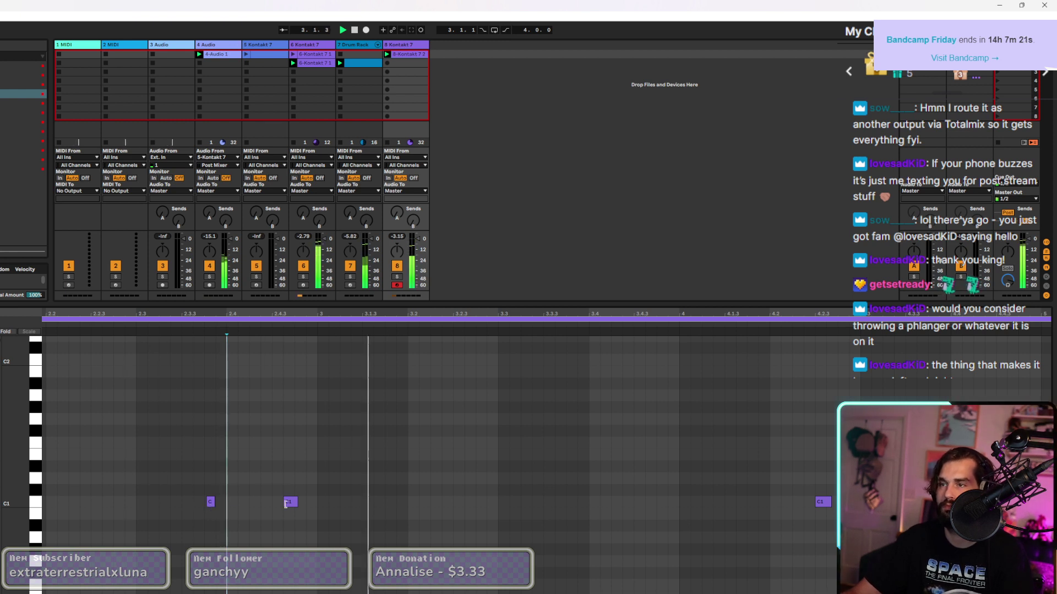
drag(293, 507, 303, 506)
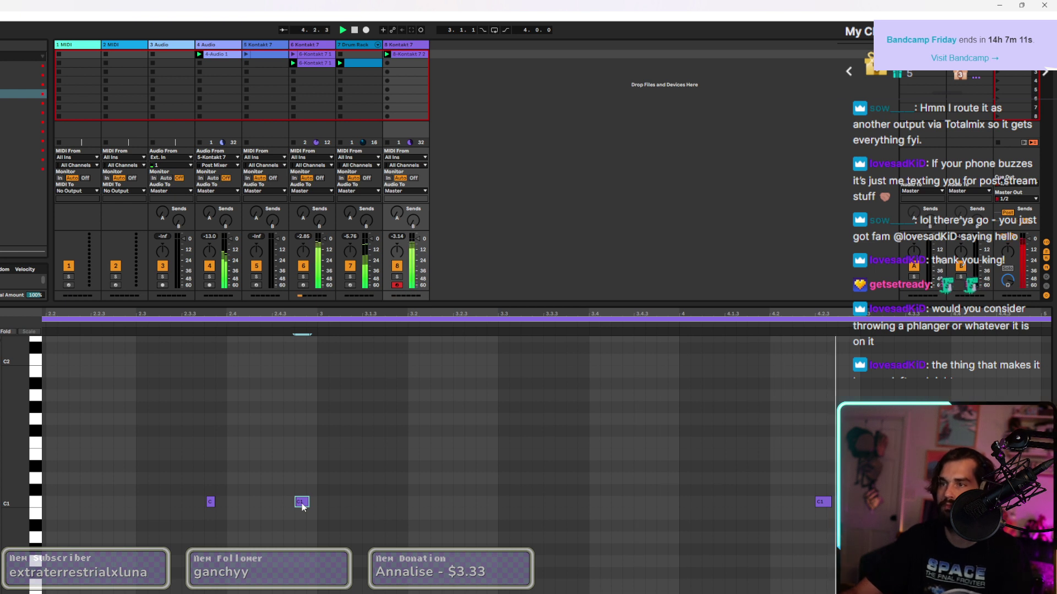
drag(302, 507, 252, 506)
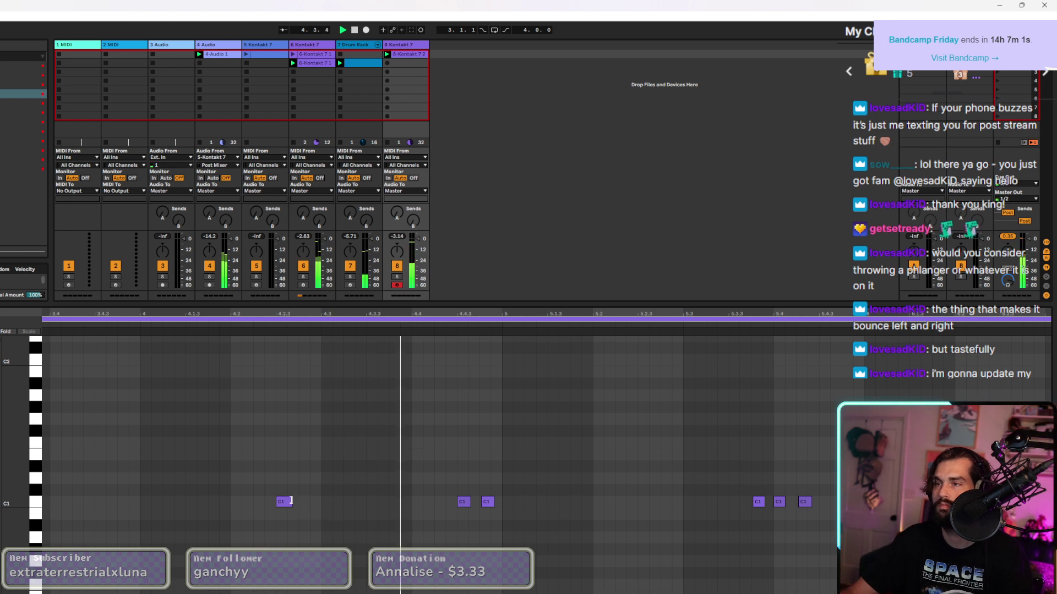
Delete the lone C1 hit at 4.2.3 and the trailing C1 hits just after 7.4.
double_click(284, 502)
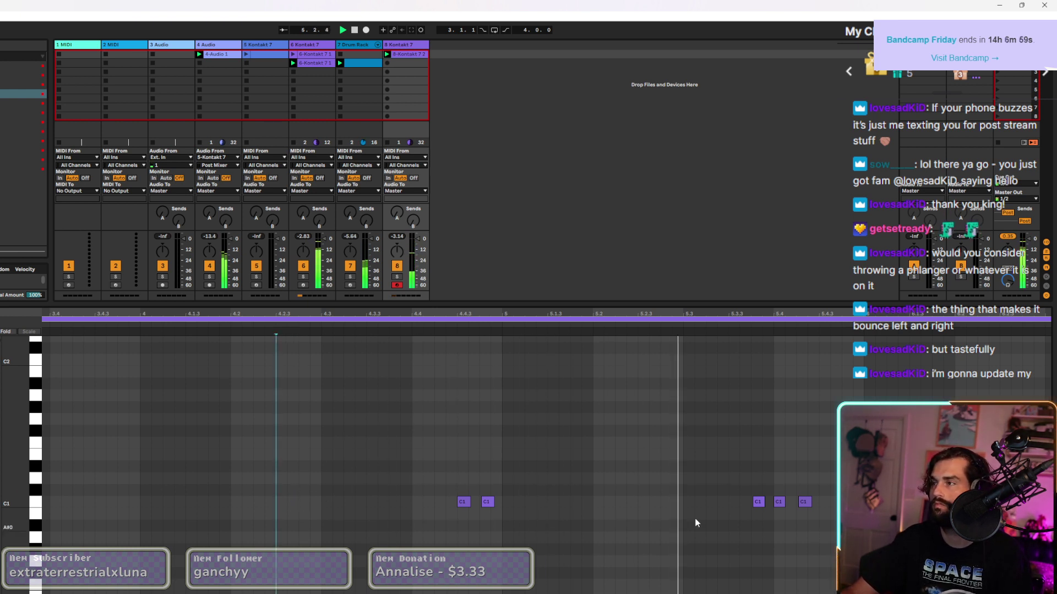
scroll(819, 513, up, 3)
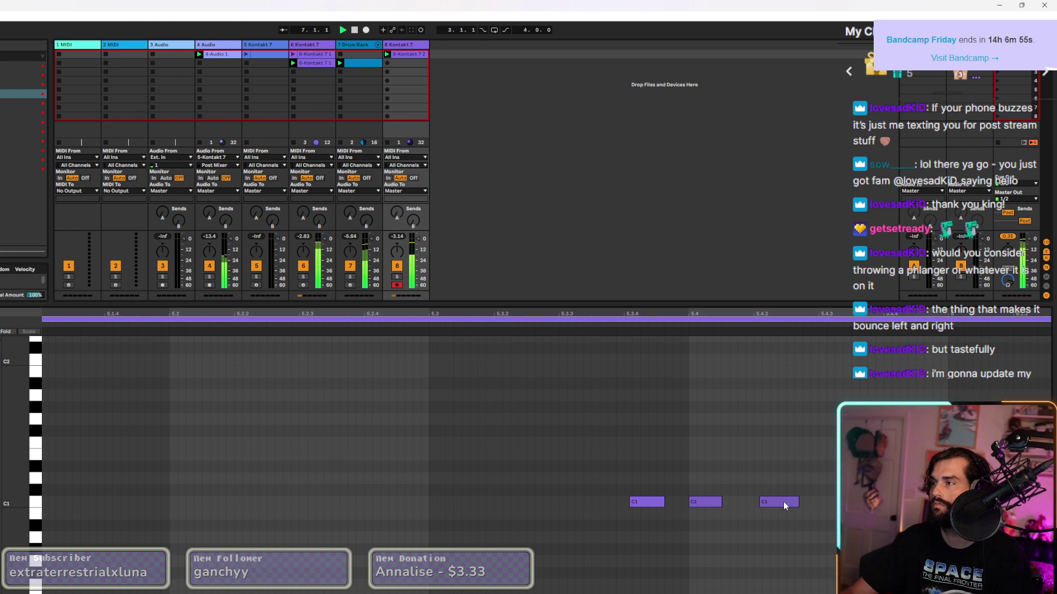
scroll(784, 501, down, 3)
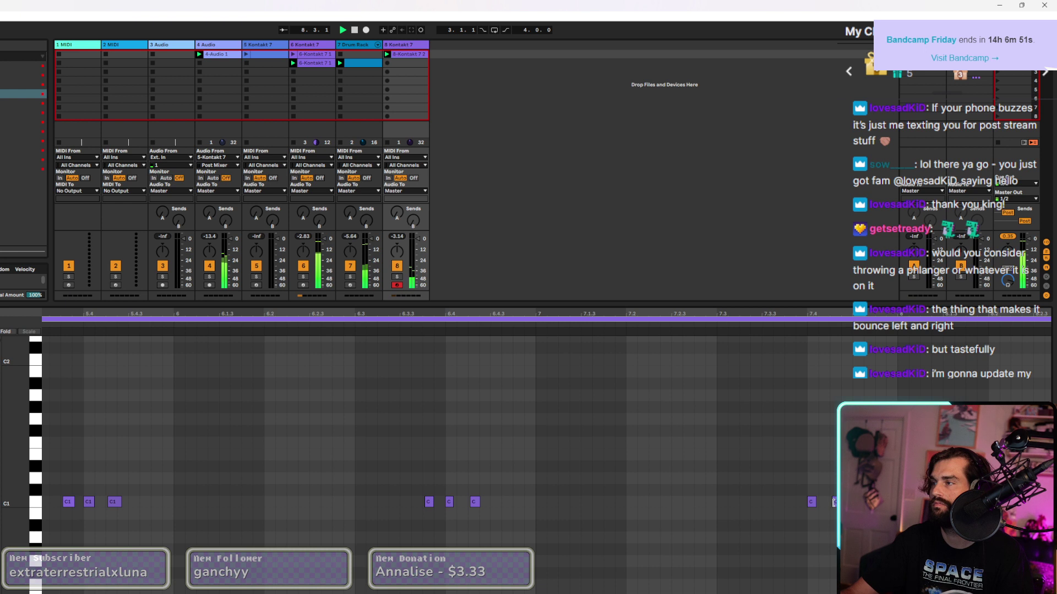
scroll(946, 502, down, 4)
scroll(958, 502, up, 4)
double_click(803, 502)
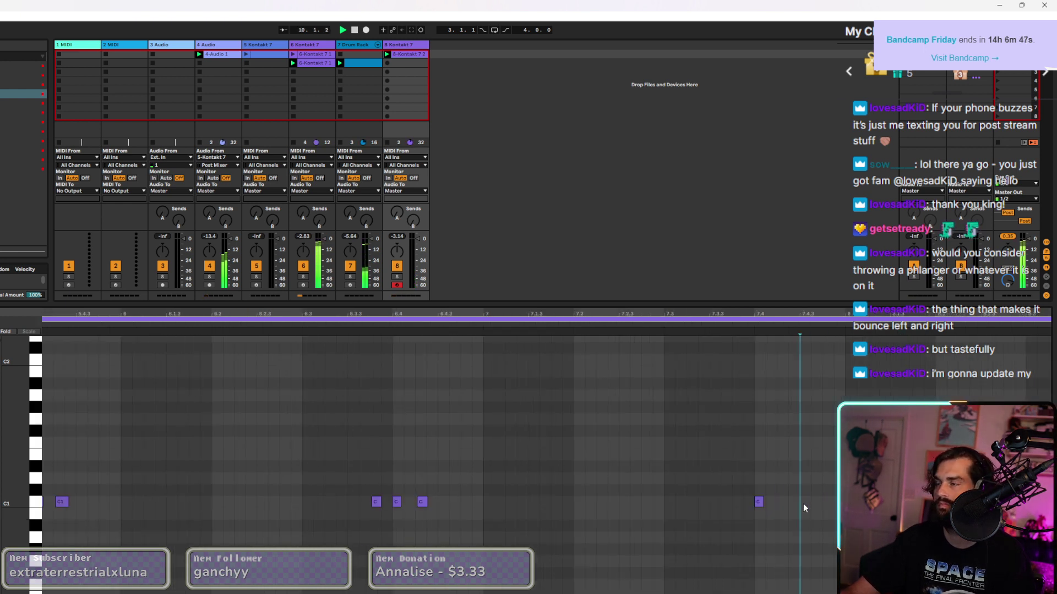
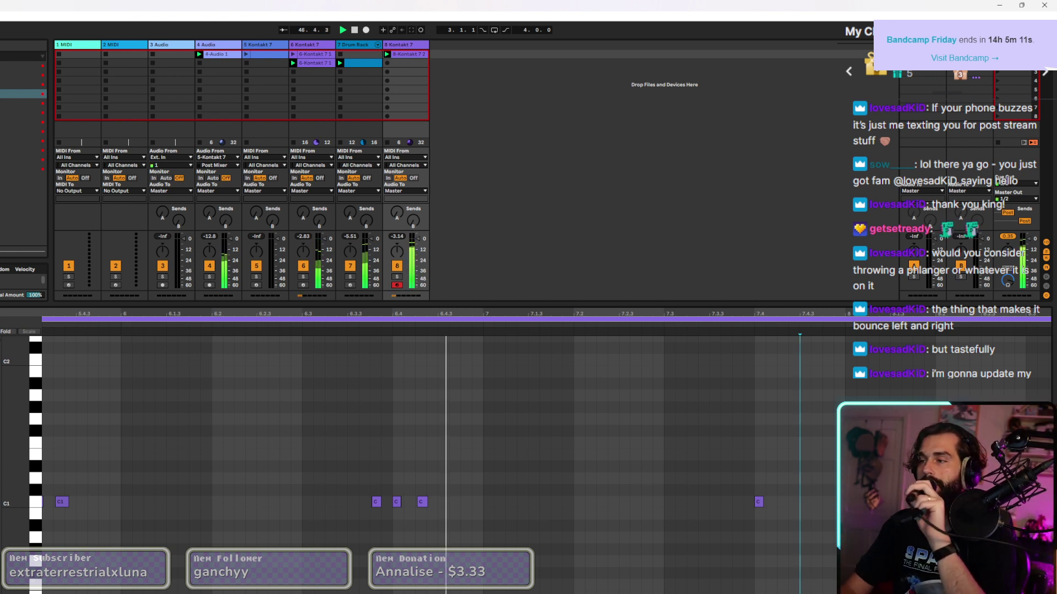
Switch to RME TotalMix FX, raise the Mic 2 gain, pull its monitoring fader fully down, and return to Live.
key(alt+Tab)
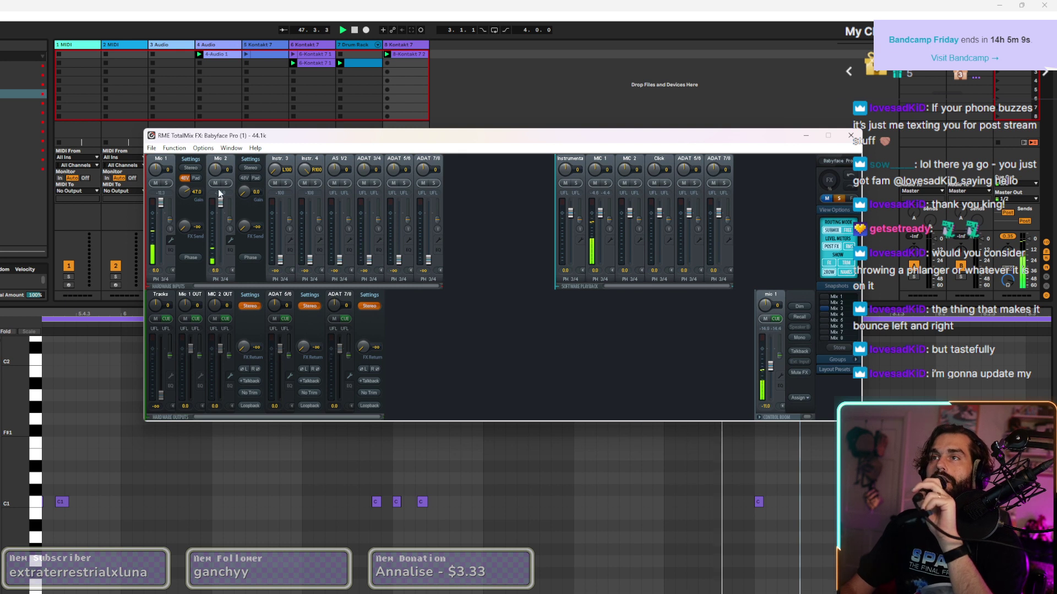
scroll(249, 190, up, 9)
scroll(249, 190, down, 5)
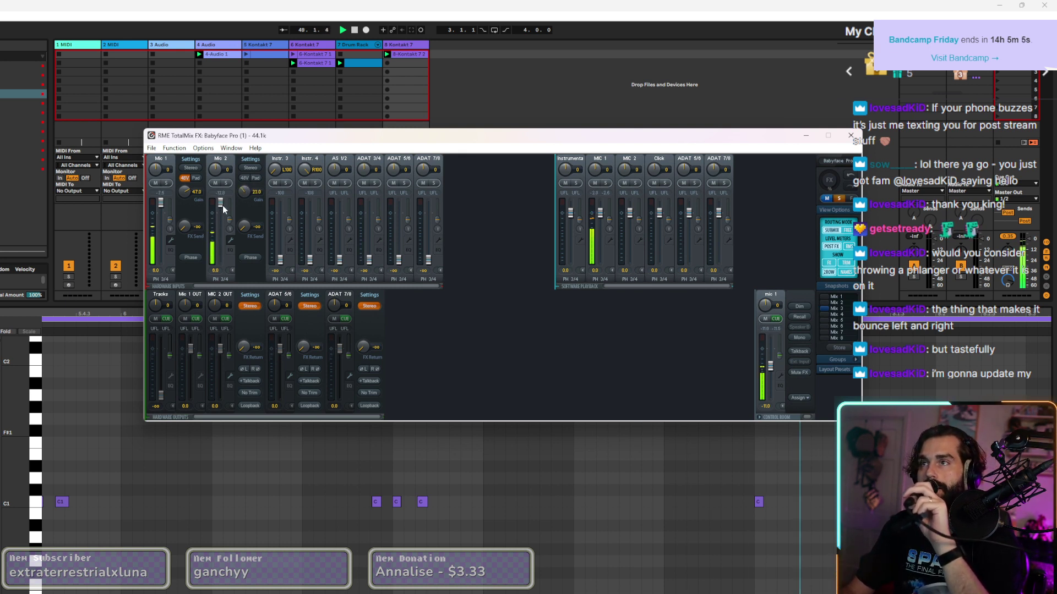
drag(220, 210, 239, 361)
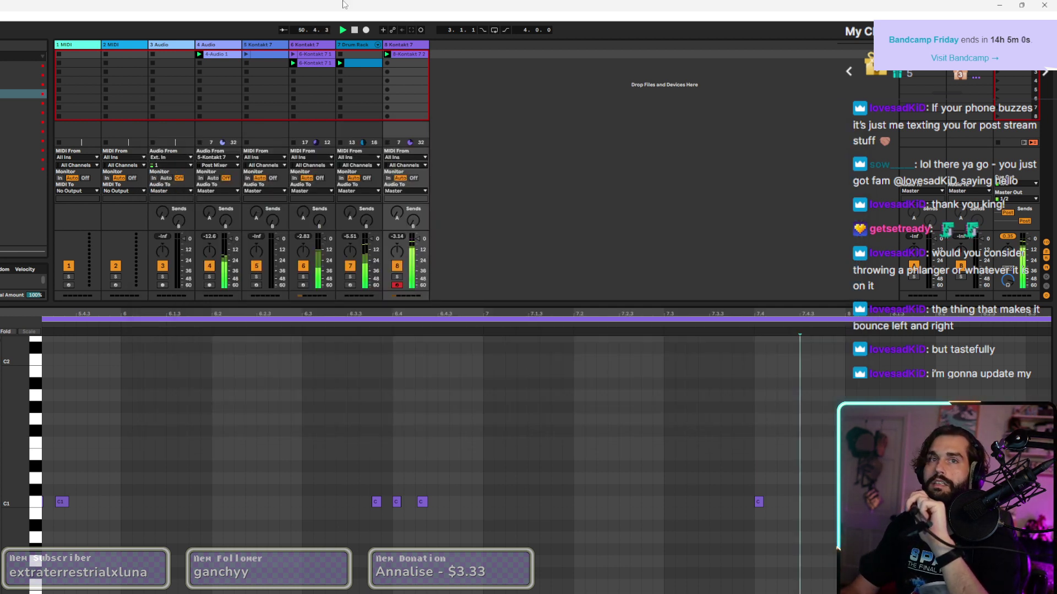
click(261, 4)
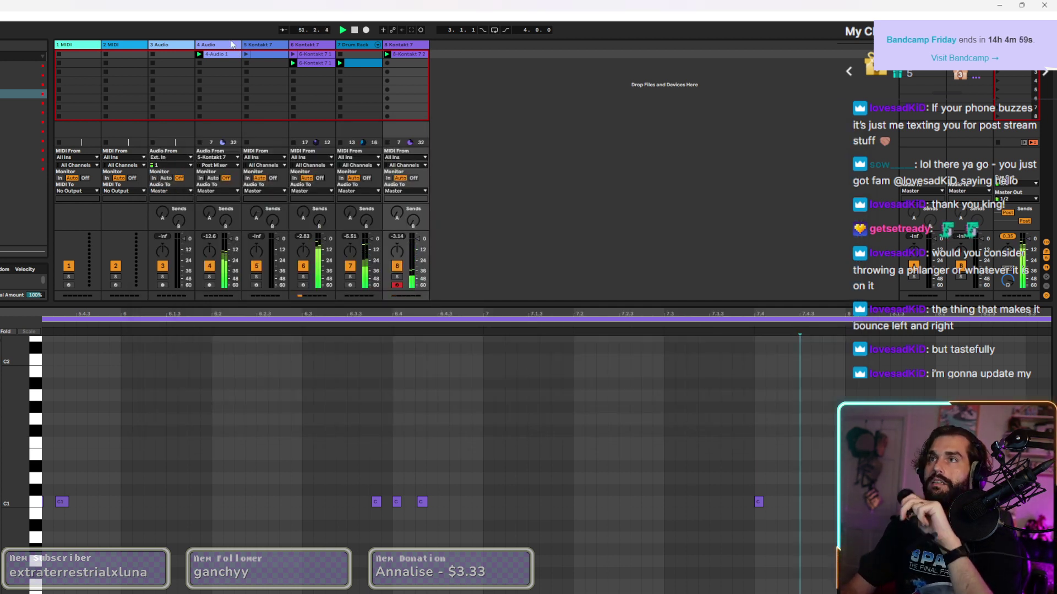
Arm the 3 Audio track with external input 2, record a vocal clip in its first slot, and restart playback.
click(163, 285)
click(187, 165)
click(178, 193)
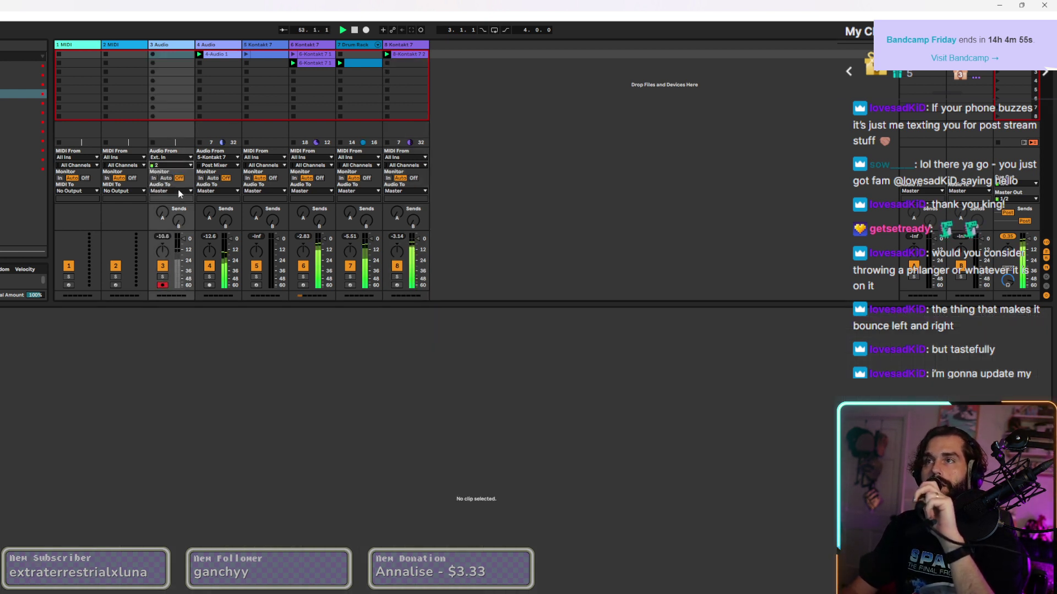
click(153, 54)
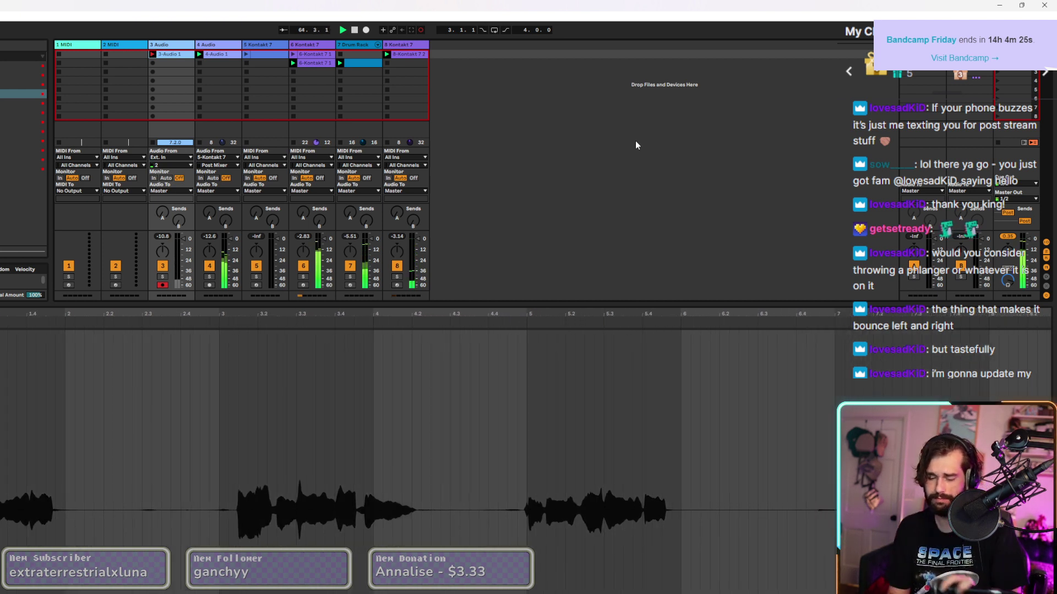
key(space)
key(space)
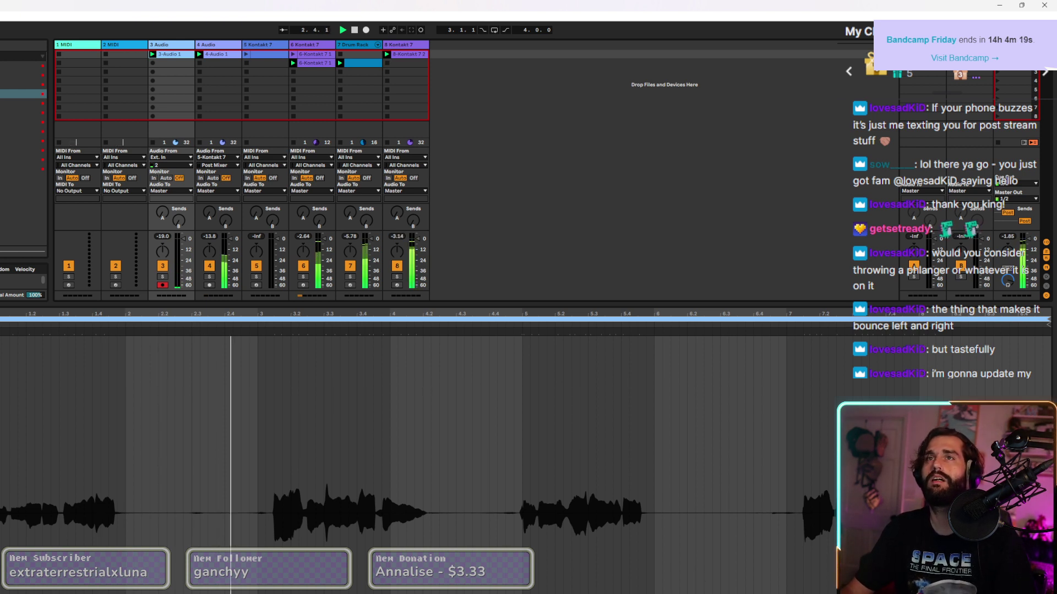
Add SSL Native Vocalstrip 2 to the 3 Audio track with the Pop - Male Vocal preset and adjust its output level.
double_click(16, 65)
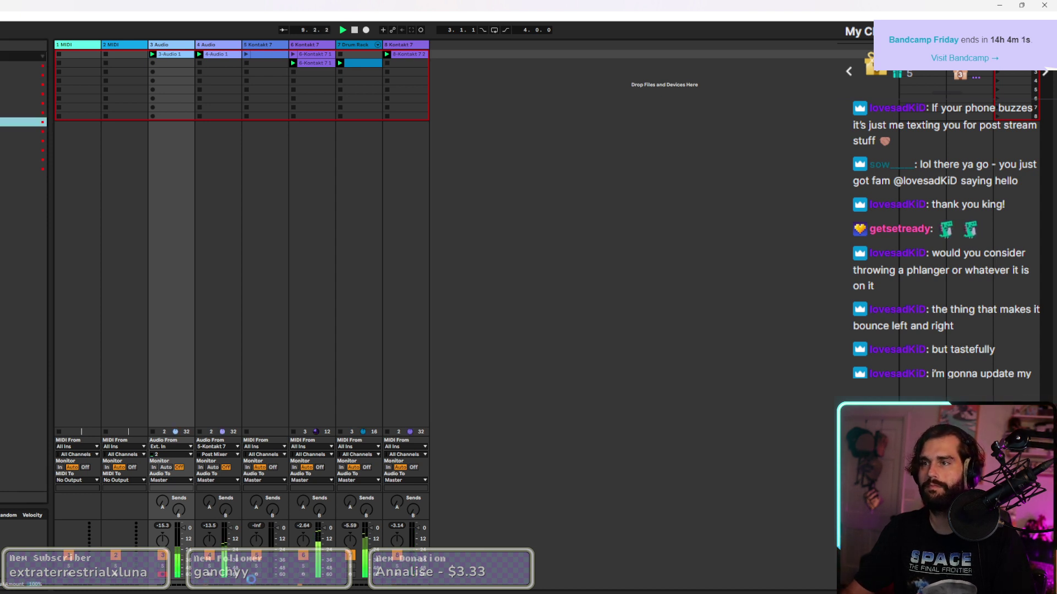
key(ctrl+alt+p)
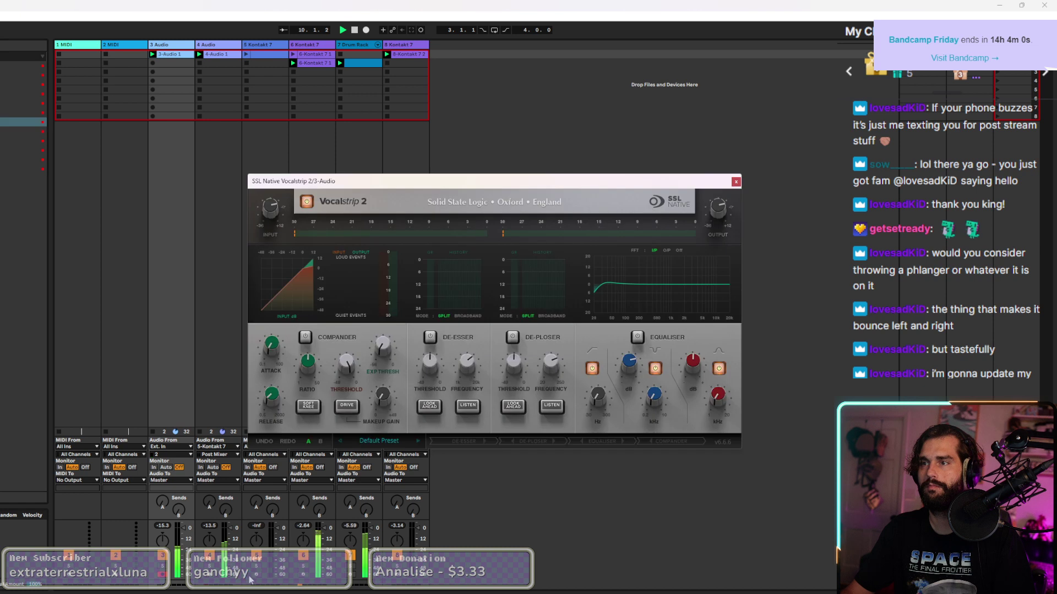
click(378, 443)
click(383, 406)
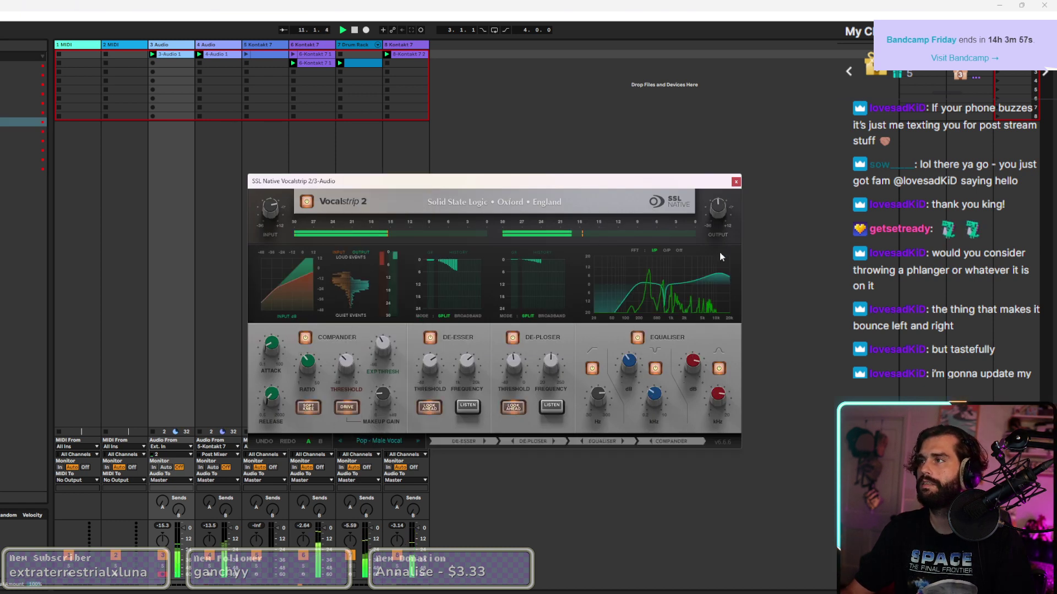
drag(719, 214, 721, 199)
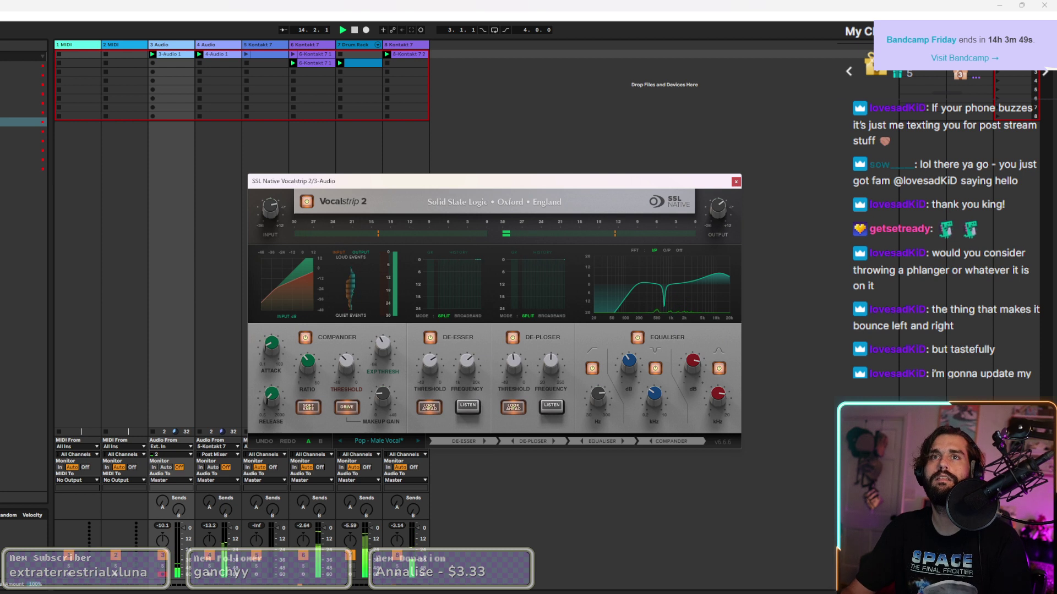
Add Waves Tune Real-Time Stereo to the 3 Audio track.
key(ctrl+f)
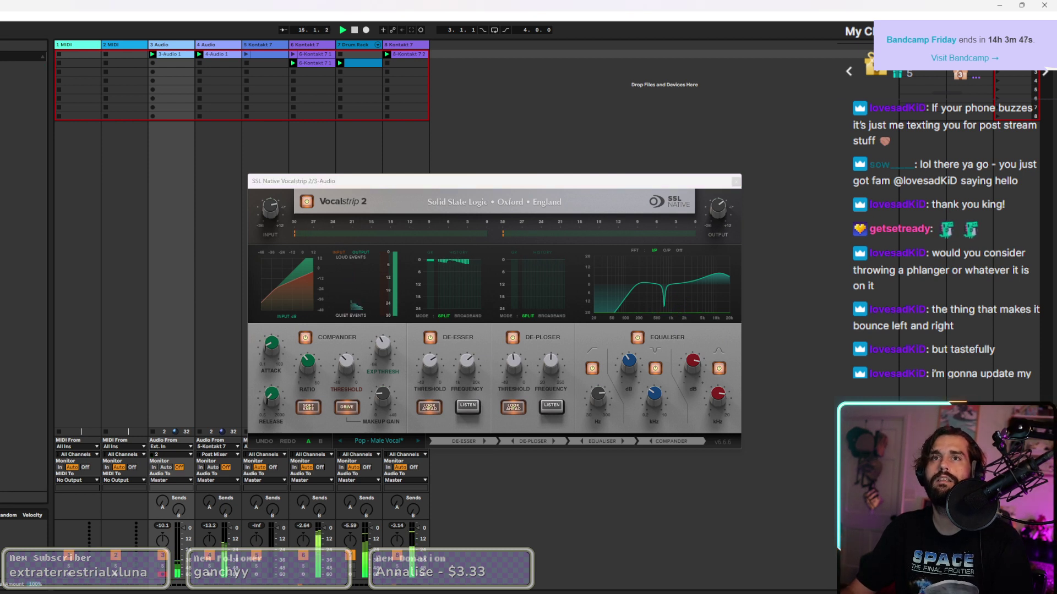
key(Escape)
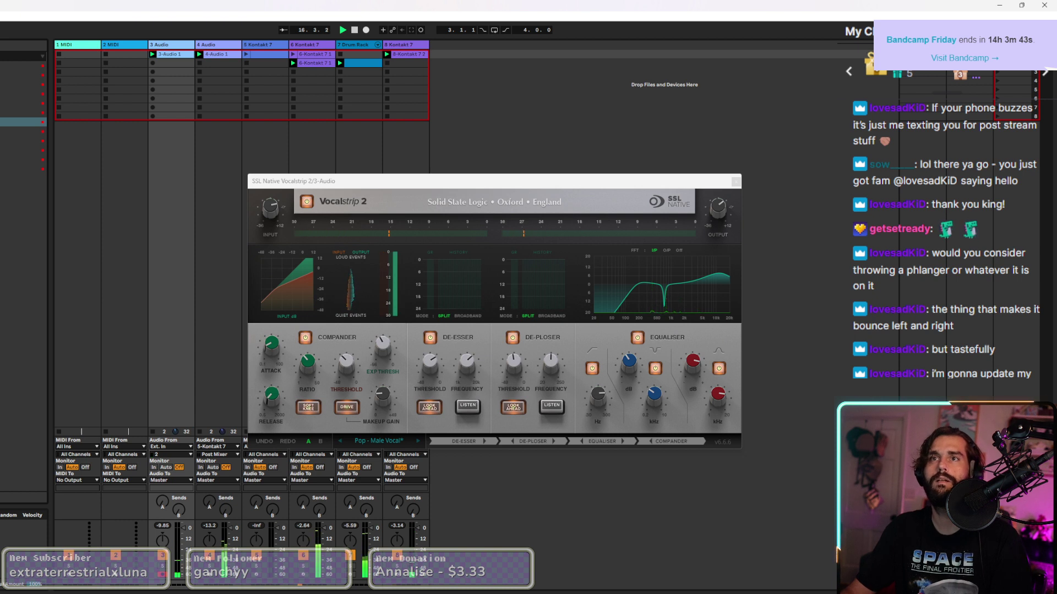
drag(11, 74, 292, 592)
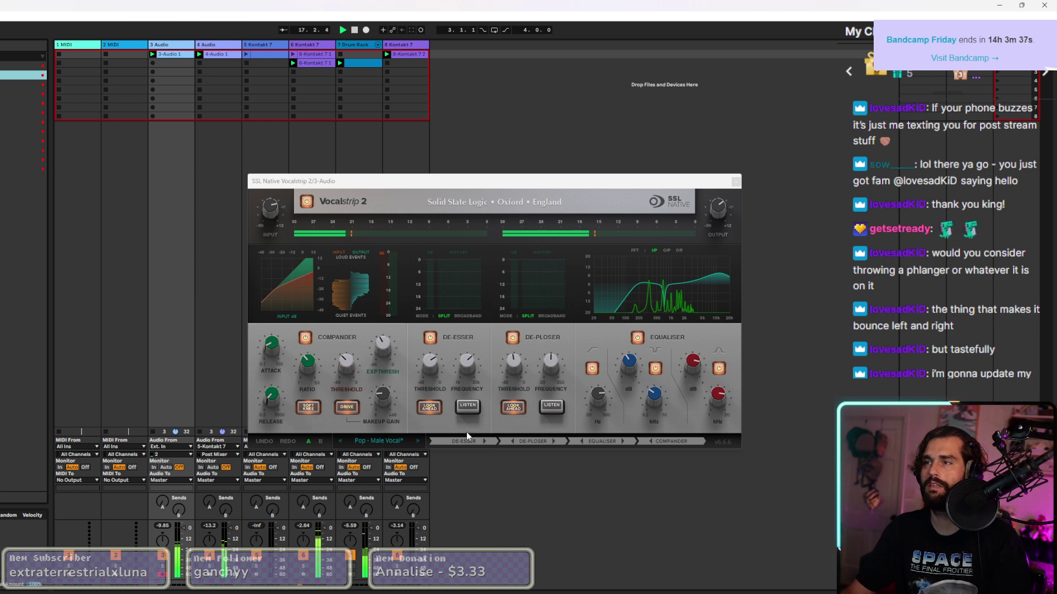
key(Return)
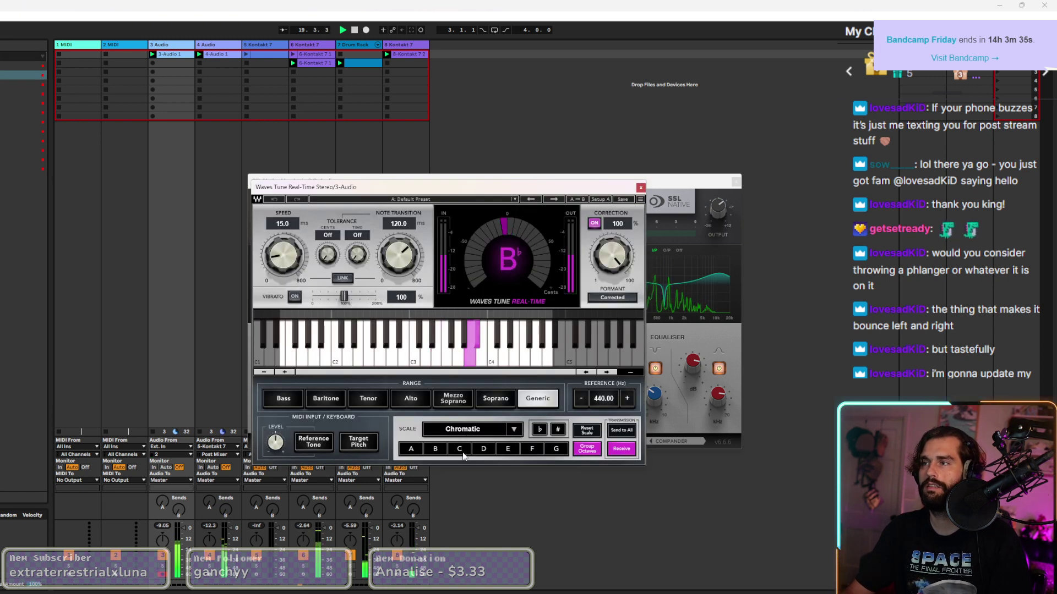
Set Waves Tune to the C Major scale with speed and note transition at 0.1 ms.
click(460, 448)
click(514, 429)
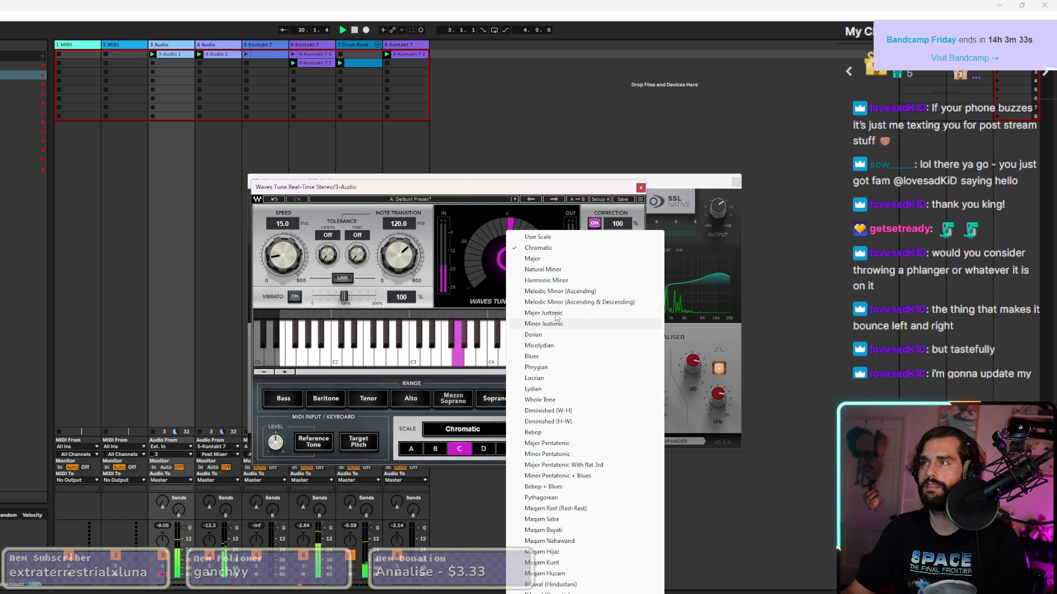
click(554, 258)
drag(399, 255, 400, 308)
drag(283, 256, 284, 303)
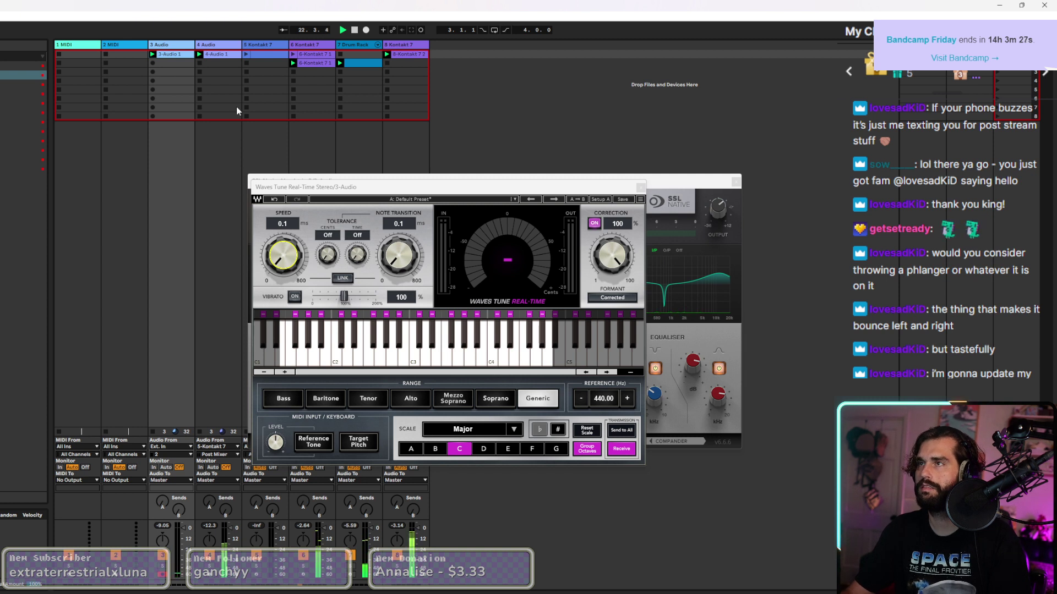
Loop the vocal clip from bar 5 onward and close the Waves Tune and Vocalstrip windows.
double_click(170, 56)
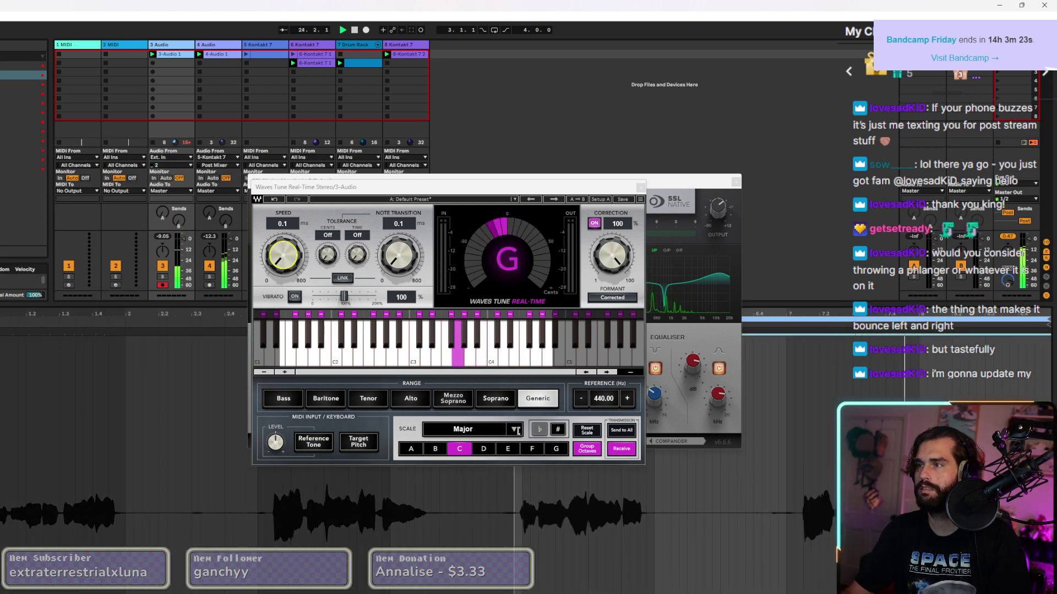
click(645, 195)
click(735, 182)
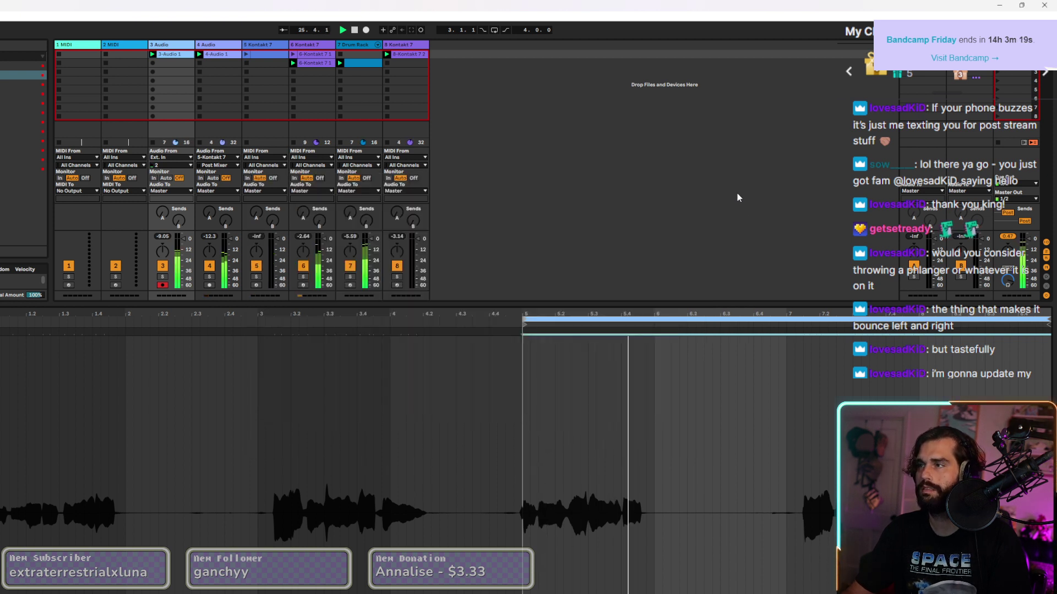
Add the Valhalla reverb to the 3 Audio track with the 1970s color and close its window.
key(ctrl+alt+l)
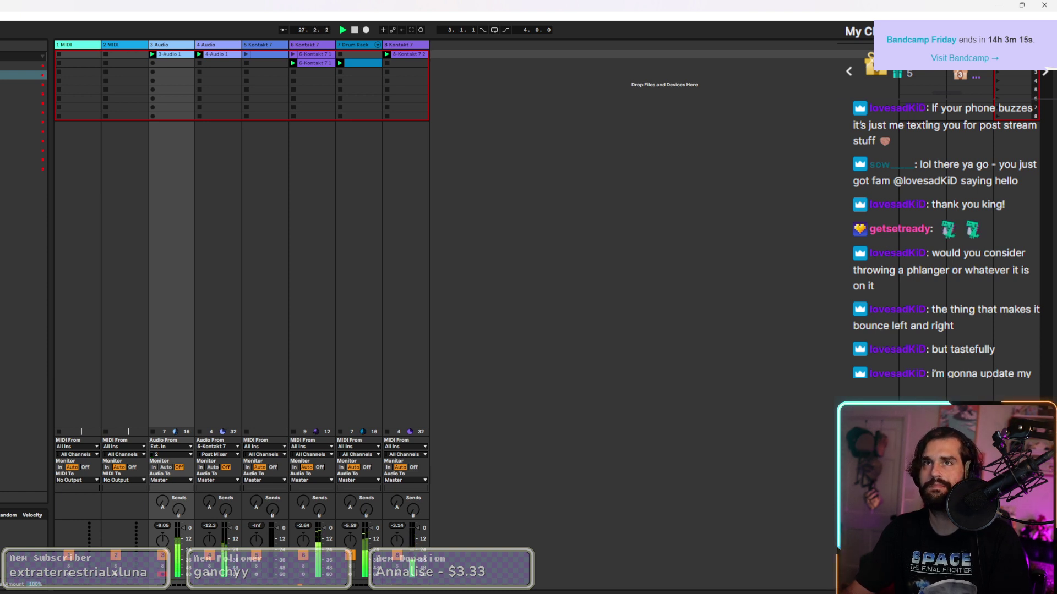
key(ctrl+alt+p)
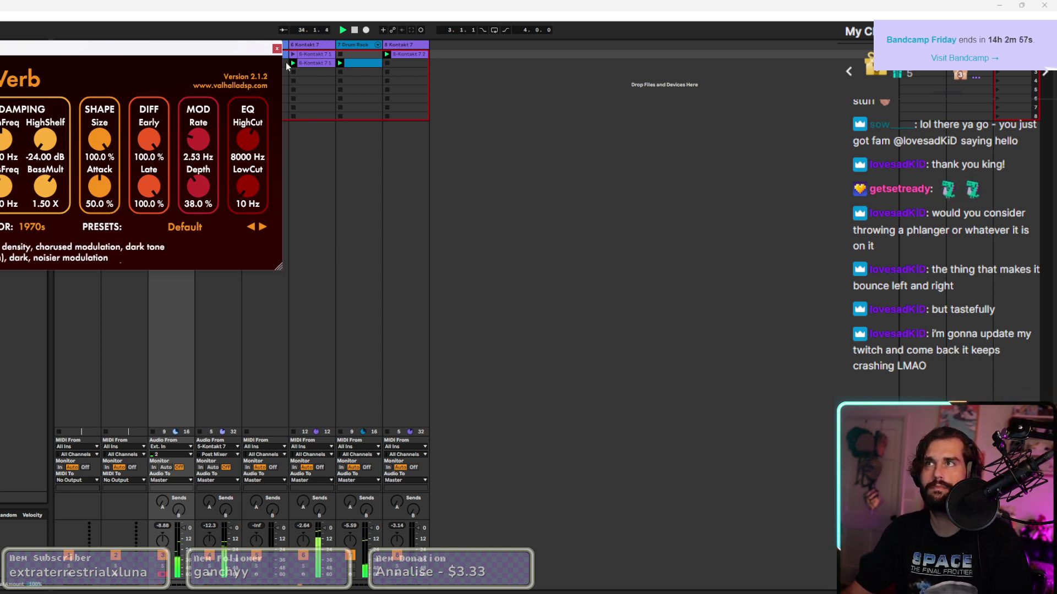
click(277, 48)
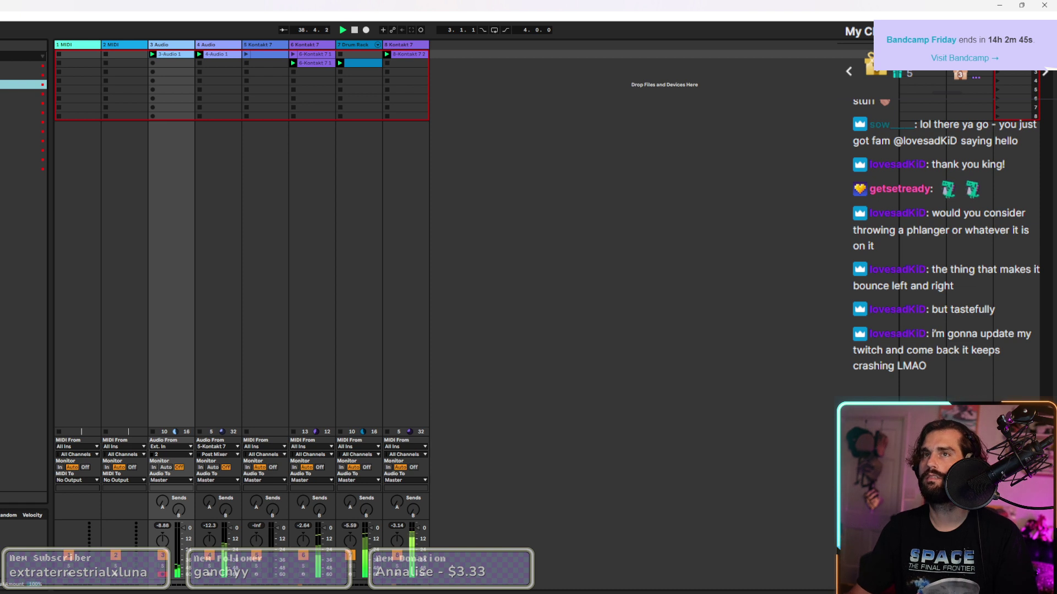
Record eight bars of the playing session clips into the Arrangement and switch playback back to the Arrangement.
key(Tab)
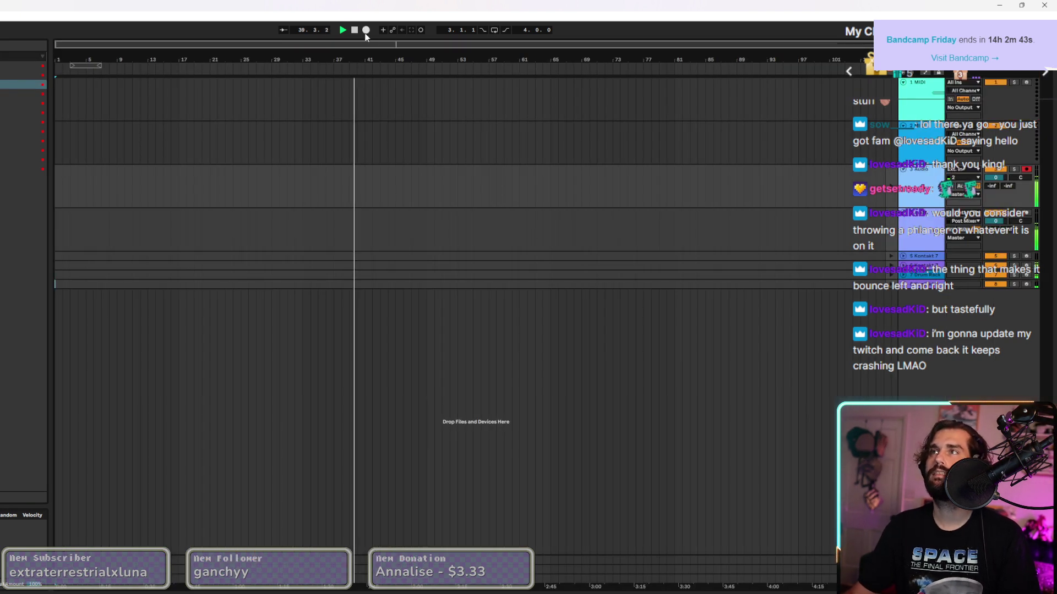
key(space)
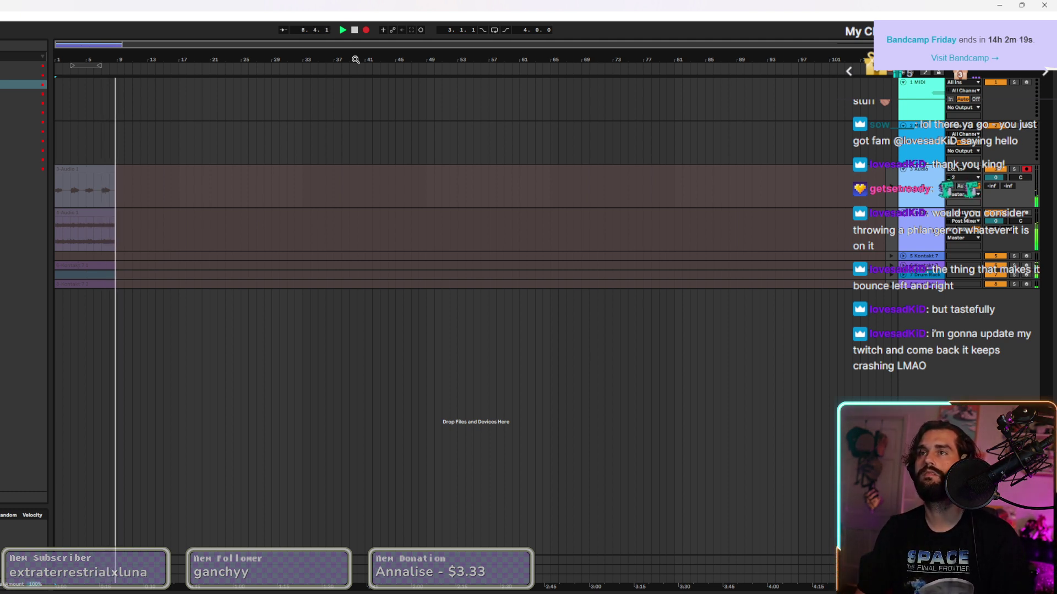
key(space)
key(space)
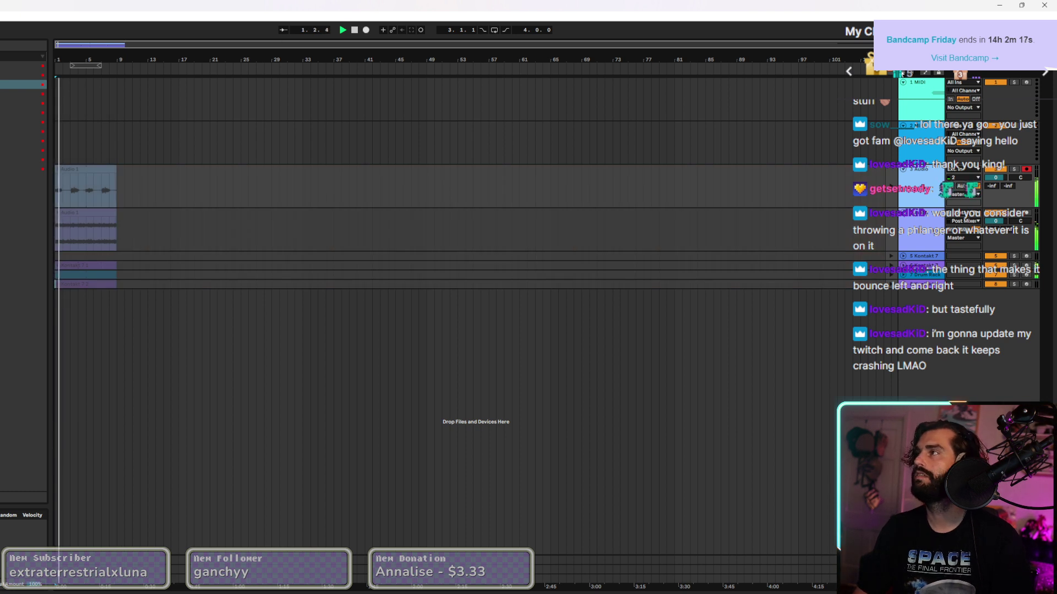
click(902, 72)
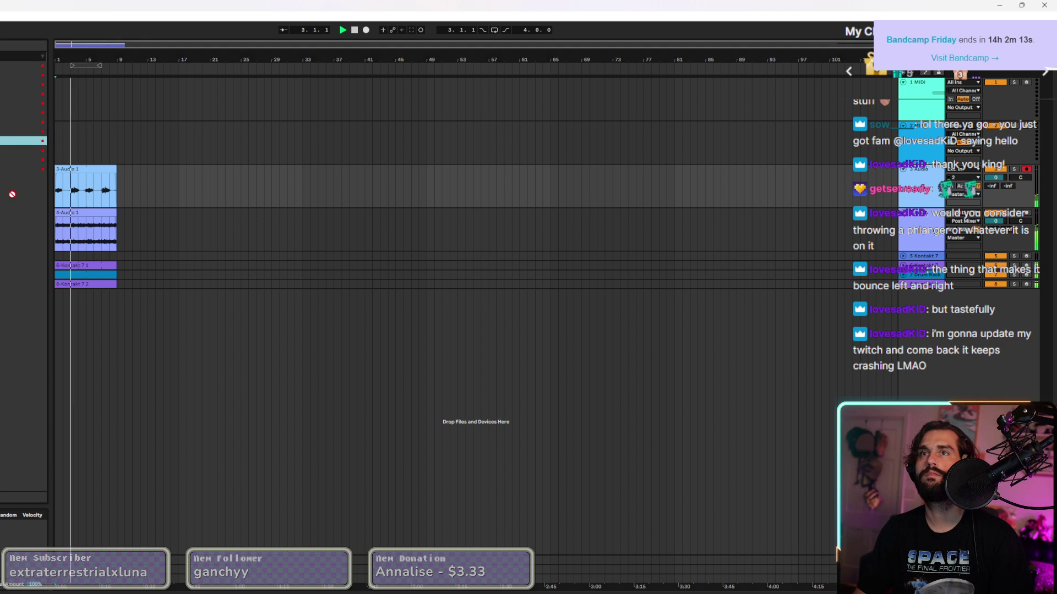
Add H-Delay Stereo to 3 Audio with a host-synced 1/8 delay, enlarge the track, and show the delay's dry/wet automation.
click(348, 527)
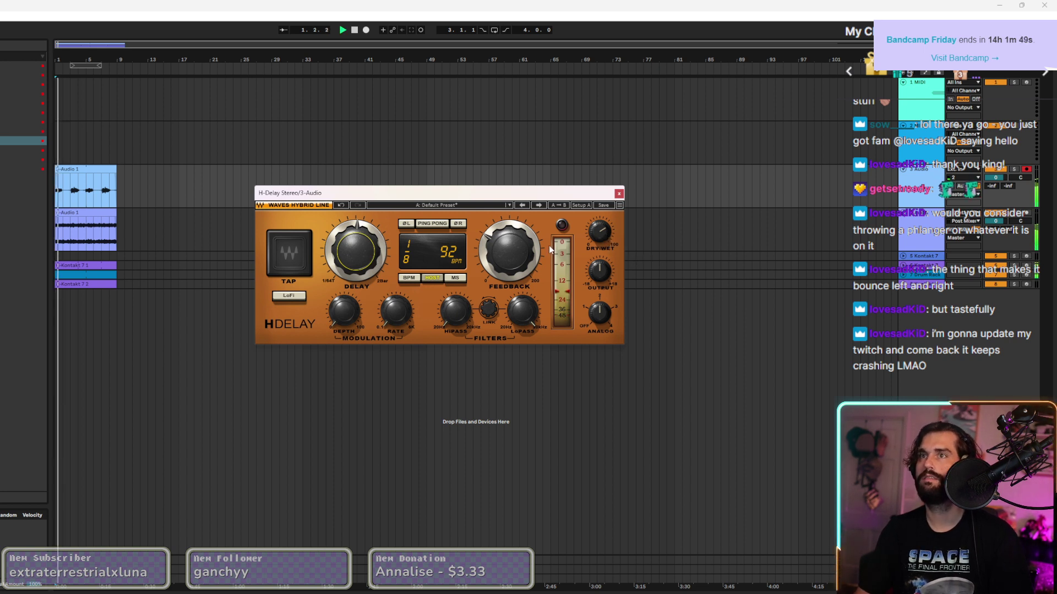
drag(936, 207, 935, 257)
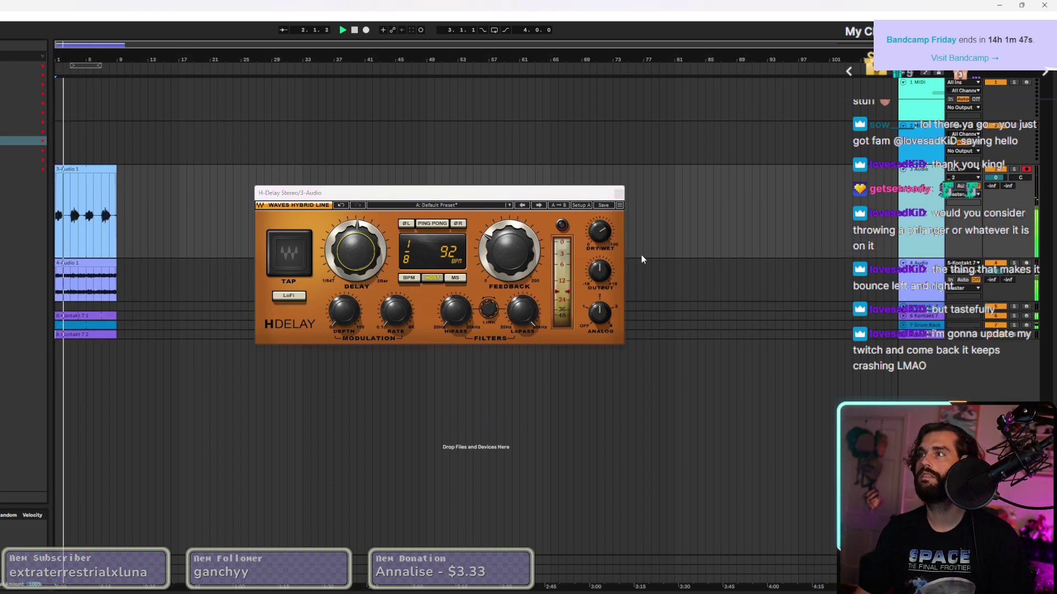
click(62, 220)
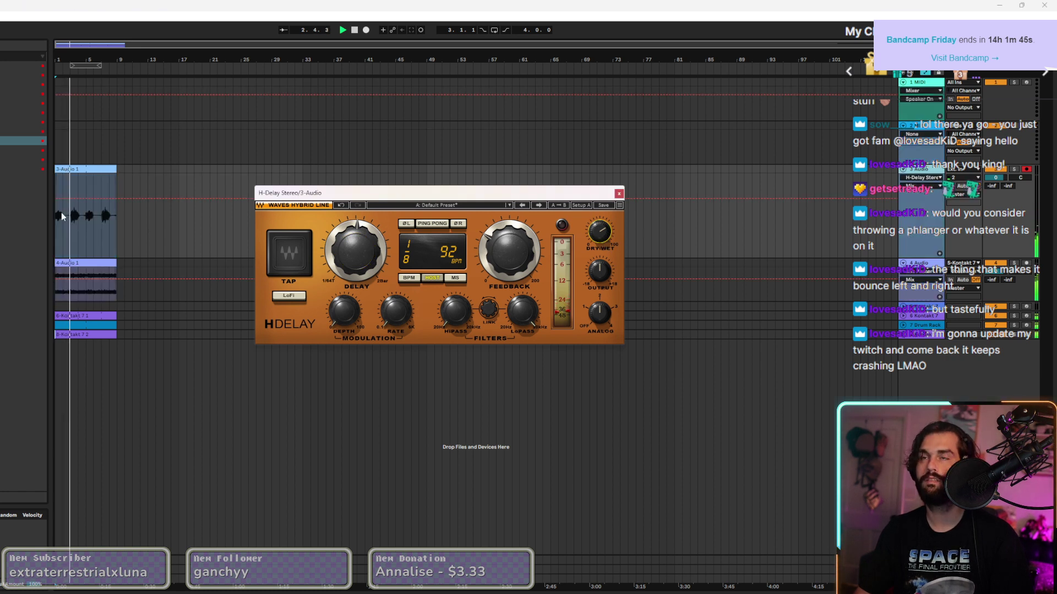
Automate the vocal delay's dry/wet at about 3 until just before bar 4, ramping up to 71 shortly after it.
drag(70, 246, 78, 254)
scroll(73, 246, up, 5)
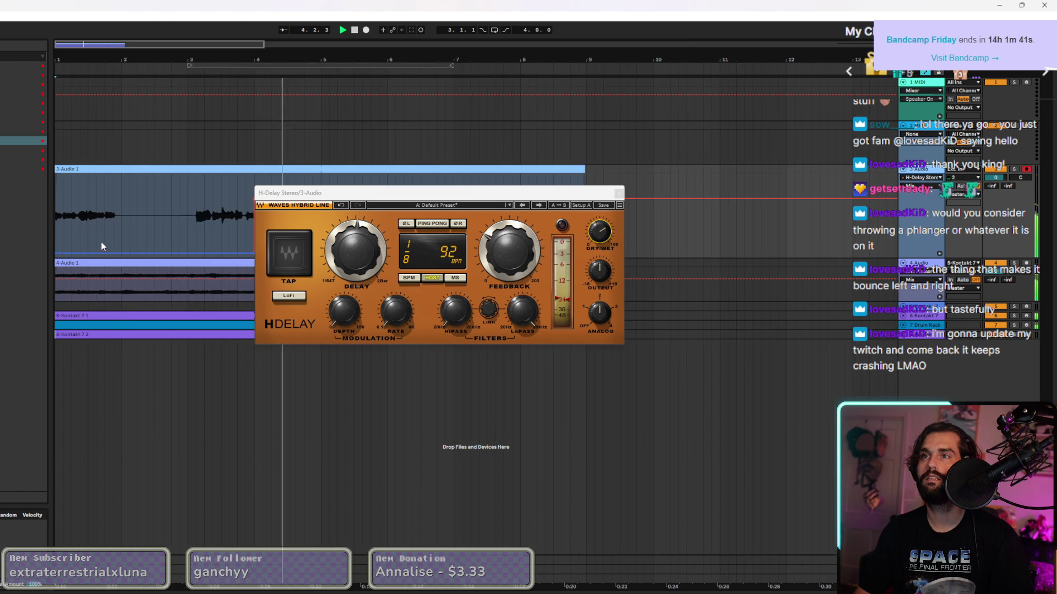
click(618, 194)
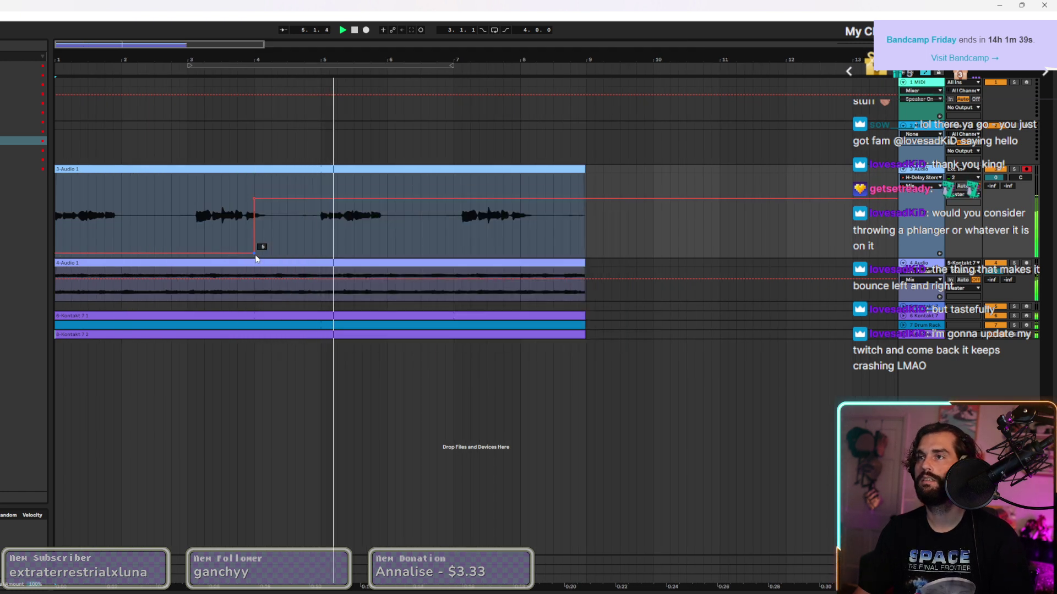
drag(254, 197, 270, 198)
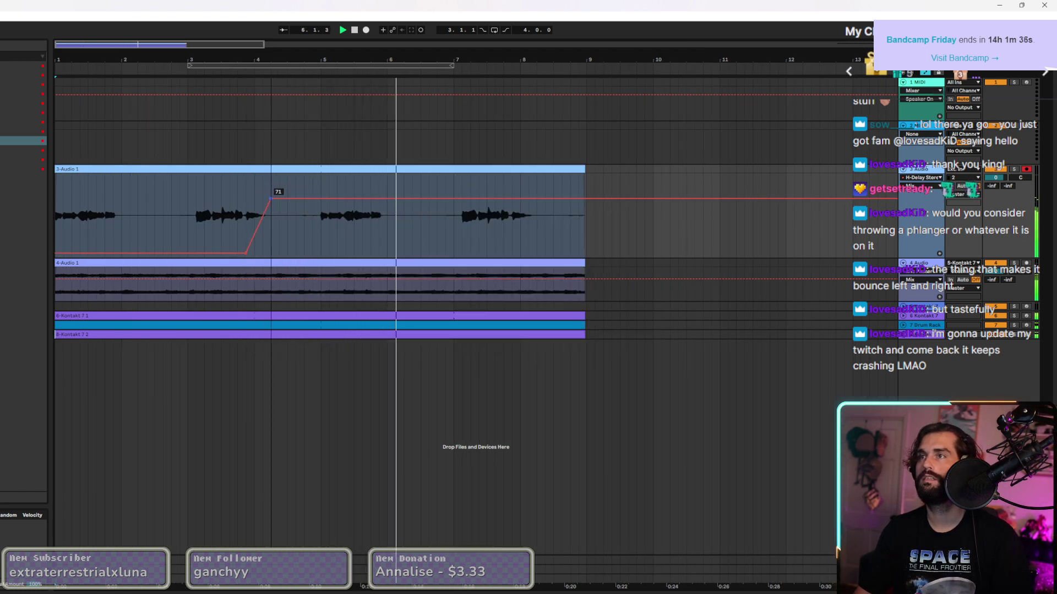
Drop the delay automation to its low level just before bar 5 and raise it again just after bar 8.
click(337, 198)
click(313, 199)
drag(346, 199, 313, 253)
click(517, 255)
drag(523, 254, 524, 201)
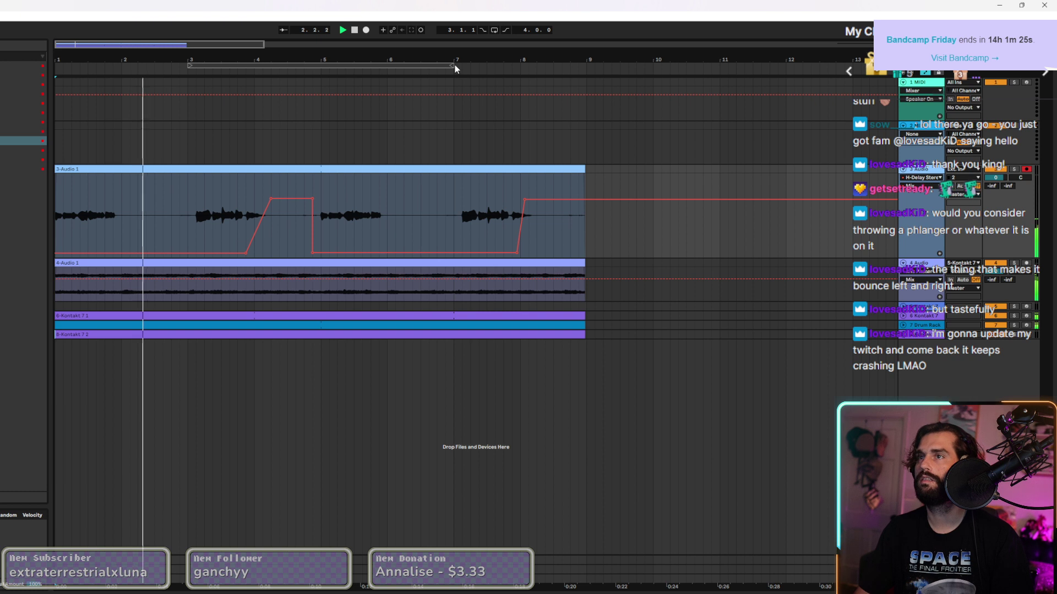
Extend the Arrangement loop to span the eight recorded bars, from bar 1 to bar 9.
drag(457, 62, 590, 58)
scroll(263, 156, down, 3)
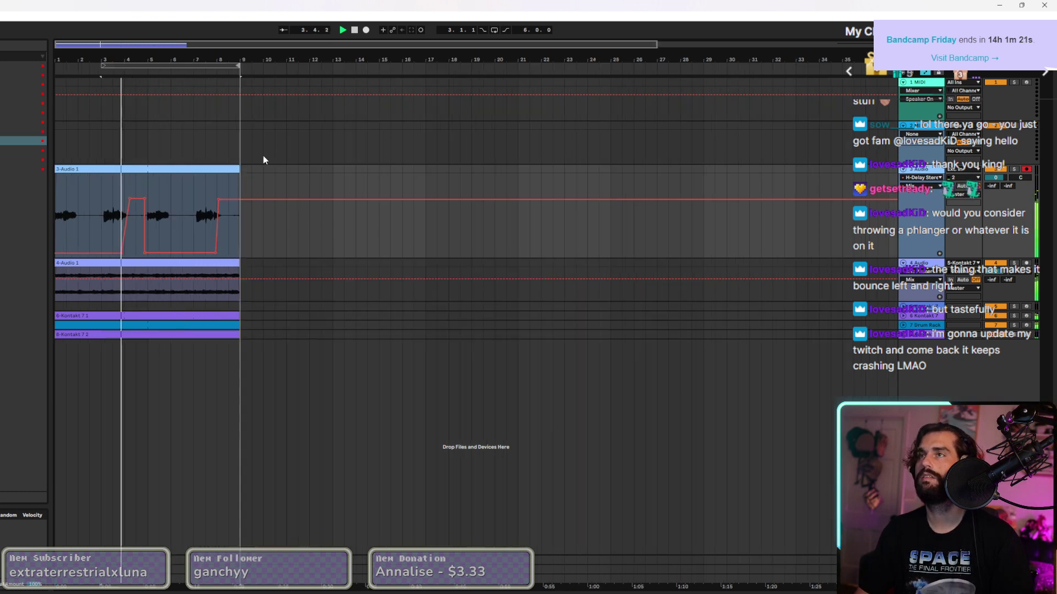
drag(100, 65, 57, 65)
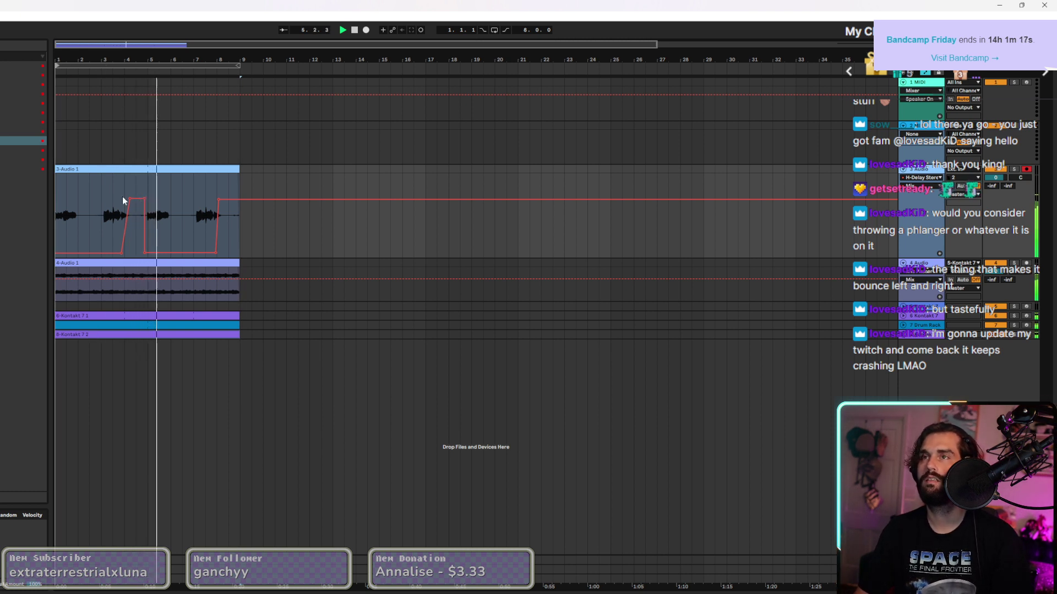
Raise the vocal delay's dry/wet point just after bar 4, and show its delay-time automation with looped playback restarted.
drag(128, 199, 129, 187)
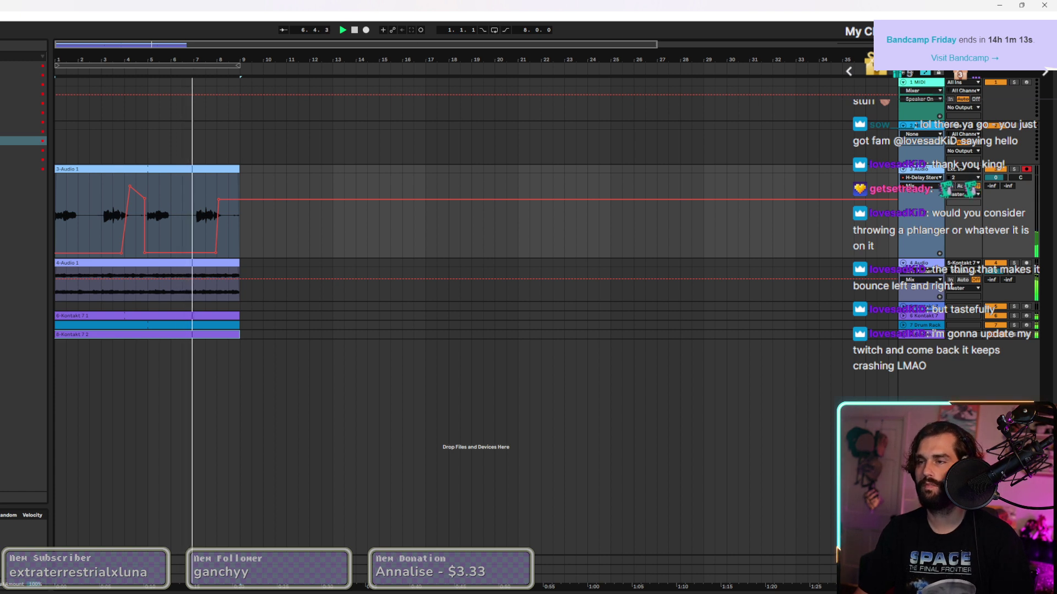
key(ctrl+alt+p)
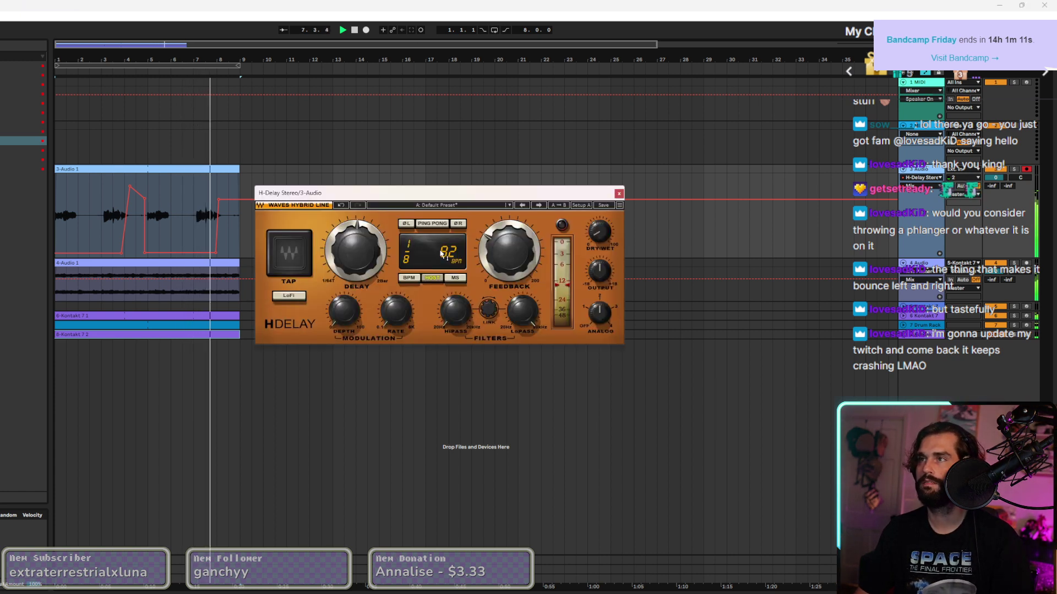
click(362, 250)
click(339, 27)
click(493, 30)
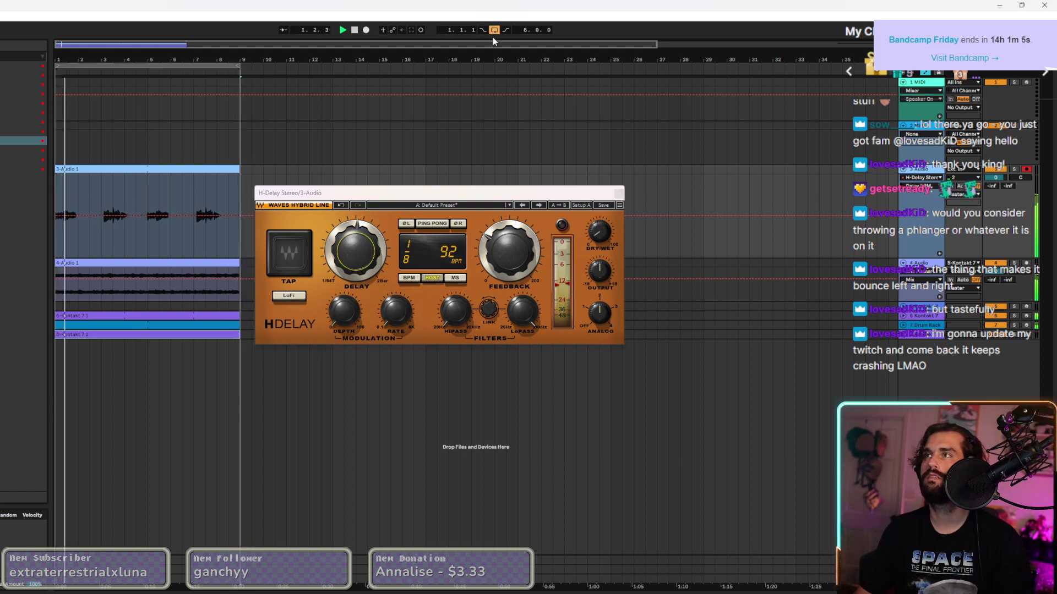
Automate H-Delay's delay time on 3 Audio to dip to 1/8T between bars 4 and 5.
click(124, 217)
click(137, 216)
click(151, 216)
click(149, 217)
drag(134, 216, 135, 221)
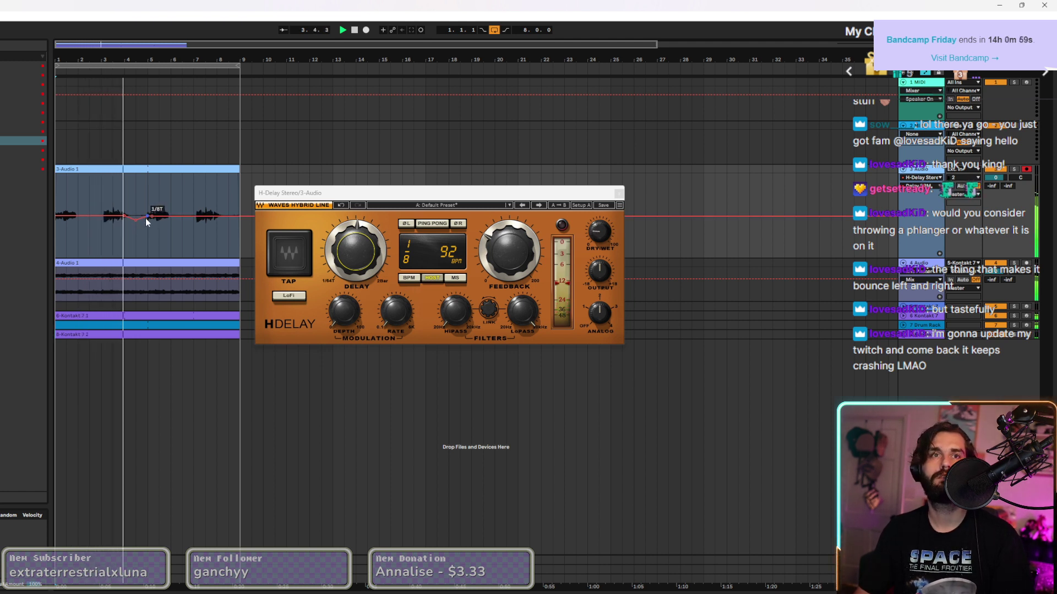
drag(136, 220, 147, 221)
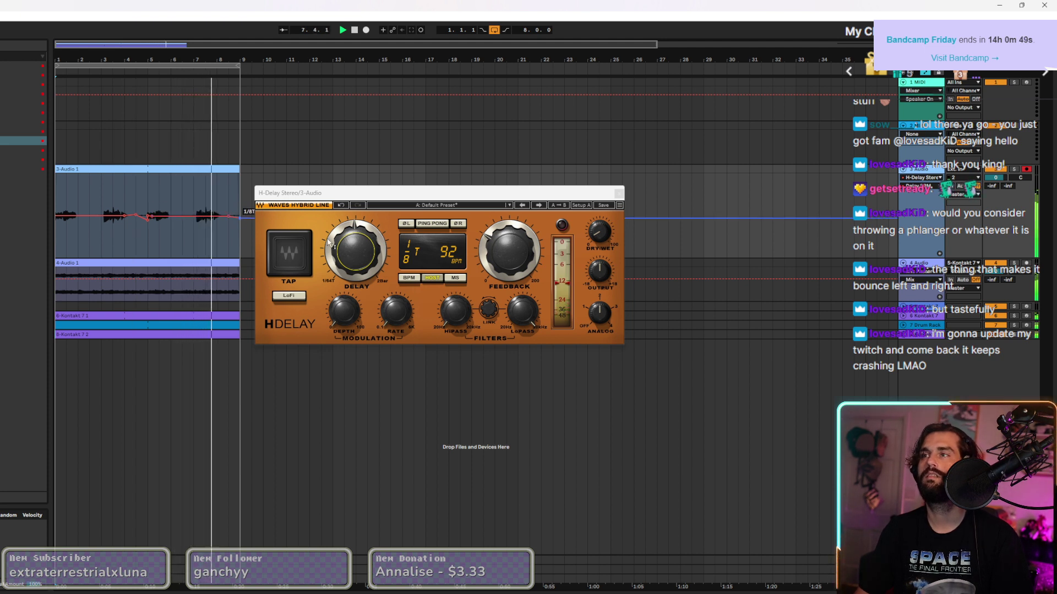
Automate H-Delay's feedback to ramp up from about bar 4 to bar 5 and from bar 8 to bar 9.
click(505, 252)
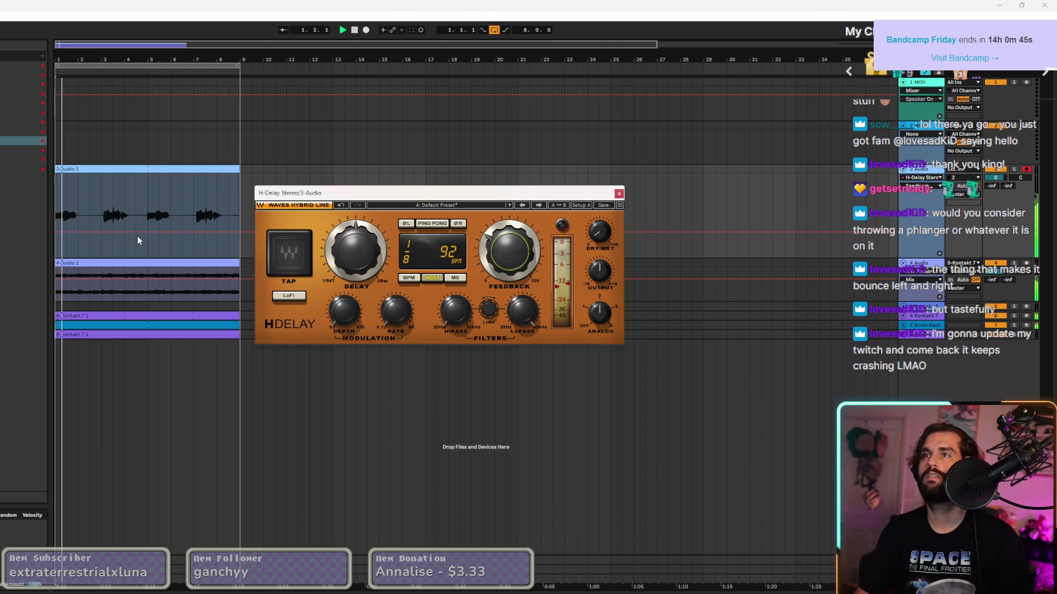
mouse_move(142, 233)
mouse_down()
mouse_move(136, 223)
mouse_move(148, 222)
mouse_up()
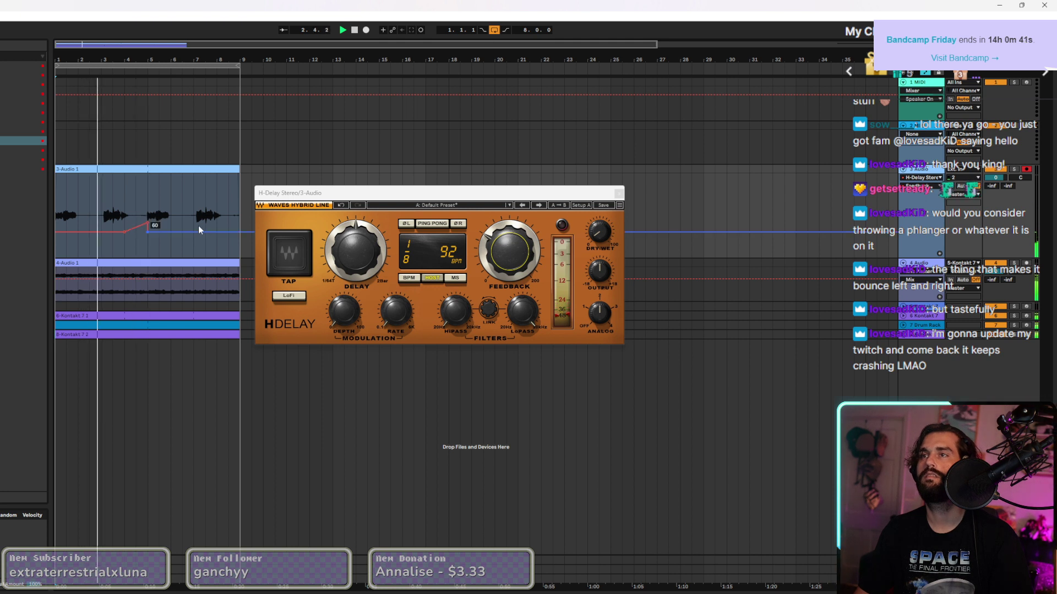
click(217, 232)
click(240, 233)
drag(233, 232, 239, 220)
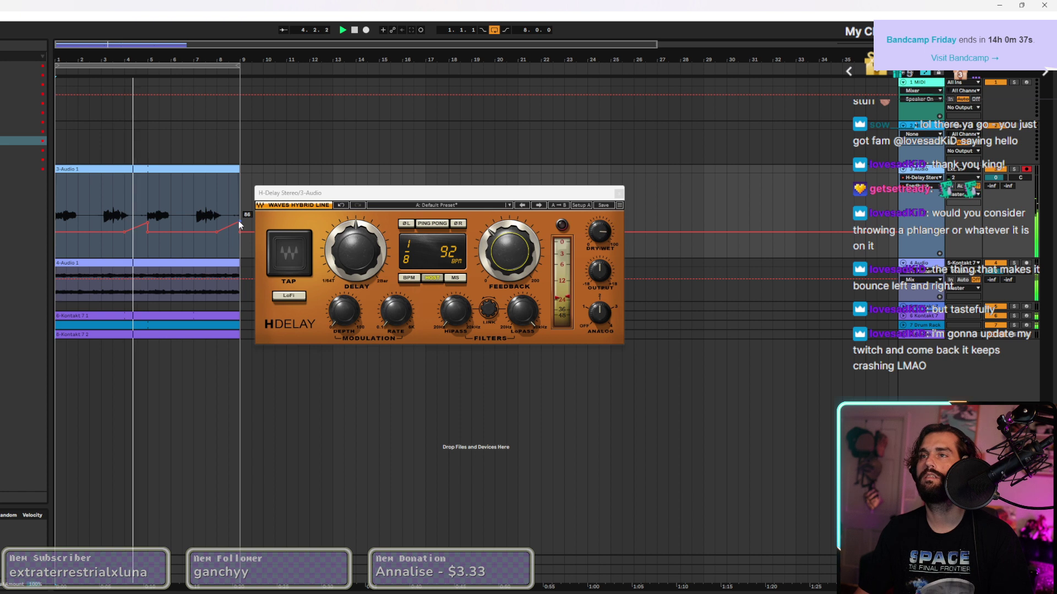
Reshape both feedback ramps into taller spikes, peaking at 145 midway between bars 4 and 5 and similarly between bars 8 and 9.
drag(147, 223, 149, 216)
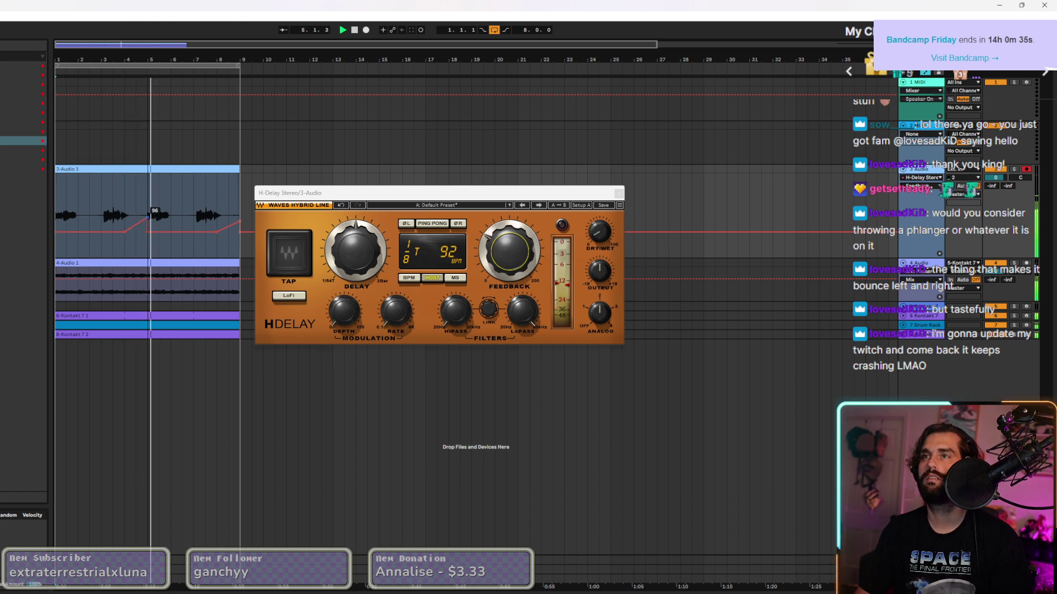
drag(239, 221, 229, 193)
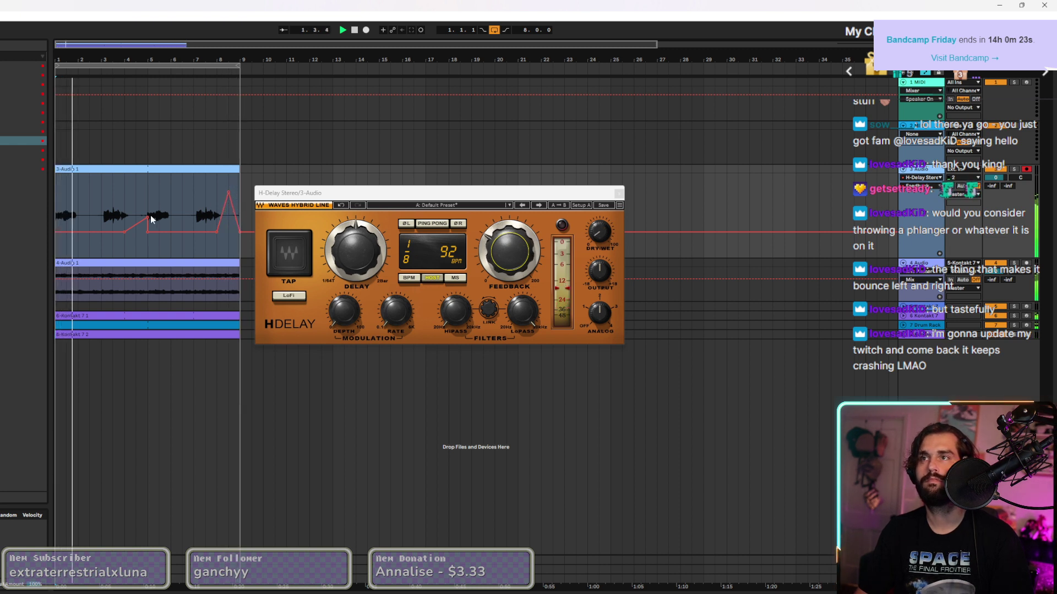
drag(147, 218, 136, 196)
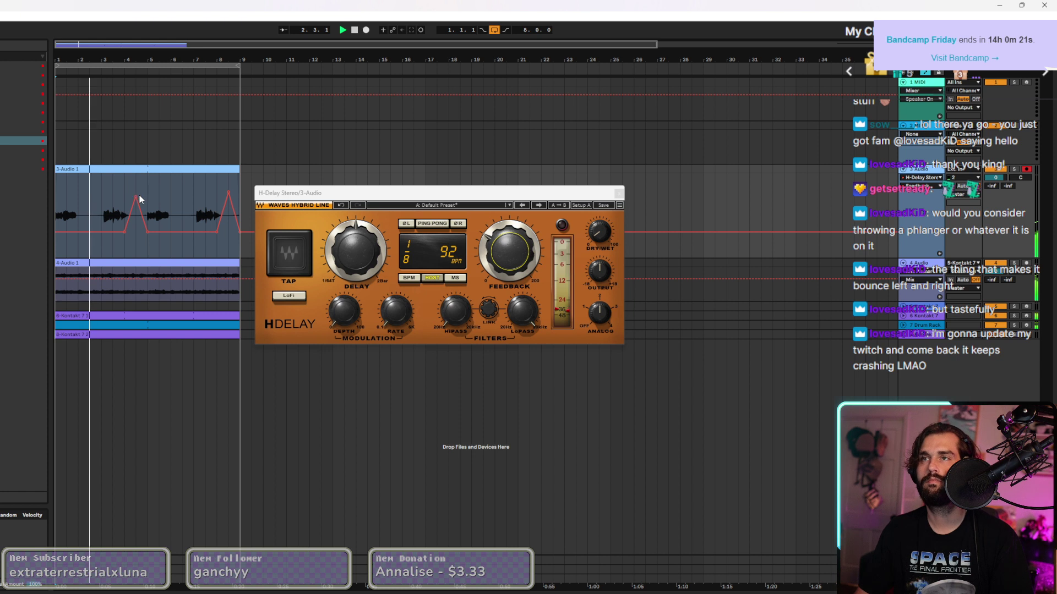
mouse_move(135, 202)
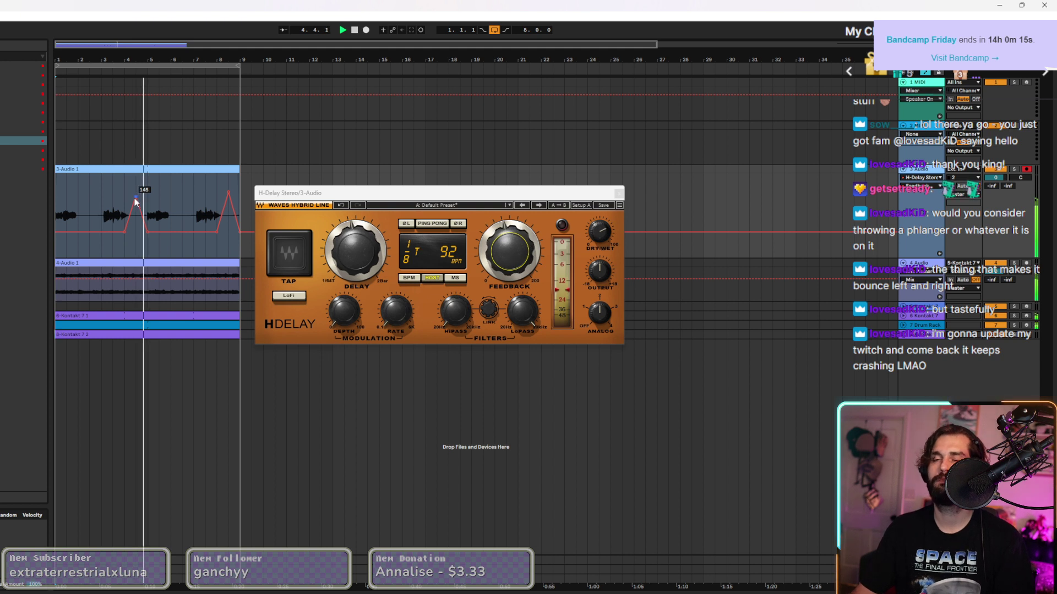
Raise the vocal delay's dry/wet point just before bar 5 to keep the high level after the preceding peak.
click(597, 233)
click(144, 199)
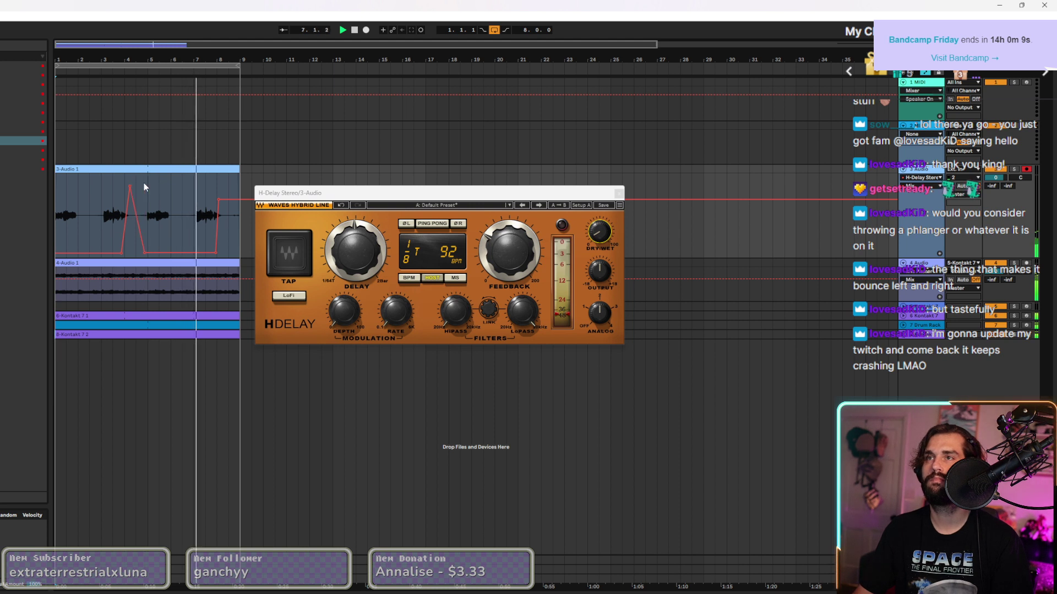
key(ctrl+z)
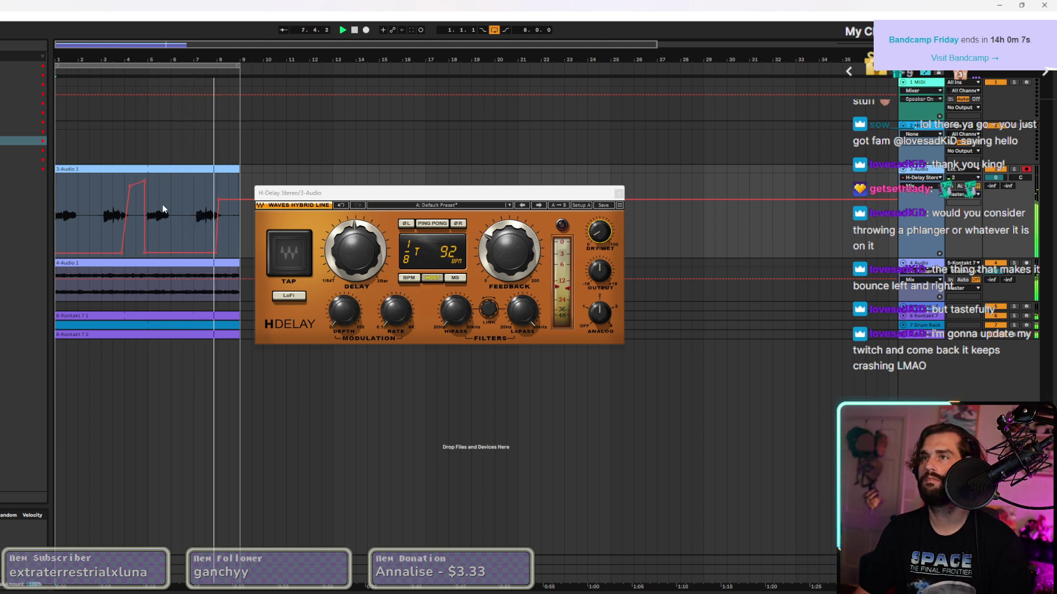
Lower H-Delay's delay-time automation to 1/16D around bar 5 and close the plug-in window.
click(353, 251)
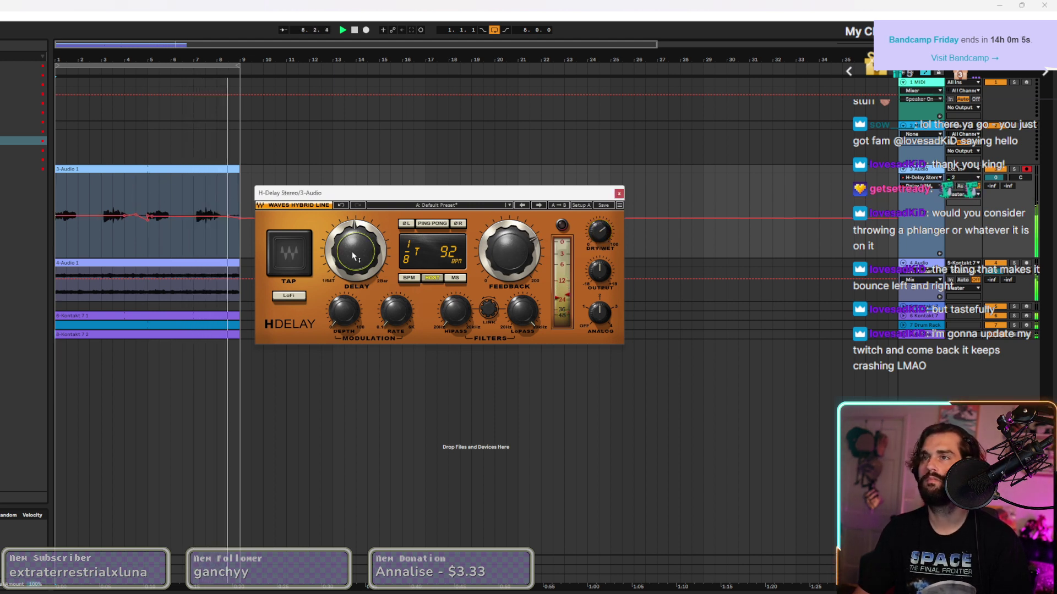
click(148, 217)
drag(148, 219, 134, 218)
mouse_move(134, 217)
mouse_down()
mouse_move(148, 211)
mouse_move(137, 223)
mouse_move(149, 226)
mouse_up()
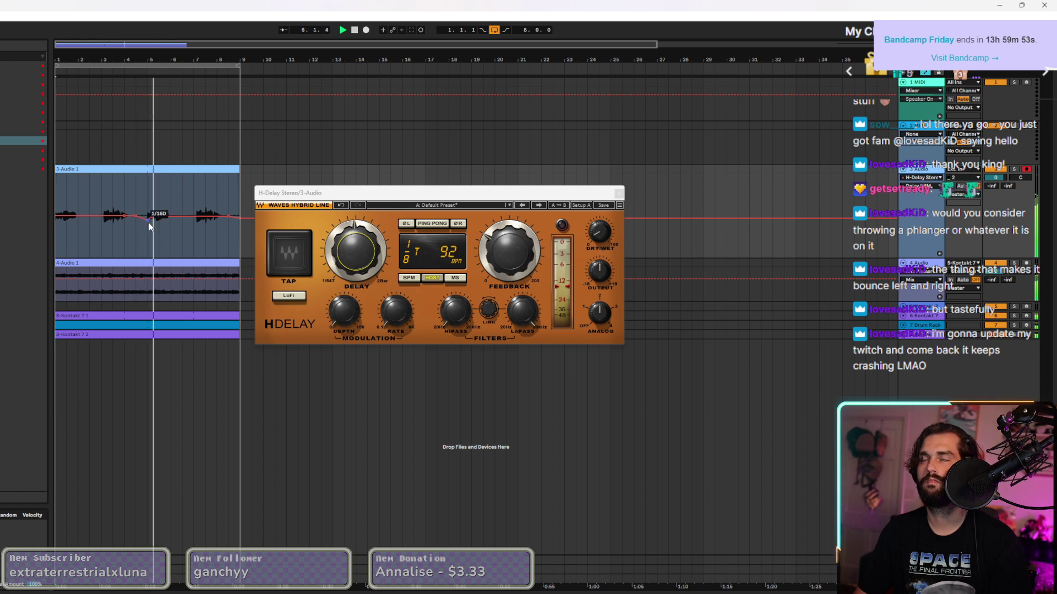
click(619, 193)
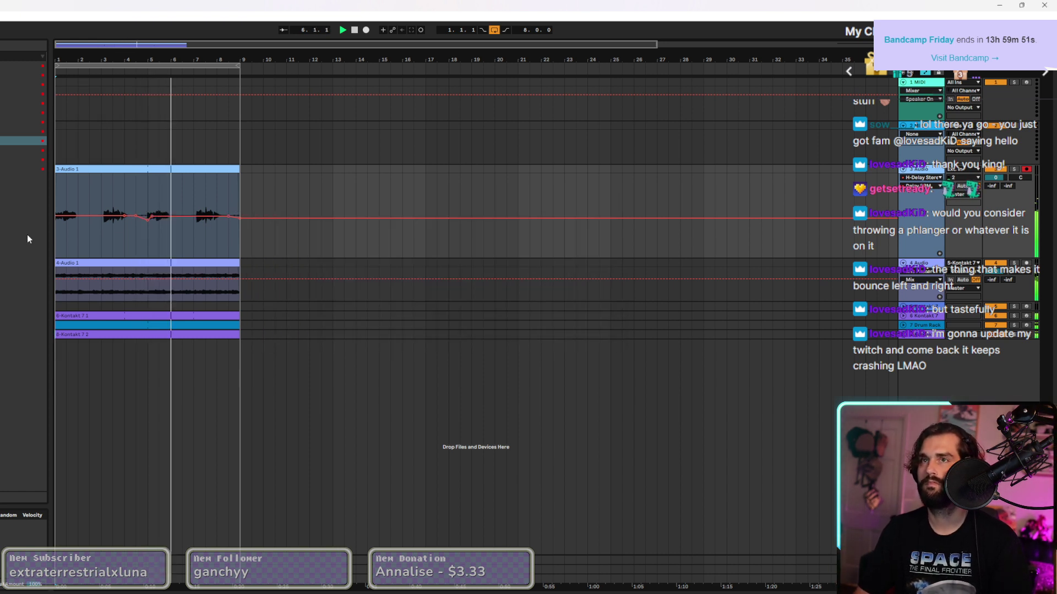
Add Fresh Air to 3 Audio and load its Presence Pop preset.
click(1, 232)
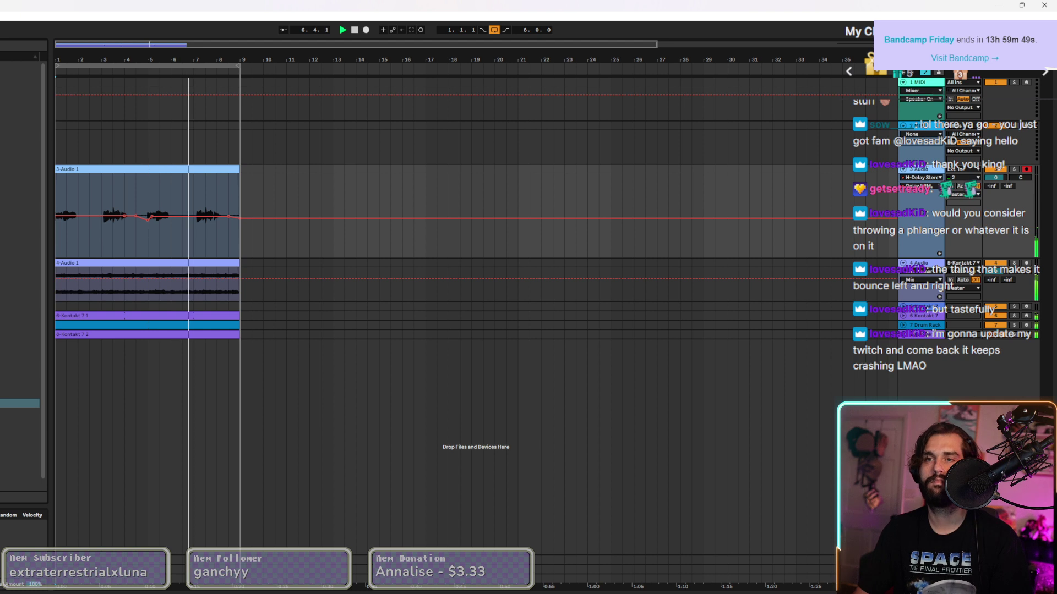
scroll(20, 275, down, 1)
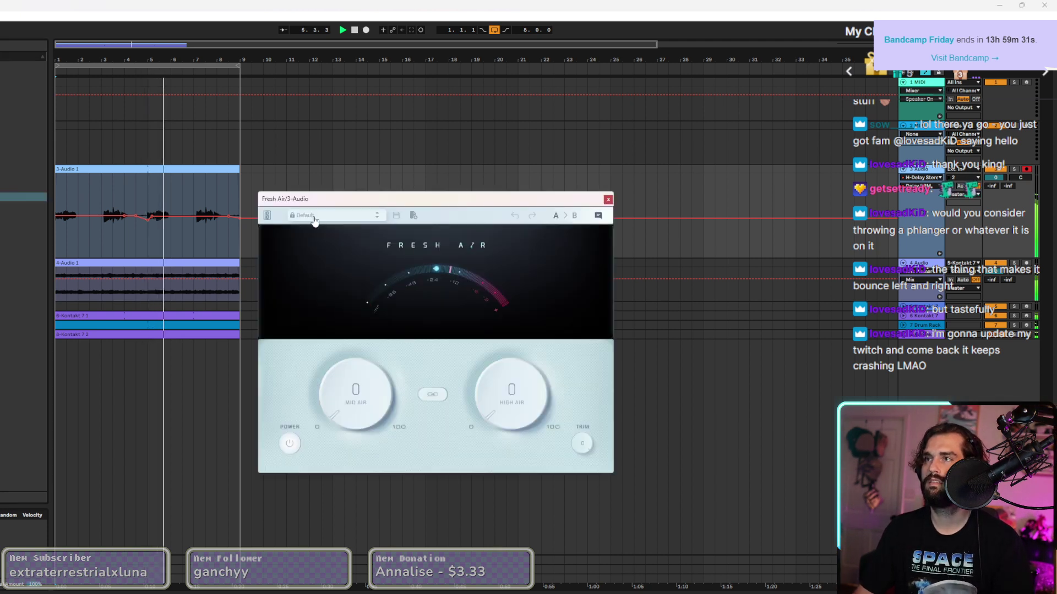
click(313, 218)
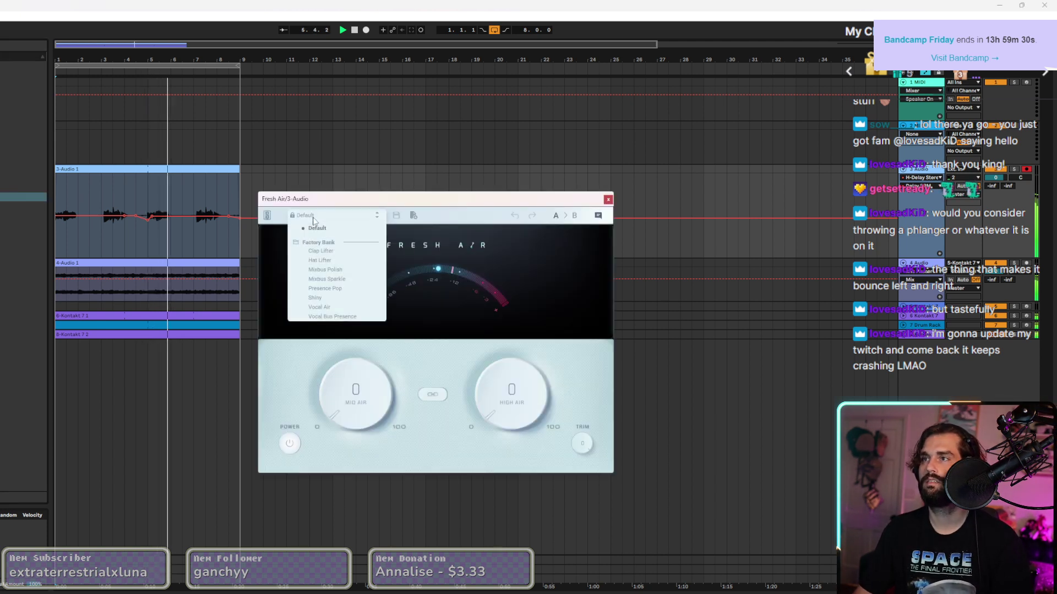
click(351, 290)
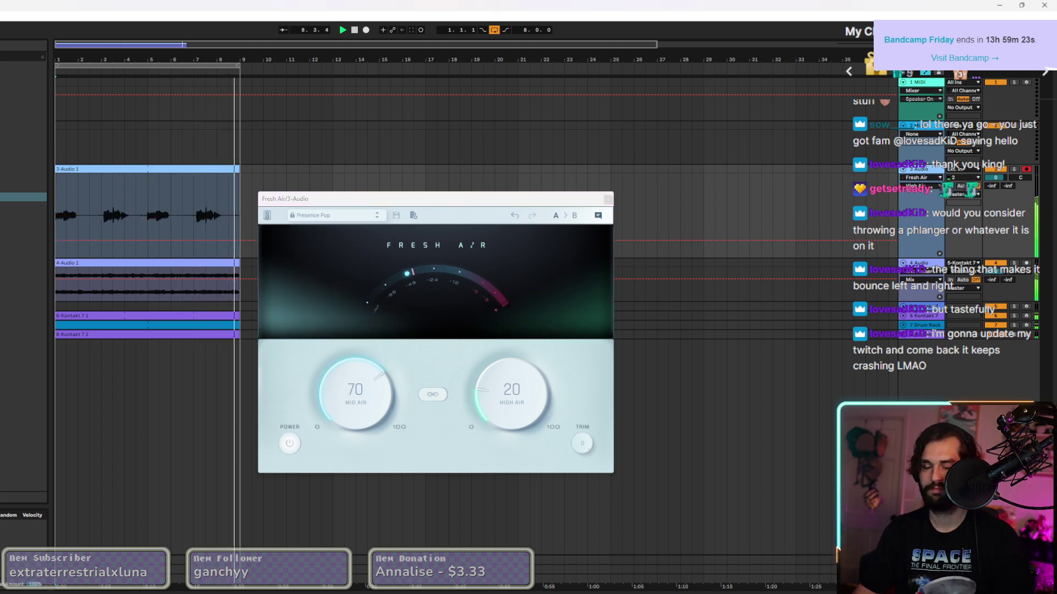
Put Fresh Air with the Presence Pop preset on 4 Audio as well and hide its window.
click(176, 593)
click(180, 273)
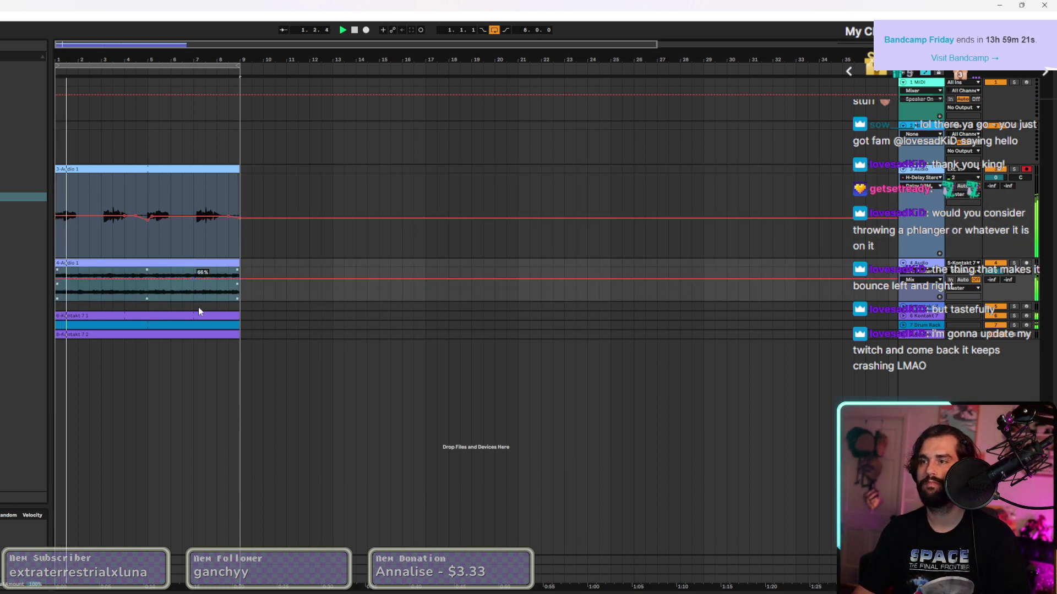
key(ctrl+alt+p)
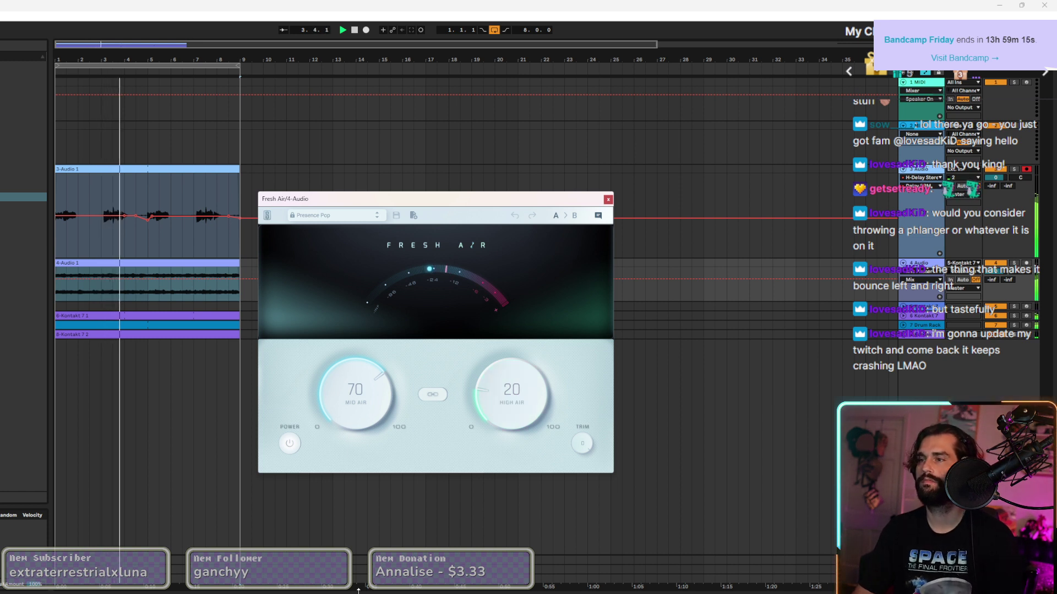
key(ctrl+alt+p)
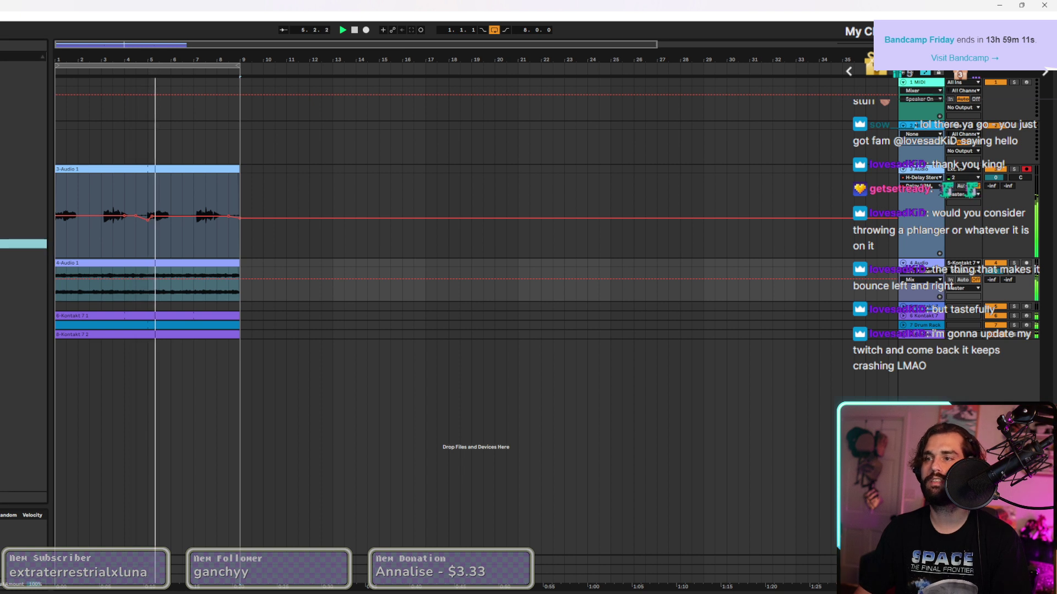
Add Storch Filter to 4 Audio and load the 90s Mixtape preset.
key(ctrl+alt+p)
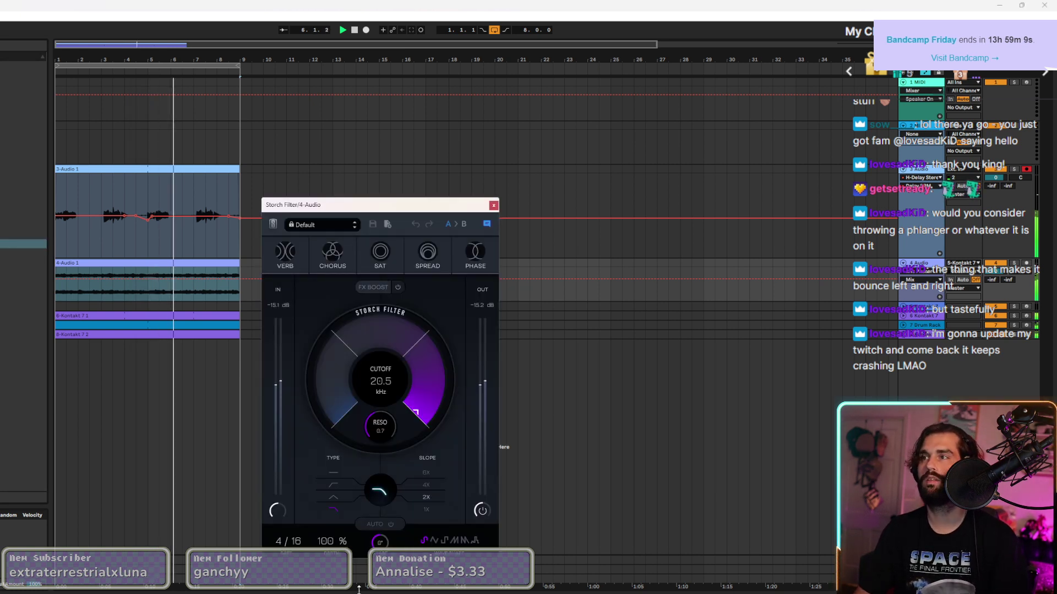
click(324, 226)
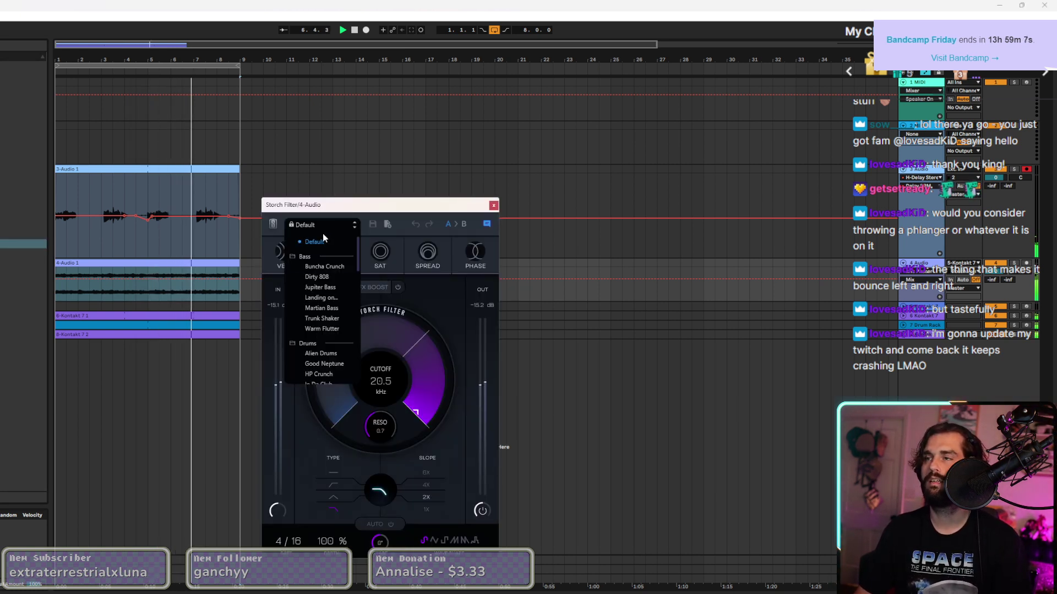
scroll(321, 366, down, 1)
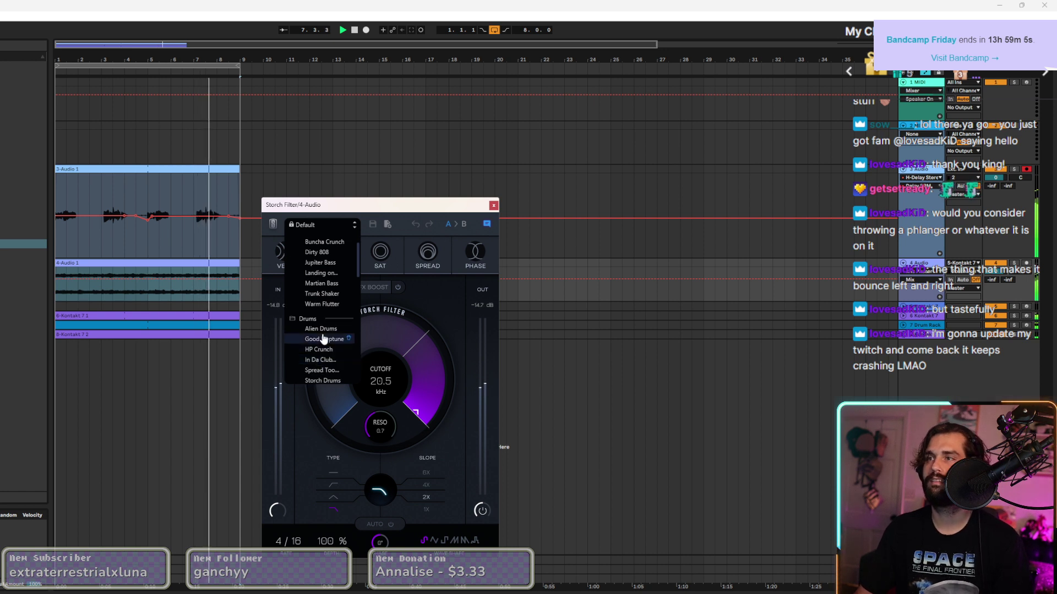
scroll(336, 351, down, 5)
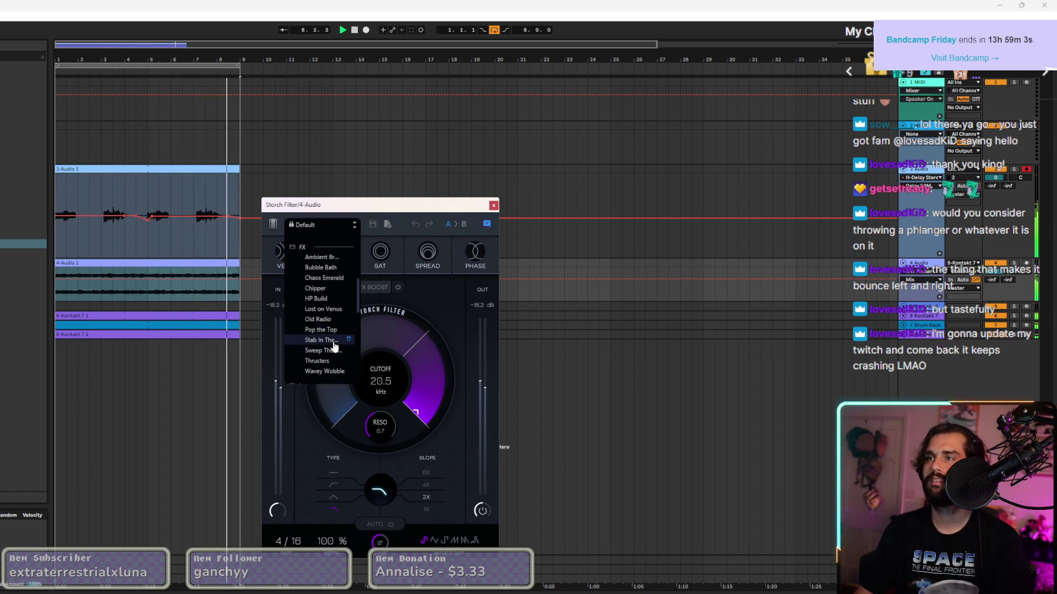
scroll(333, 347, down, 2)
click(329, 309)
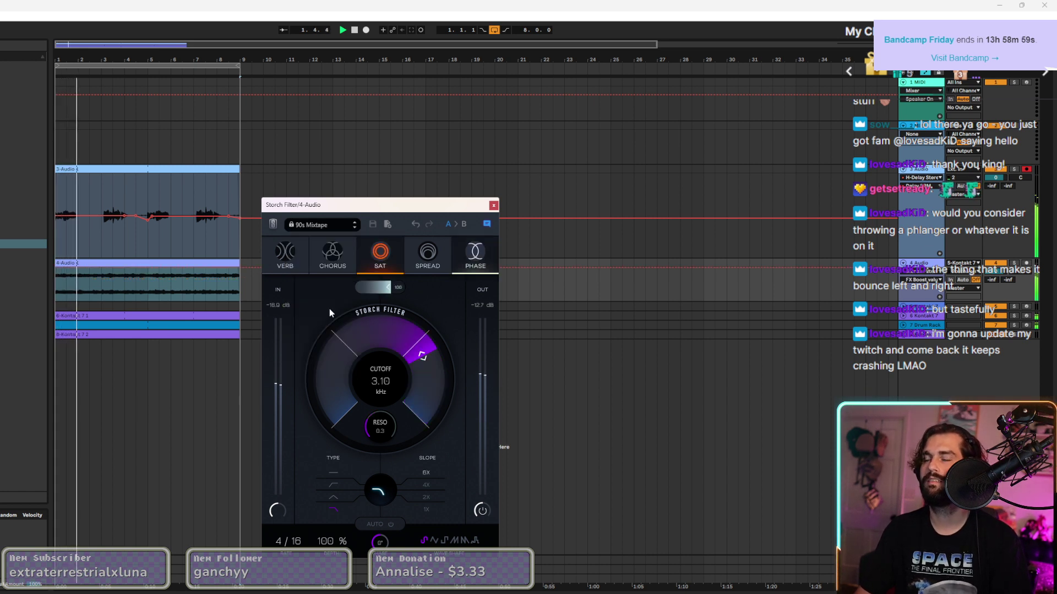
Switch Storch Filter on 4 Audio to the Slow Pluck preset from the Instruments category.
click(322, 224)
scroll(312, 369, down, 3)
scroll(312, 376, down, 4)
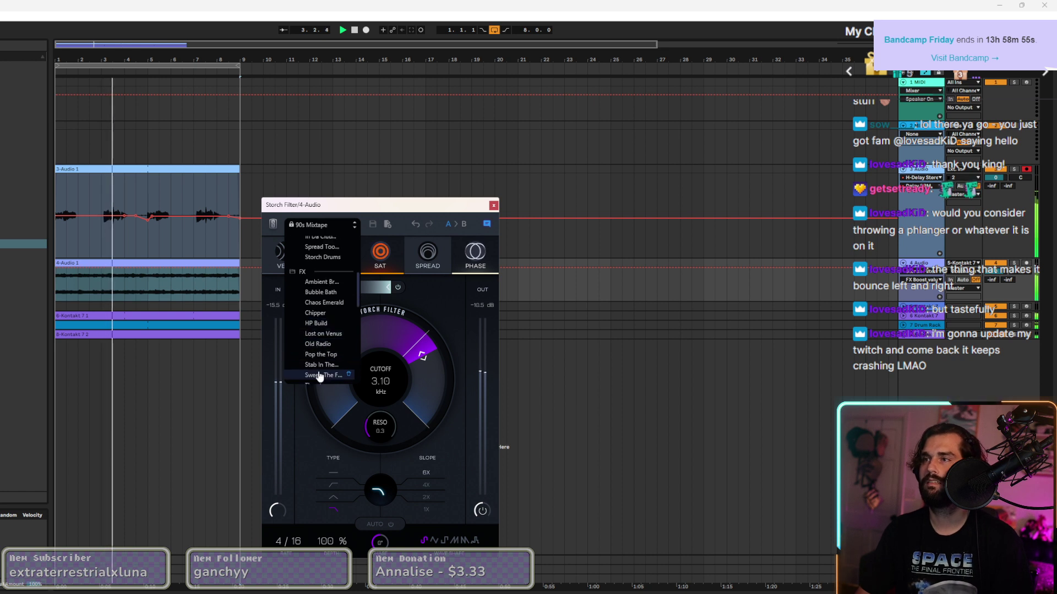
scroll(314, 379, down, 4)
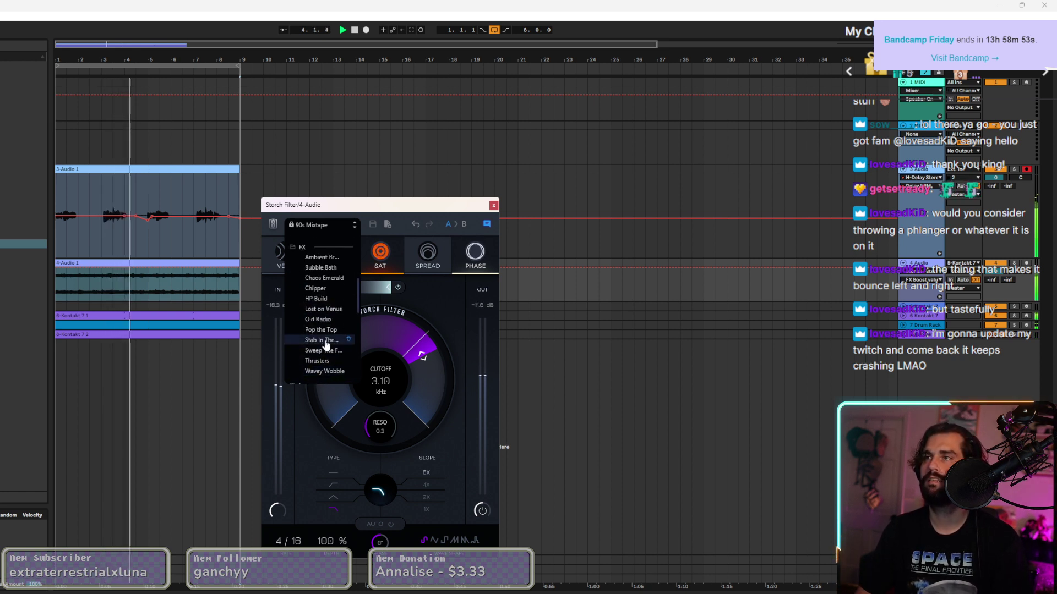
scroll(321, 357, up, 1)
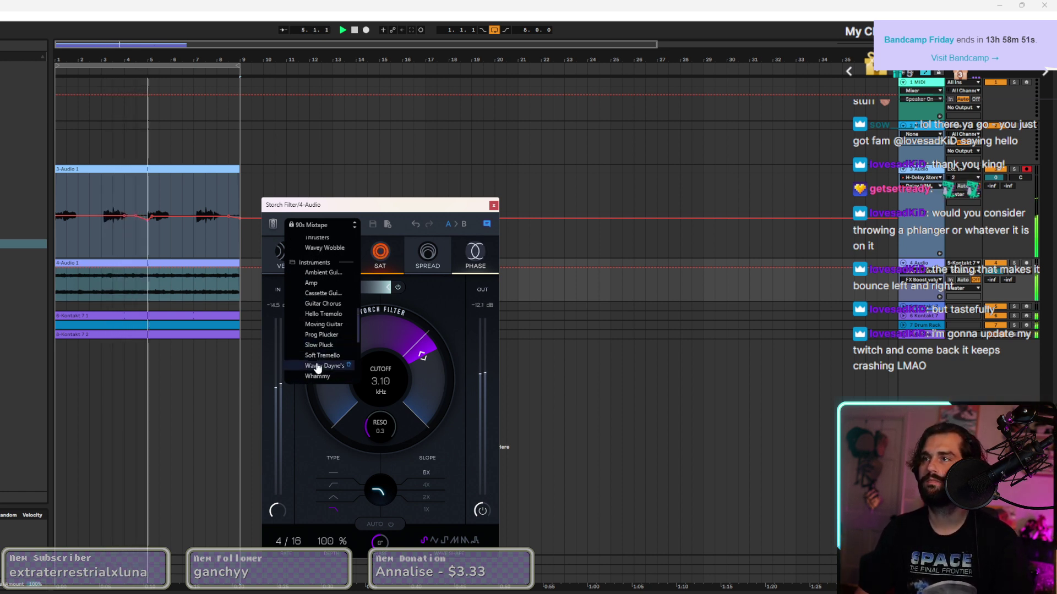
click(317, 345)
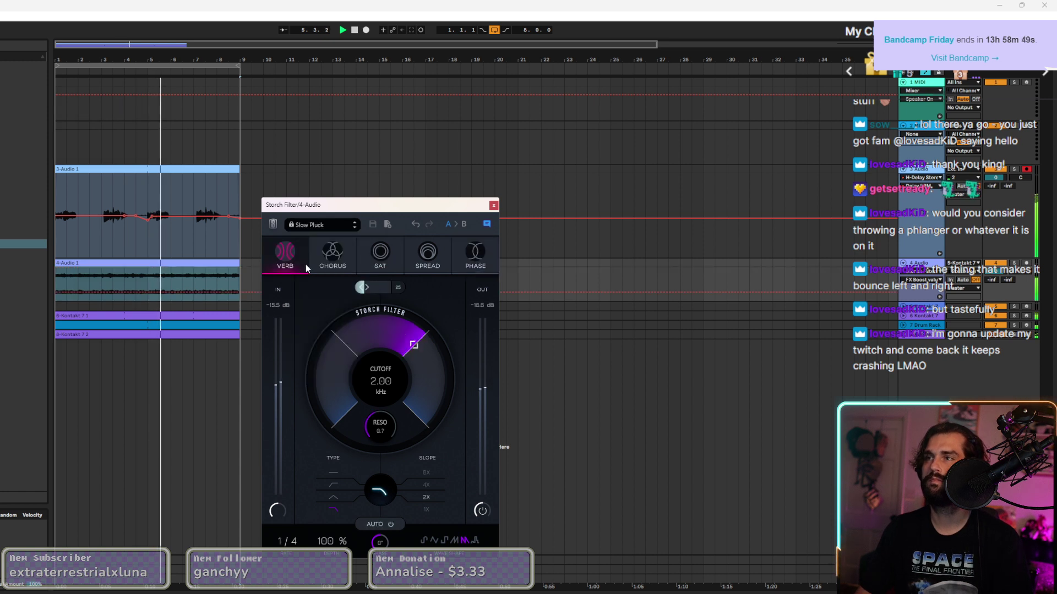
Switch Storch Filter on 4 Audio to the Moving Guitar preset from the Instruments category.
click(311, 225)
scroll(312, 374, down, 10)
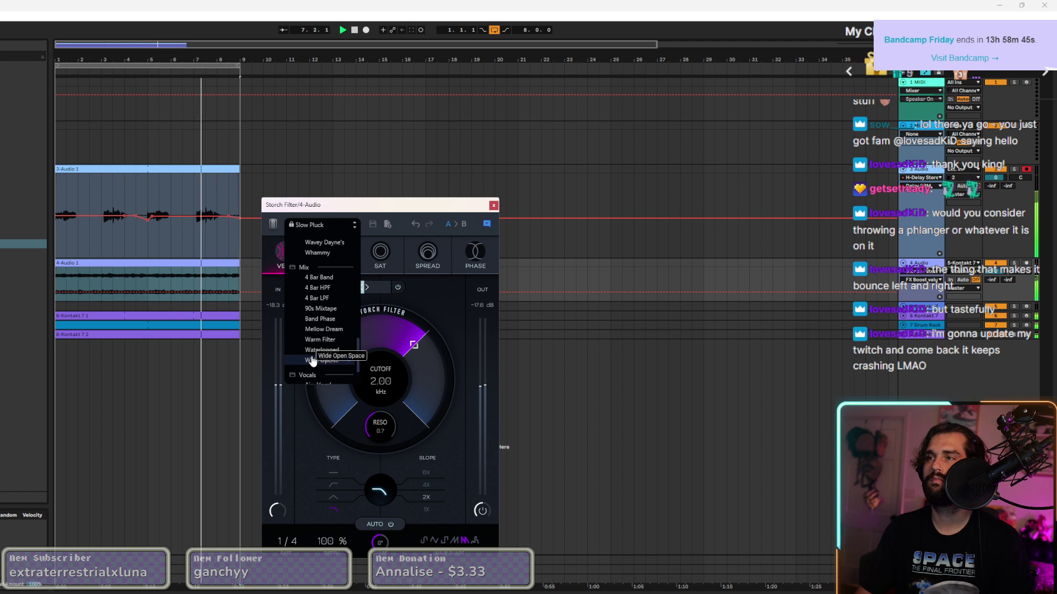
scroll(315, 366, down, 2)
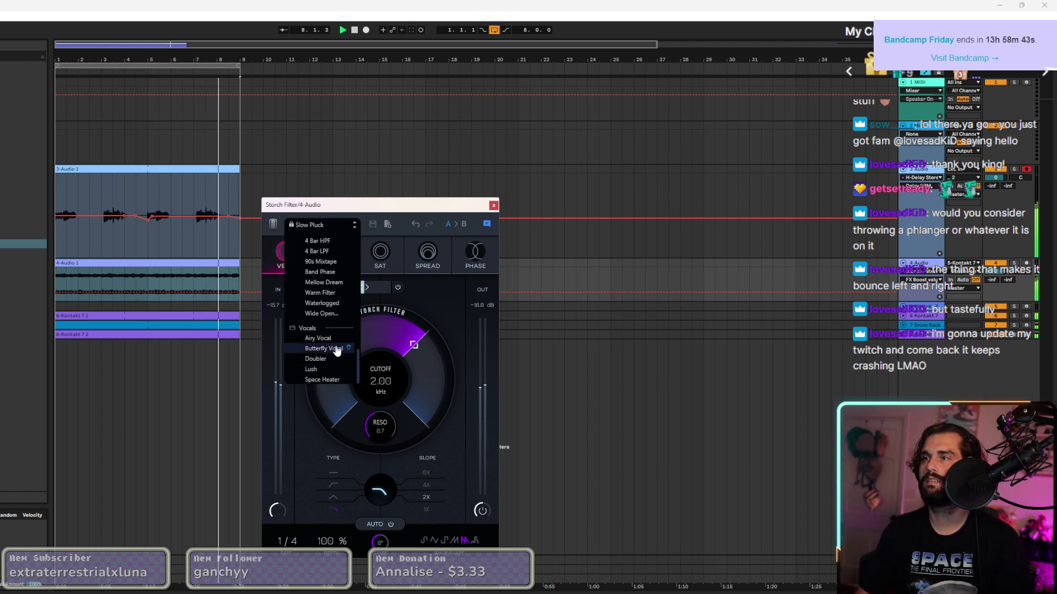
scroll(331, 353, up, 5)
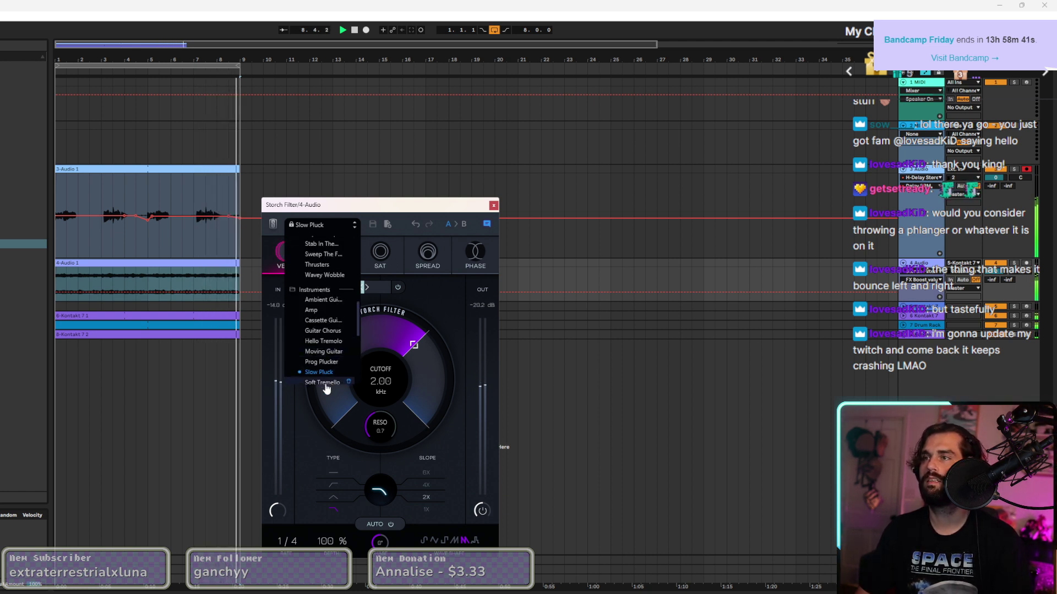
click(325, 353)
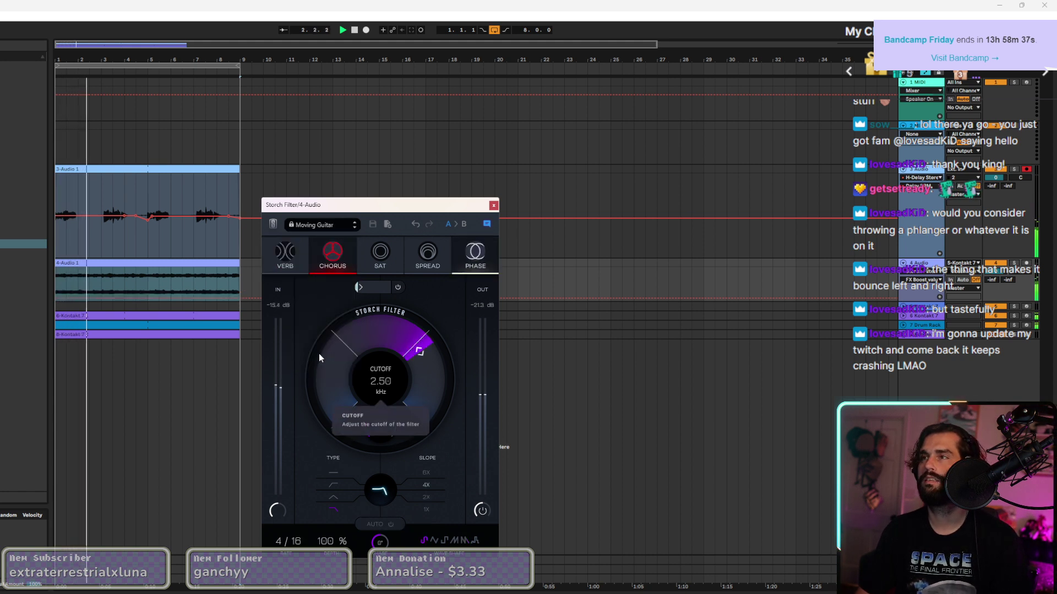
Keep the Moving Guitar preset on 4 Audio and raise Storch Filter's output gain.
click(305, 224)
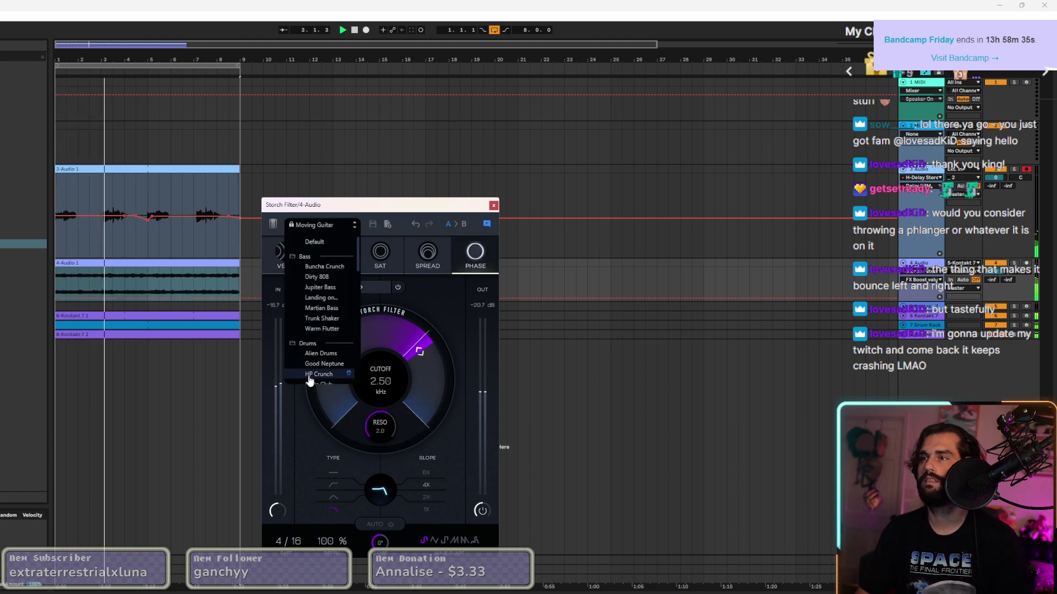
scroll(307, 376, down, 3)
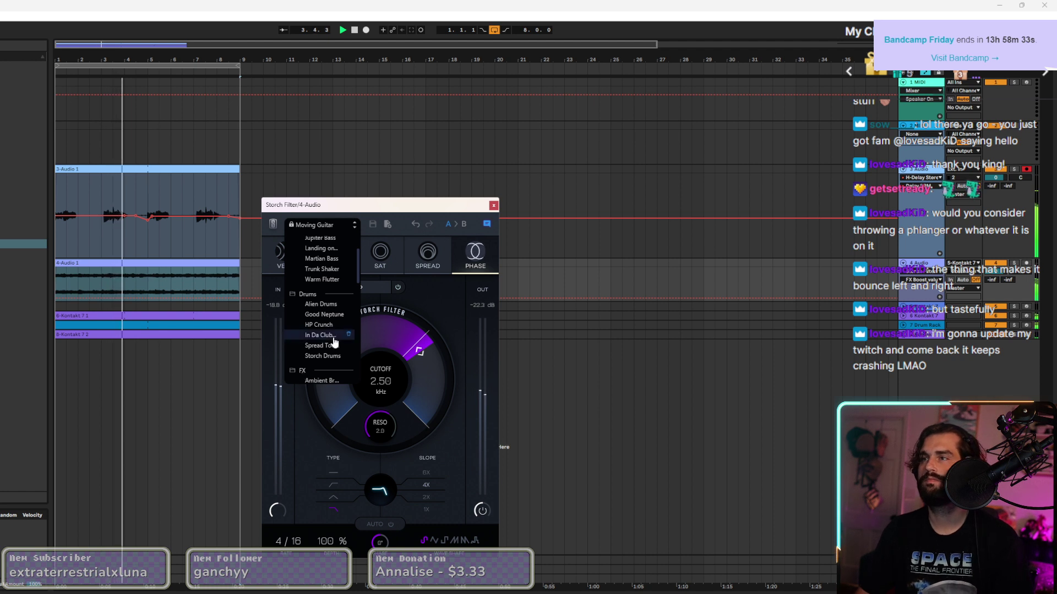
click(463, 517)
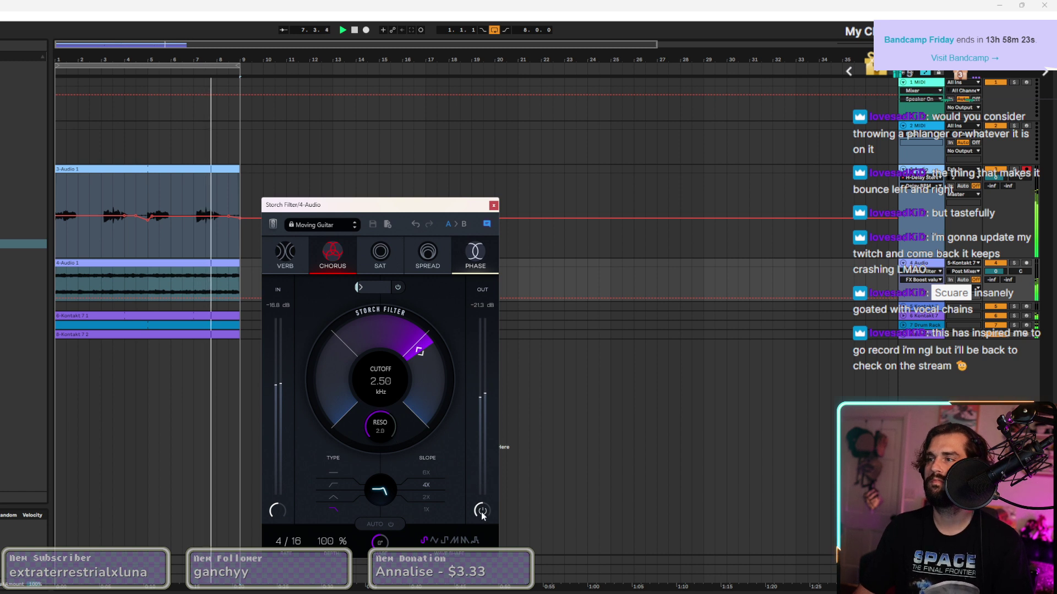
mouse_move(481, 510)
mouse_down()
mouse_move(481, 495)
mouse_move(465, 503)
mouse_up()
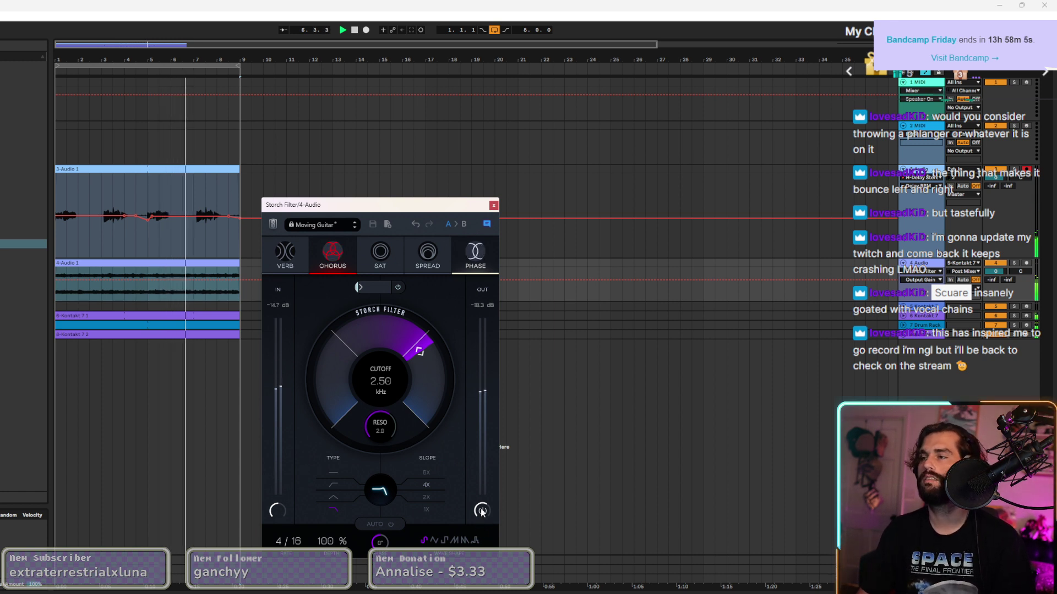
mouse_move(481, 502)
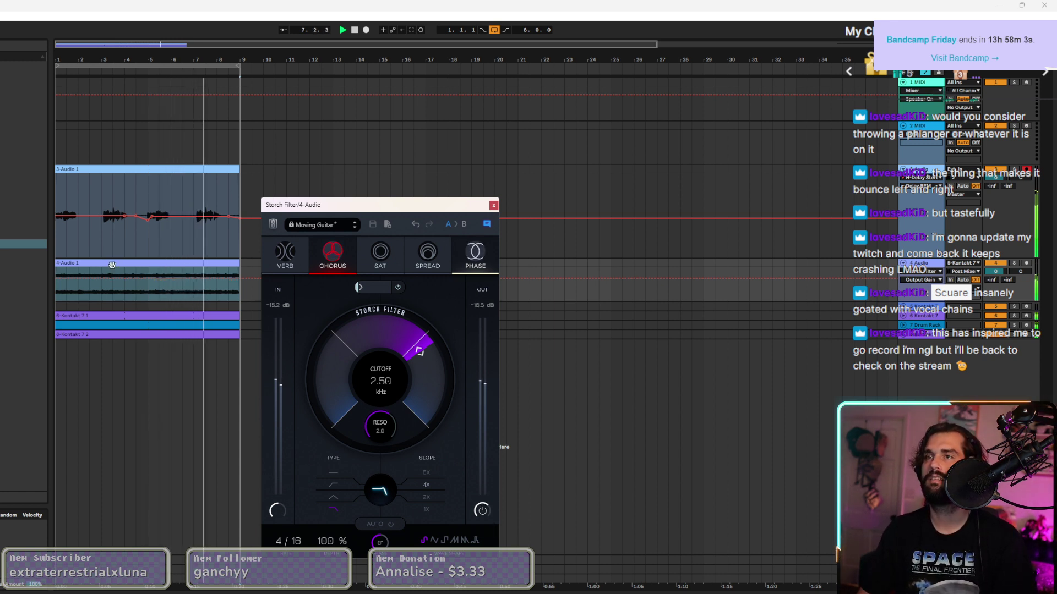
Add Storch Filter to the 6-Kontakt 7 track and load the In Da Club Bathroom preset from the Drums category.
click(123, 327)
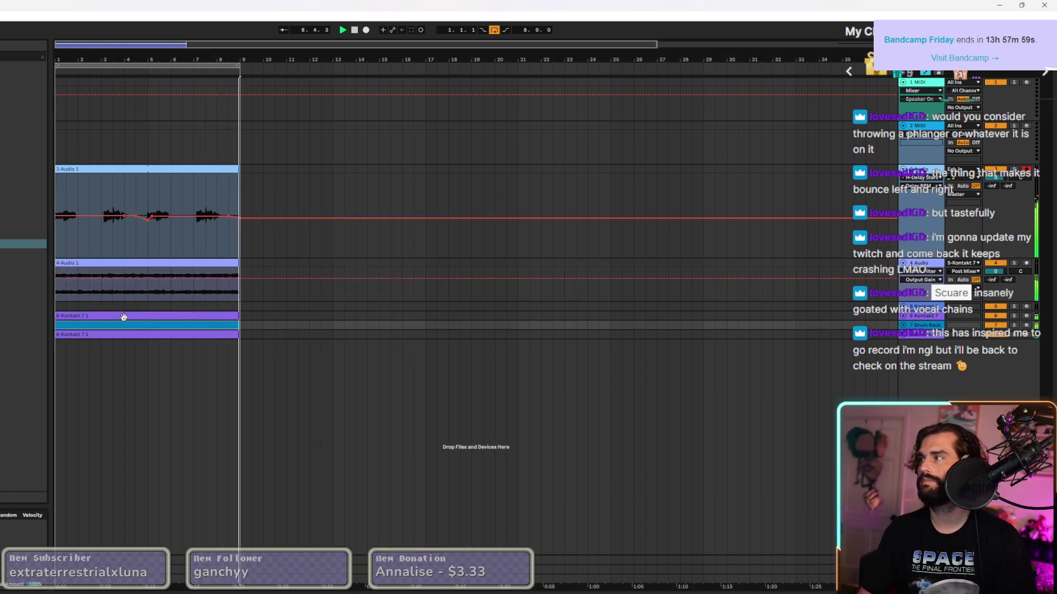
click(128, 314)
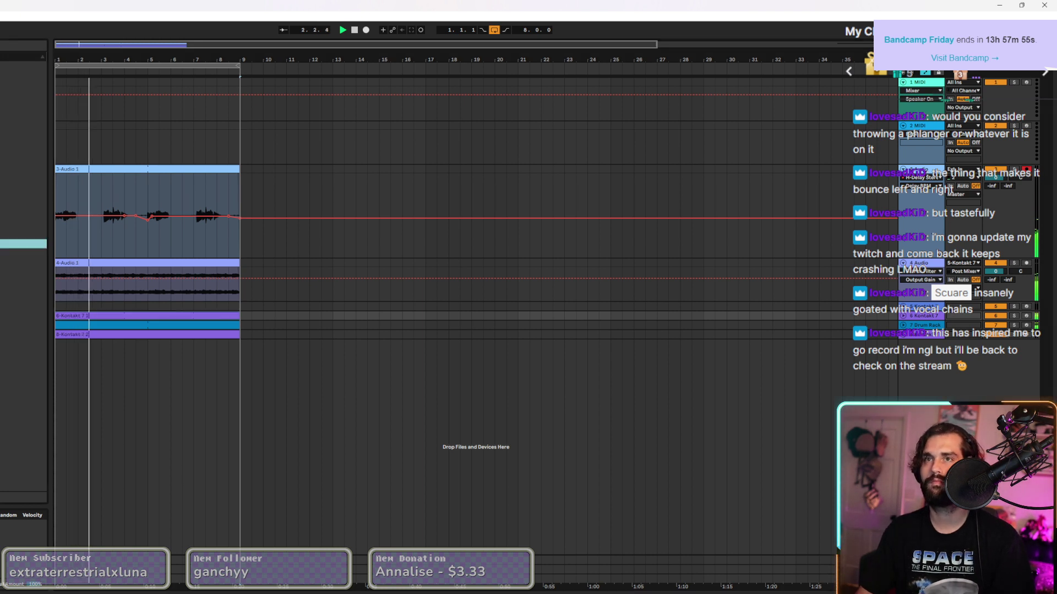
click(348, 592)
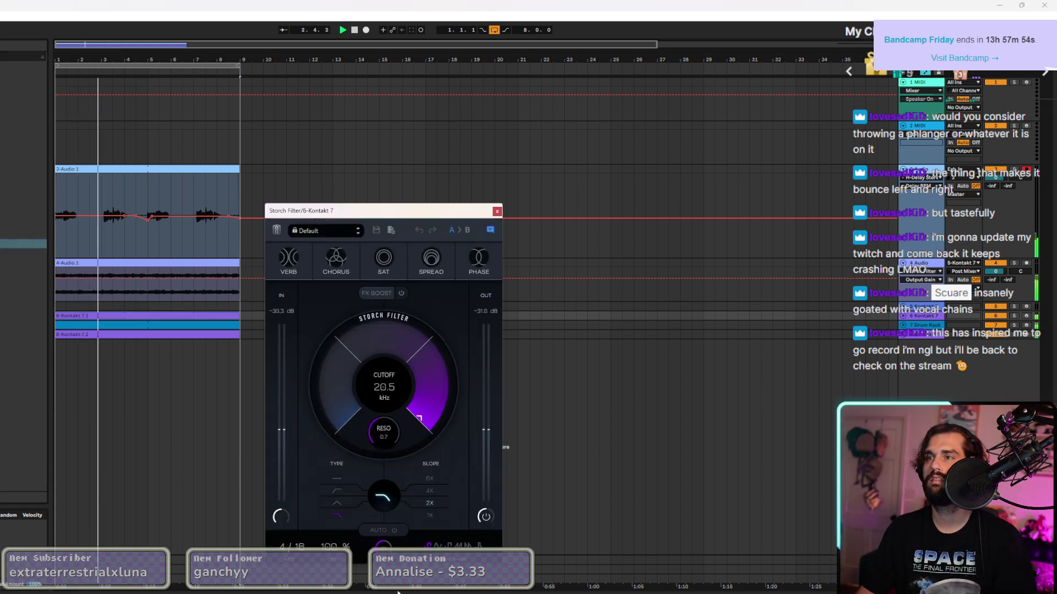
click(319, 234)
scroll(330, 308, down, 5)
scroll(338, 325, up, 3)
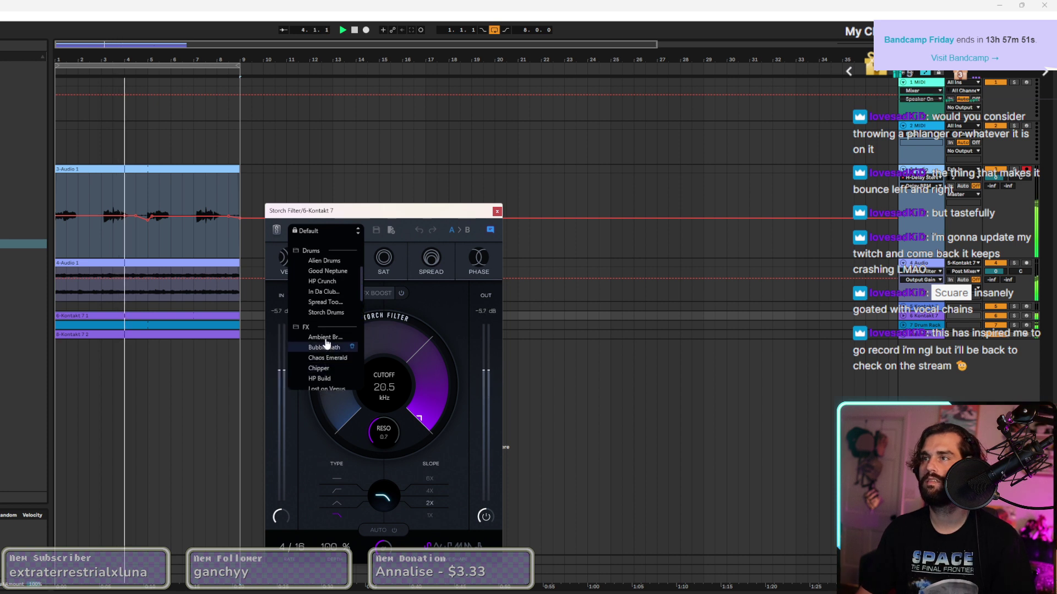
click(338, 291)
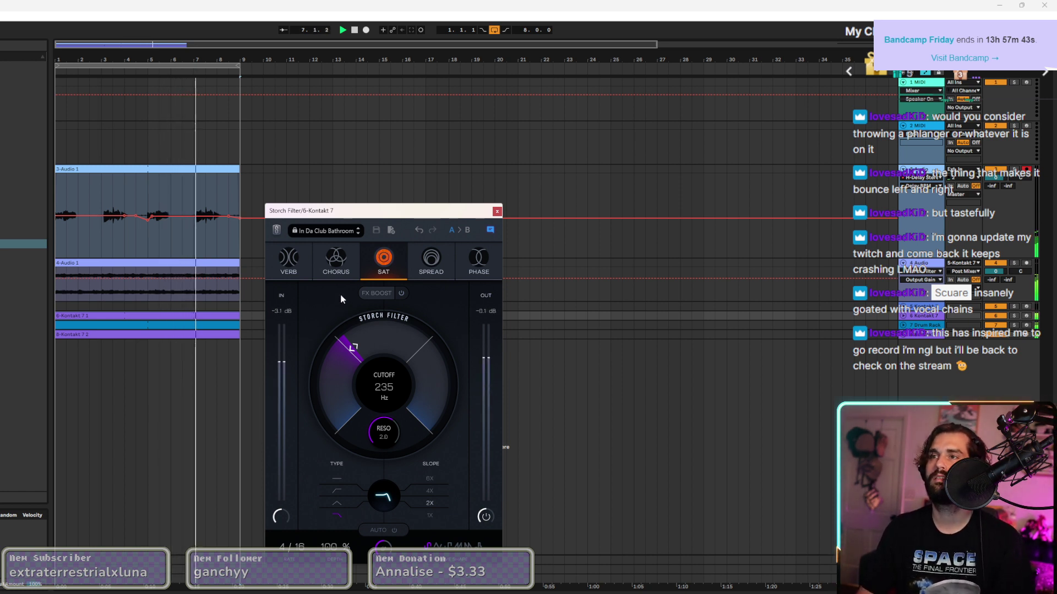
Try the Spread Too Thin drum preset in Storch Filter on 6-Kontakt 7.
click(327, 230)
scroll(333, 352, down, 2)
scroll(328, 368, down, 2)
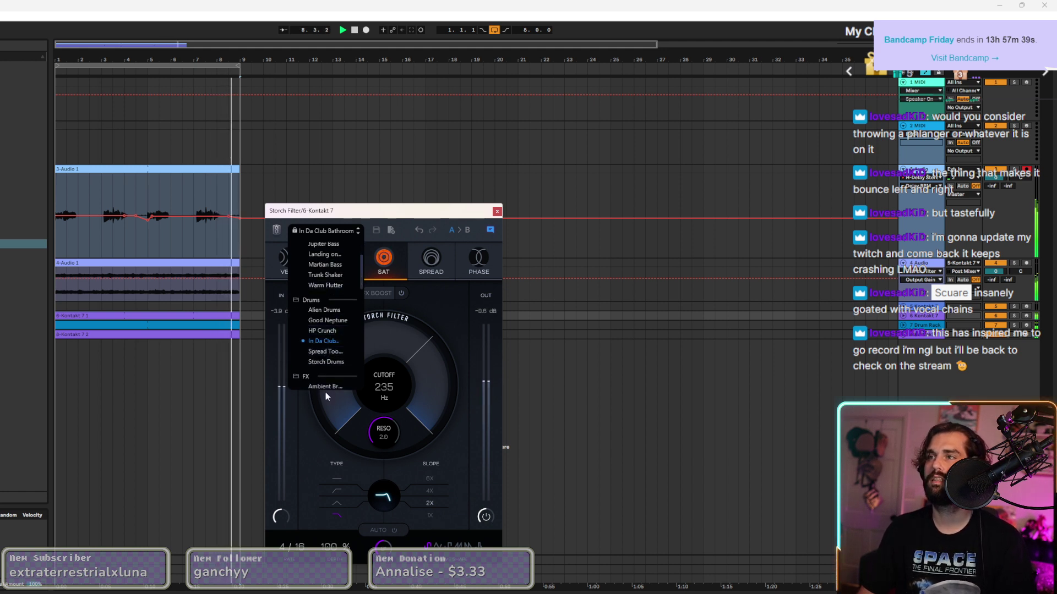
click(333, 353)
Switch Storch Filter on 6-Kontakt 7 to the Storch Drums preset and hide its window.
click(328, 230)
scroll(331, 361, up, 3)
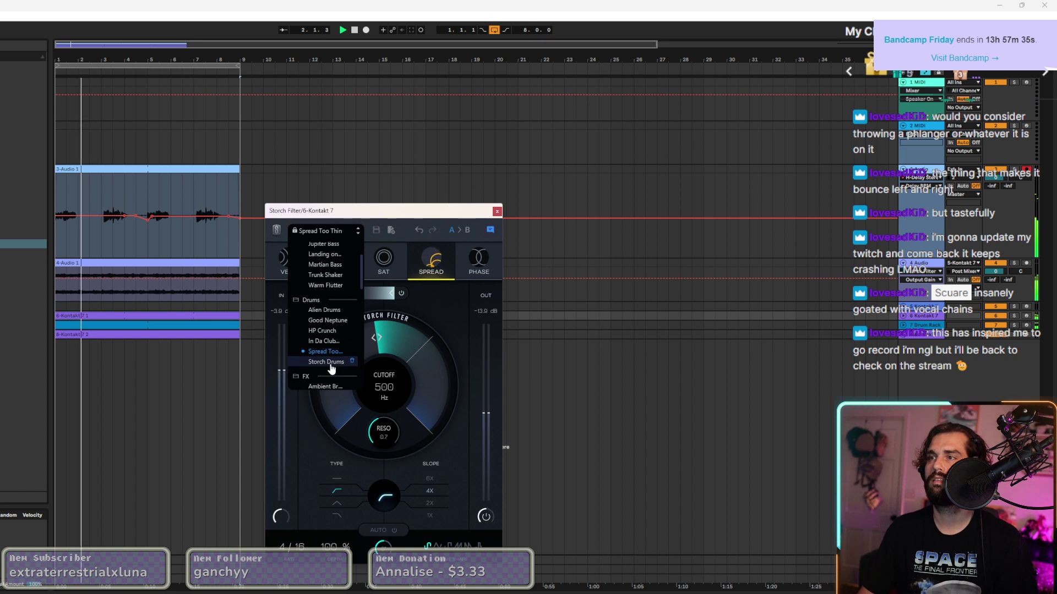
click(329, 385)
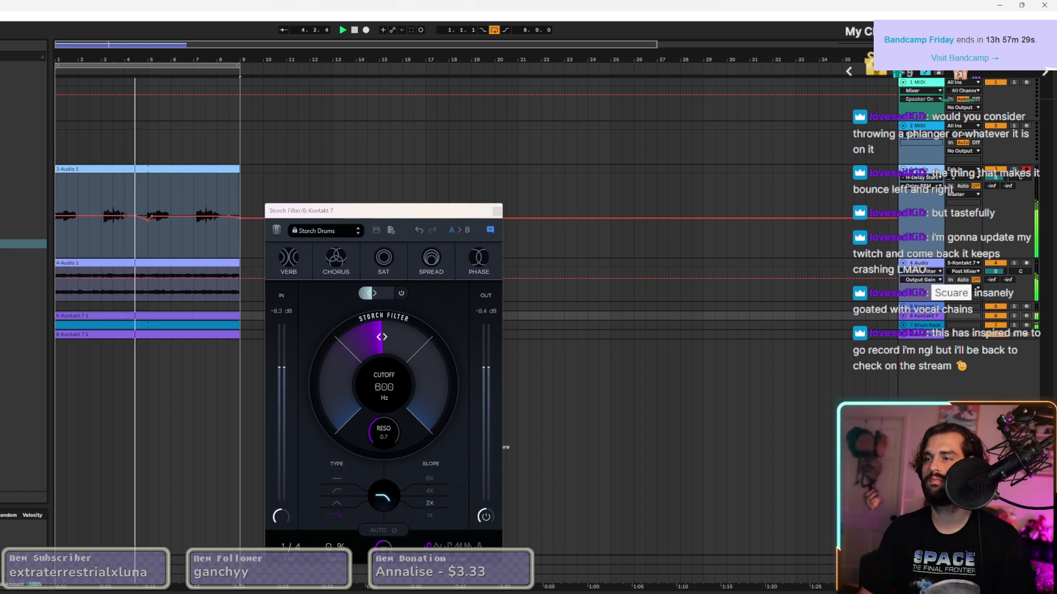
click(497, 211)
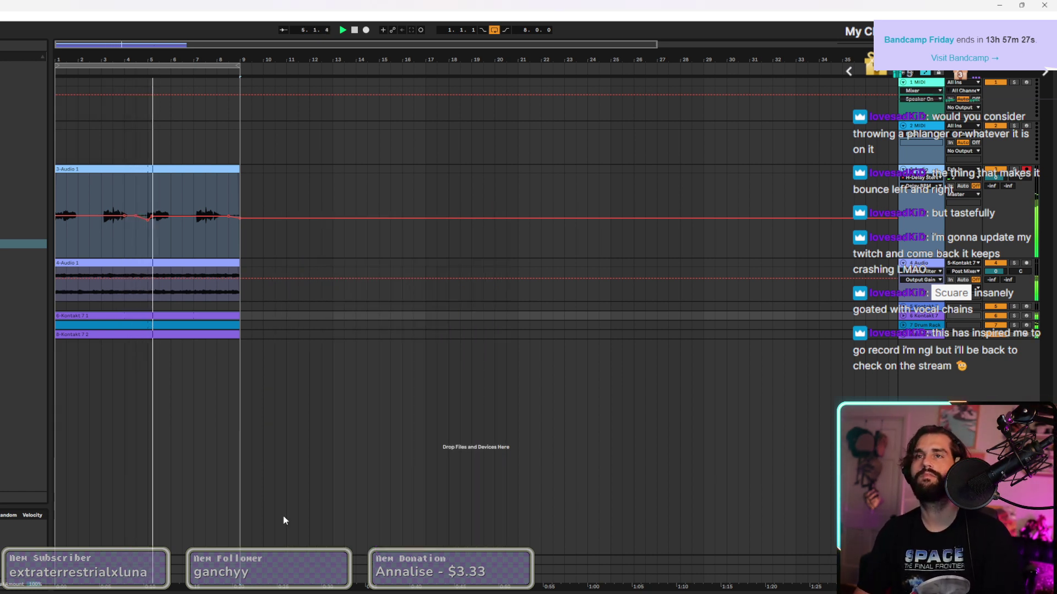
Add MetaTune to 3 Audio and go through its seven-page introductory tour until it is dismissed.
click(144, 166)
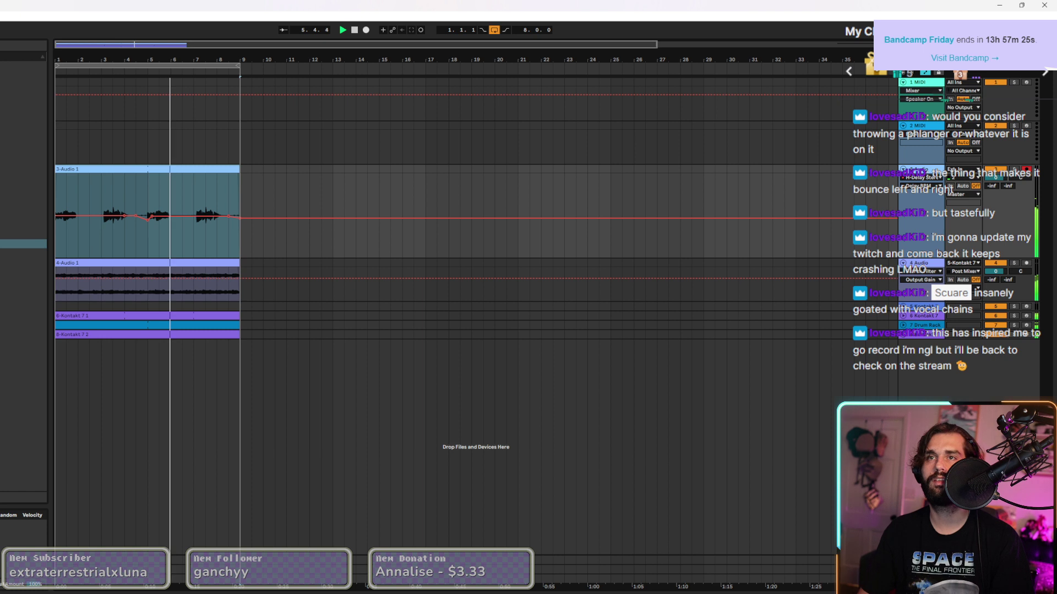
drag(22, 225, 95, 329)
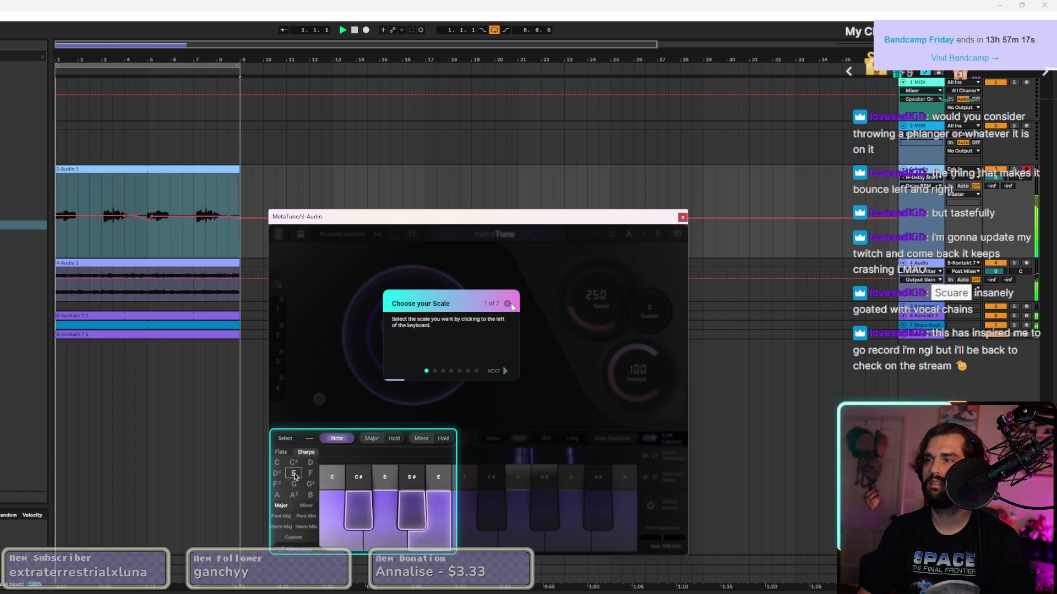
click(505, 372)
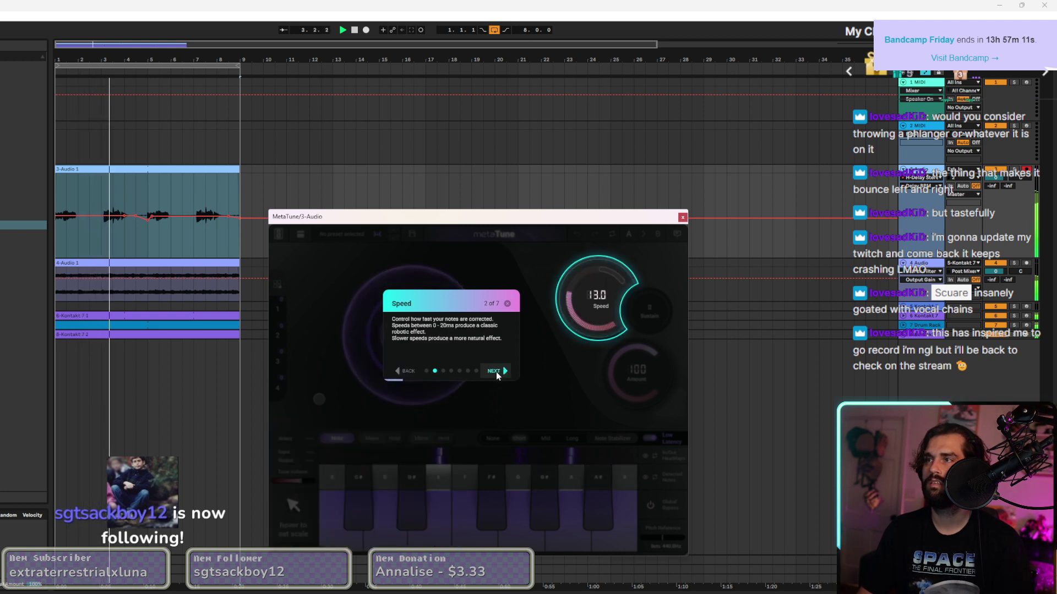
click(494, 373)
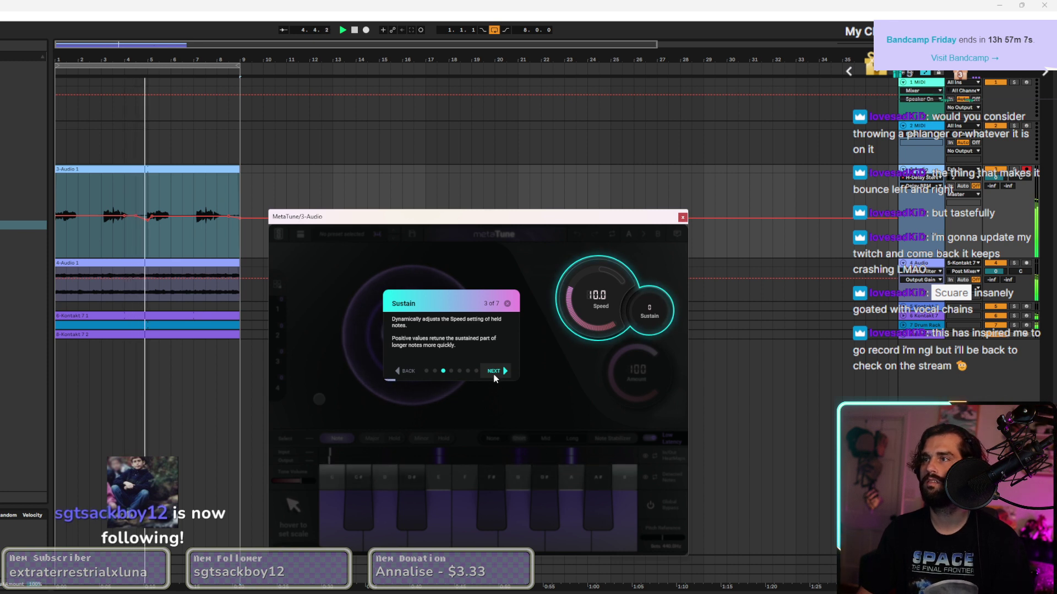
click(494, 373)
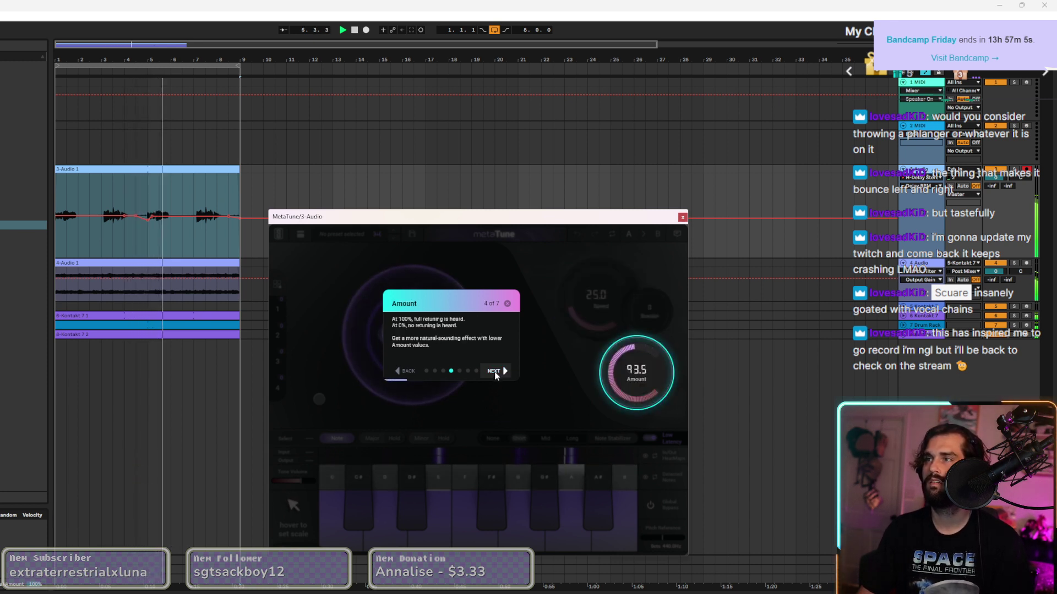
click(494, 372)
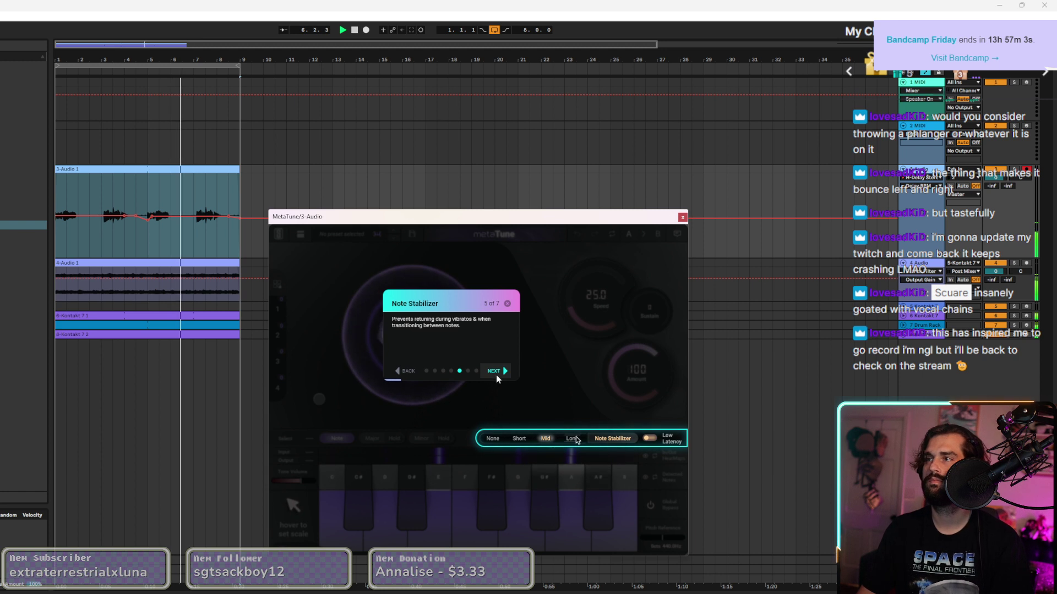
click(494, 371)
click(493, 374)
click(493, 374)
click(507, 305)
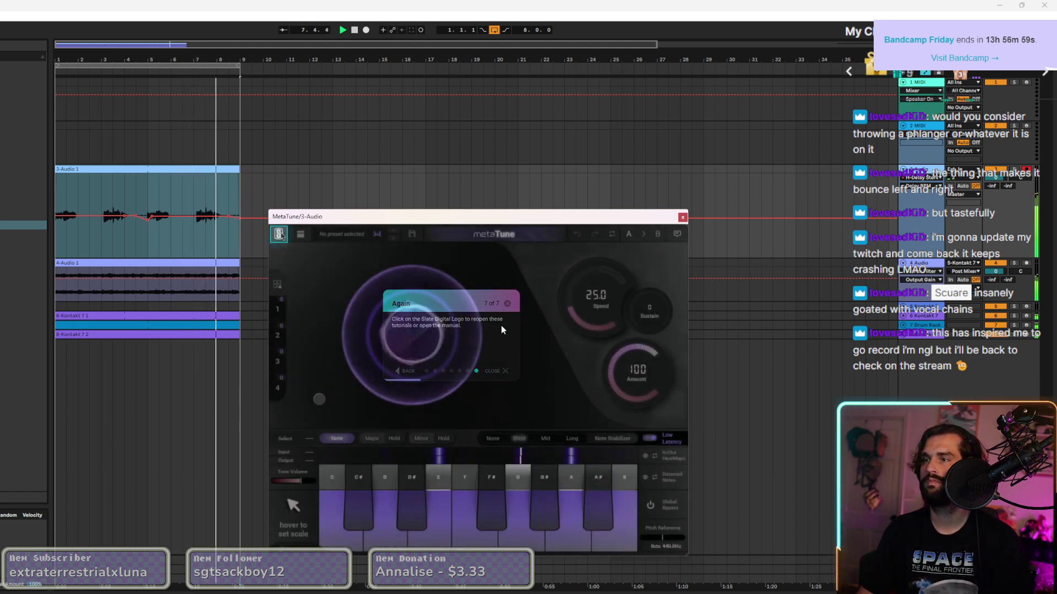
Set MetaTune on 3 Audio to the C major scale, with Speed at 133 and Sustain at 83.
click(279, 464)
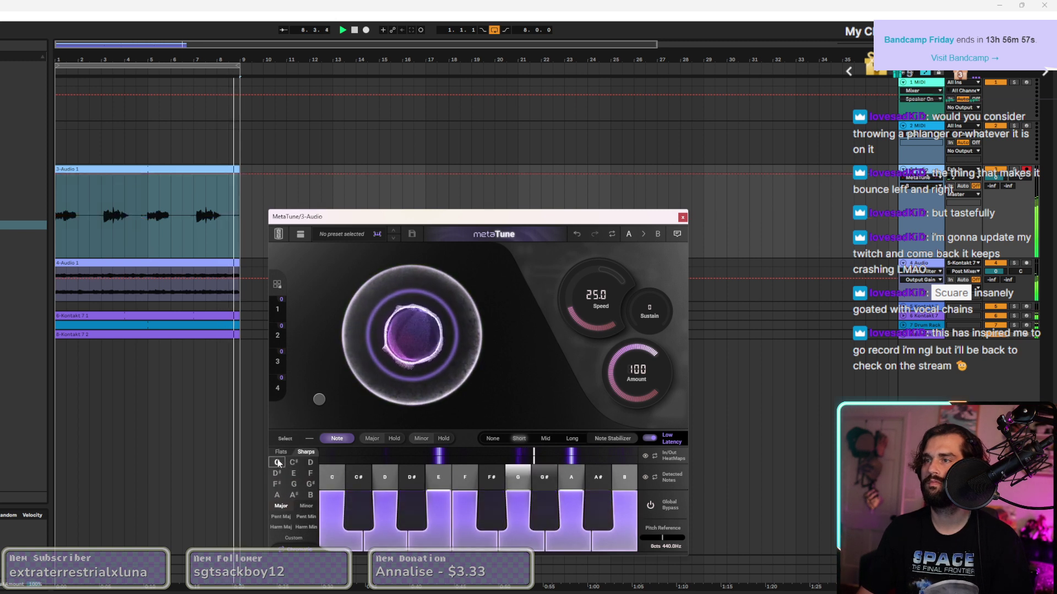
click(296, 517)
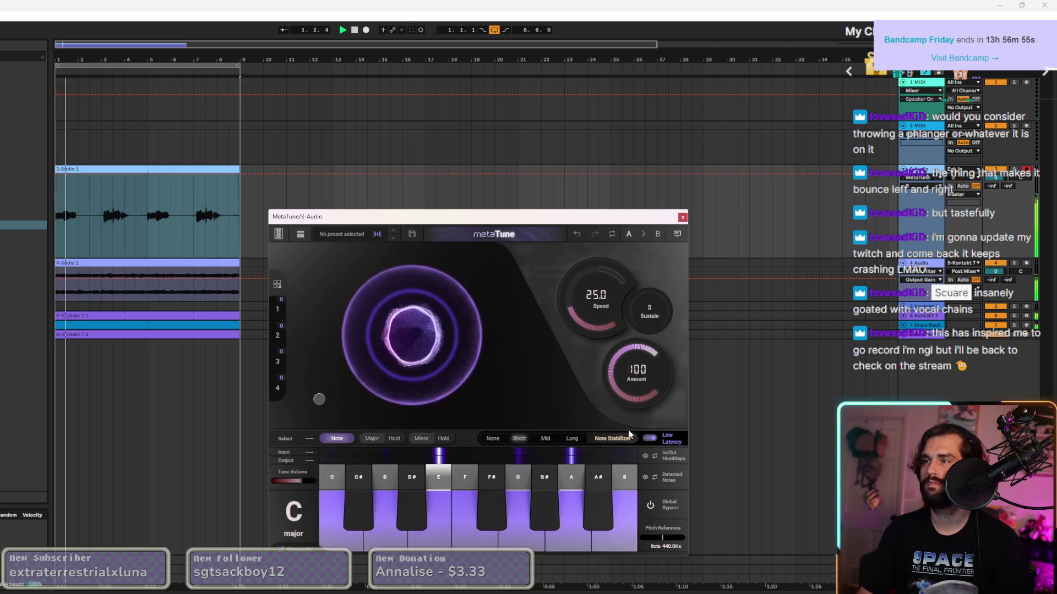
drag(601, 306, 613, 380)
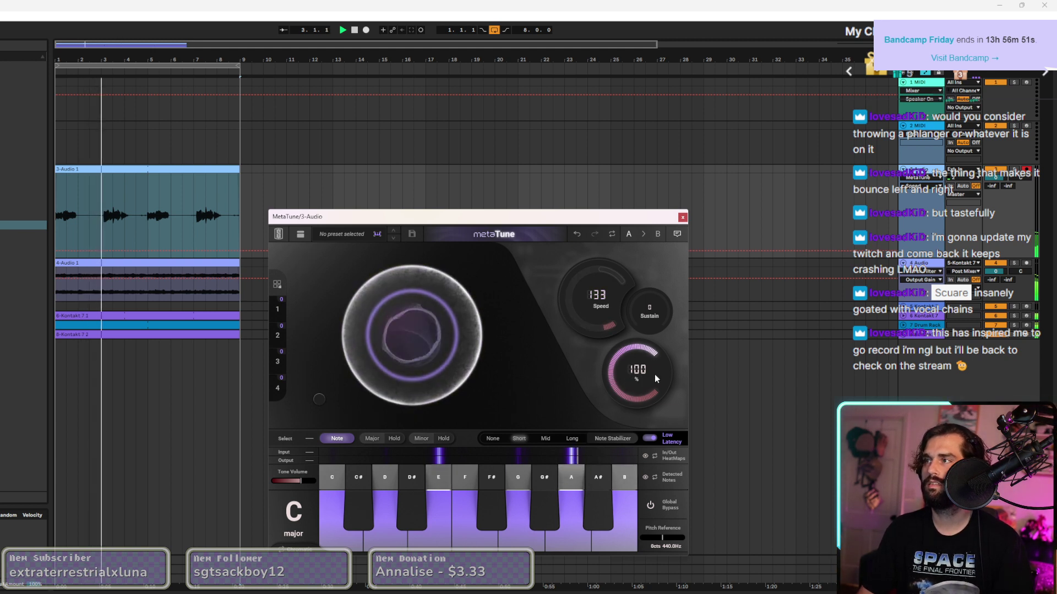
drag(658, 320, 656, 256)
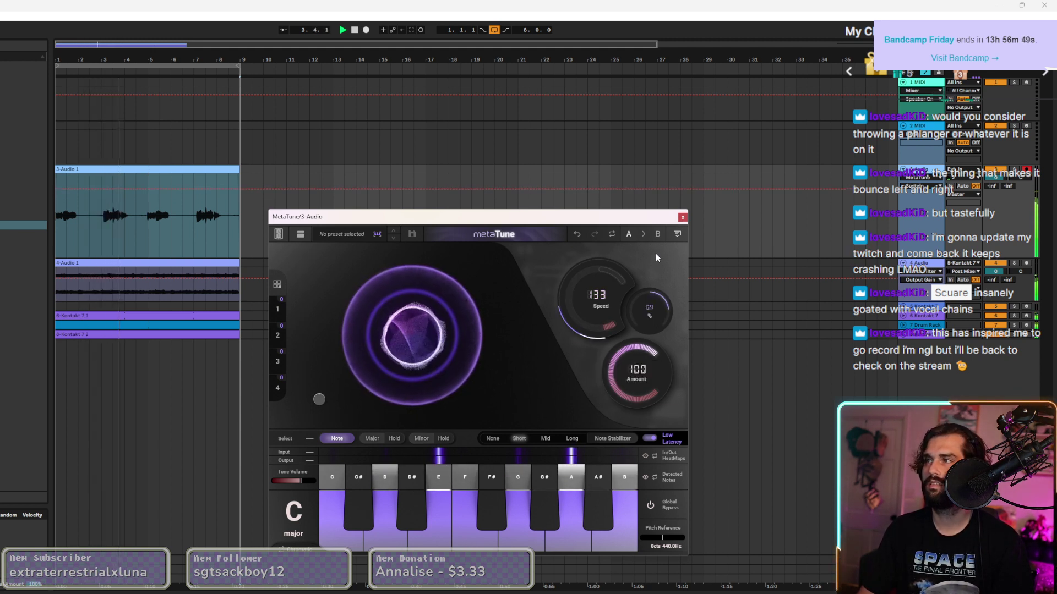
drag(645, 291, 641, 307)
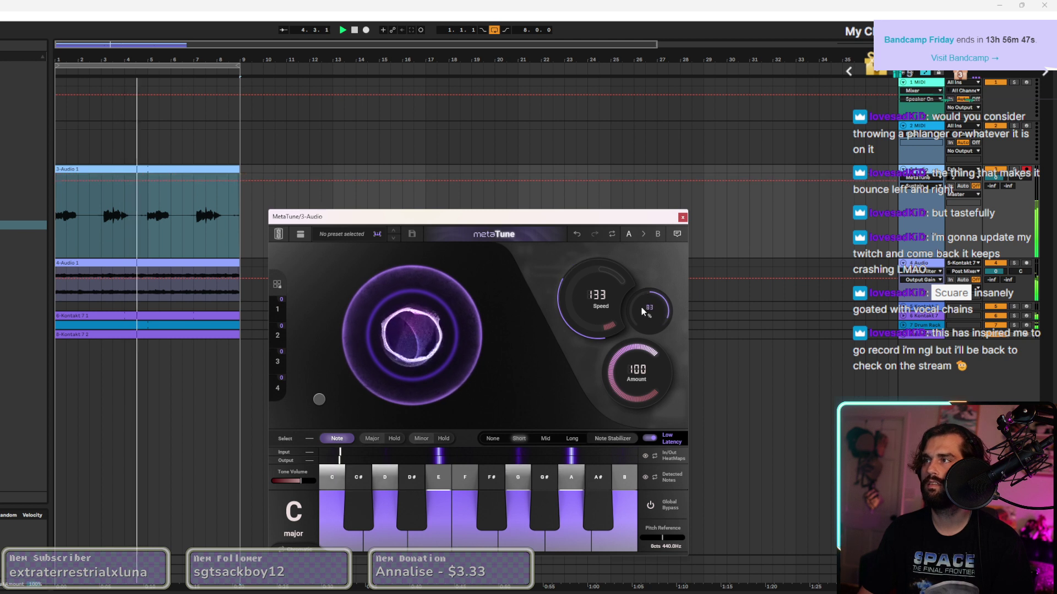
Set MetaTune's Speed to 32.5 and its Amount to 90.8.
mouse_move(533, 481)
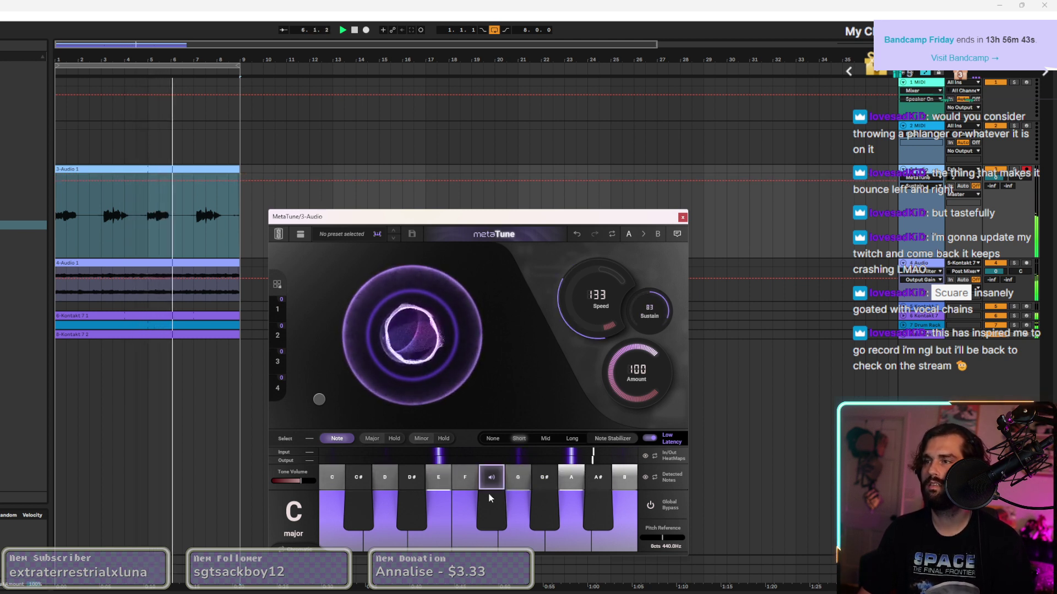
drag(597, 300, 597, 324)
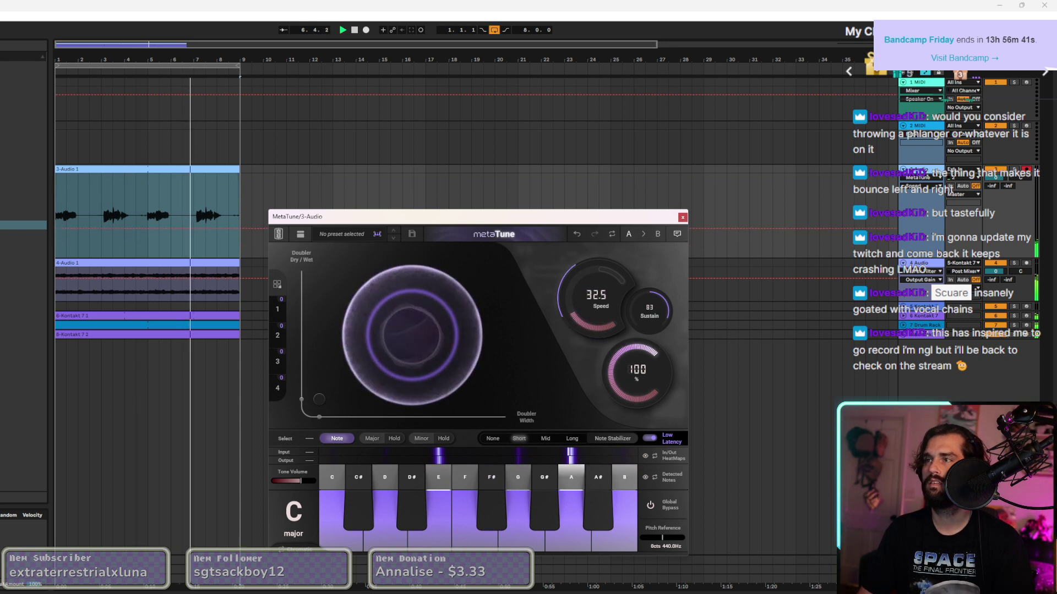
drag(323, 400, 324, 407)
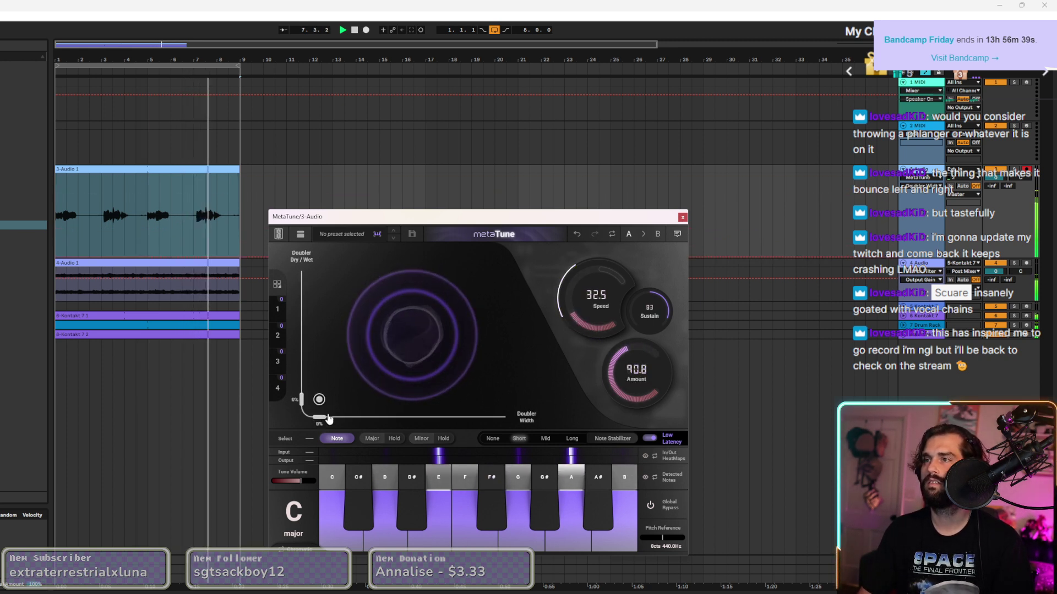
Set MetaTune's doubler to full width with a dry/wet mix of about 18%.
drag(319, 418, 412, 340)
drag(302, 340, 302, 362)
drag(412, 417, 456, 417)
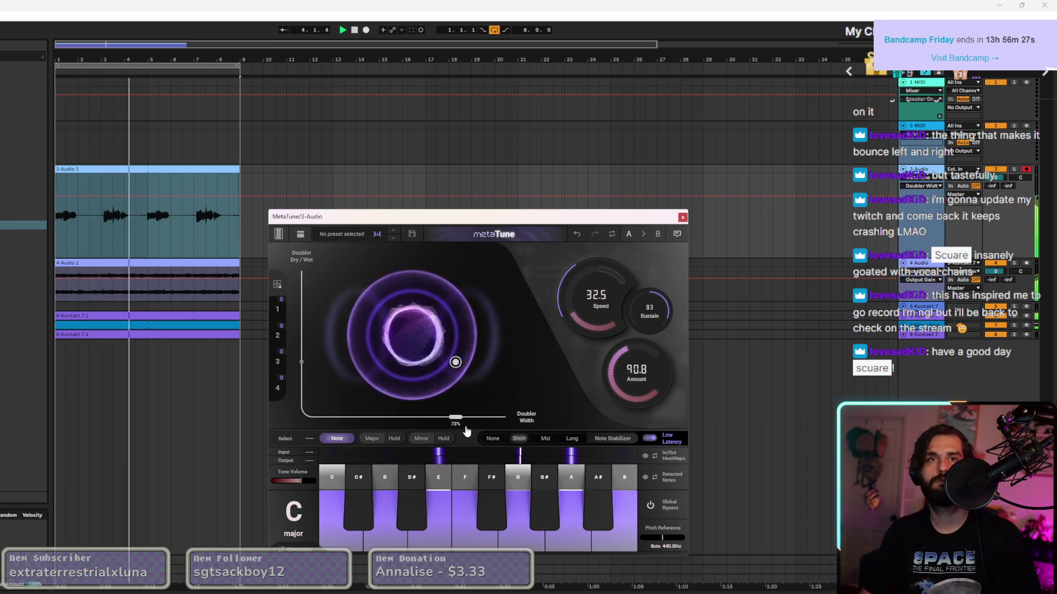
drag(454, 417, 470, 428)
drag(477, 362, 505, 376)
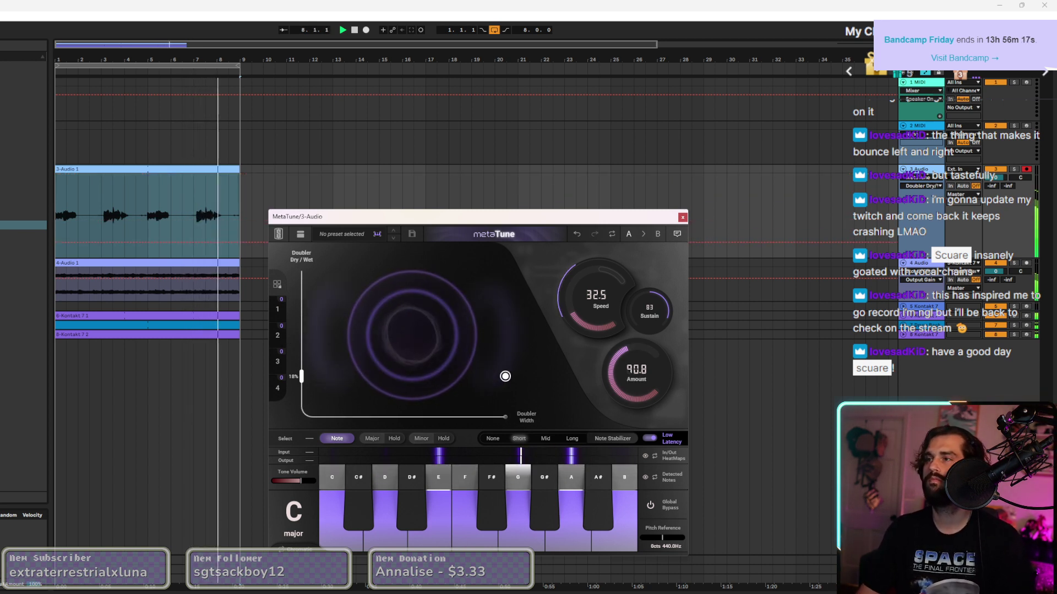
Set MetaTune's Speed on 3 Audio to 16.1 and switch its note selection mode to Major.
drag(597, 300, 597, 283)
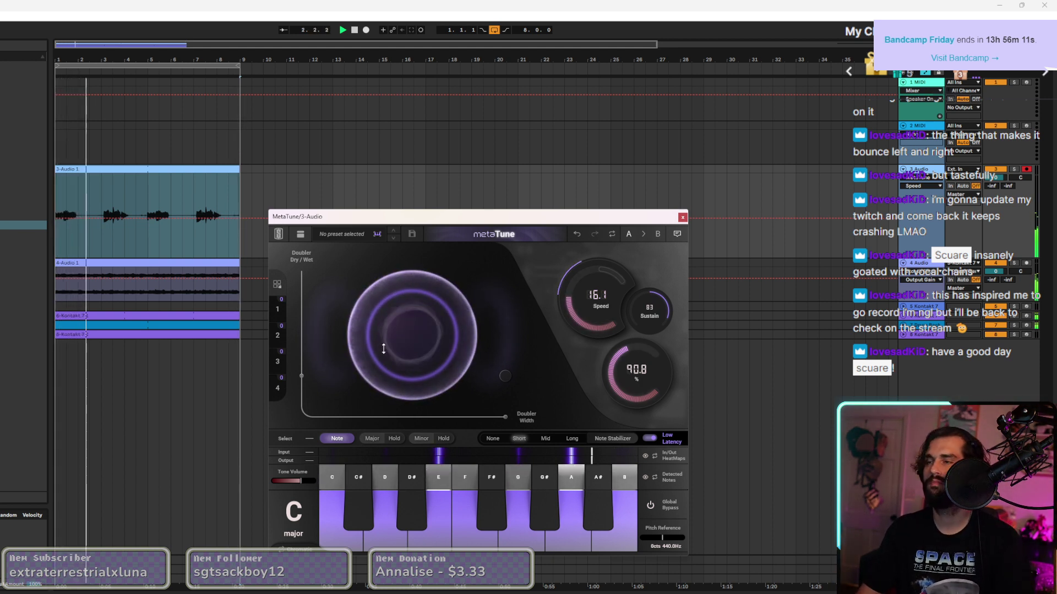
click(368, 439)
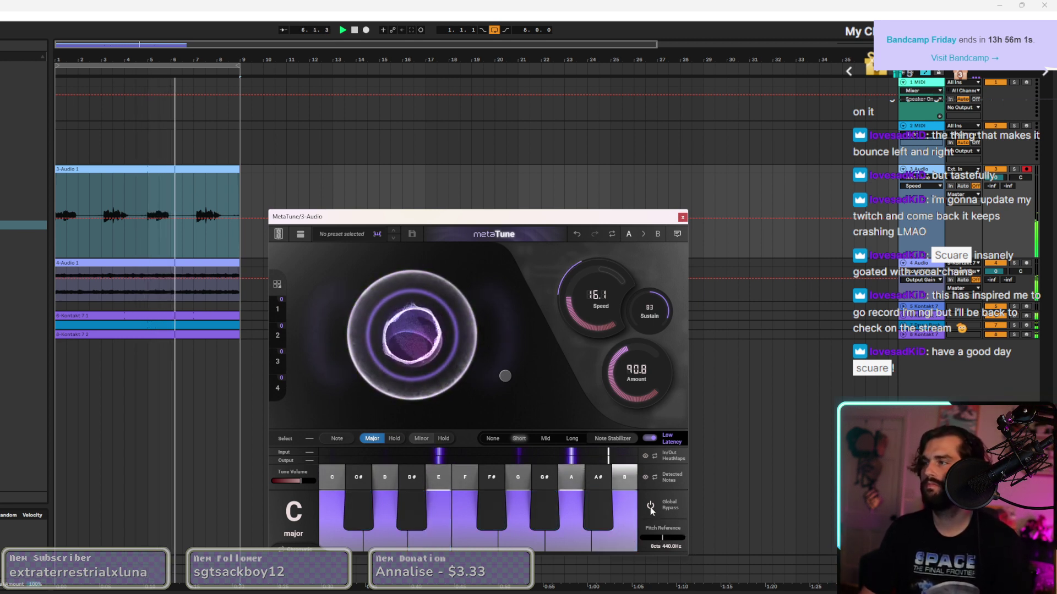
Try MetaTune's doubler at 82% width, set it to full width with 100% dry/wet, and close the plug-in window.
mouse_move(506, 380)
drag(506, 379, 473, 377)
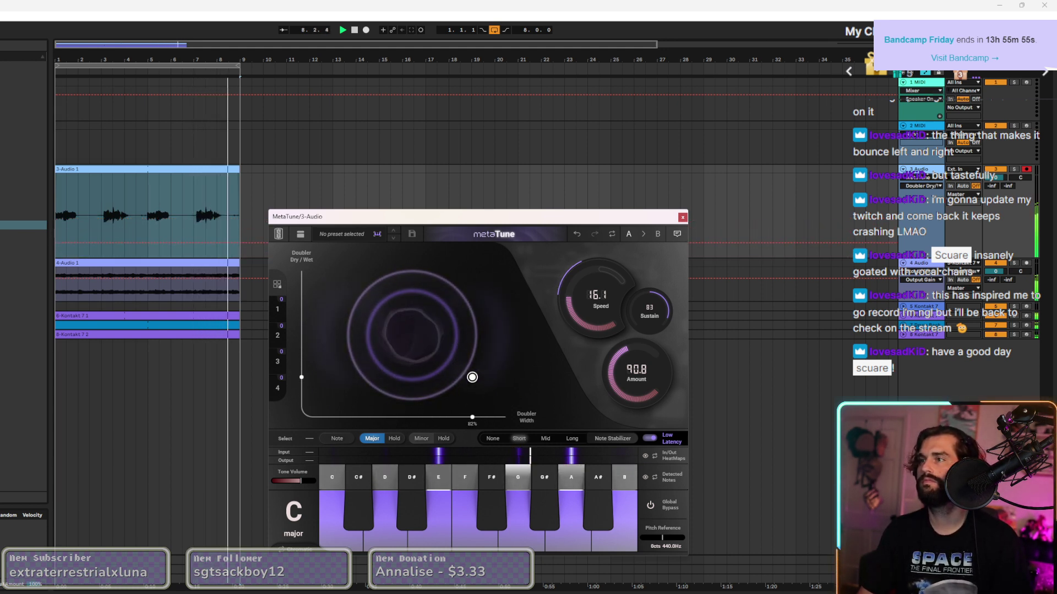
mouse_move(471, 375)
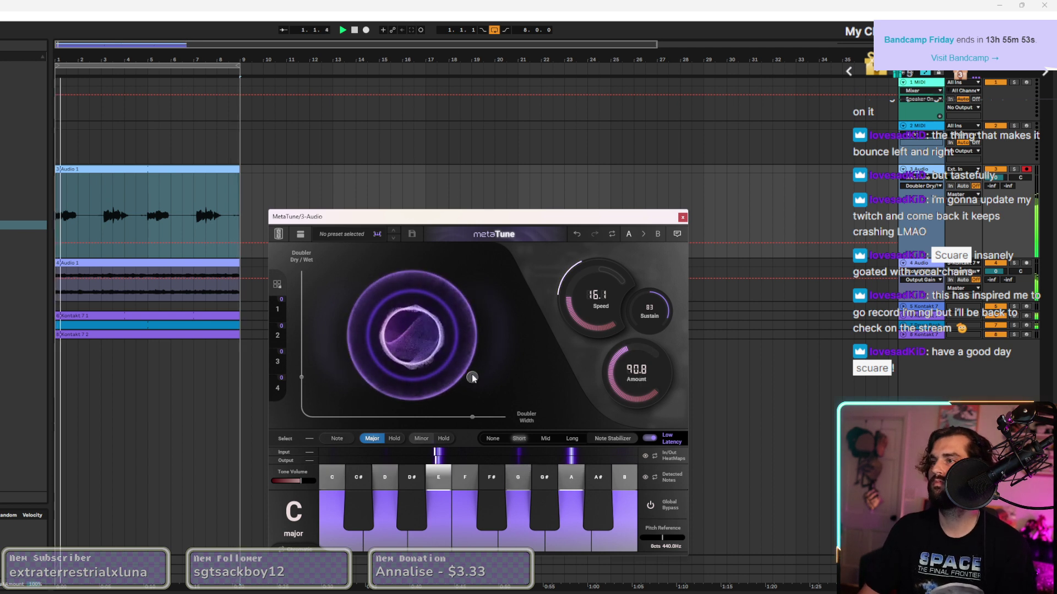
drag(471, 375, 505, 271)
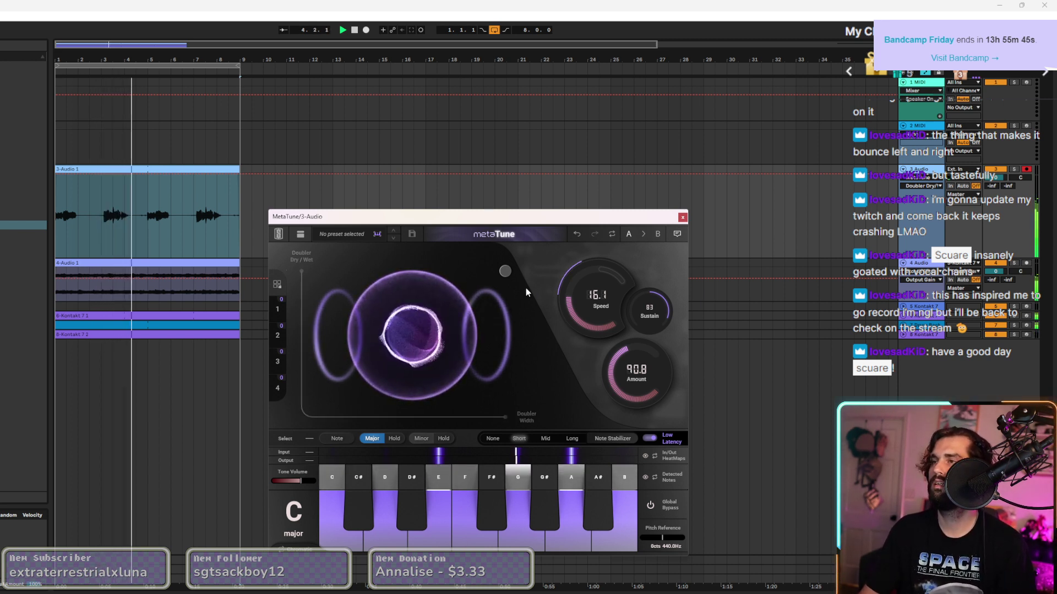
click(683, 217)
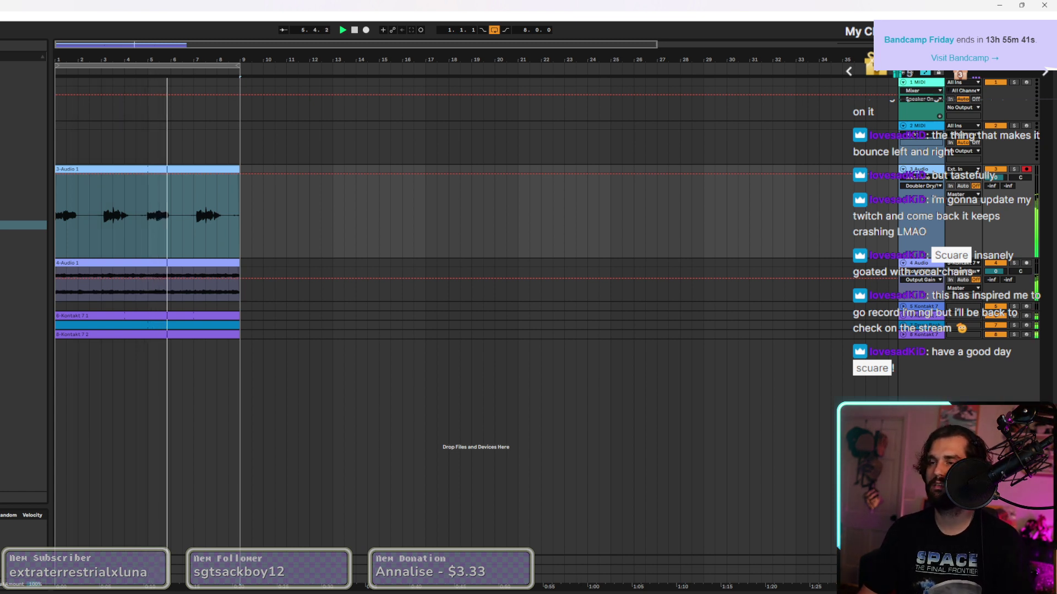
Set the reverb on 3 Audio to a BassMult of 0.76 X and a LowCut of 60 Hz, and close the plug-in windows.
key(ctrl+alt+p)
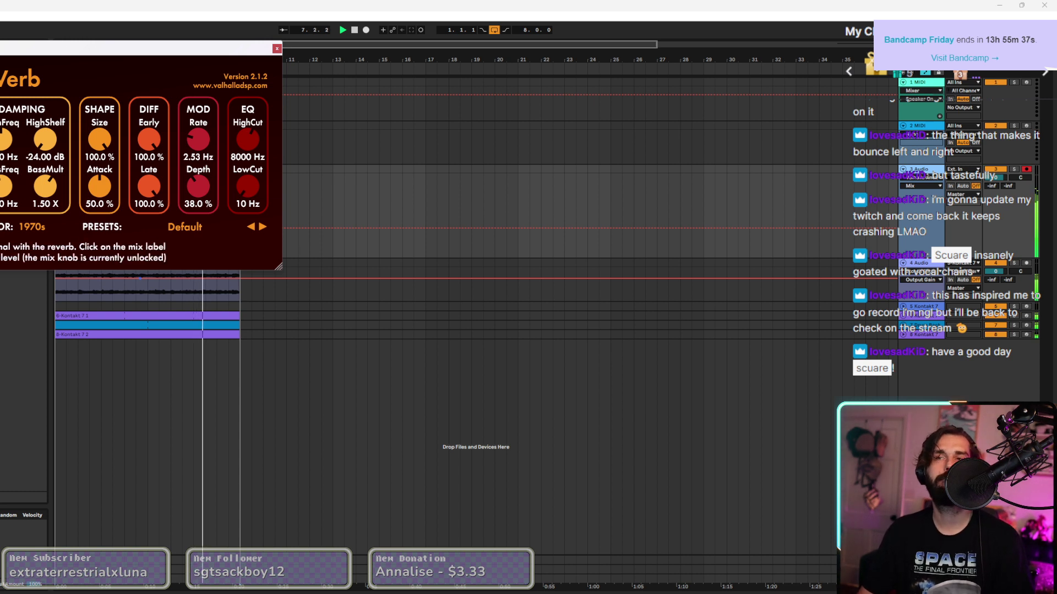
drag(60, 196, 52, 216)
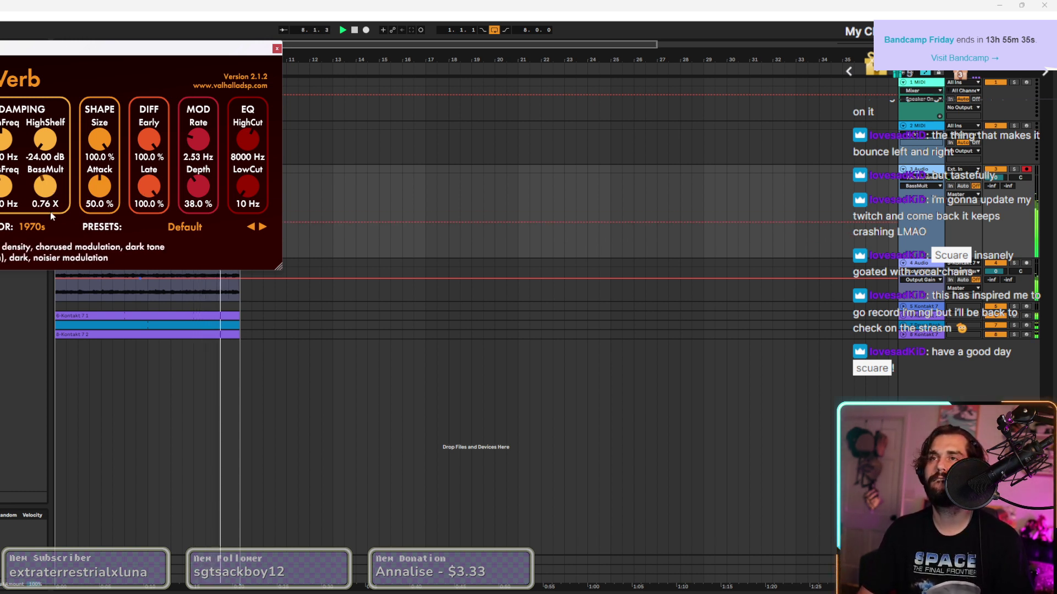
drag(233, 183, 233, 176)
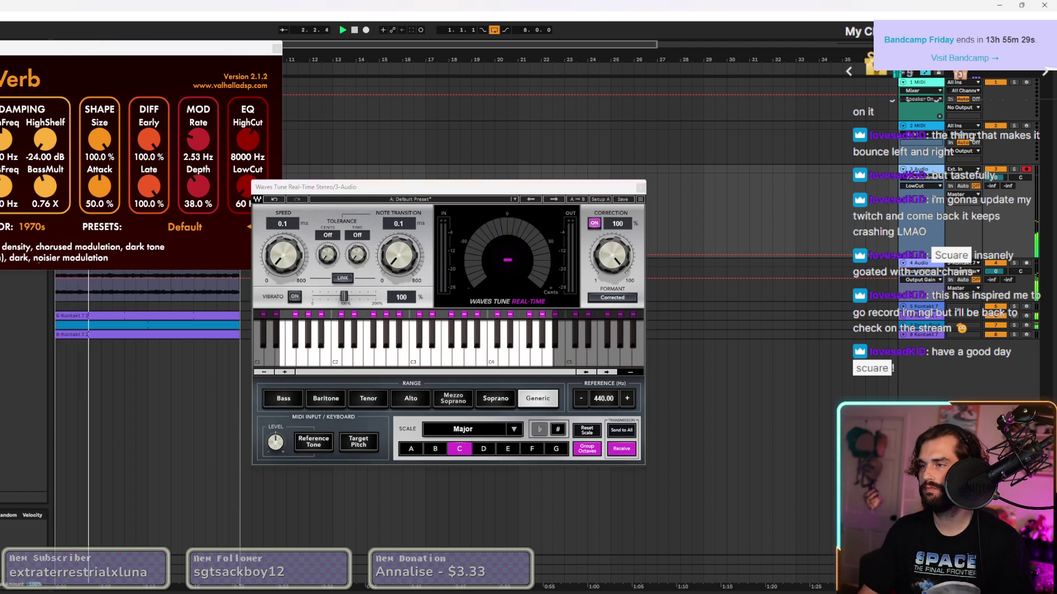
click(636, 188)
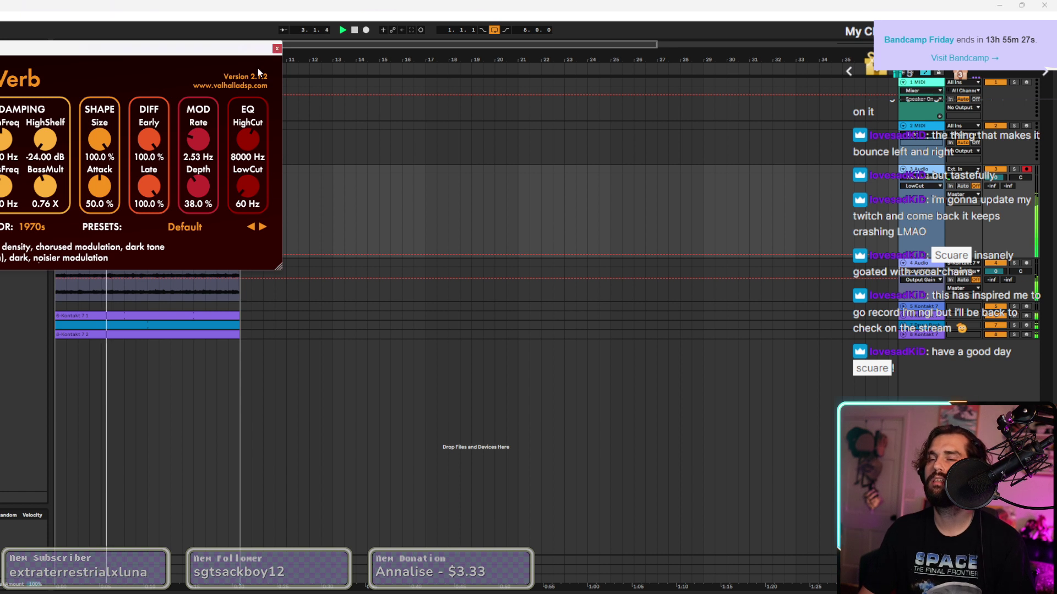
click(277, 49)
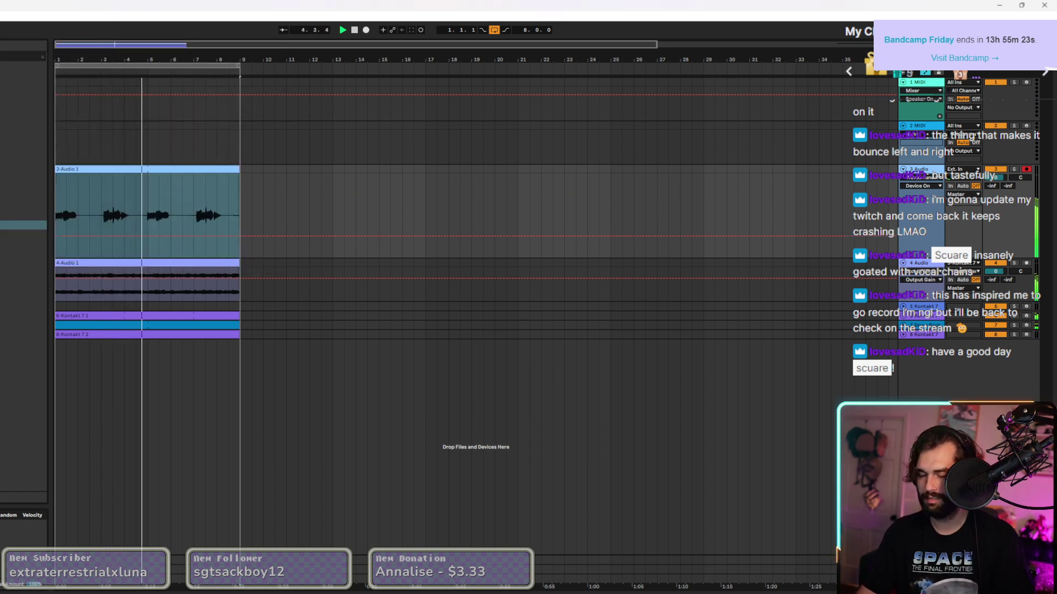
Reopen MetaTune on 3 Audio, review its scale choices keeping C major, and set the Amount to 95.4.
key(ctrl+alt+p)
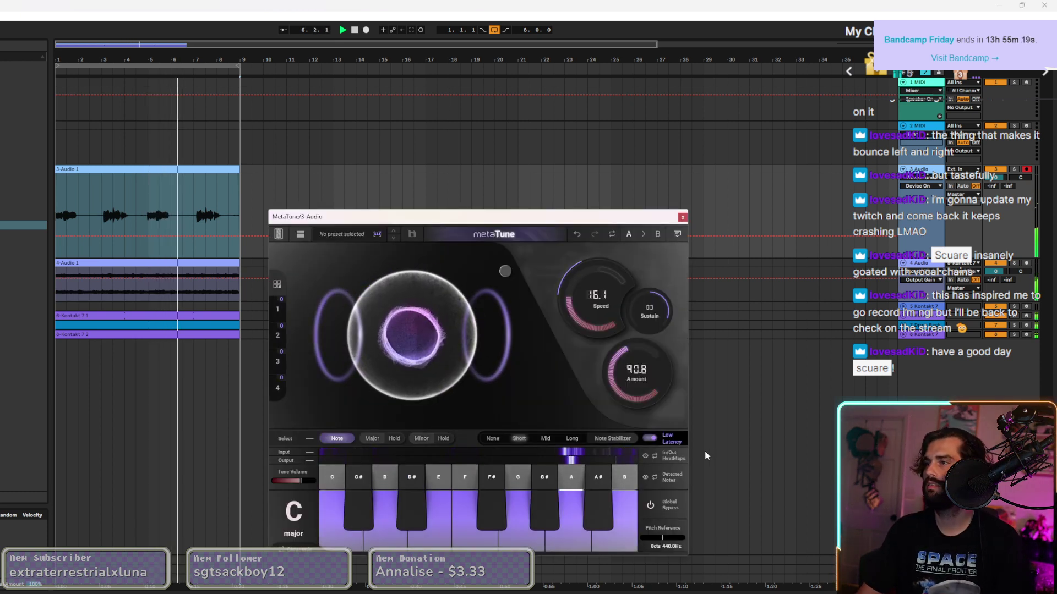
click(286, 511)
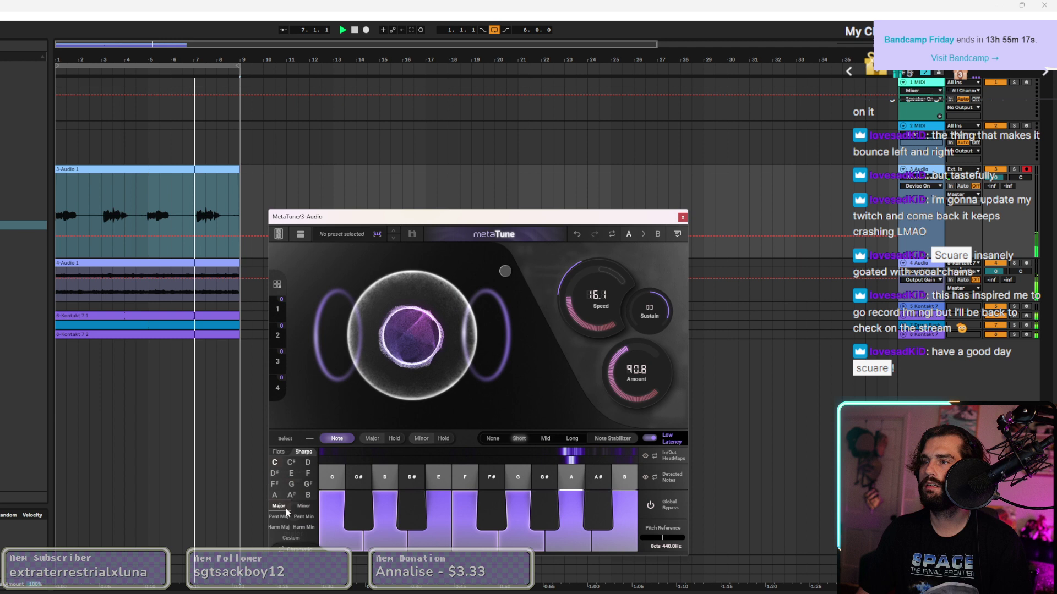
click(285, 509)
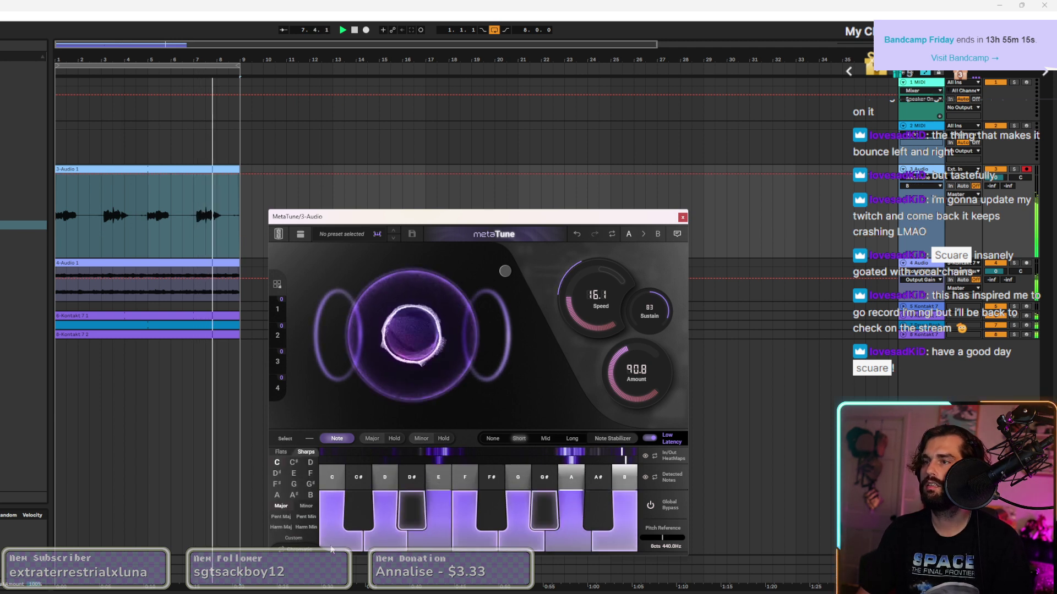
click(290, 550)
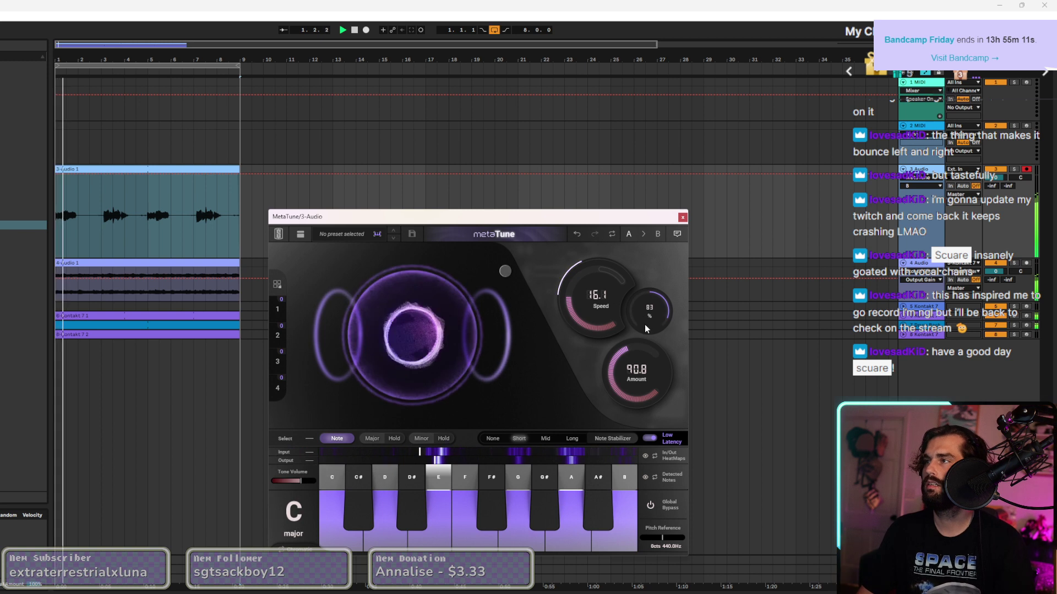
drag(655, 368, 655, 331)
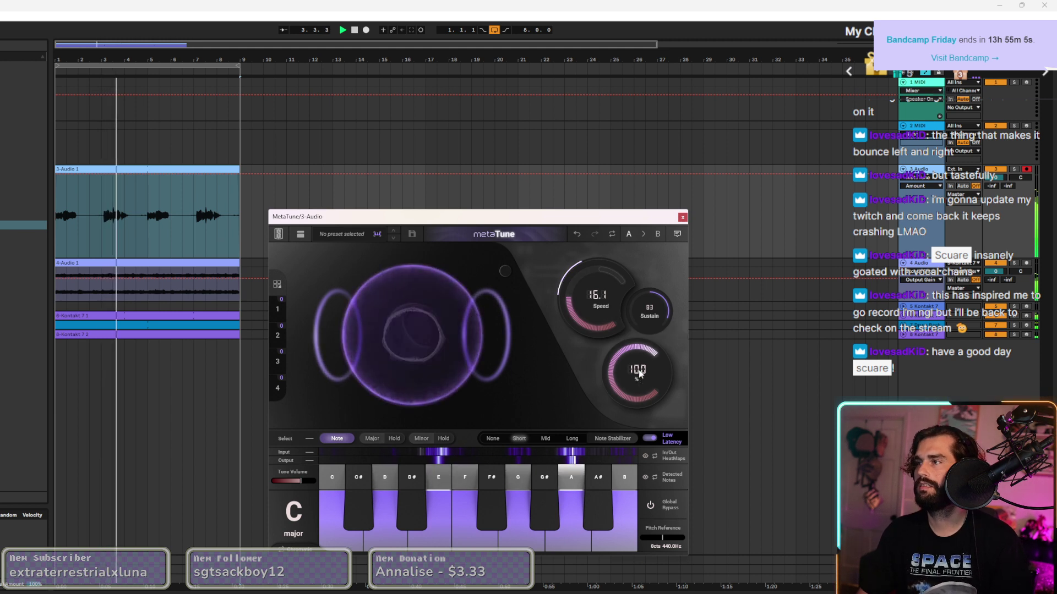
drag(640, 374, 640, 400)
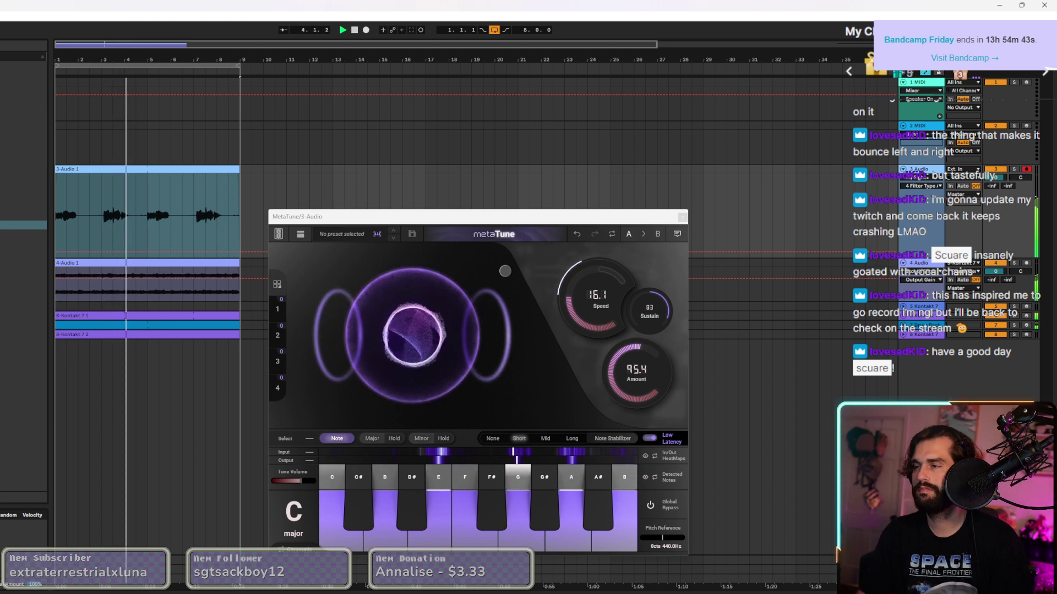
Bring up the devices of the 4-Audio clip and lower the track volume of 3 Audio.
click(140, 264)
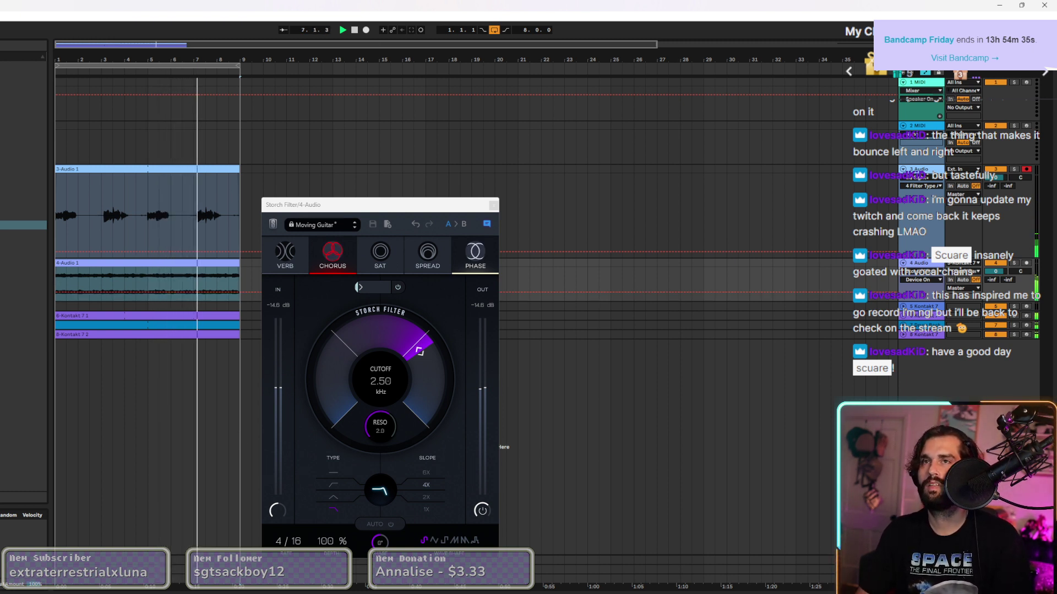
click(996, 179)
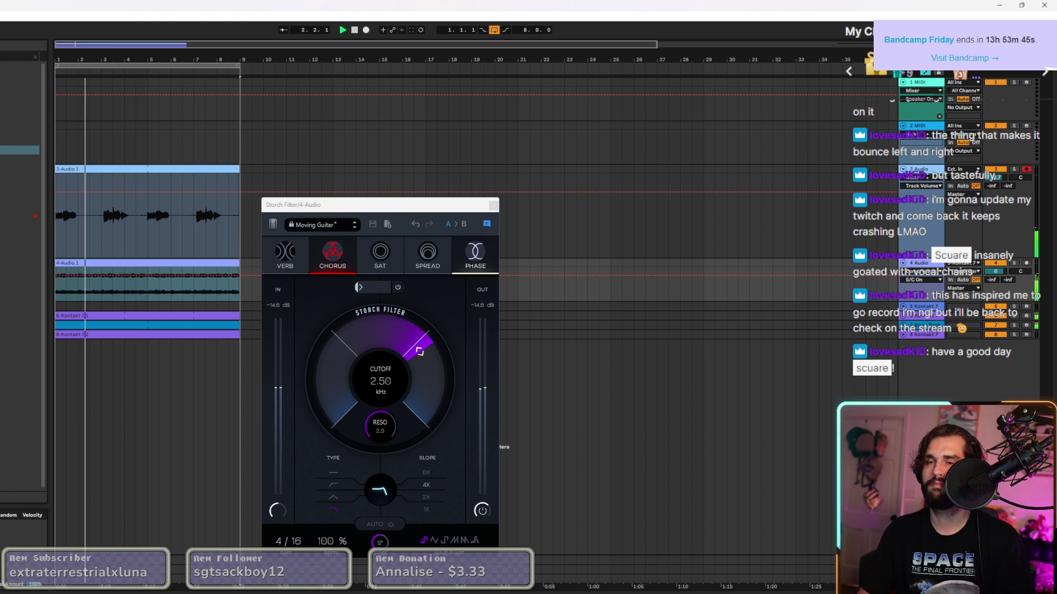
In MetaTune on 3 Audio, try the Long Note Stabilizer, turn off Low Latency, and load Doubled Pop Vocal from 02. Pop & Electronic.
click(135, 221)
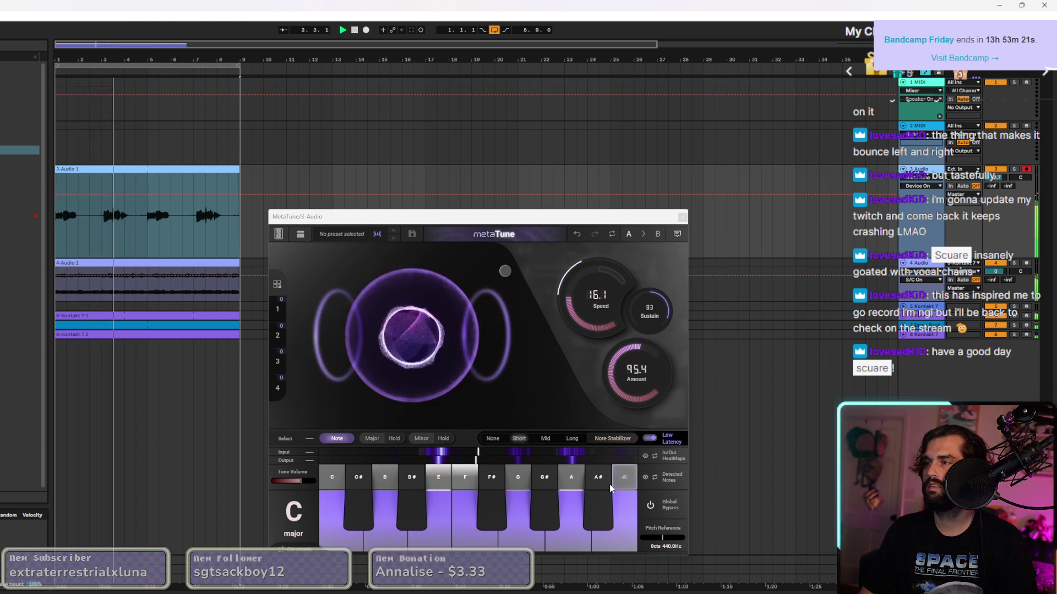
click(567, 440)
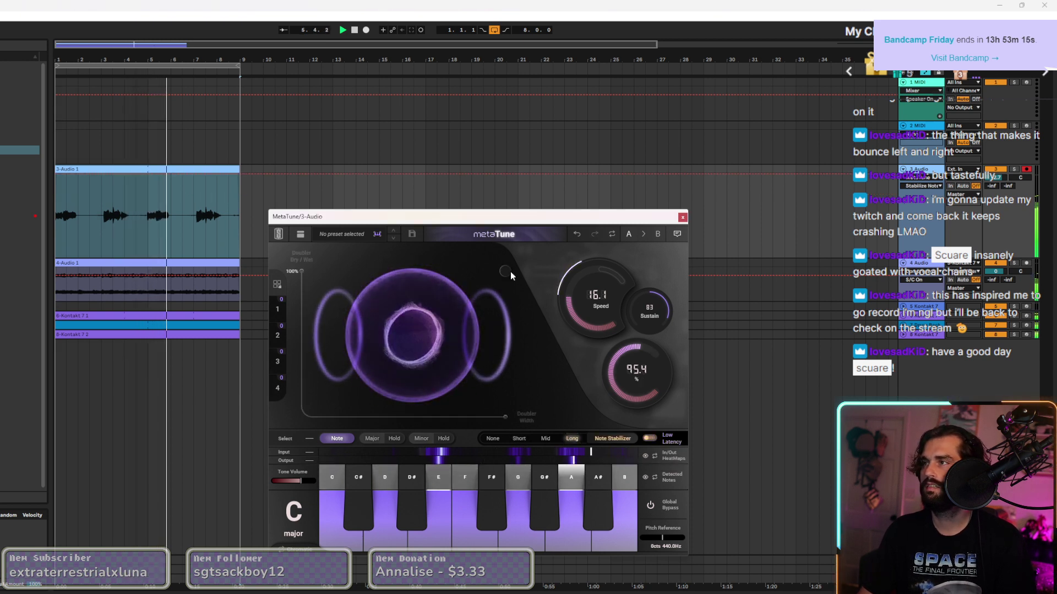
click(333, 235)
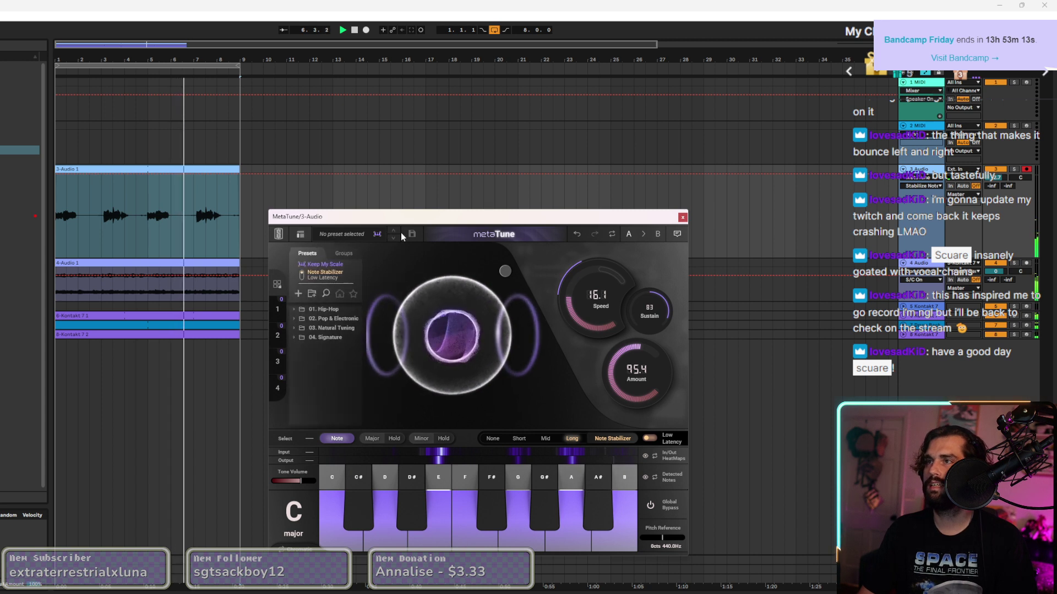
click(322, 318)
click(330, 328)
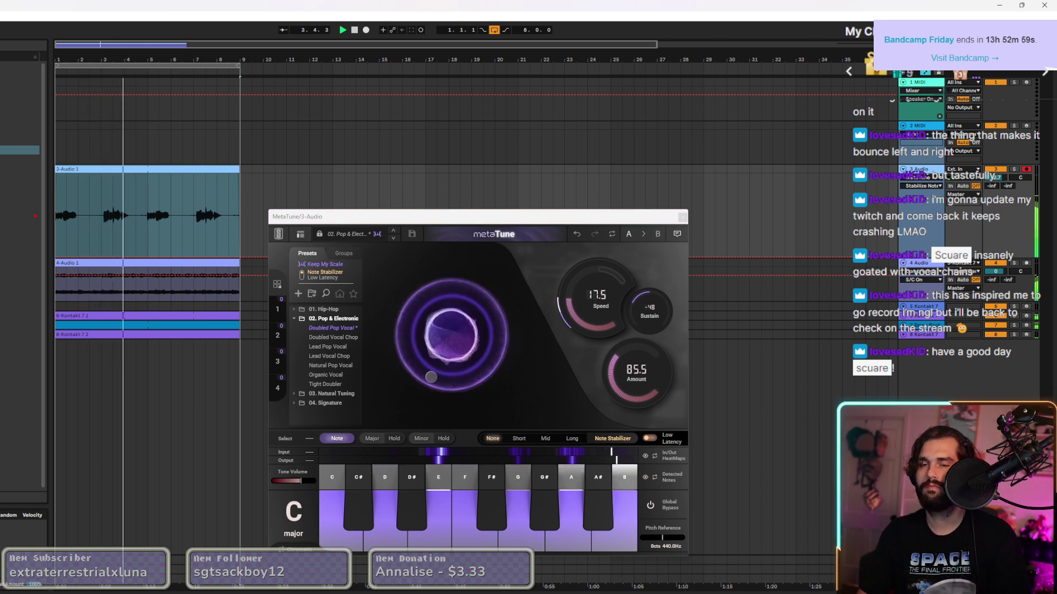
Readjust the track volume of 3 Audio and close its reverb and MetaTune windows.
key(ctrl+alt+p)
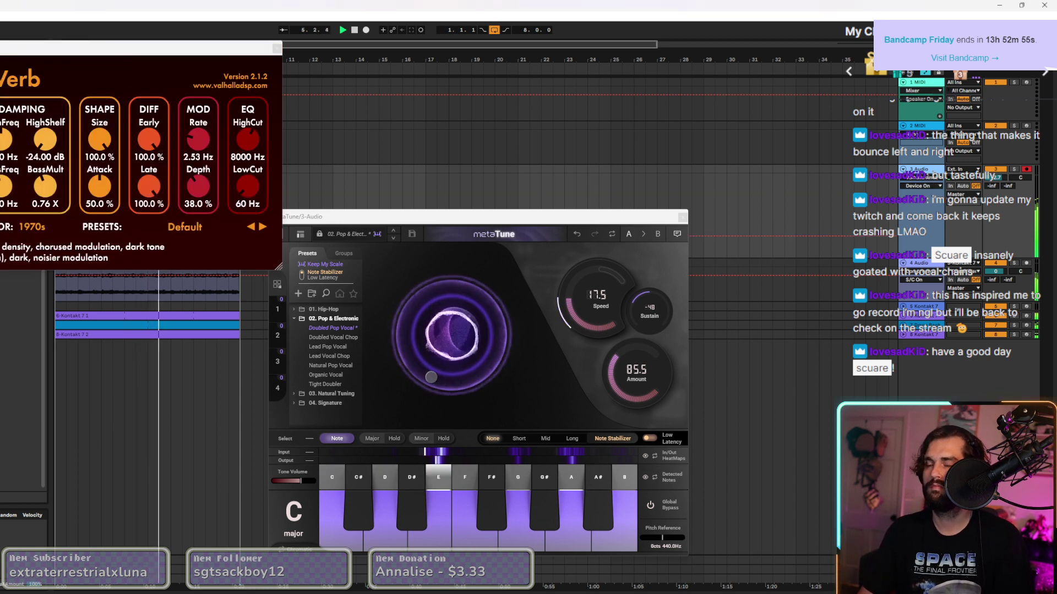
drag(997, 178, 997, 196)
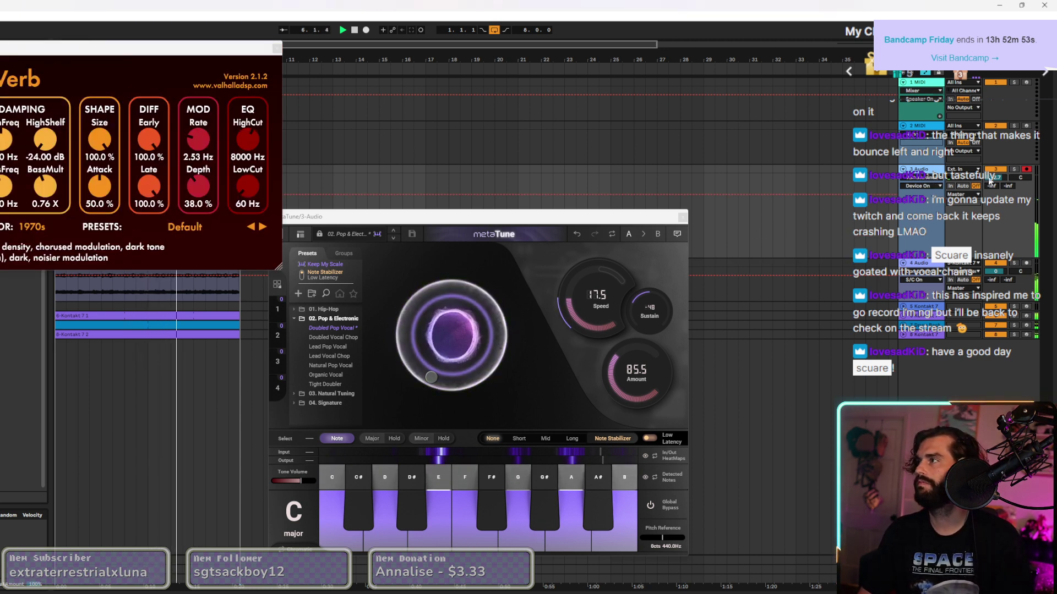
click(277, 49)
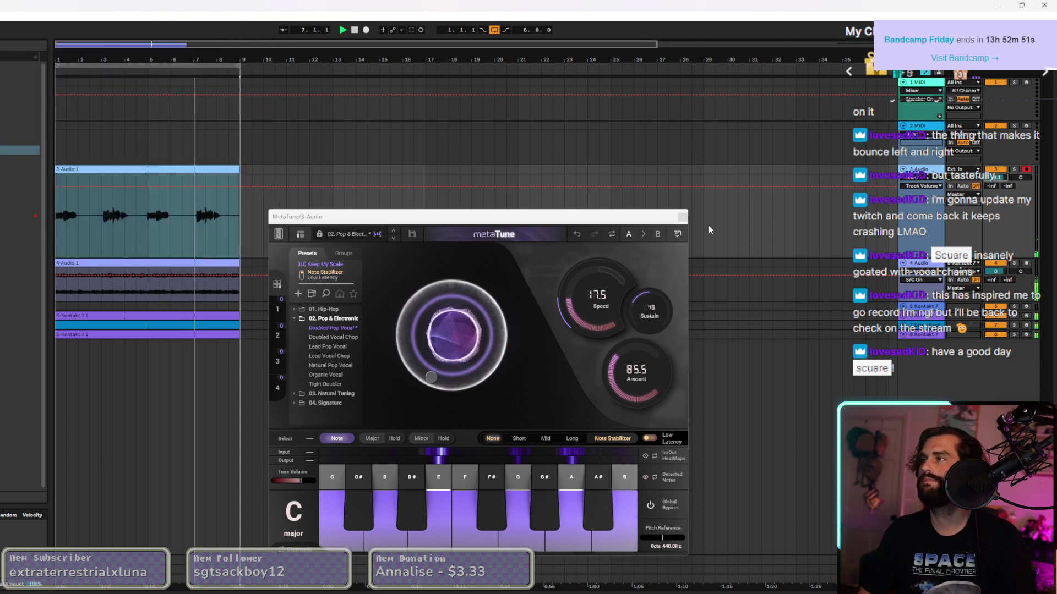
key(ctrl+alt+p)
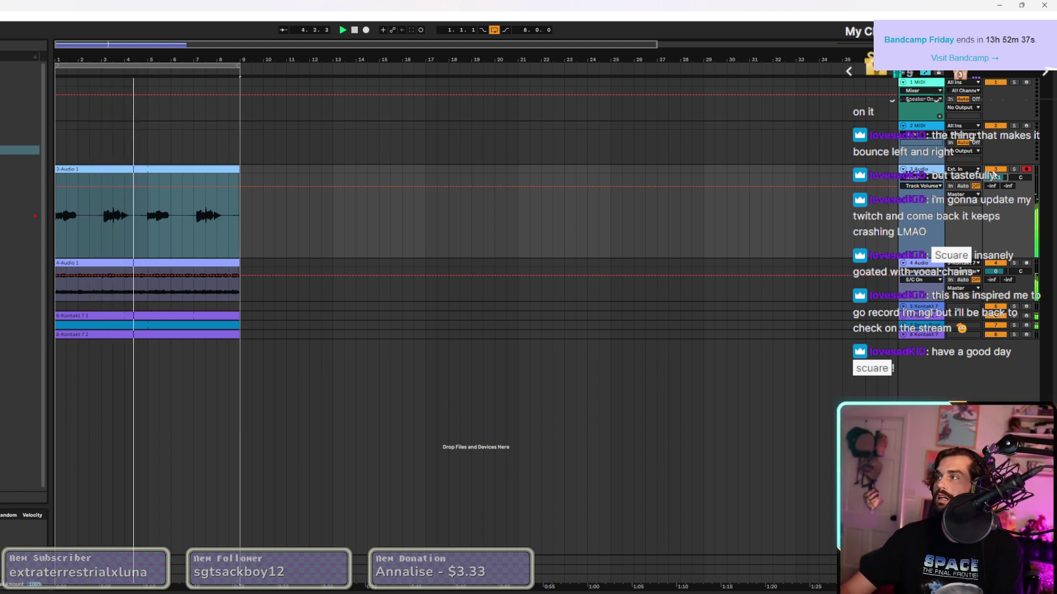
Mute the 3 Audio track, select the 4-Audio clip, and close its Storch Filter window.
click(221, 264)
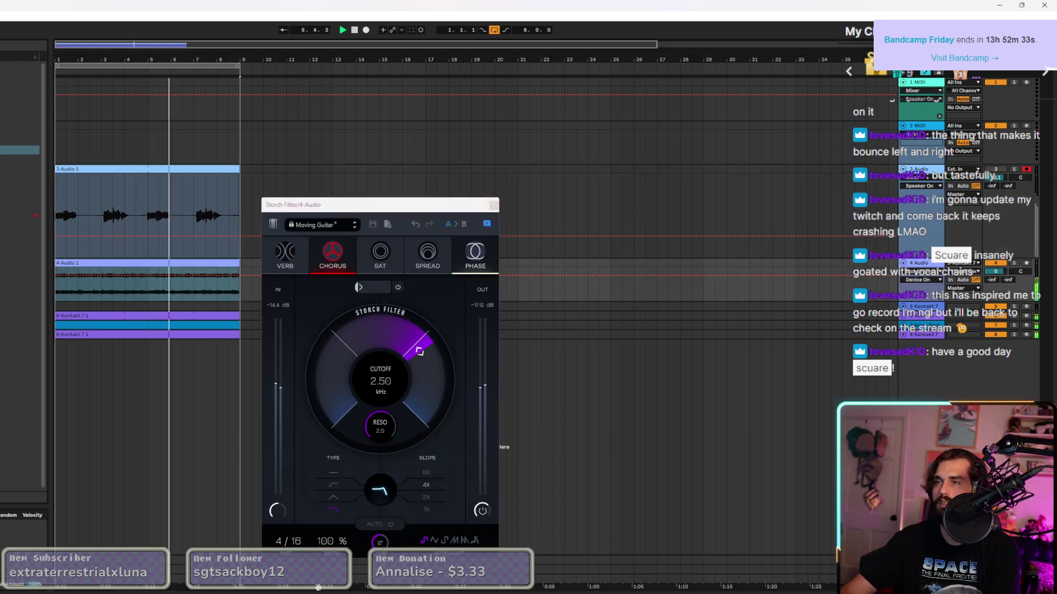
click(493, 206)
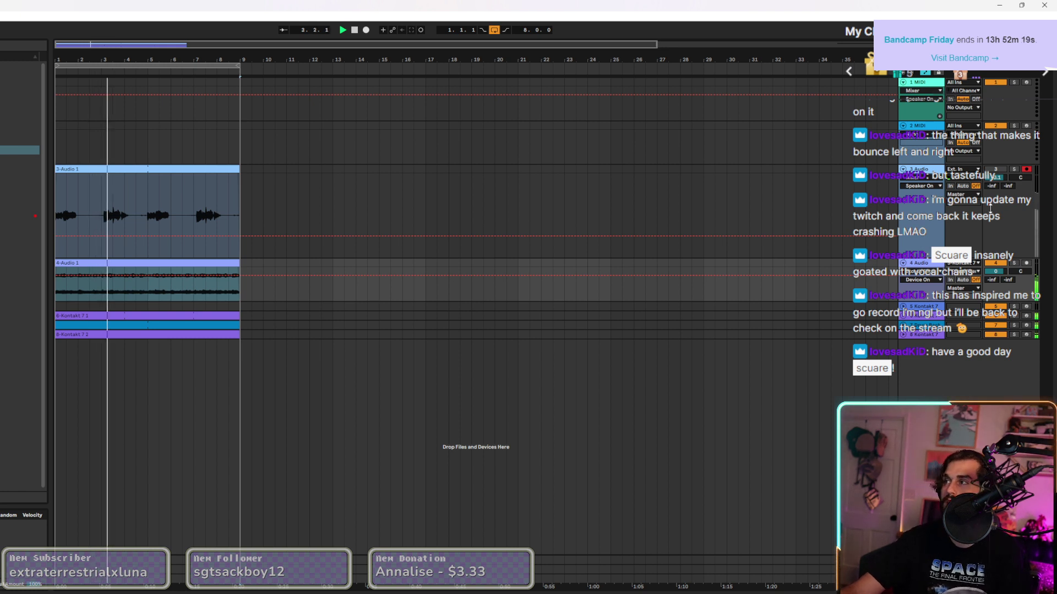
Insert a new audio track directly below 2 MIDI and arm it for recording.
click(929, 125)
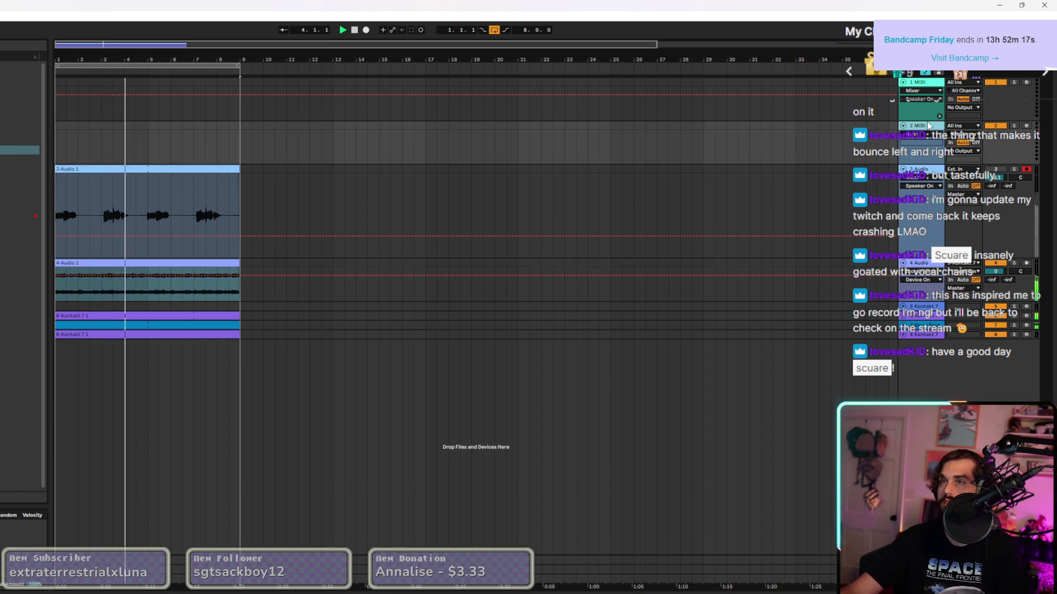
right_click(930, 125)
key(Escape)
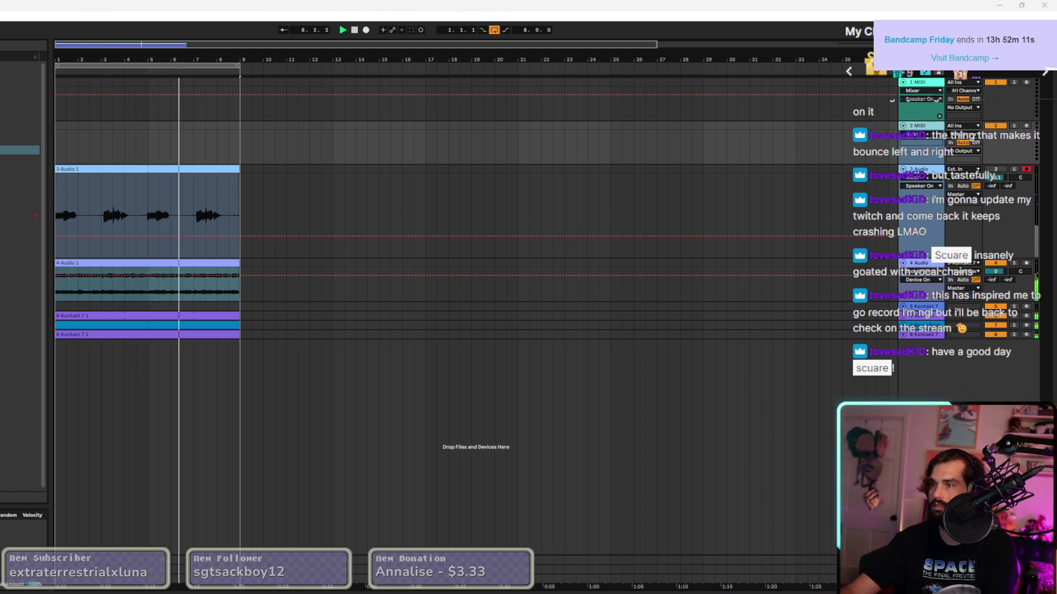
key(ctrl+t)
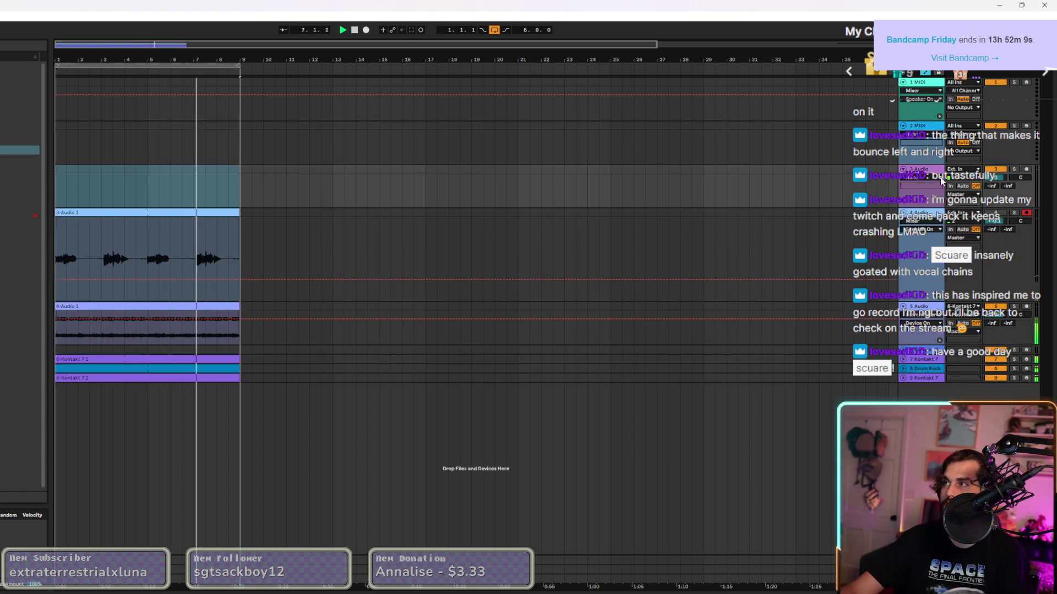
click(1026, 170)
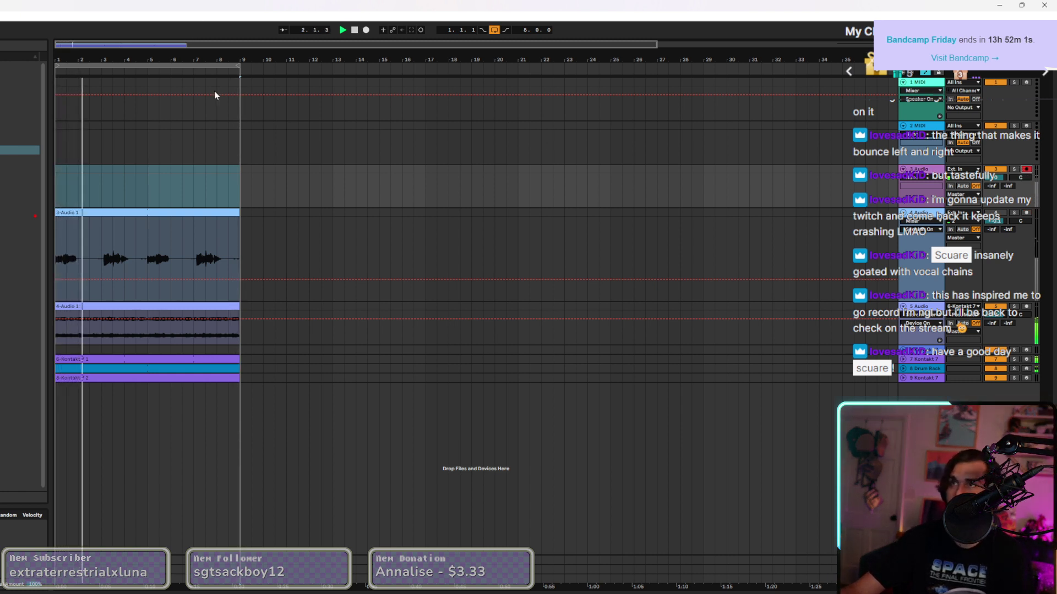
Duplicate every clip in the eight-bar section to bars 9 through 16 and extend the loop to 16 bars.
double_click(191, 62)
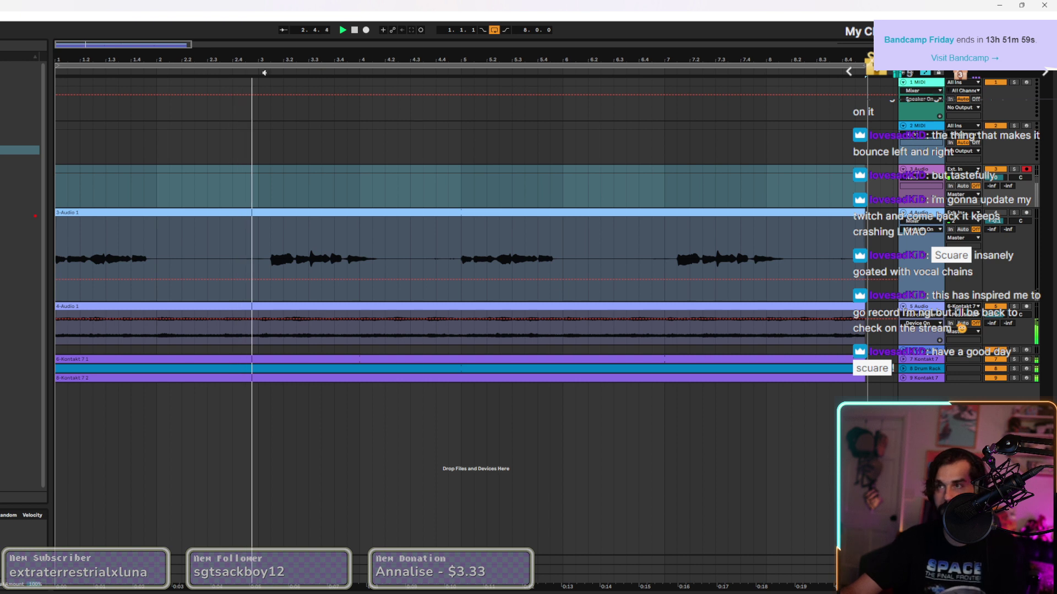
double_click(168, 54)
click(130, 66)
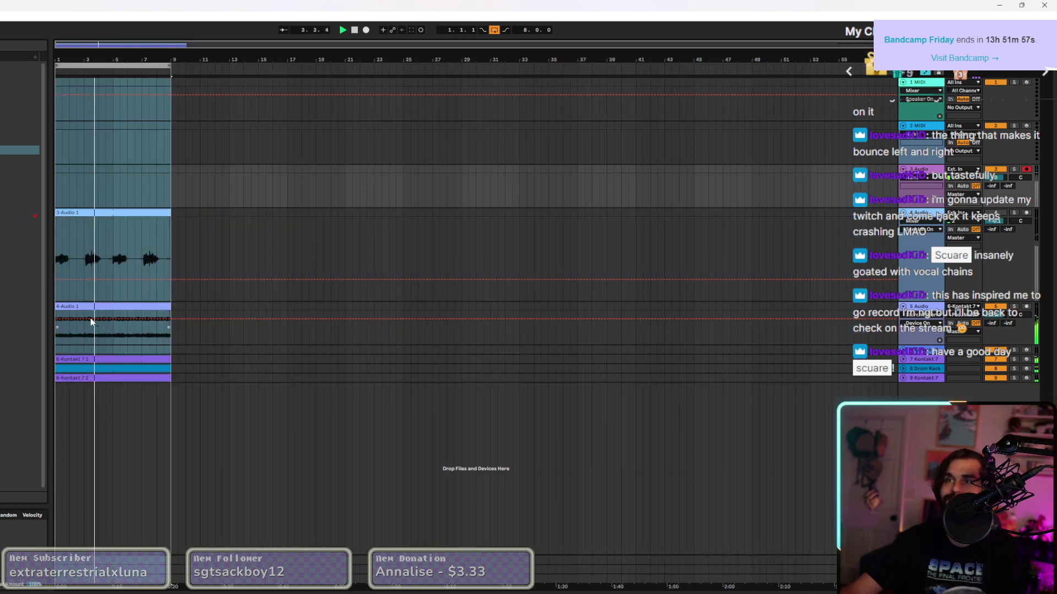
drag(62, 214, 178, 236)
drag(169, 65, 287, 66)
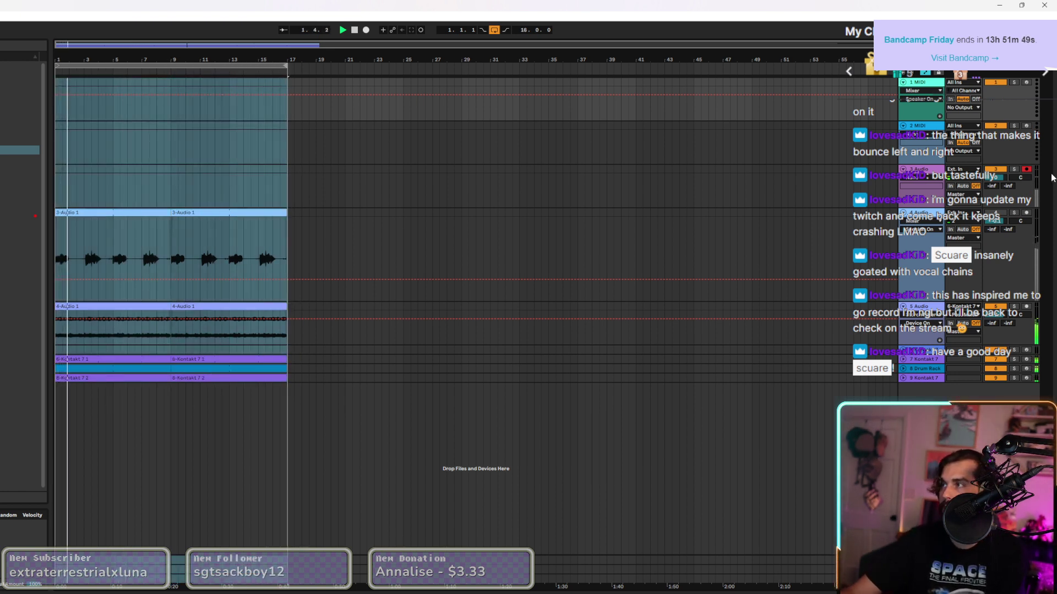
click(366, 31)
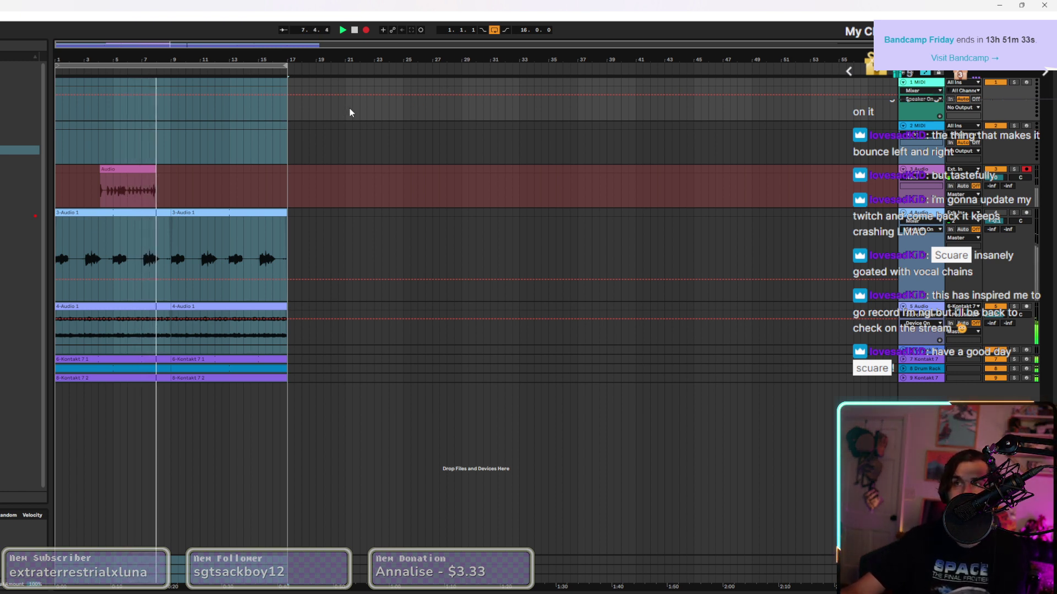
key(space)
click(142, 170)
key(Delete)
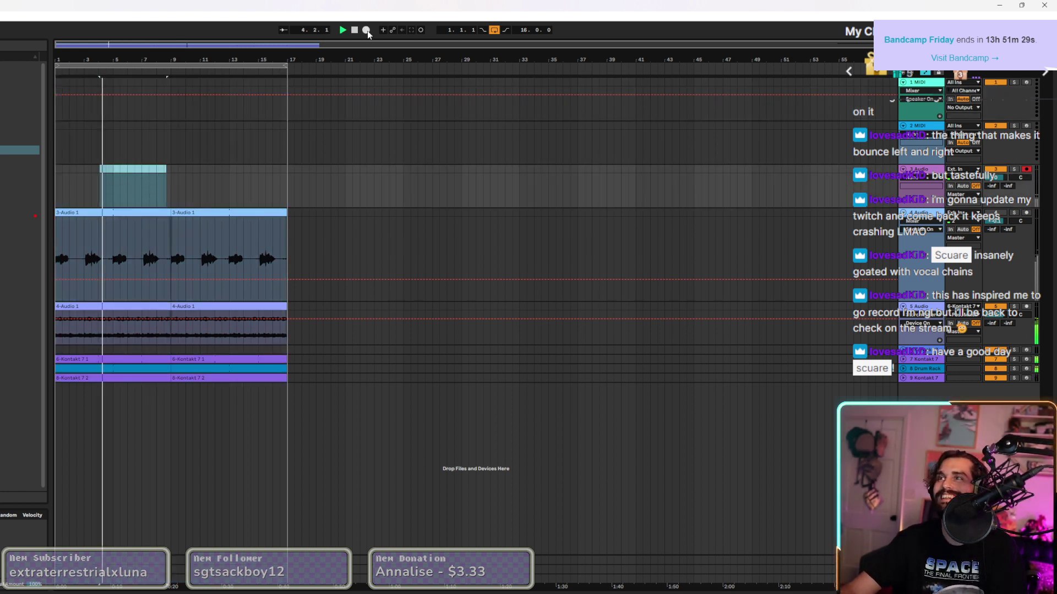
double_click(355, 31)
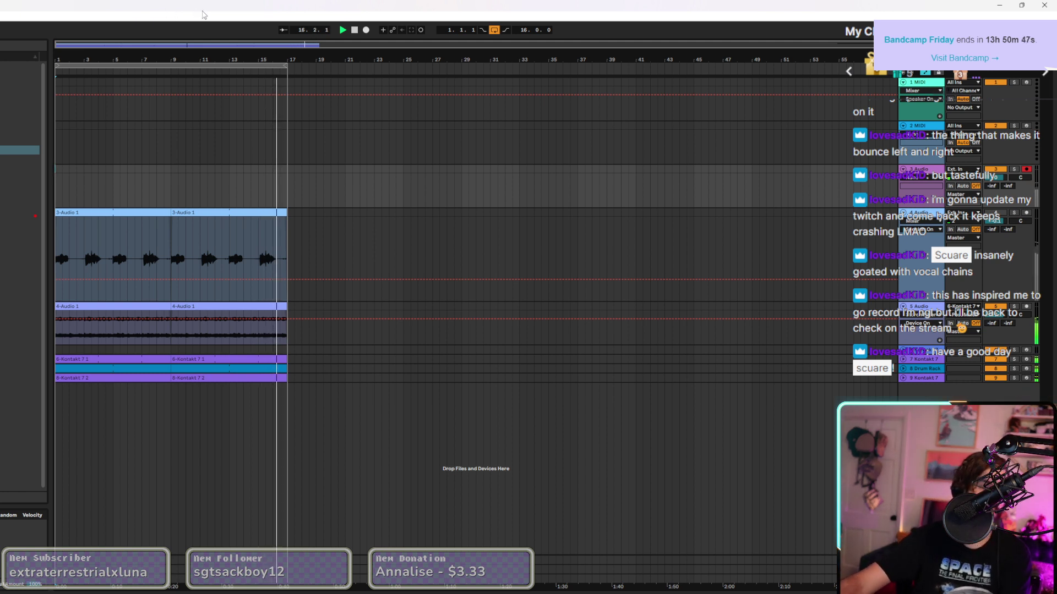
click(366, 30)
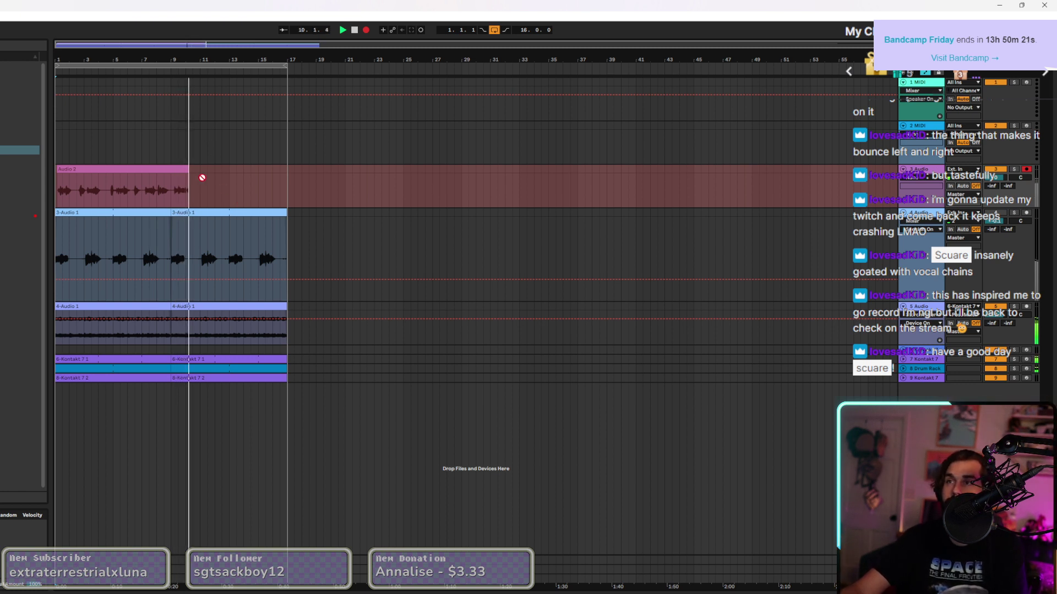
click(367, 30)
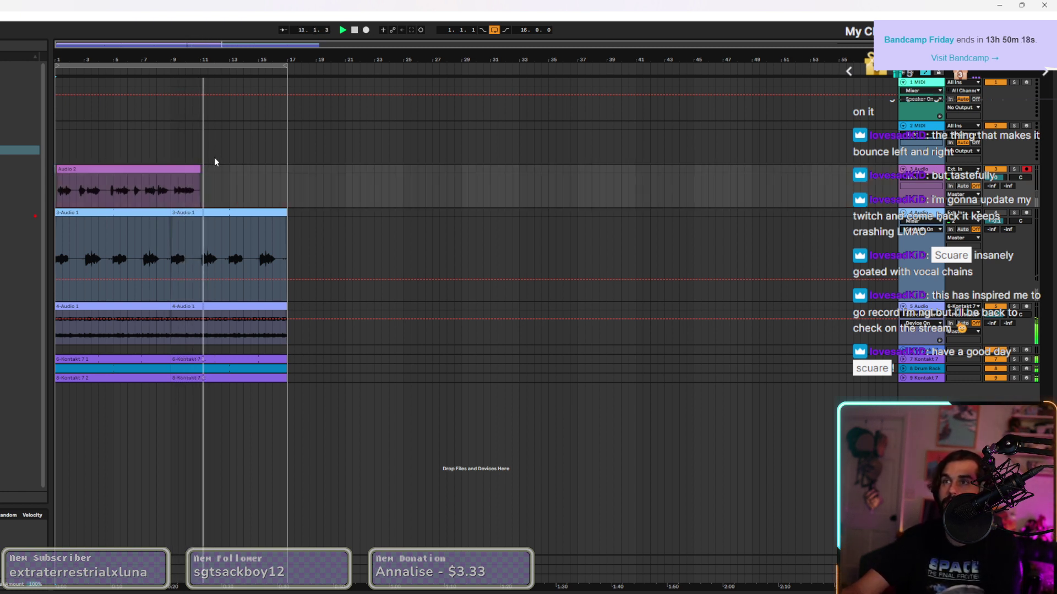
Record a vocal take on 3 Audio across the full 16-bar loop, then select its first-half clip.
click(367, 30)
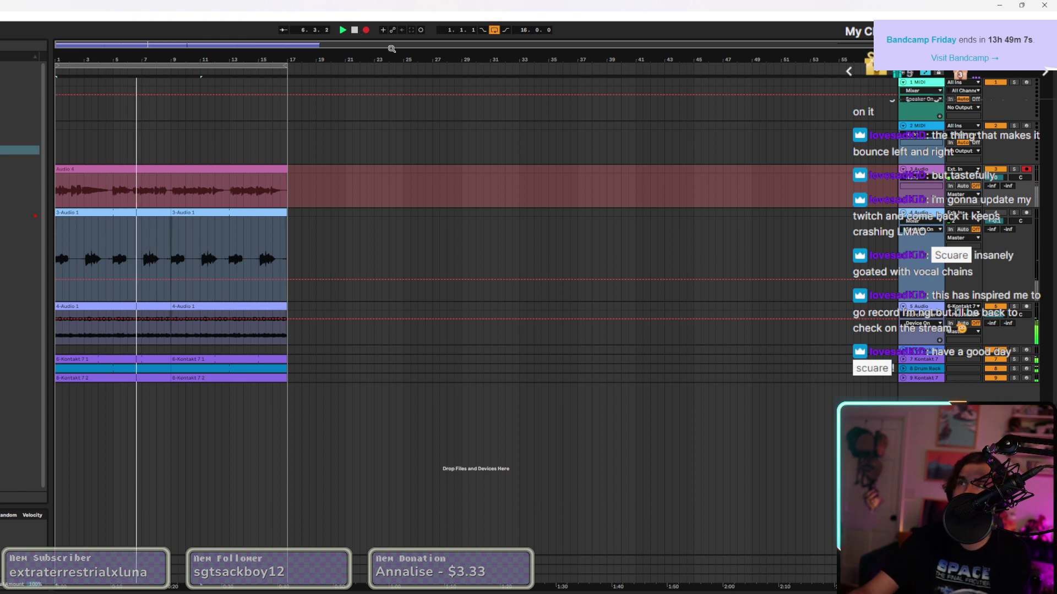
click(367, 30)
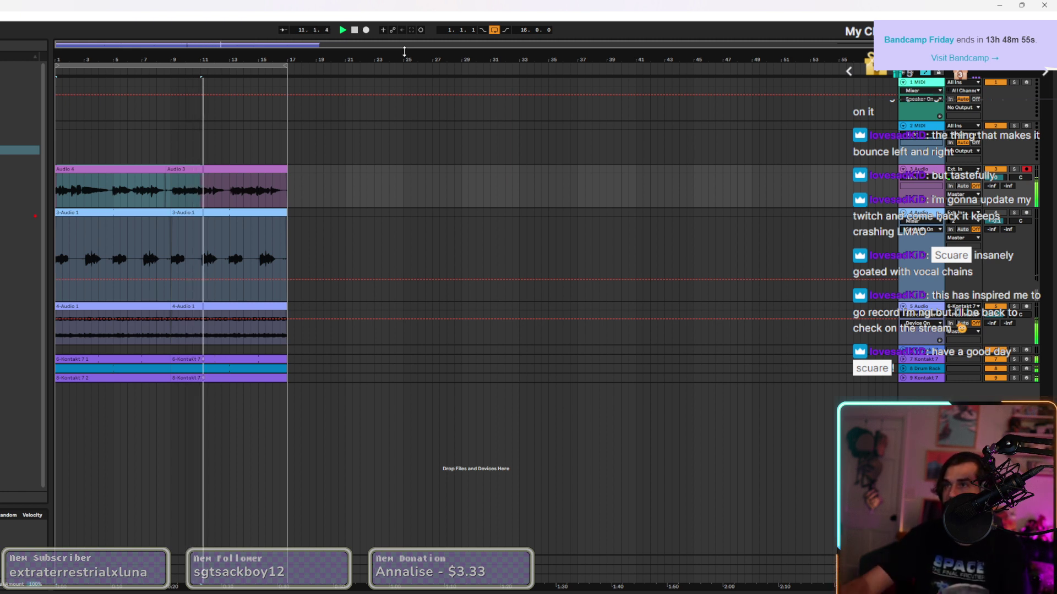
click(919, 214)
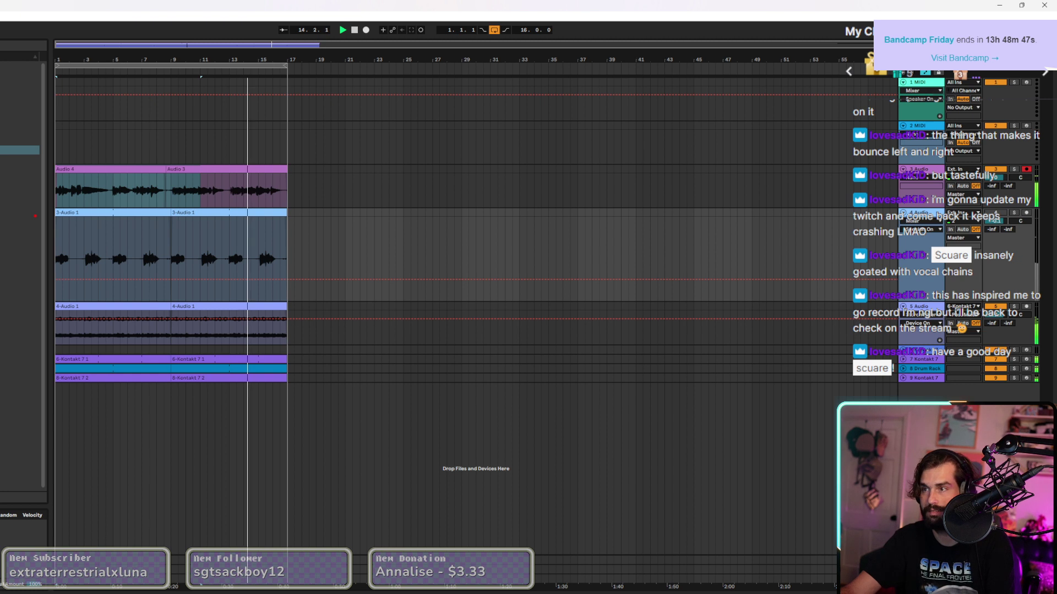
click(133, 164)
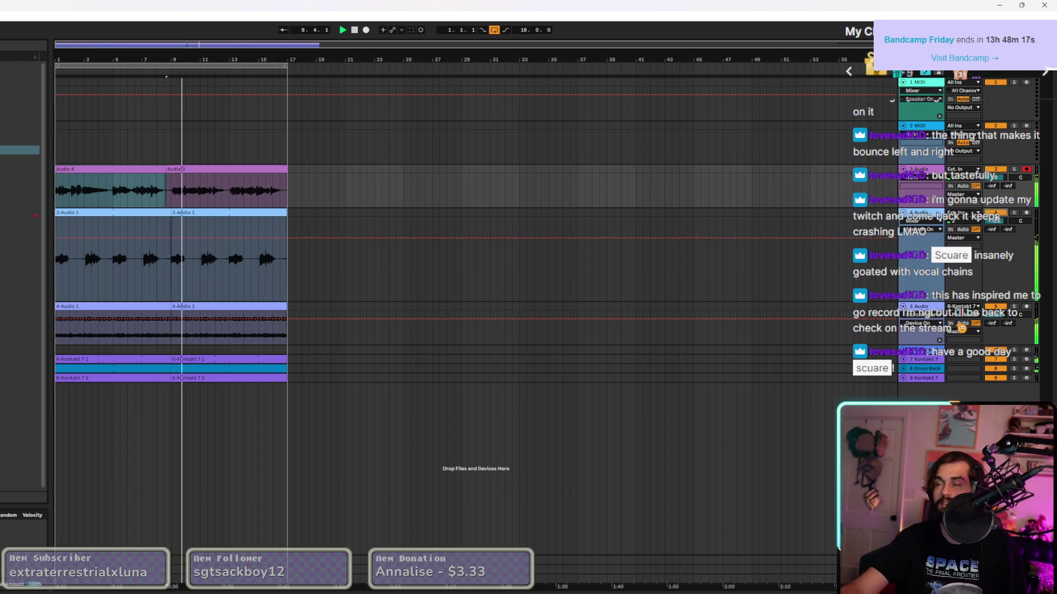
Readjust the volume of 4 Audio, then mute that track and select it.
drag(997, 227, 1001, 222)
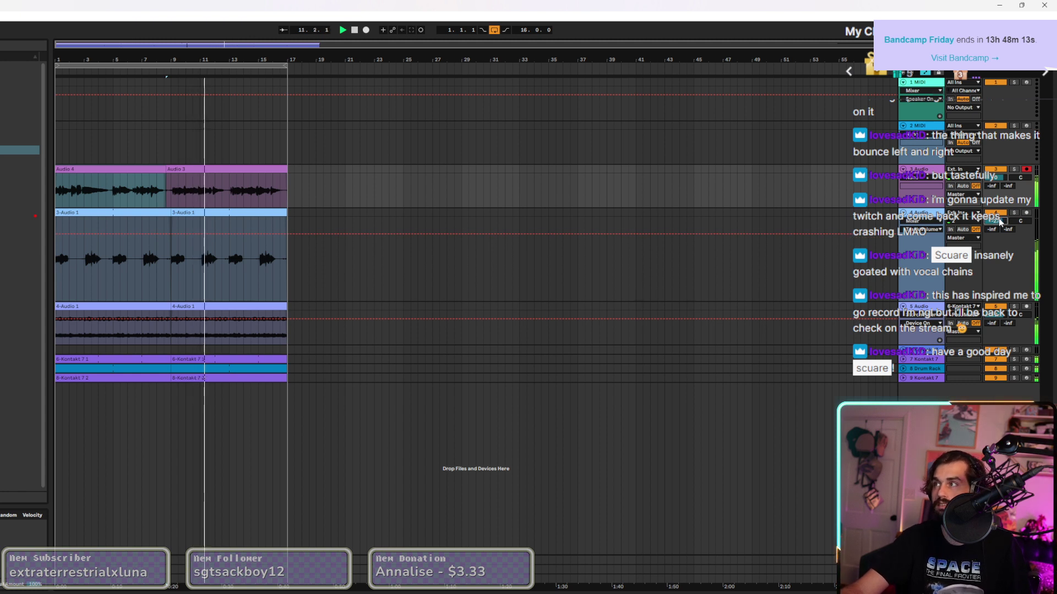
drag(1000, 221, 1000, 223)
click(996, 213)
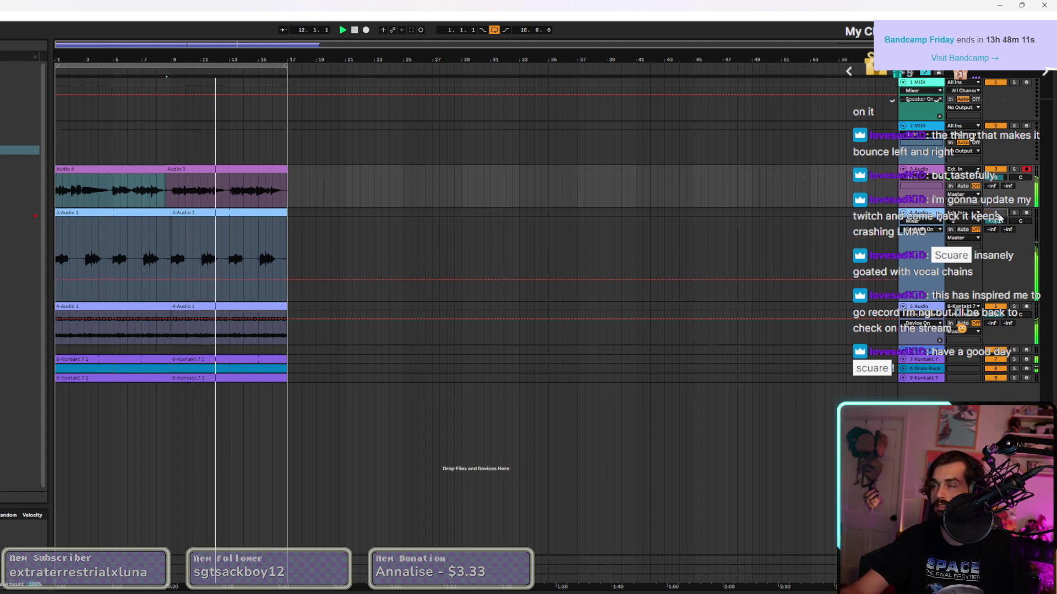
click(925, 215)
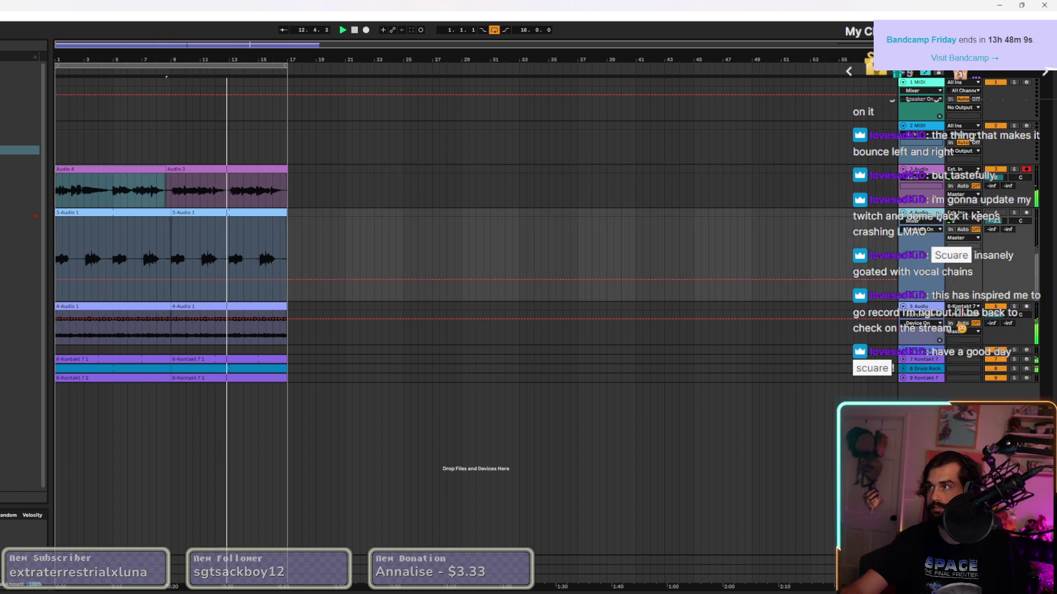
Duplicate the 3 Audio track with its recorded vocal clips.
click(212, 180)
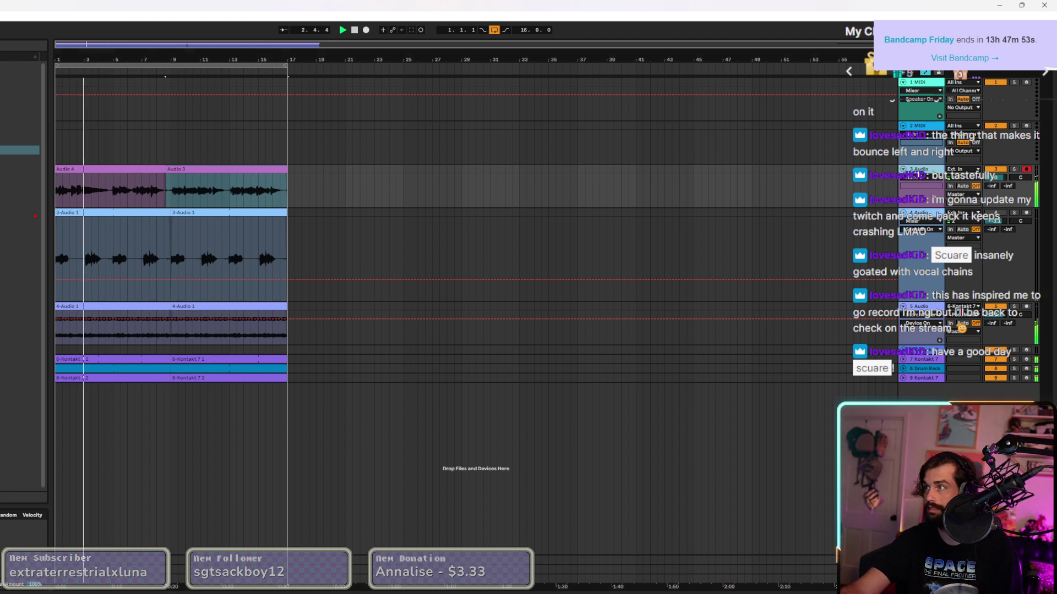
right_click(917, 171)
click(942, 190)
key(ctrl+d)
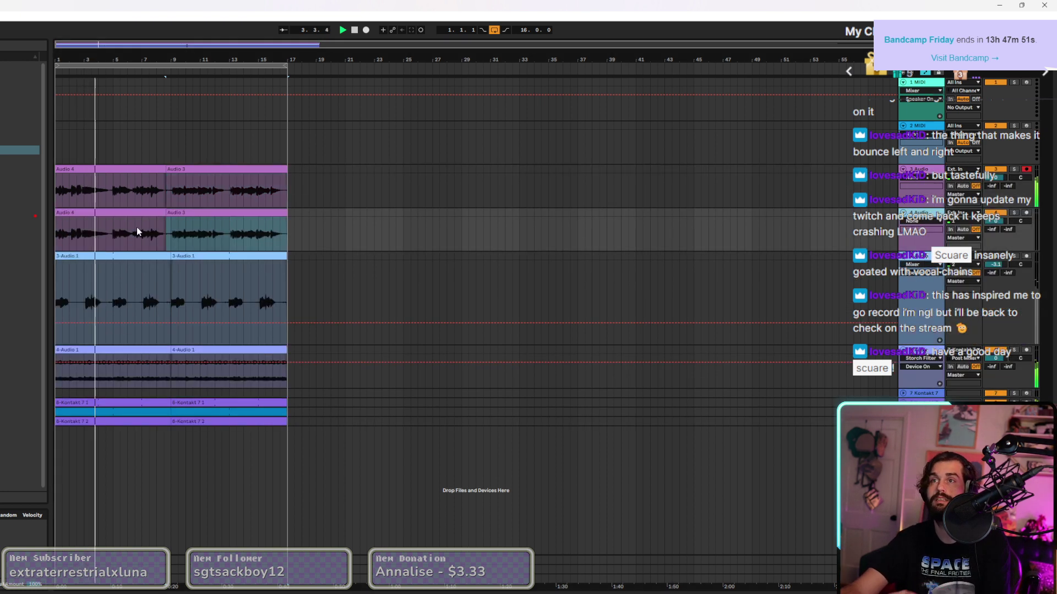
Delete both vocal clips from the duplicated track and arm it for recording.
click(136, 229)
key(Delete)
click(194, 218)
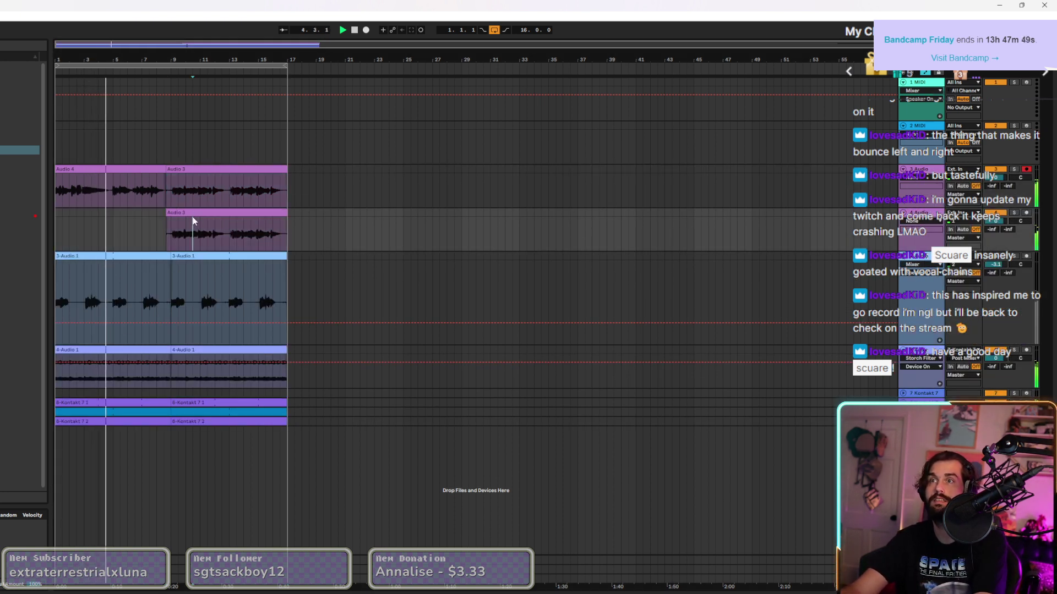
key(Delete)
click(1027, 213)
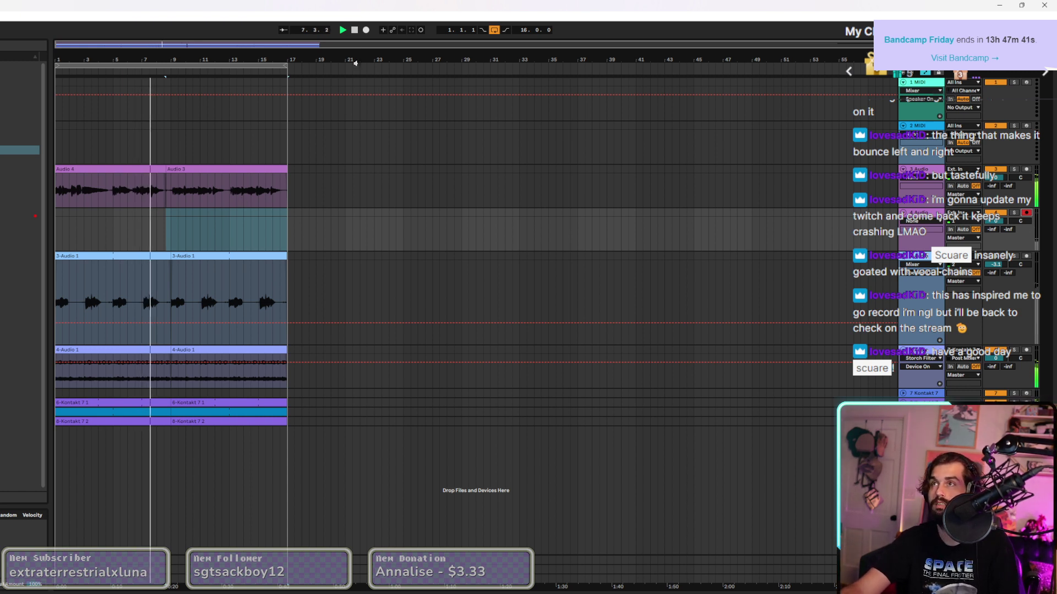
Record a second vocal layer on the duplicated track 4 Audio, from about bar 9 to the end of the loop.
click(365, 30)
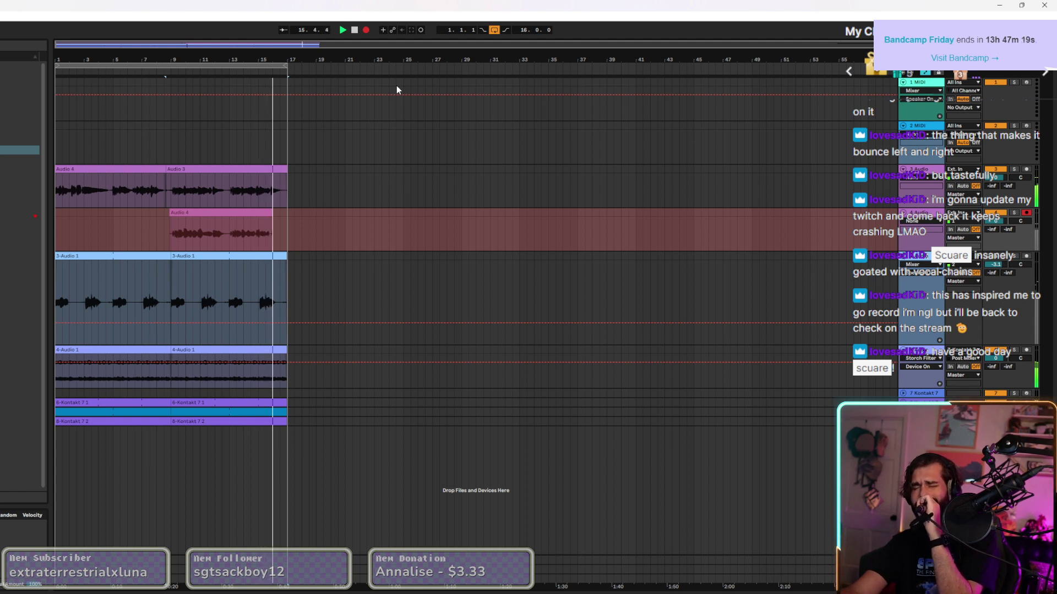
click(367, 31)
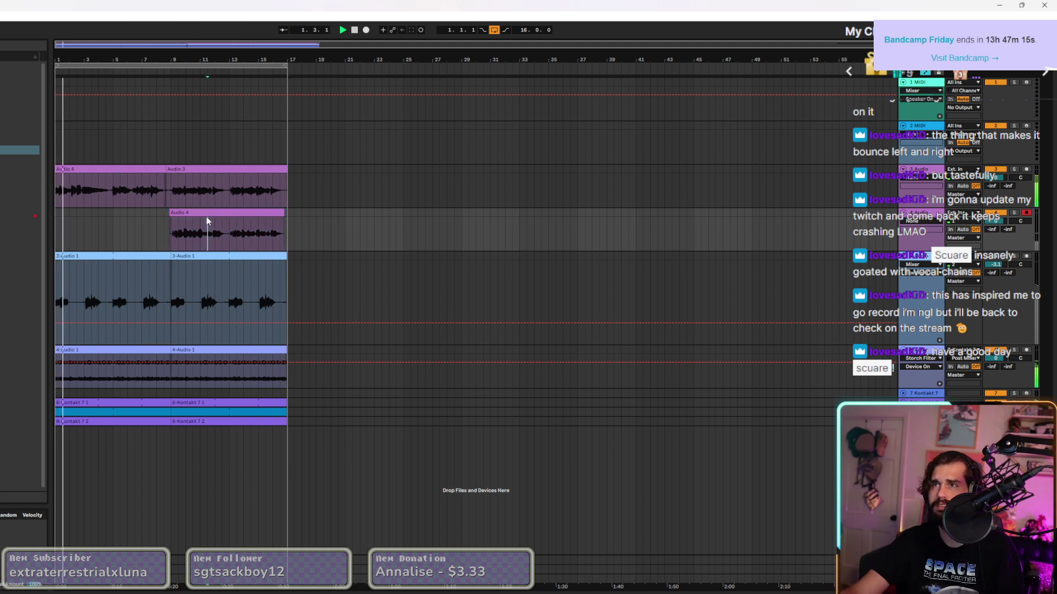
click(143, 183)
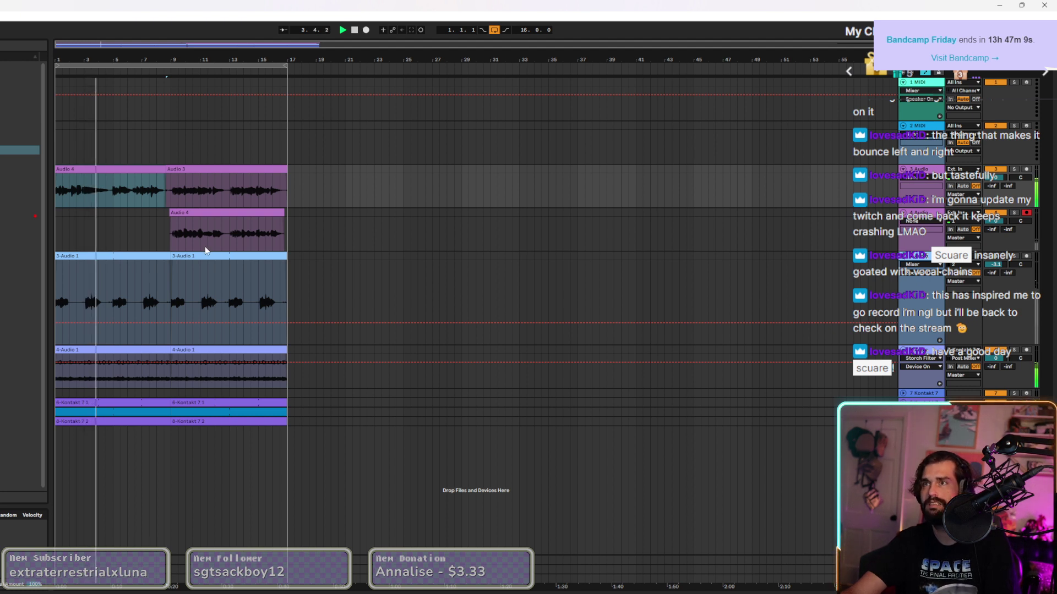
click(215, 234)
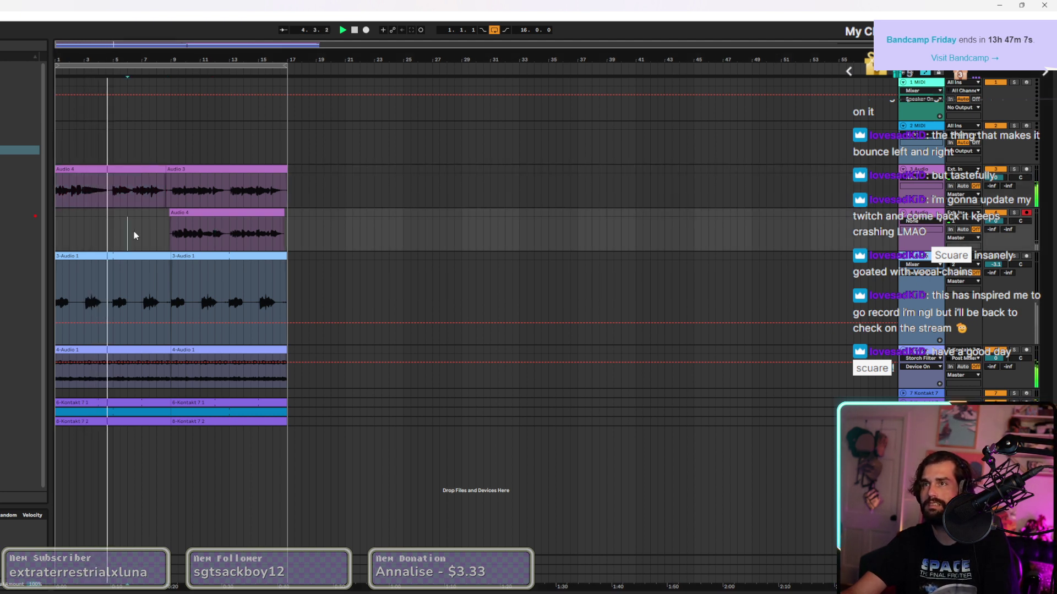
Set 4 Audio to about -4.8 dB and pan it to 33L, then split its vocal clip at bar 13.
click(172, 236)
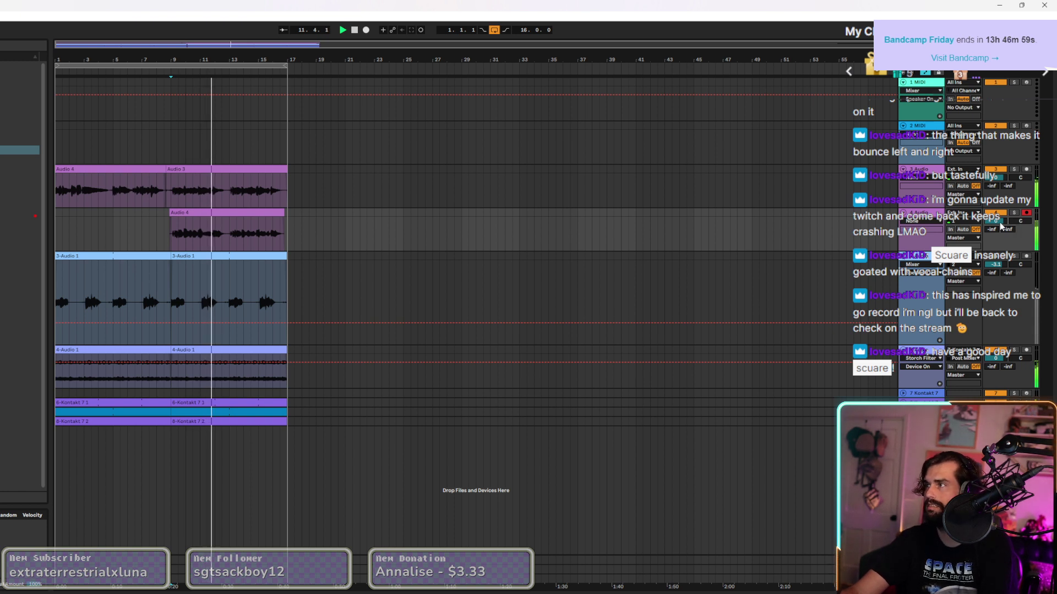
drag(1021, 221, 997, 218)
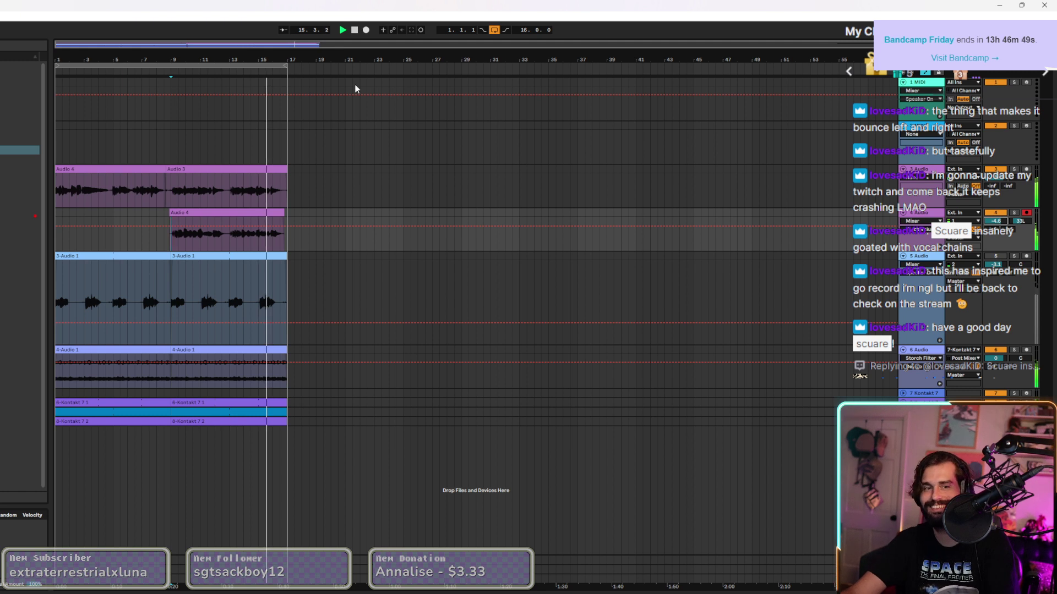
mouse_move(171, 214)
mouse_down()
mouse_move(228, 213)
mouse_move(191, 215)
mouse_up()
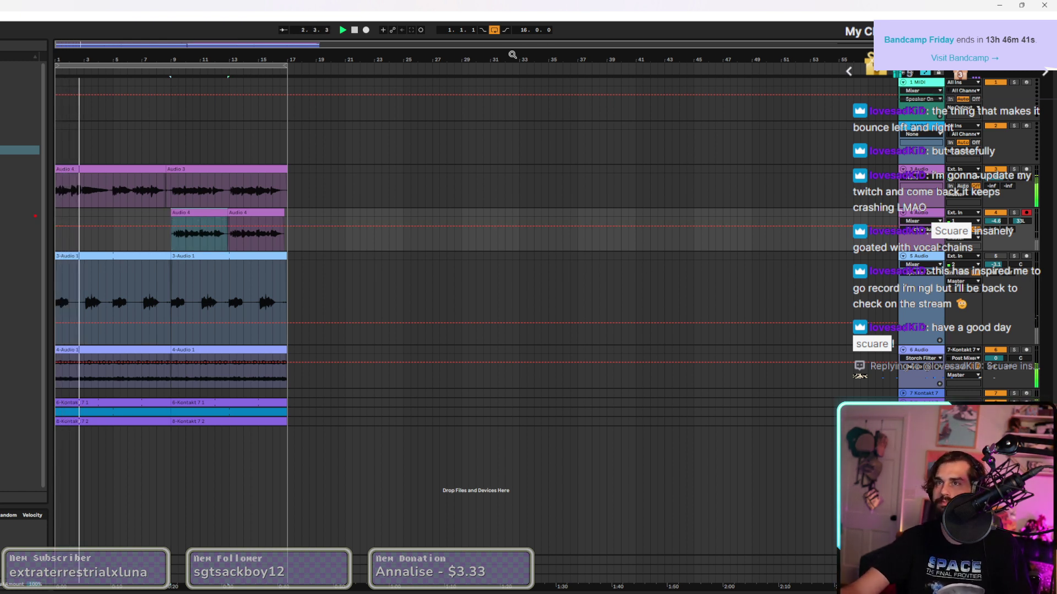
Restart from bar 1 and record another vocal layer on 4 Audio across the first eight bars, then play it back.
click(354, 30)
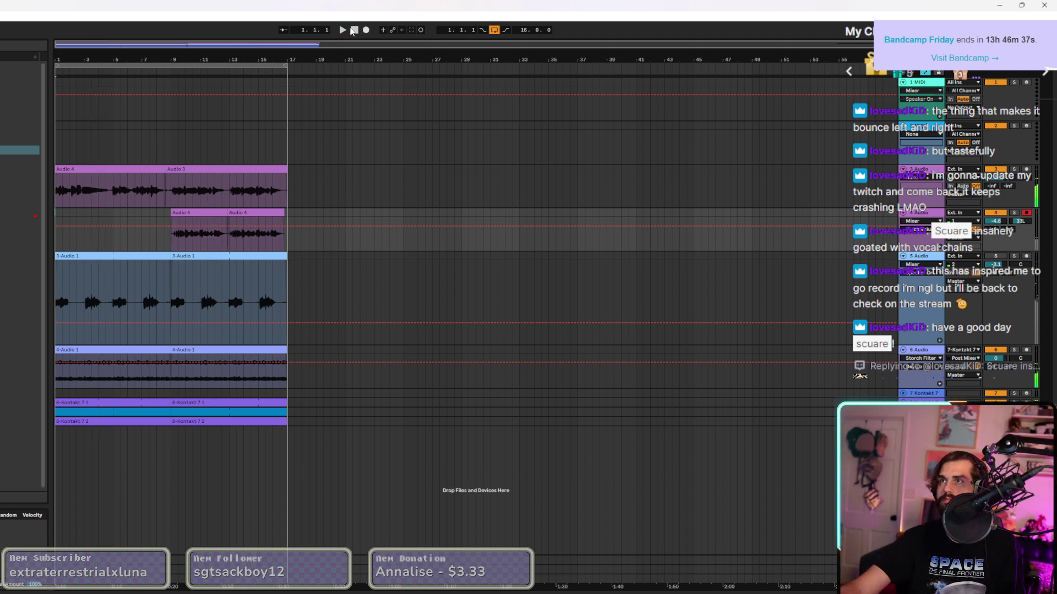
click(366, 30)
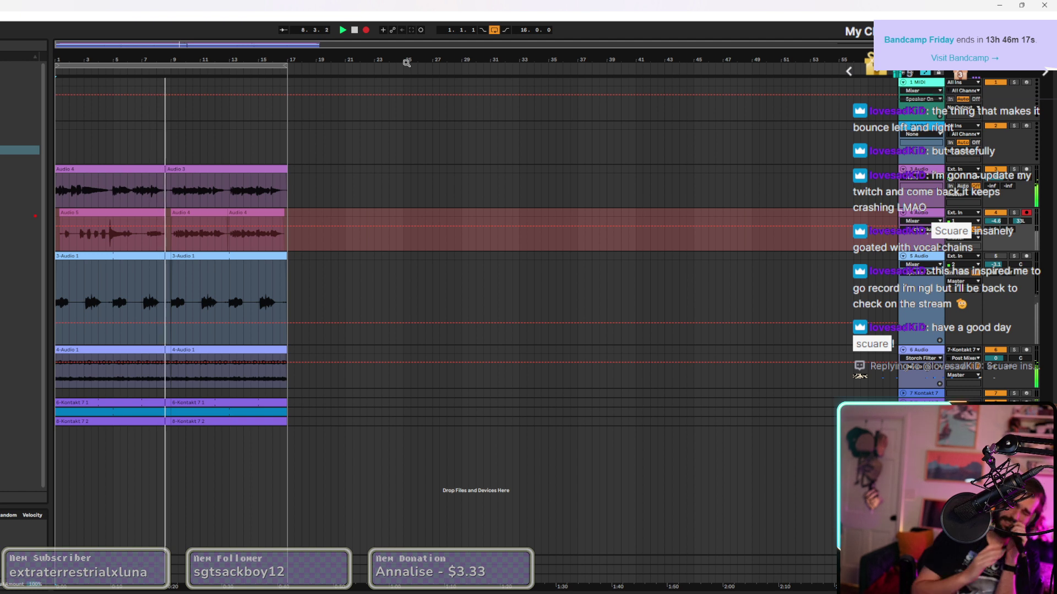
key(space)
key(space)
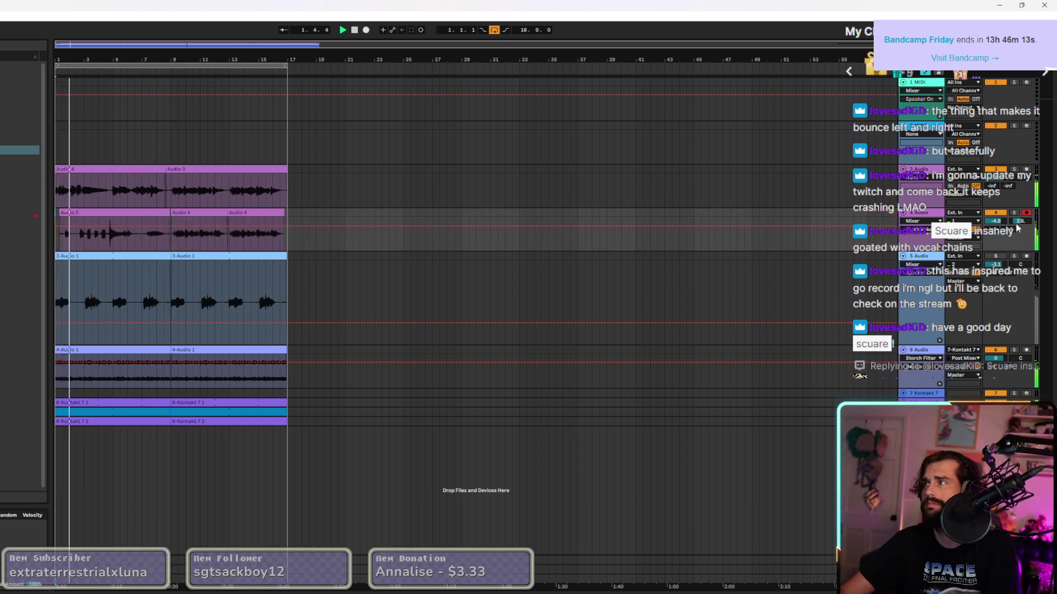
Trim the start of the first-half vocal layer on 4 Audio to its opening phrase and nudge that phrase slightly earlier.
click(80, 213)
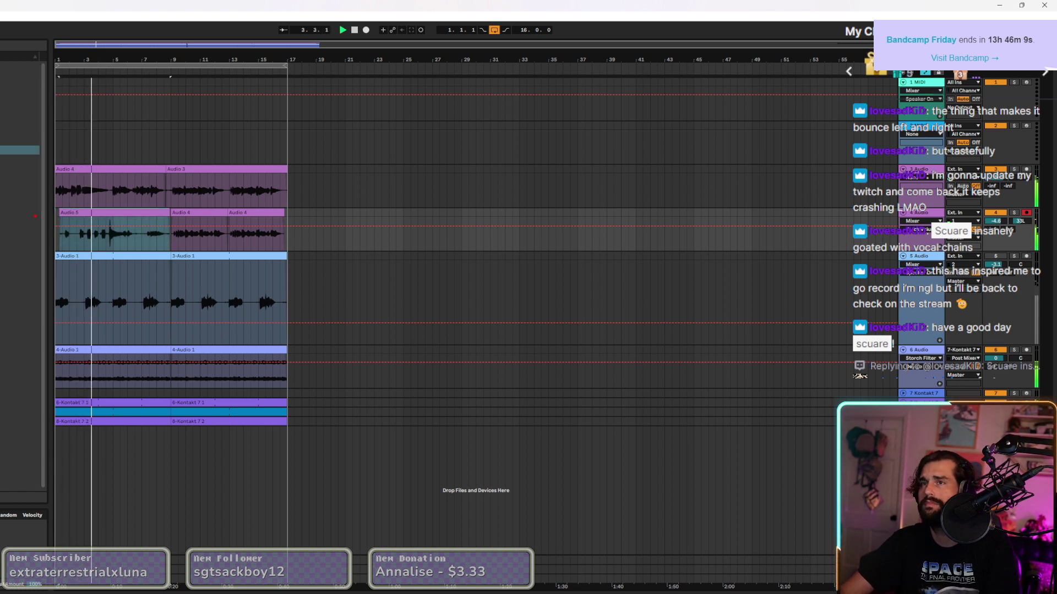
scroll(59, 220, up, 7)
click(149, 241)
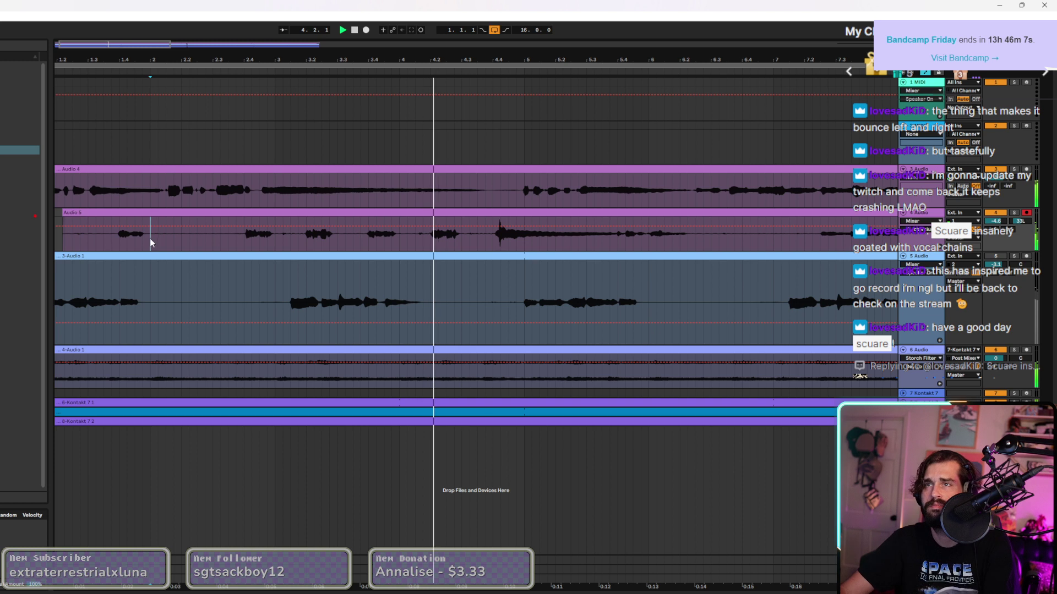
drag(63, 213, 117, 213)
scroll(112, 226, up, 5)
drag(183, 215, 171, 215)
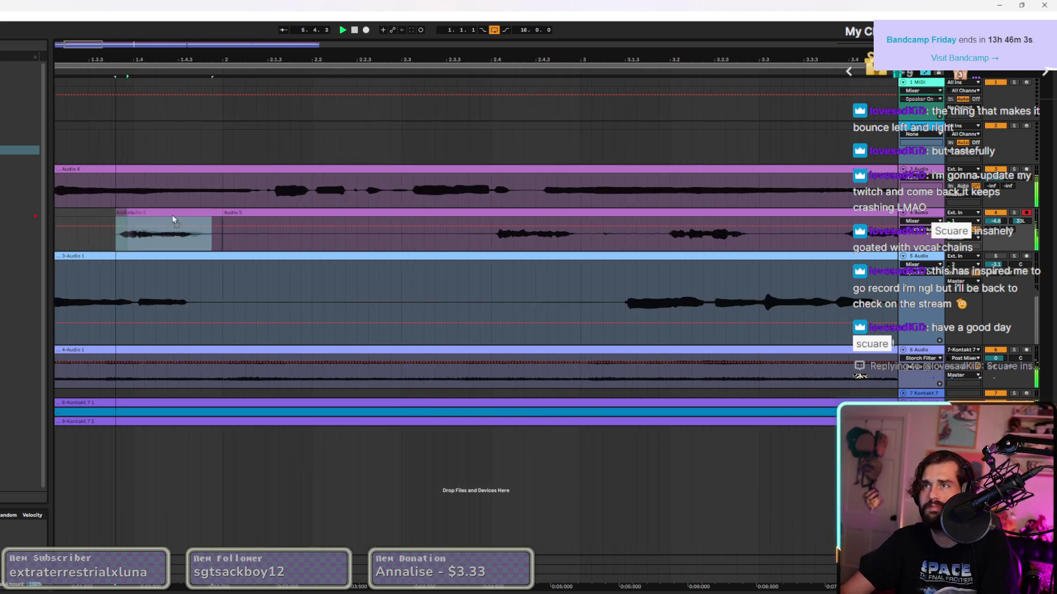
Cut the vocal on 4 Audio out from just after bar 3 to about bar 4.
scroll(172, 216, down, 5)
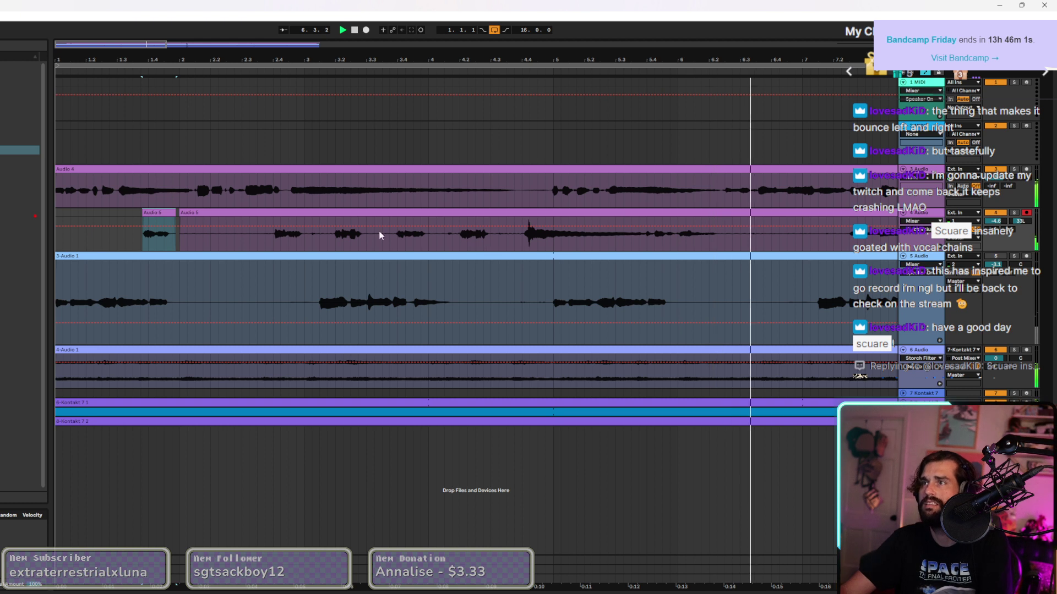
drag(428, 238, 329, 245)
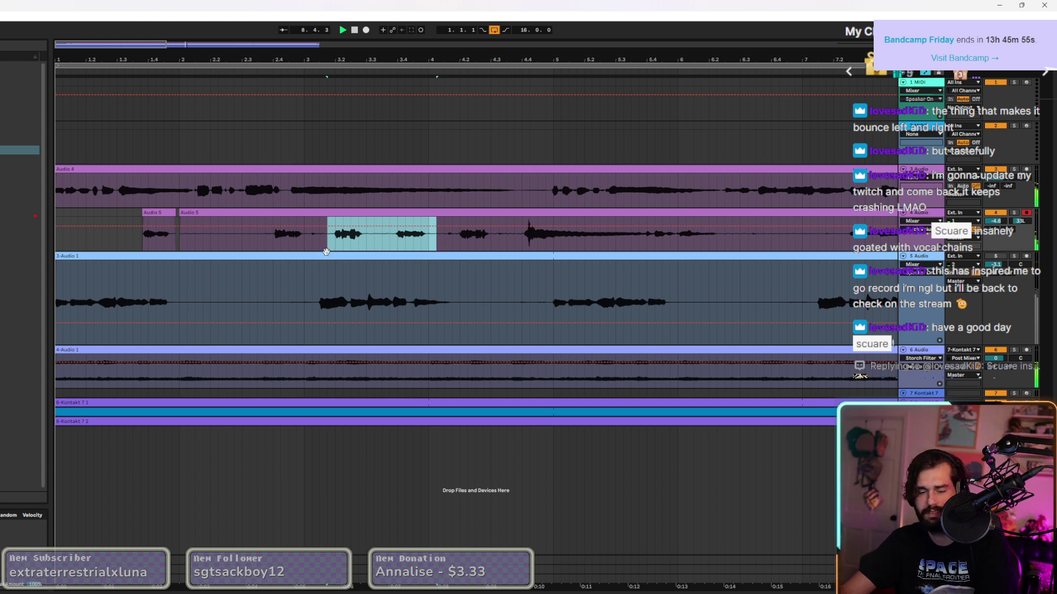
key(ctrl+e)
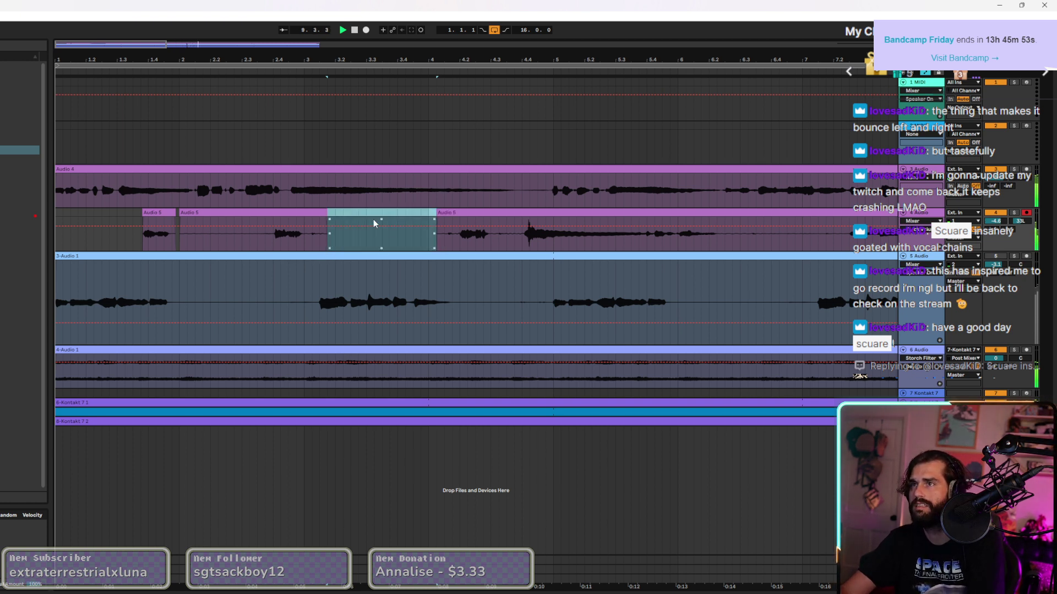
Nudge the bar 9 vocal clip on 4 Audio slightly earlier to line it up with the lead vocal above.
scroll(458, 237, down, 5)
scroll(172, 225, up, 3)
scroll(134, 224, up, 3)
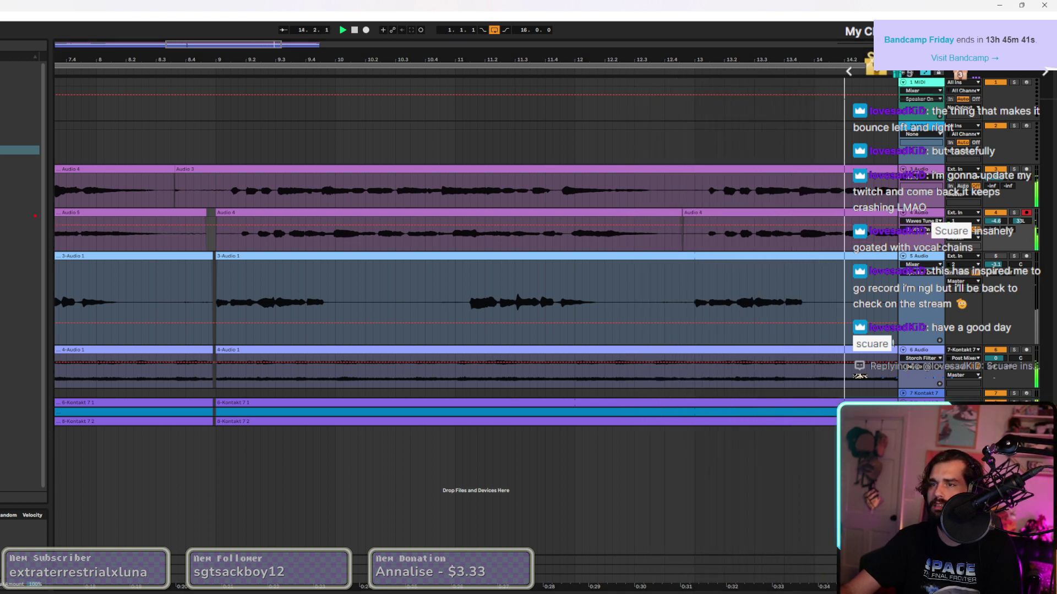
scroll(264, 215, up, 3)
drag(262, 214, 230, 214)
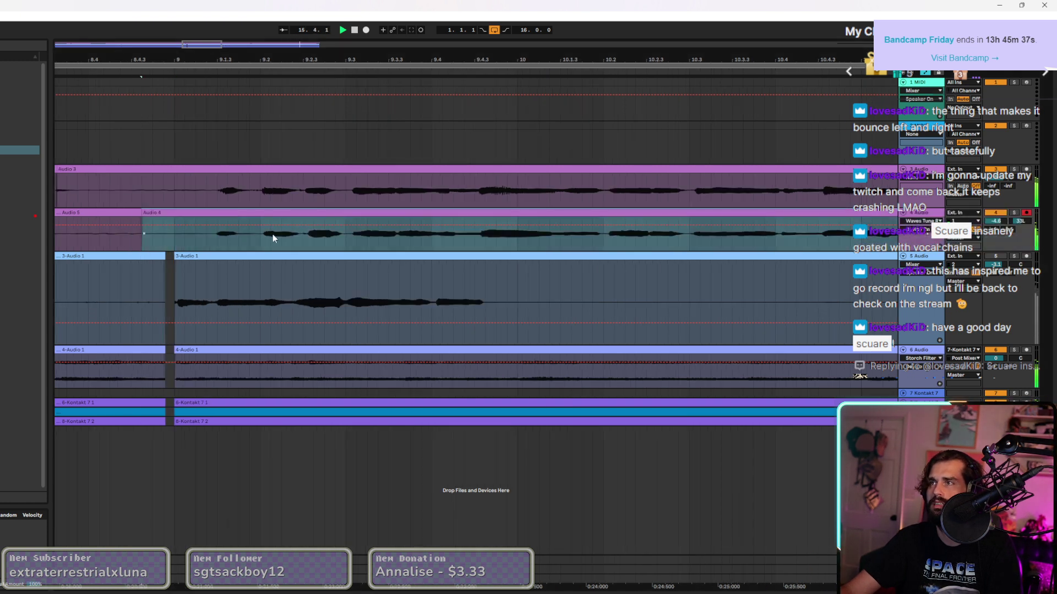
Duplicate the 4 Audio track and delete the copied clips from about bar 4 to the end of the loop.
scroll(272, 234, down, 3)
click(911, 207)
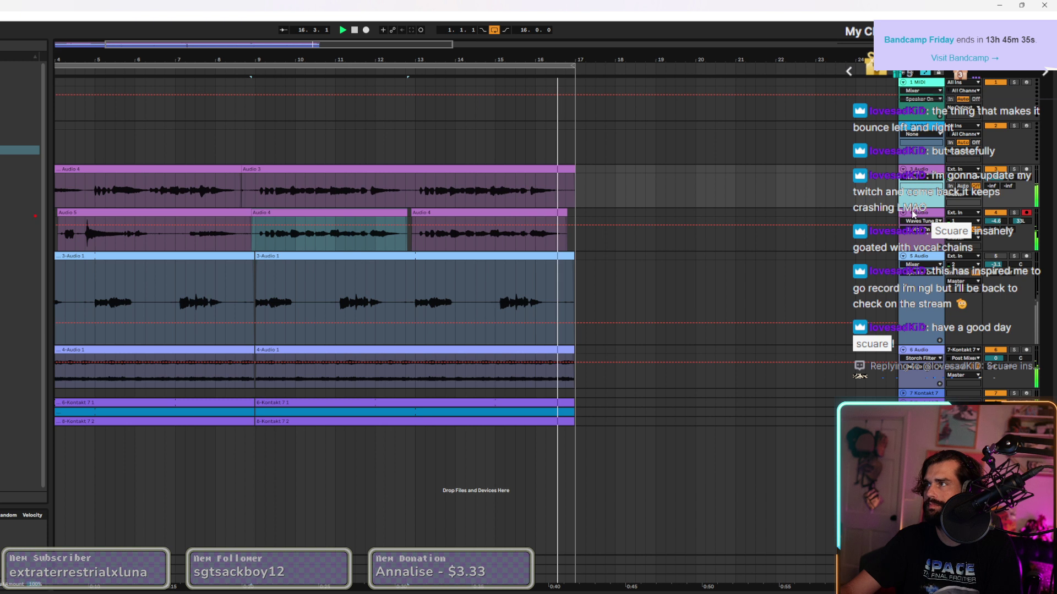
right_click(911, 211)
click(882, 242)
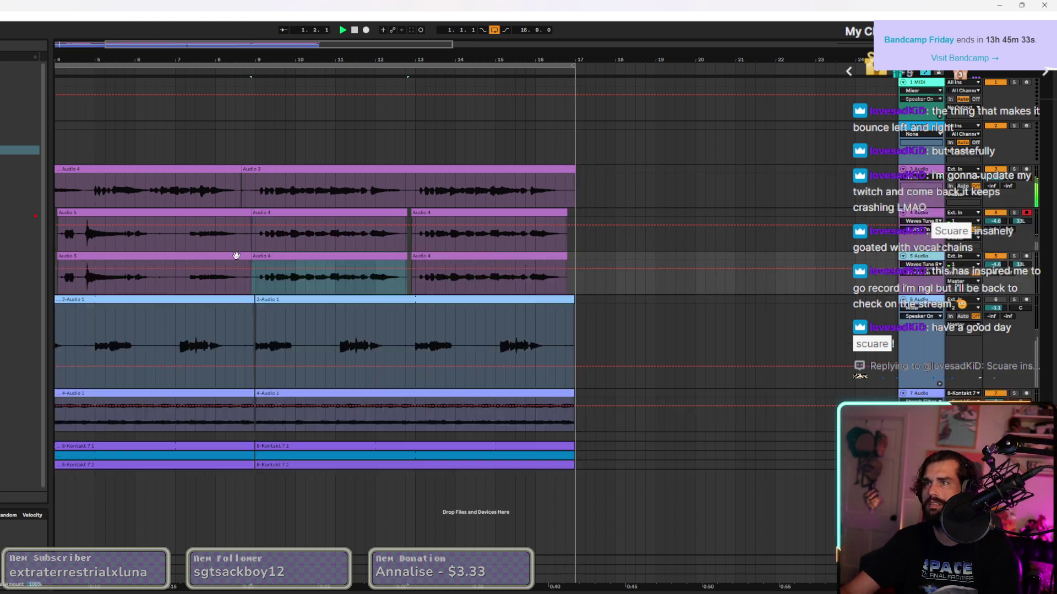
click(205, 256)
key(Delete)
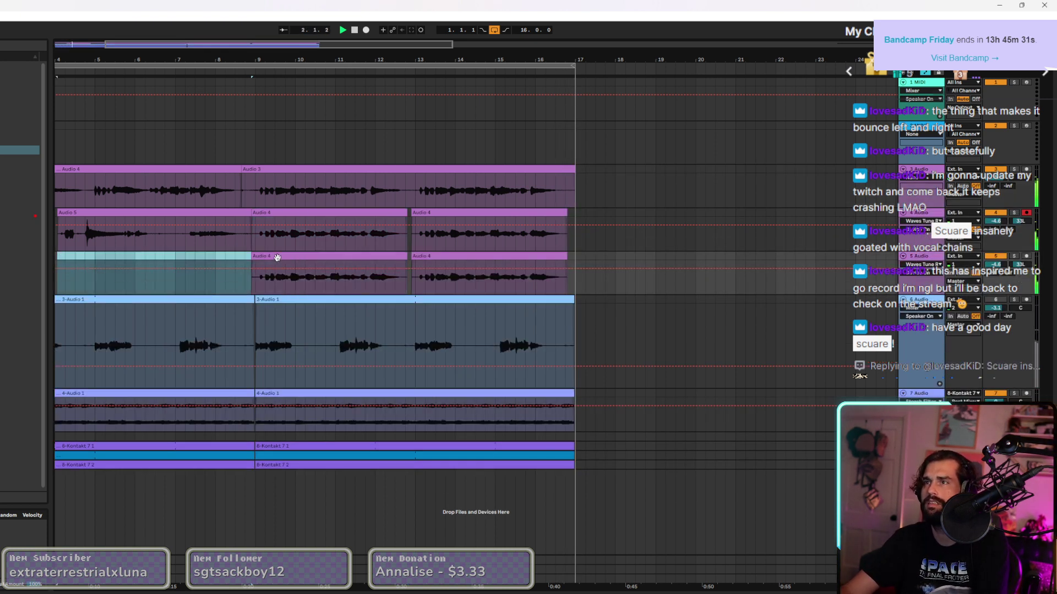
click(276, 257)
key(Delete)
click(486, 257)
key(Delete)
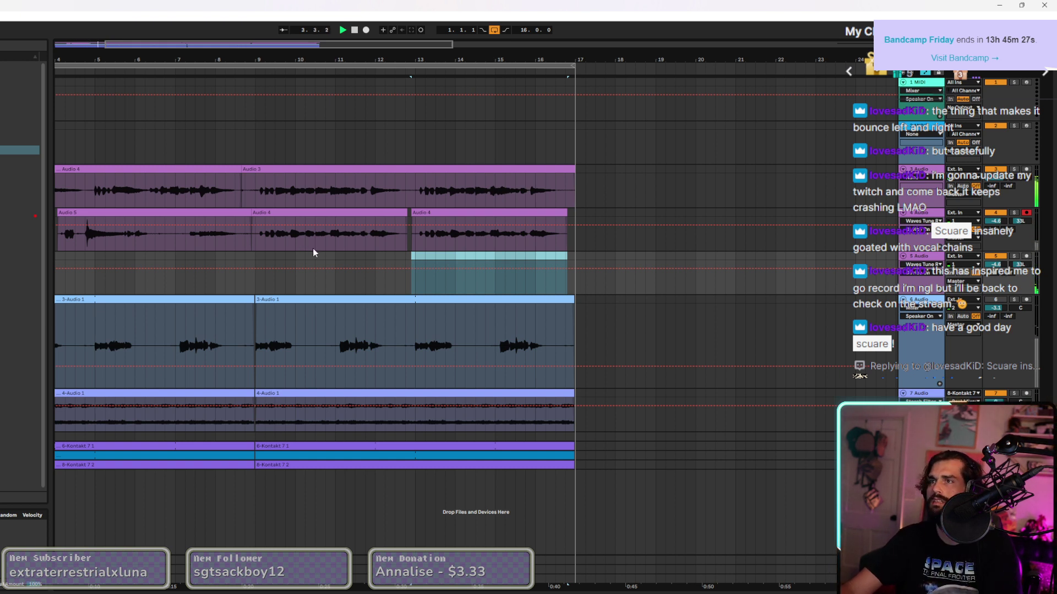
Delete the remaining copied vocal clips in the opening bars of the duplicated track 5 Audio.
scroll(312, 249, down, 5)
drag(99, 276, 28, 282)
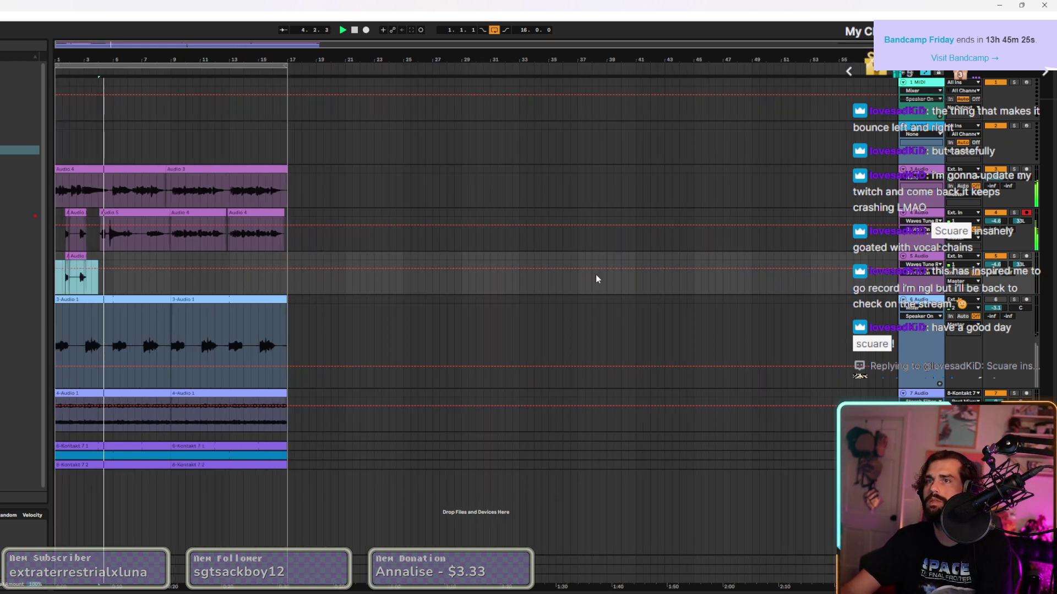
click(67, 257)
key(Delete)
click(68, 257)
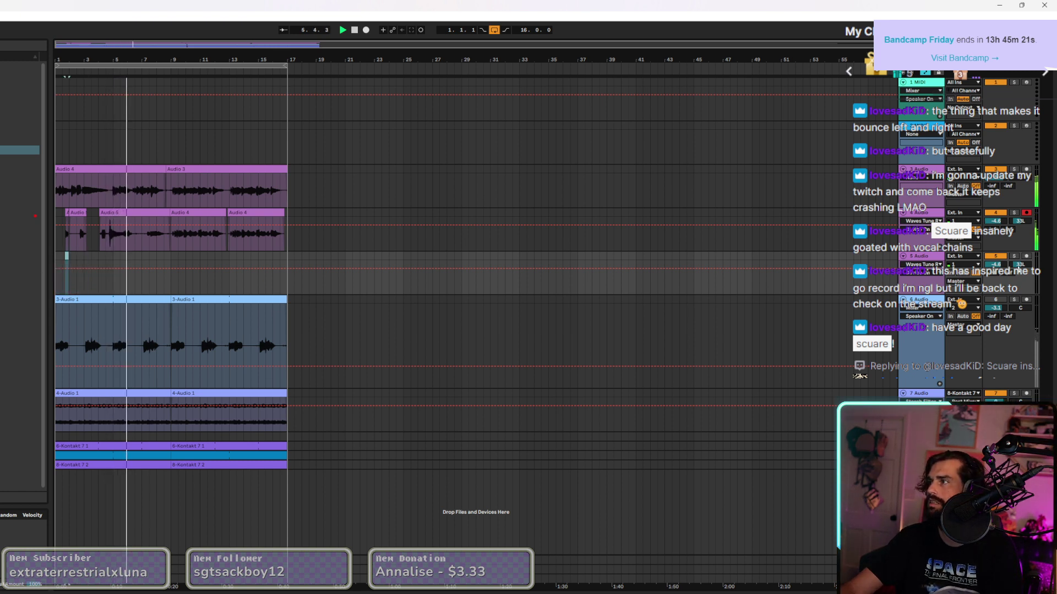
Pan 5 Audio to 32R, arm it and record a vocal layer across the full 16-bar loop, then play it back.
click(1026, 256)
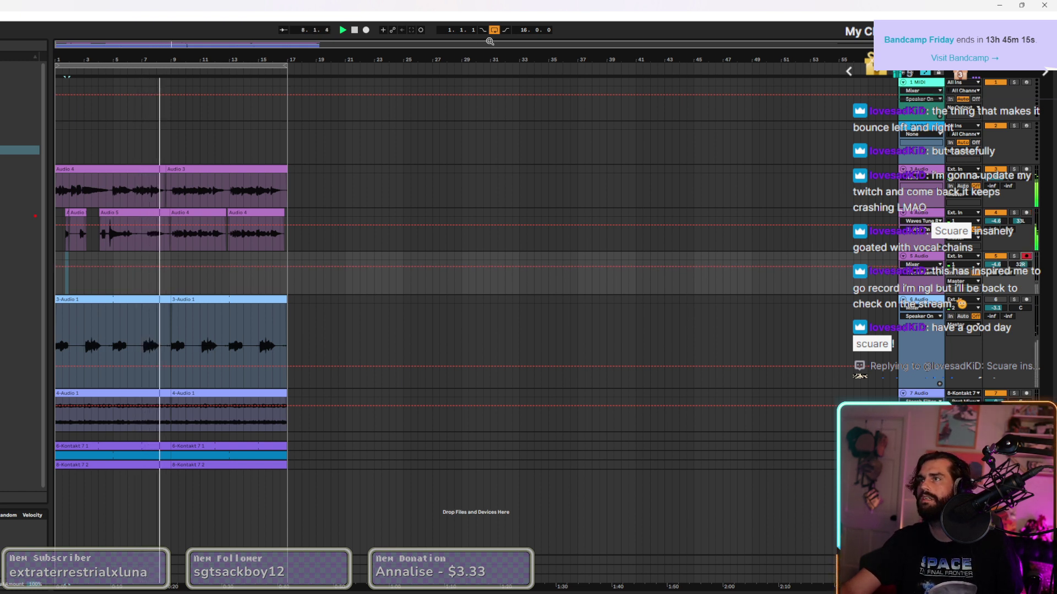
click(366, 30)
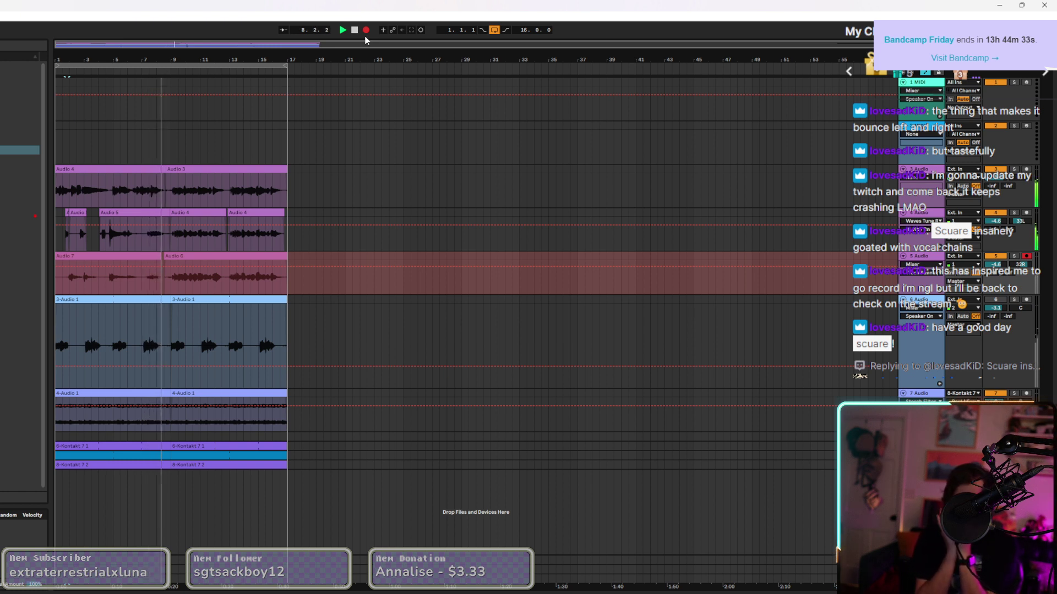
key(space)
key(space)
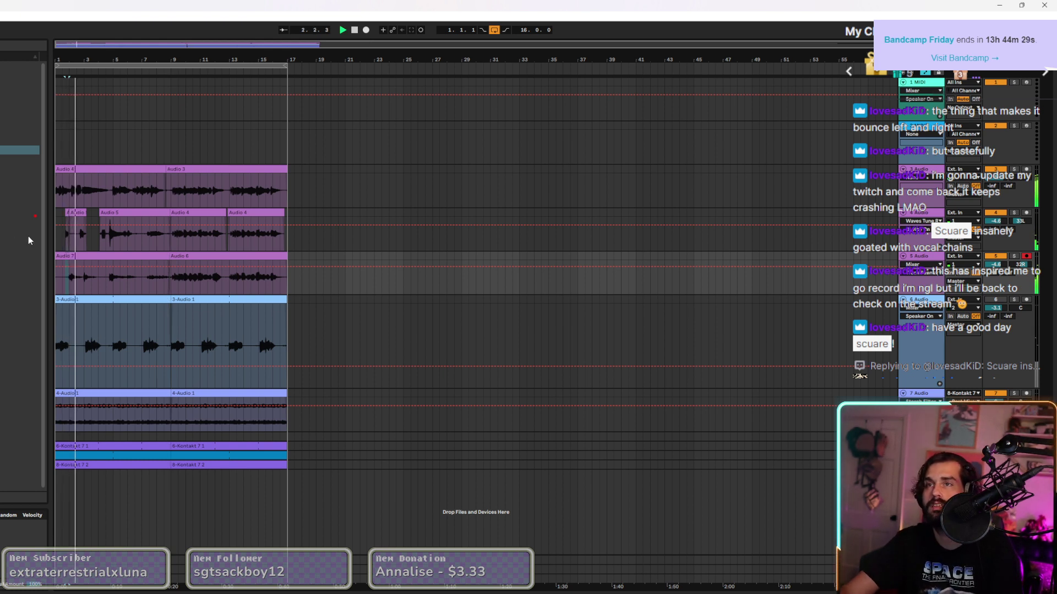
Nudge the opening phrase clip on 4 Audio slightly earlier and restart playback from bar 1.
scroll(61, 234, up, 10)
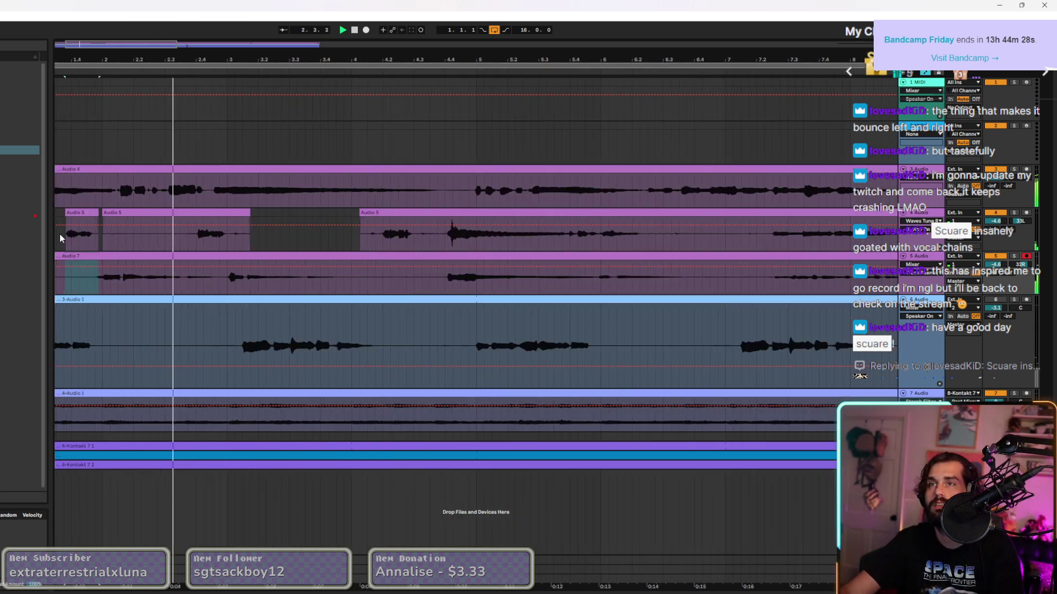
click(356, 31)
scroll(138, 219, up, 3)
drag(140, 212, 102, 221)
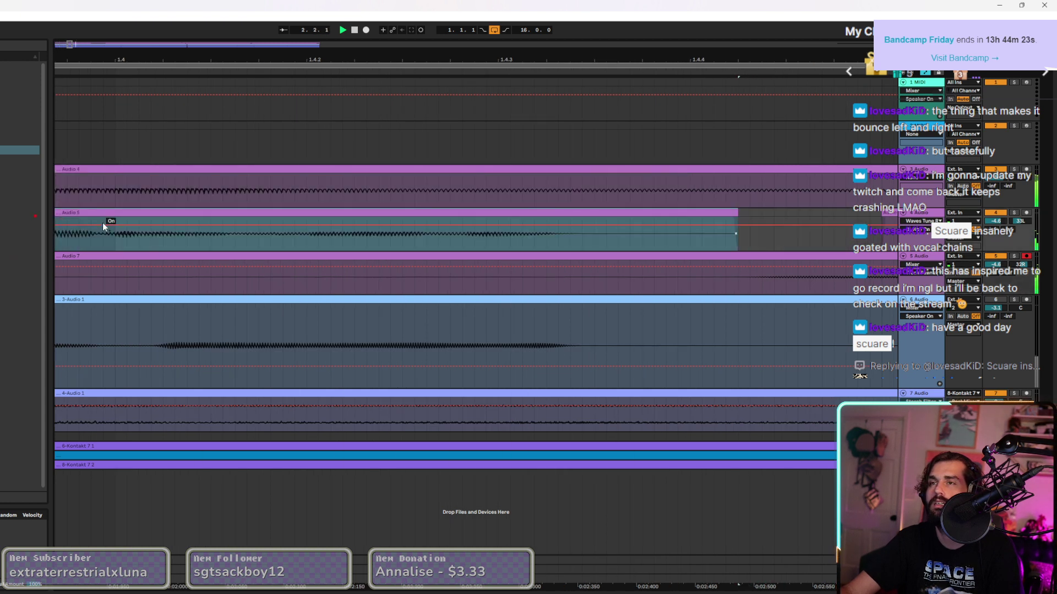
scroll(101, 223, down, 3)
click(355, 30)
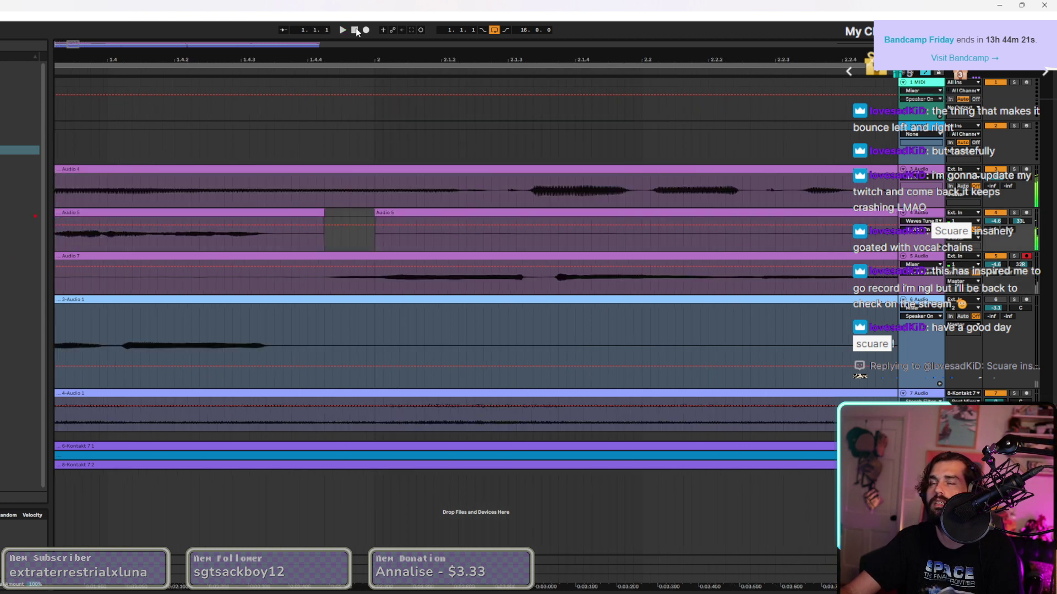
Play the opening again and delete the short first phrase clip before bar 2 on 4 Audio.
scroll(132, 295, down, 5)
scroll(81, 240, up, 4)
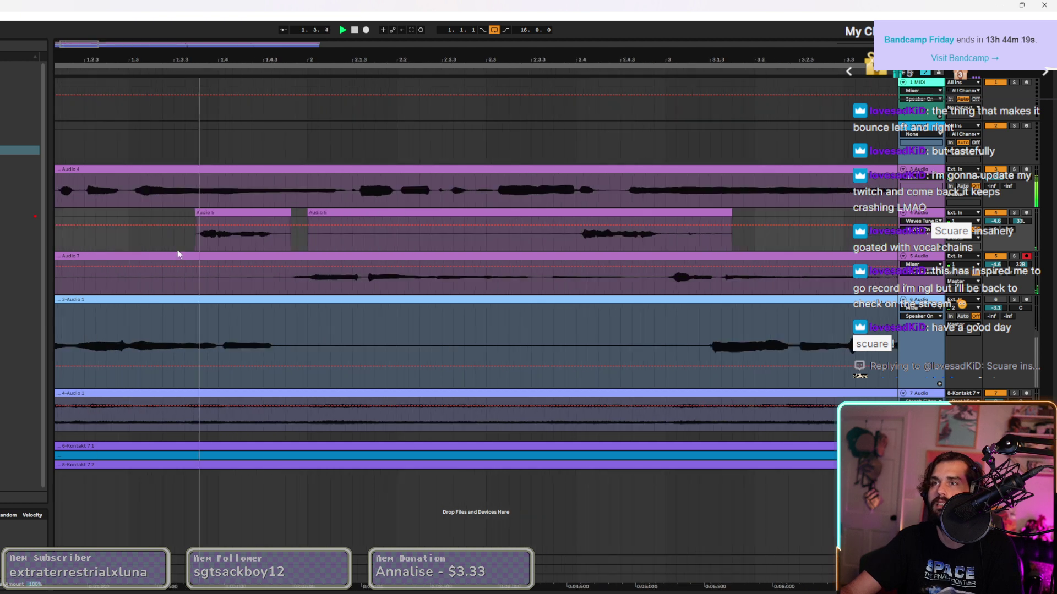
click(219, 223)
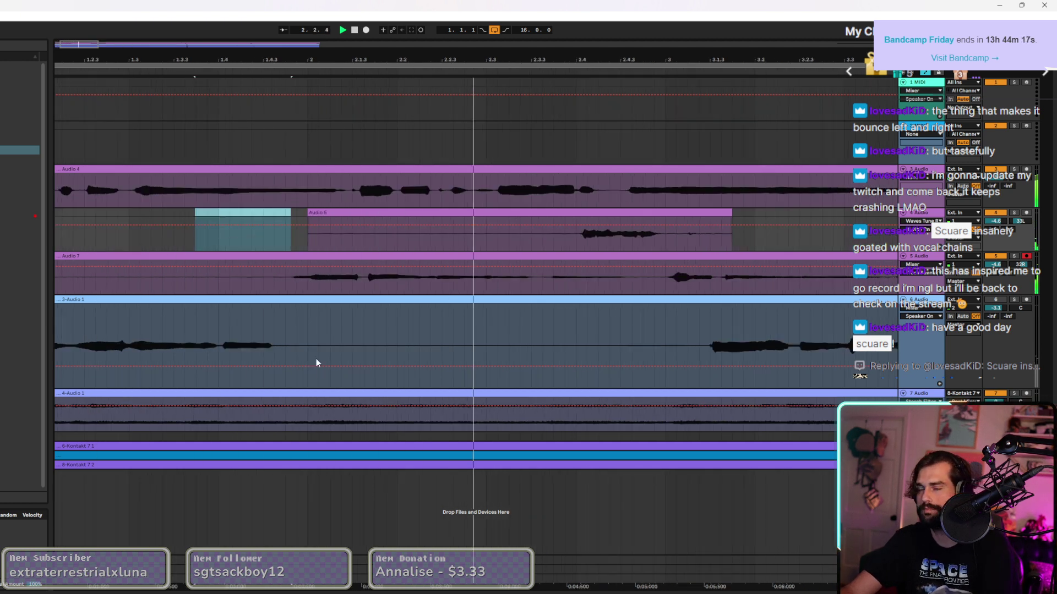
Loop the eight bars from bar 9 and set 4 Audio to about -8.0 dB and 5 Audio to about -8.4 dB.
scroll(345, 416, down, 10)
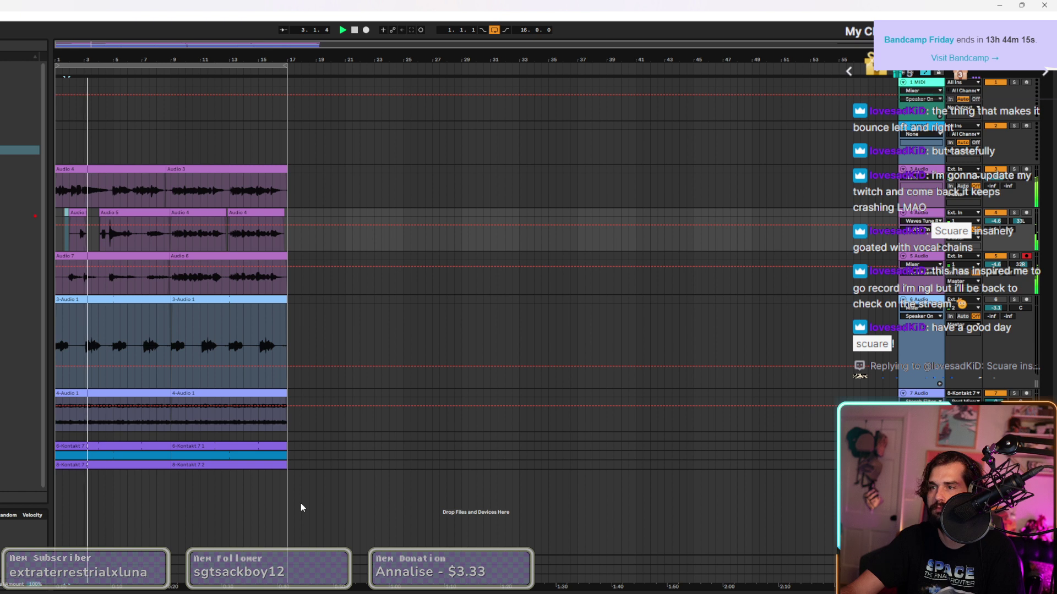
click(172, 290)
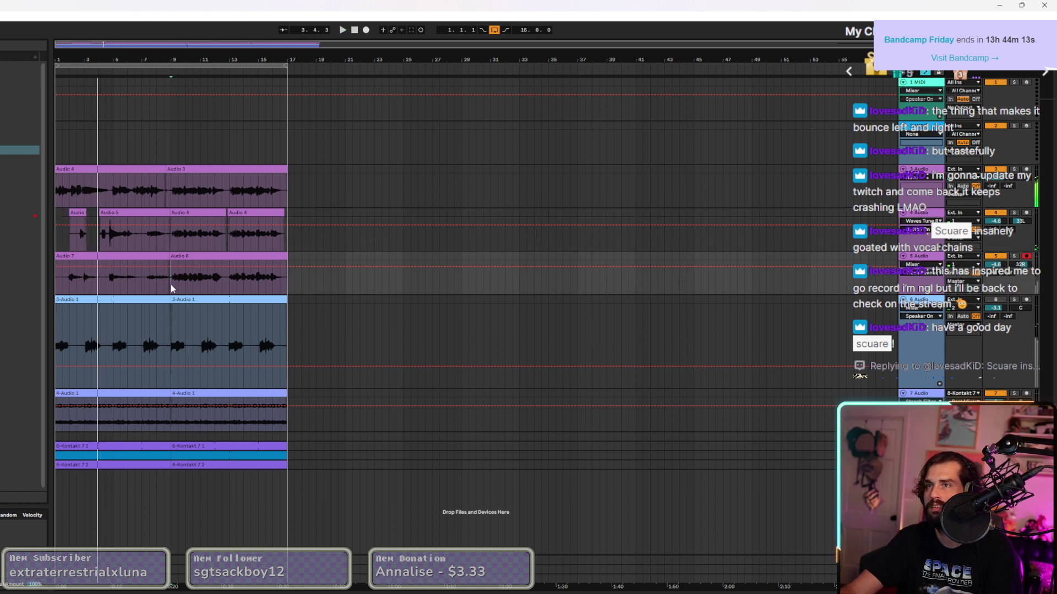
drag(59, 64, 172, 99)
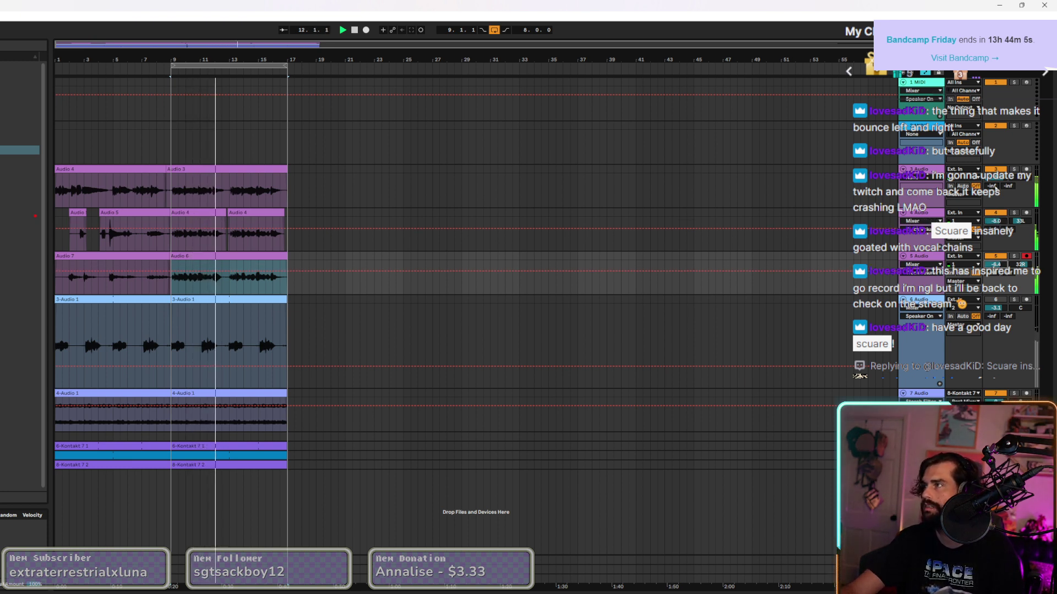
Adjust the lead vocal's volume against the layers, then group the three vocal tracks.
drag(996, 176, 997, 179)
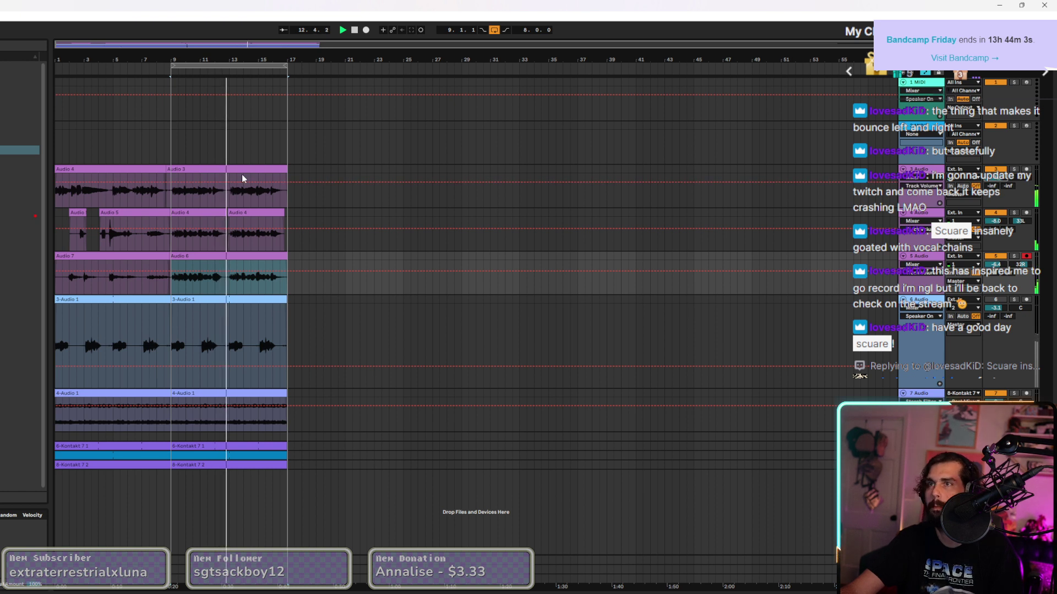
click(1000, 191)
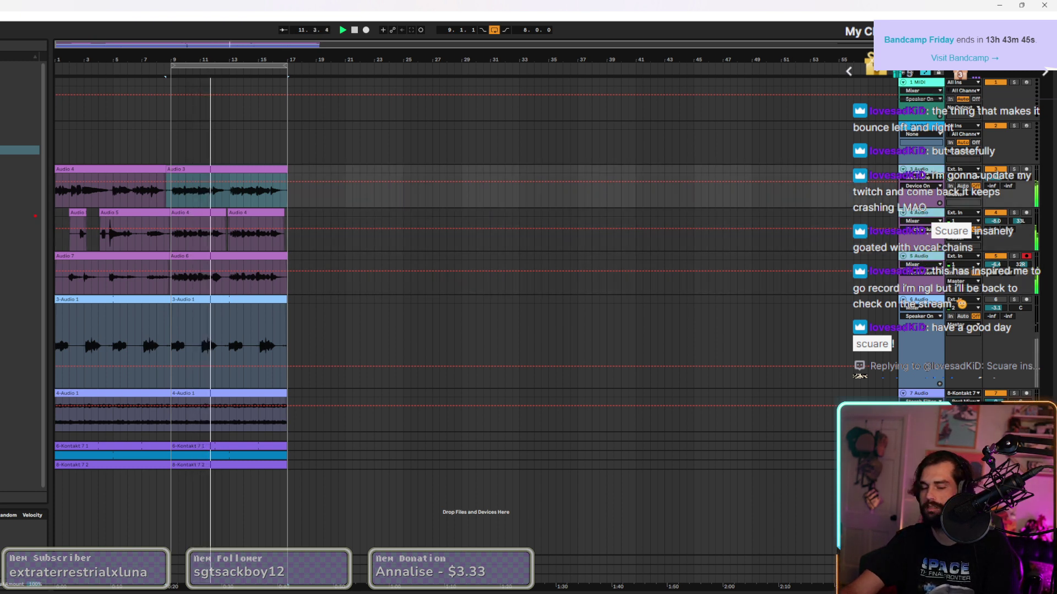
key(ctrl+g)
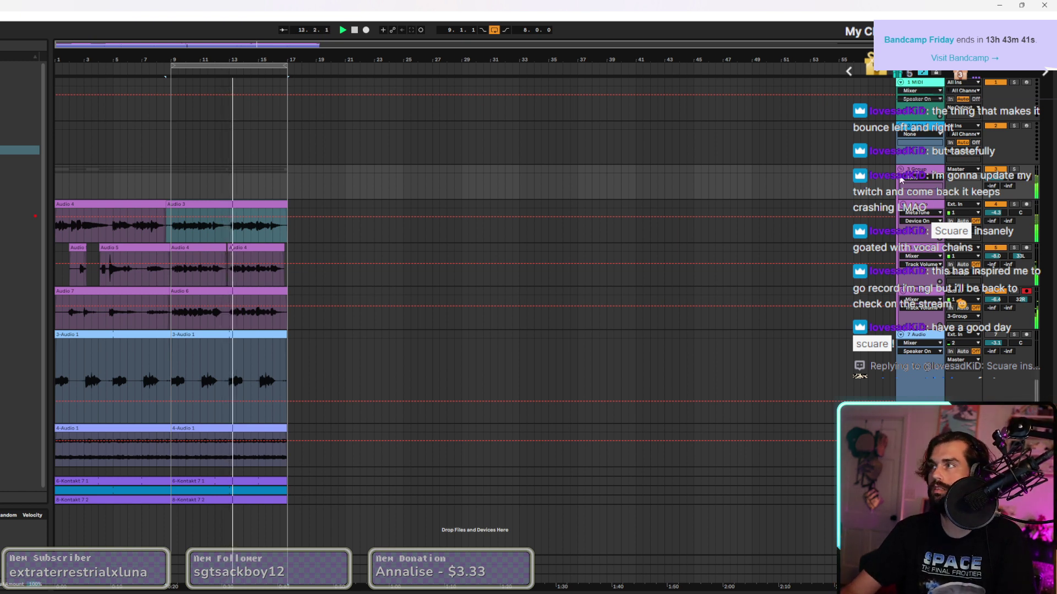
Add Virtual Mix Rack to the vocal group and load its Brit 4k preset Fat Vocal.
click(1, 143)
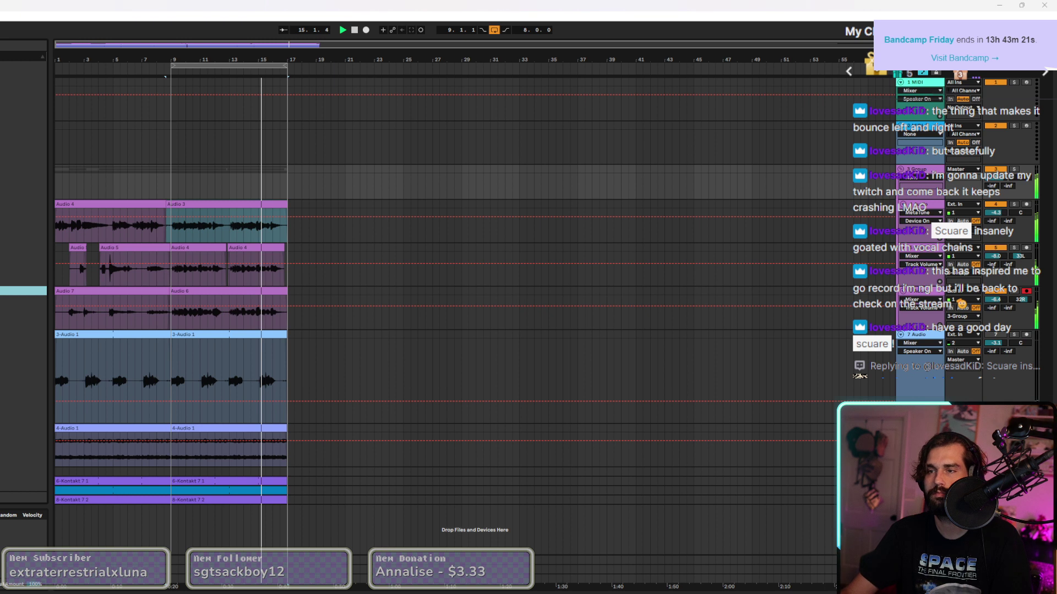
key(ctrl+alt+p)
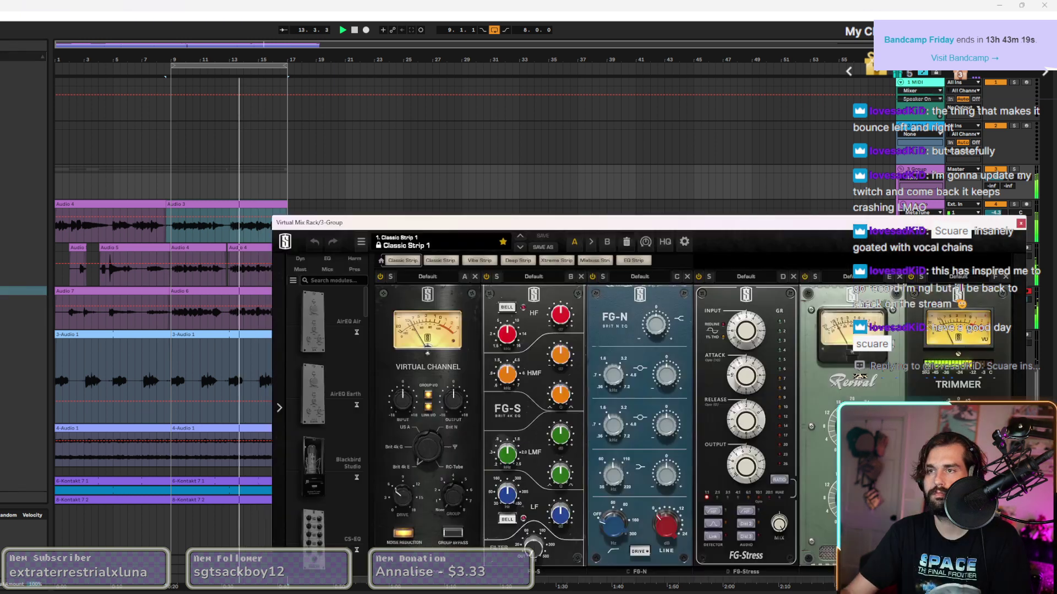
click(419, 245)
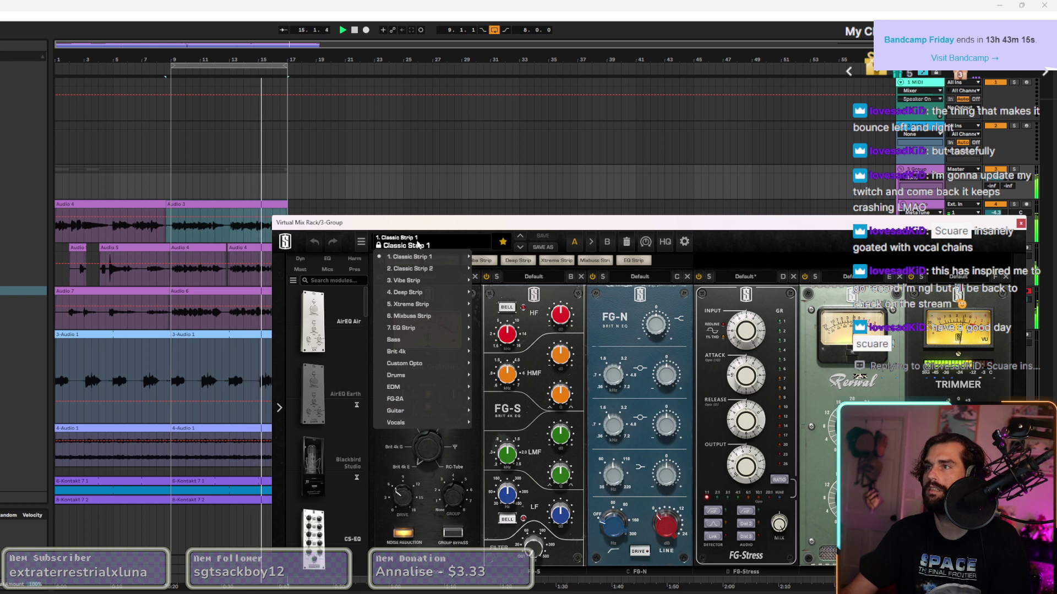
mouse_move(419, 255)
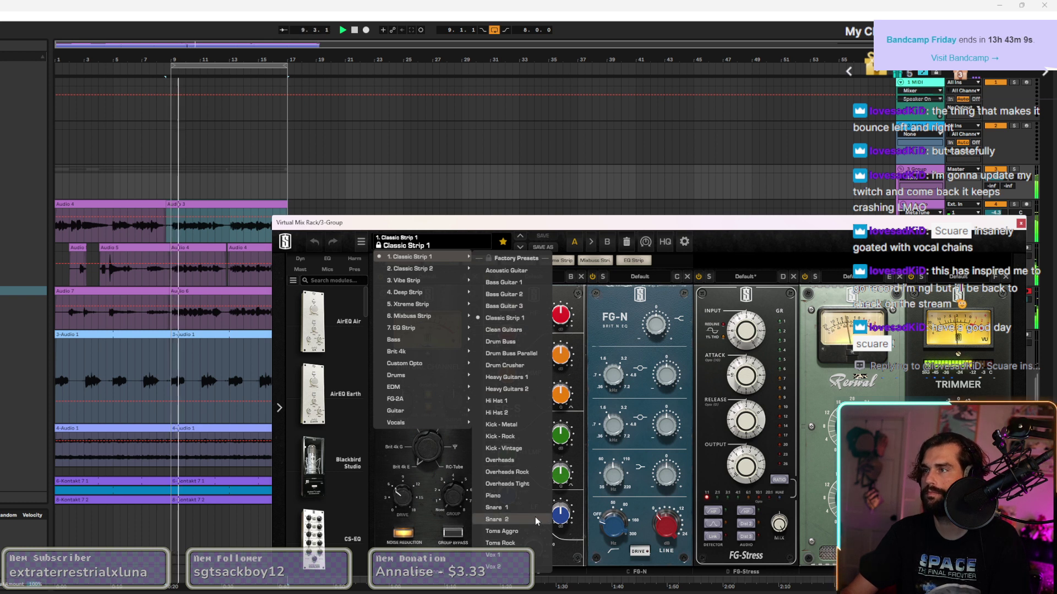
mouse_move(441, 272)
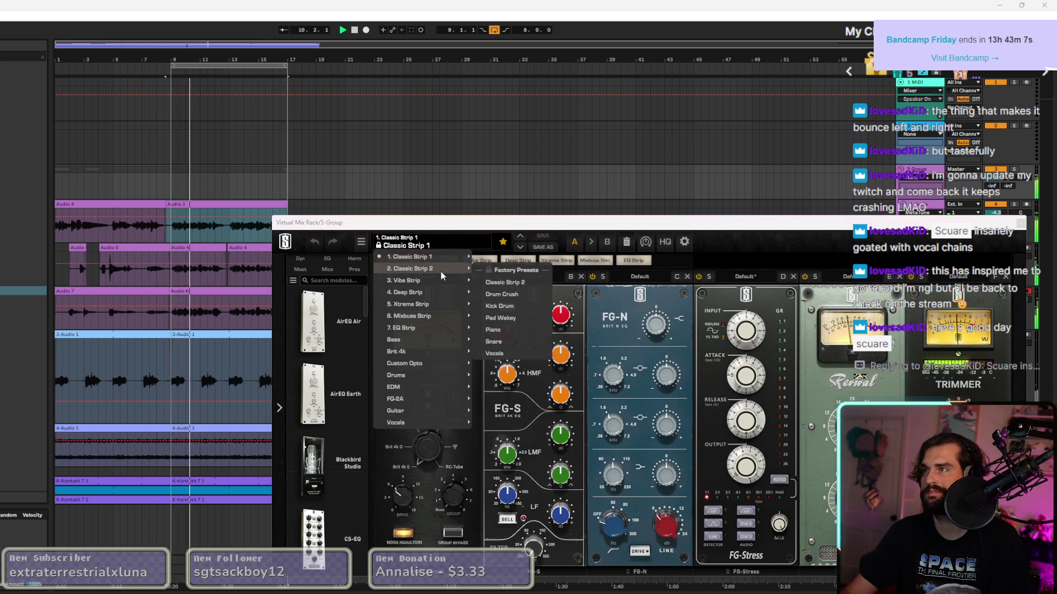
mouse_move(448, 294)
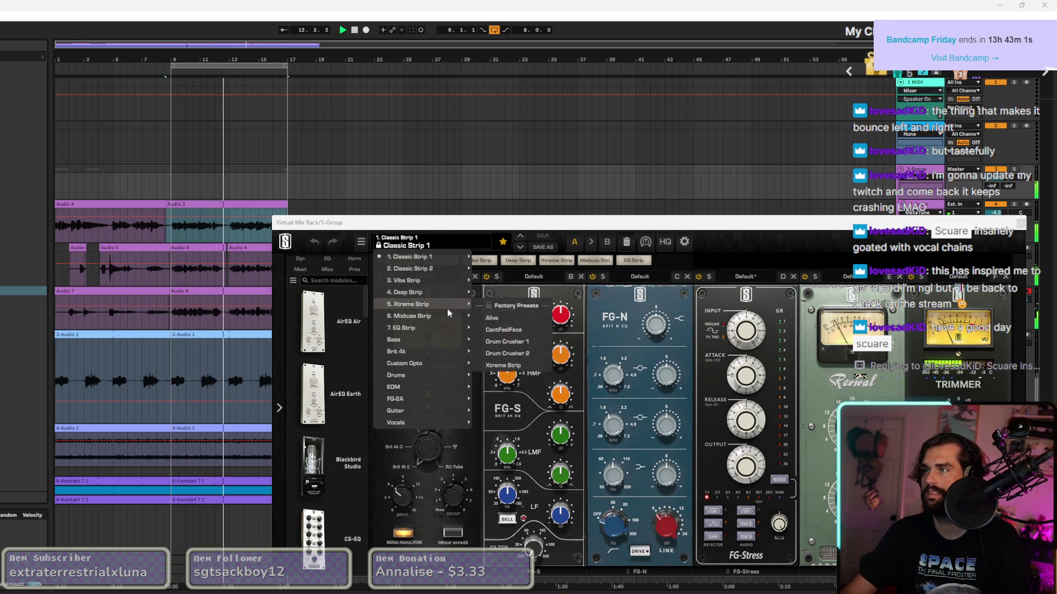
mouse_move(449, 341)
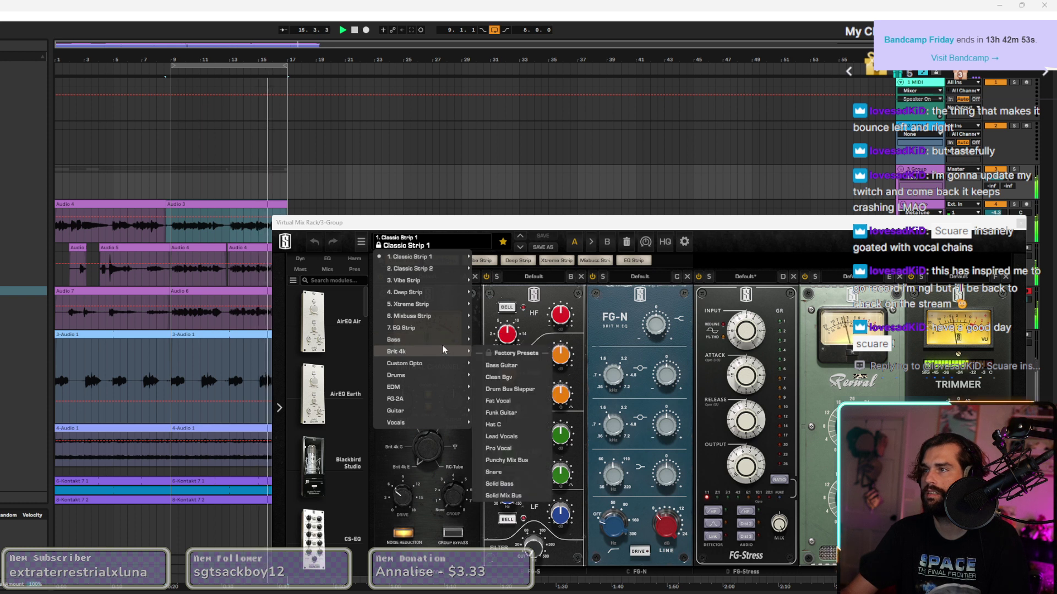
click(519, 401)
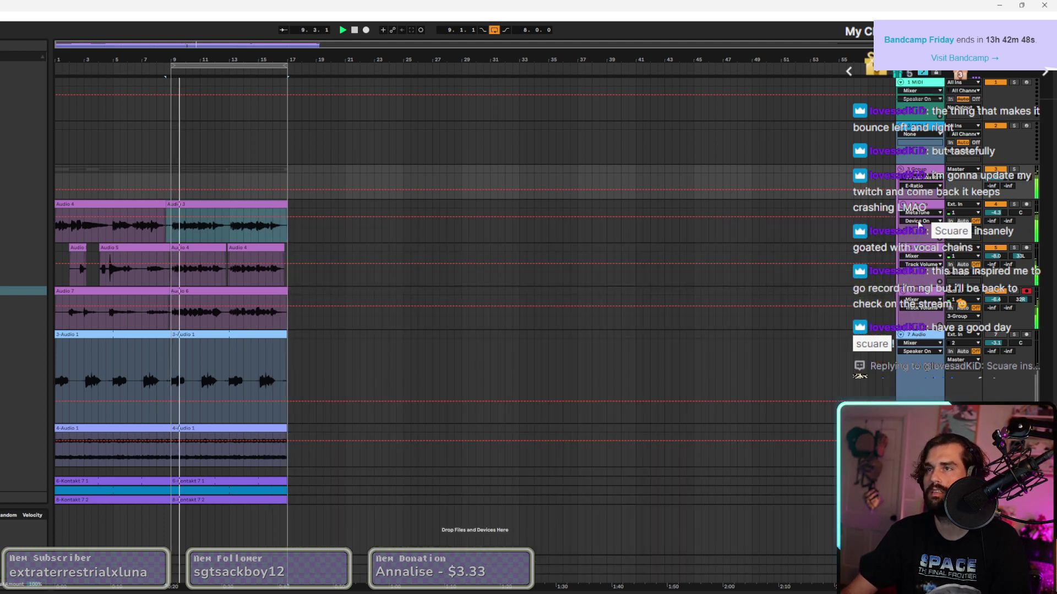
click(914, 223)
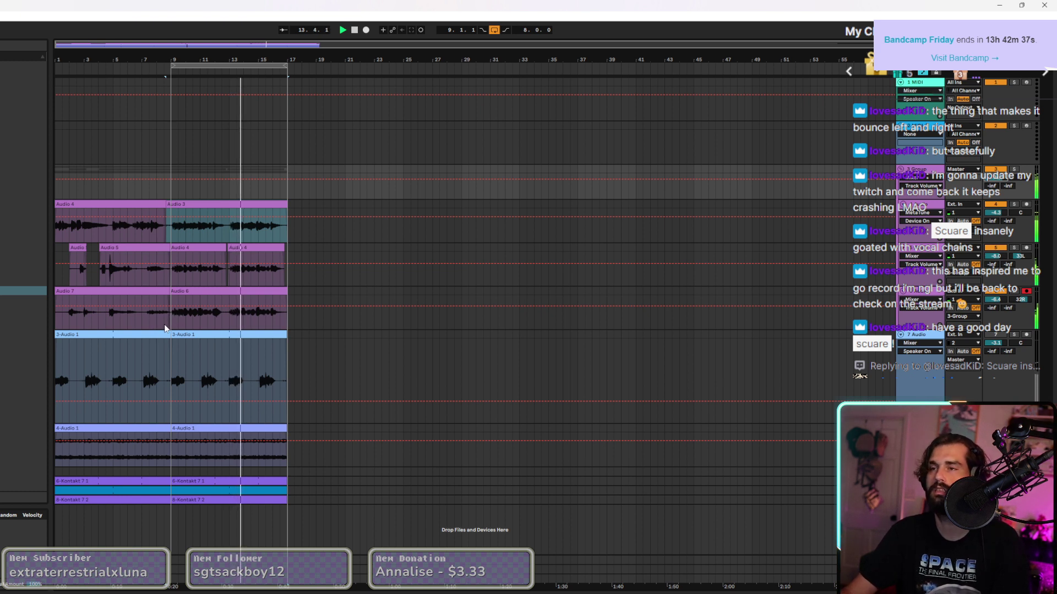
click(220, 425)
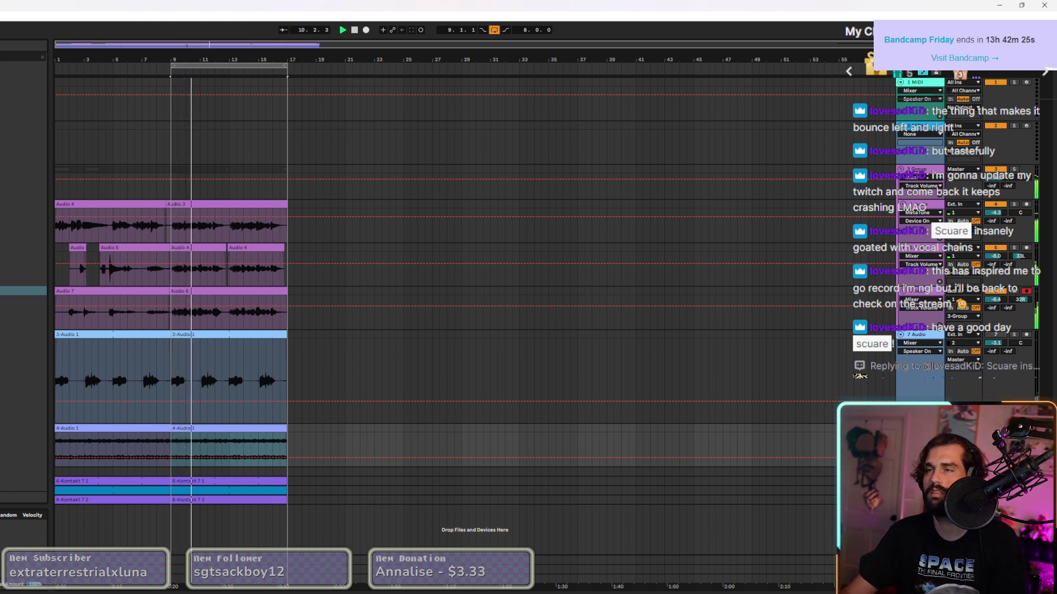
click(205, 206)
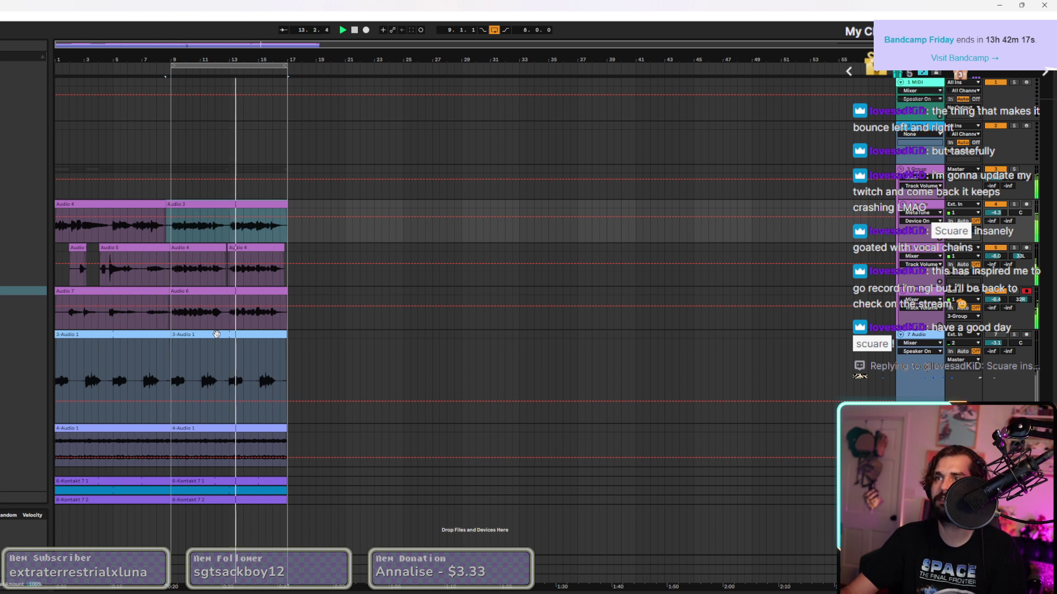
click(244, 428)
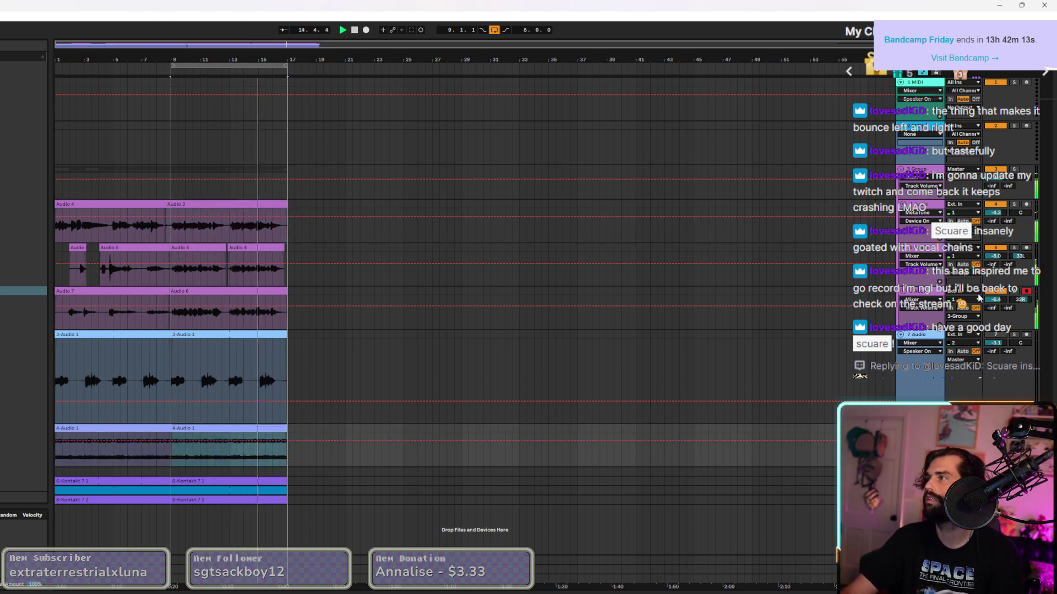
Group the 5 Audio and 6 Audio vocal layers, then lower the new group's volume and set 4 Audio to about -7.0 dB.
click(922, 248)
shift+click(925, 292)
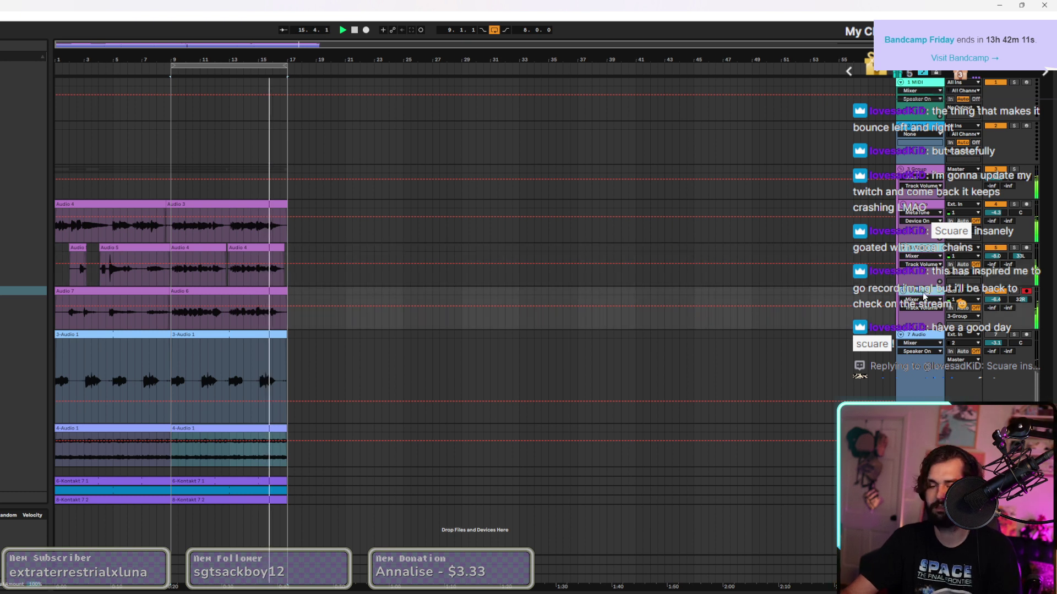
key(ctrl+g)
drag(995, 256, 994, 262)
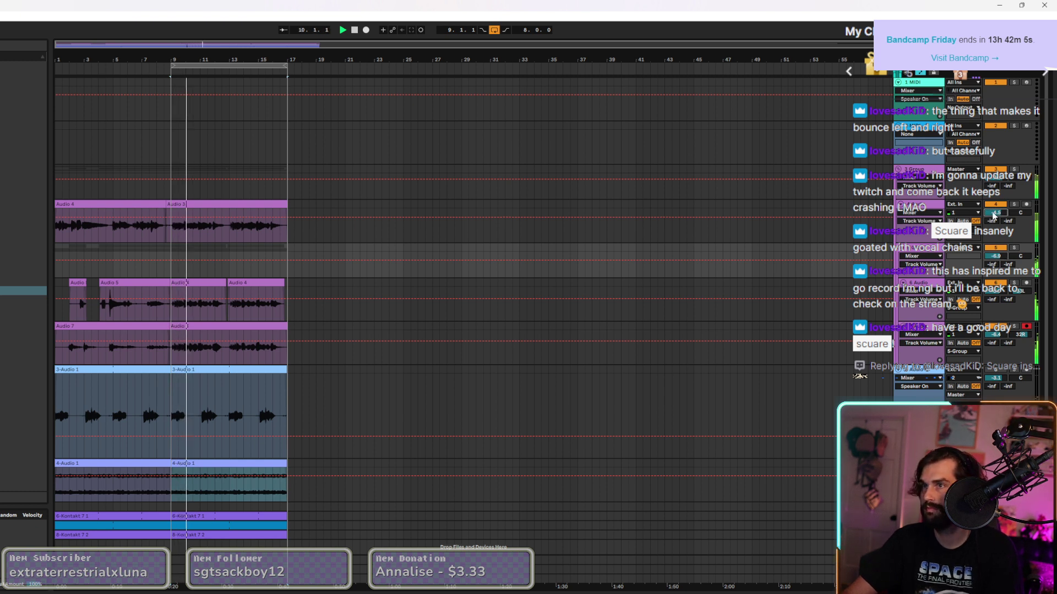
drag(993, 212, 992, 214)
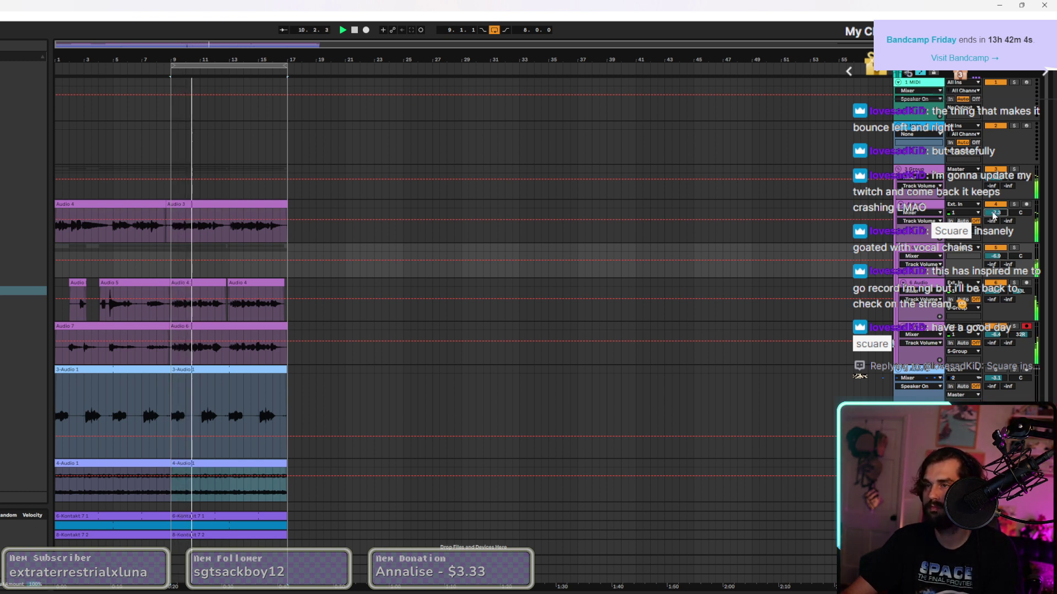
Set the lead vocal 4 Audio to about -3.5 dB and adjust the mix of its ValhallaVintageVerb.
click(207, 201)
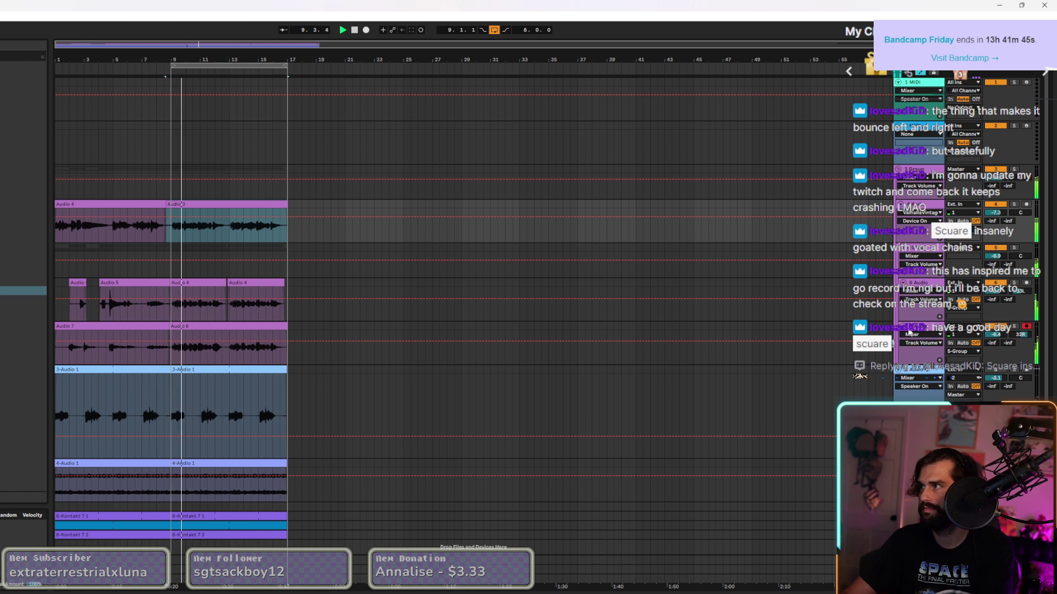
double_click(999, 214)
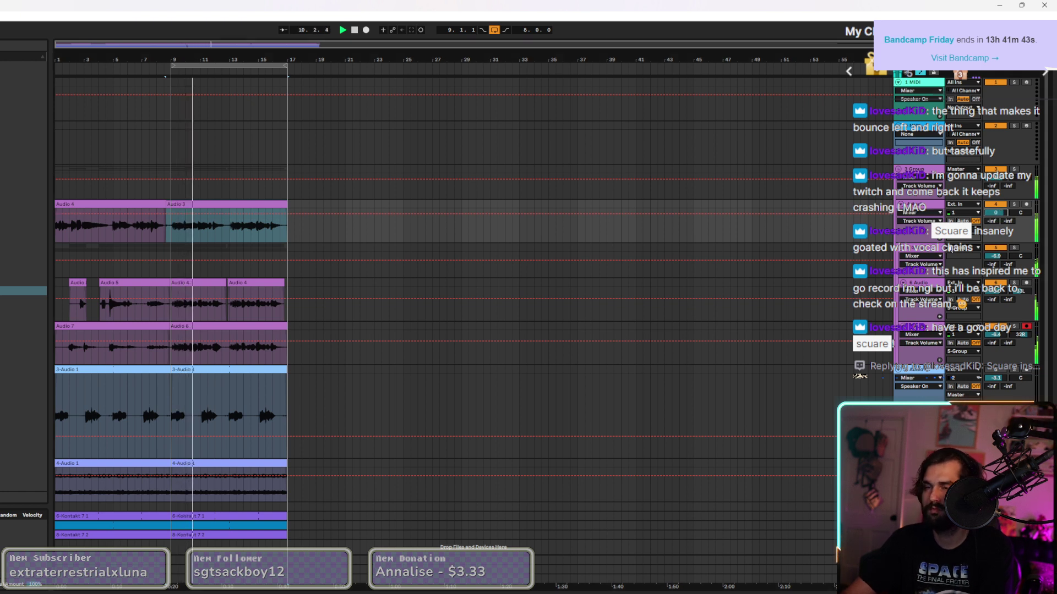
drag(996, 214, 995, 222)
click(302, 584)
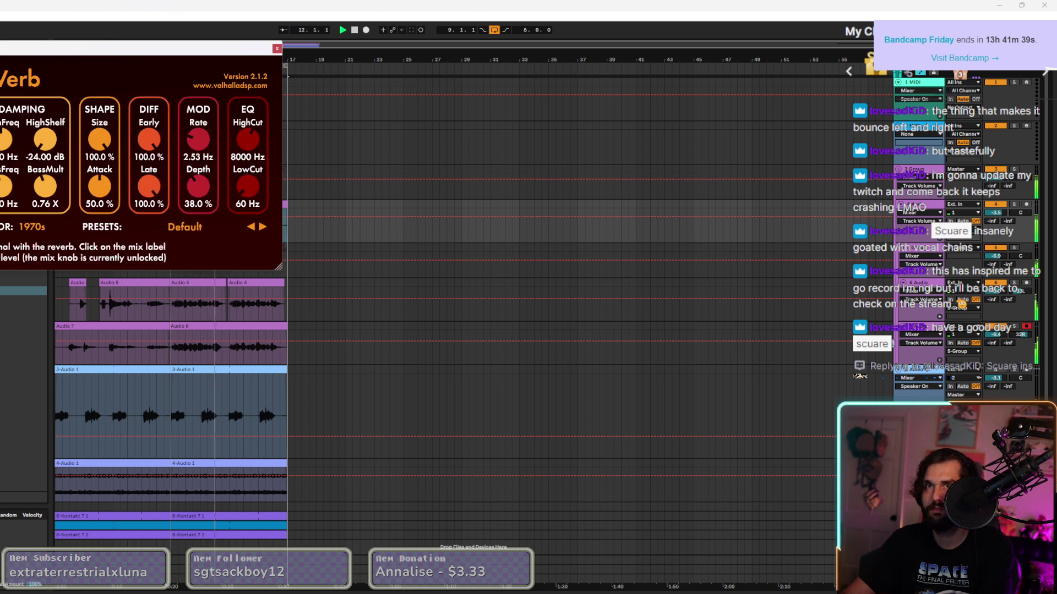
click(277, 49)
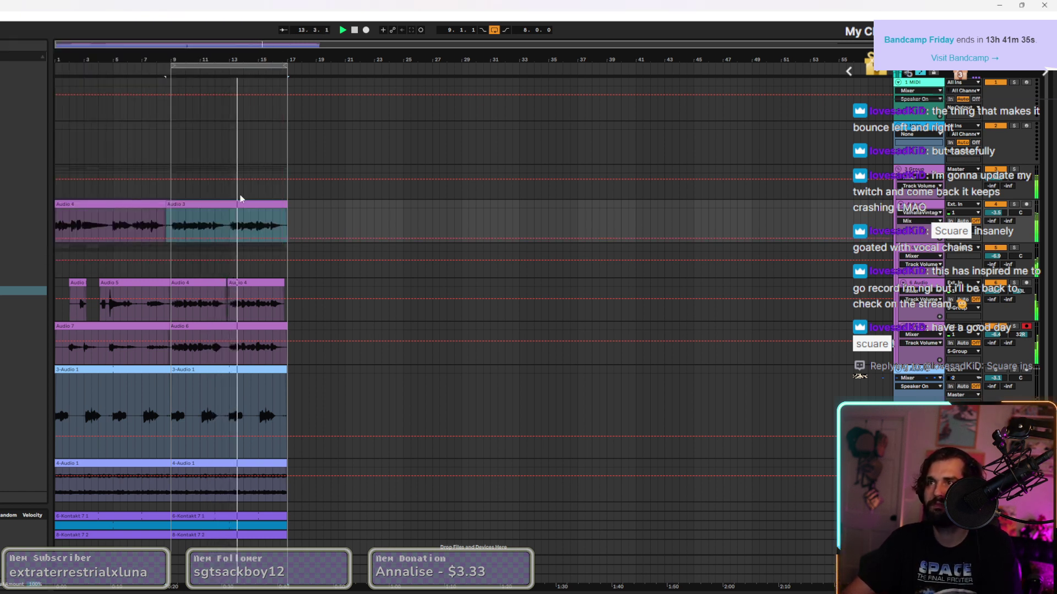
Cut the silent gap before bar 13 out of the lead vocal and trim the 6 Audio layer clips to match.
scroll(215, 226, up, 5)
drag(190, 220, 236, 224)
click(208, 204)
drag(199, 223, 238, 227)
key(ctrl+e)
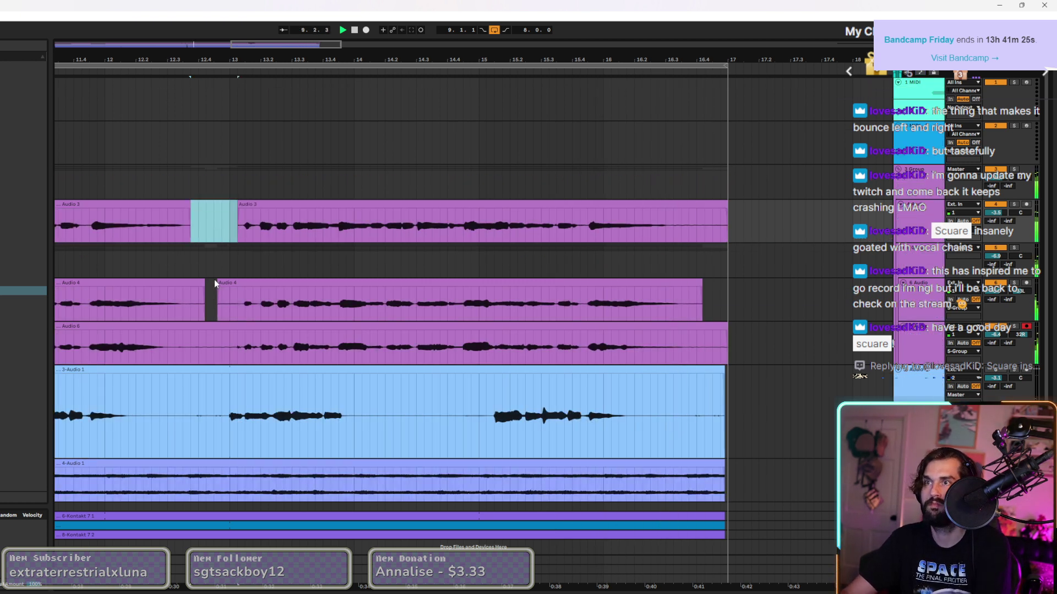
key(Delete)
drag(222, 284, 186, 285)
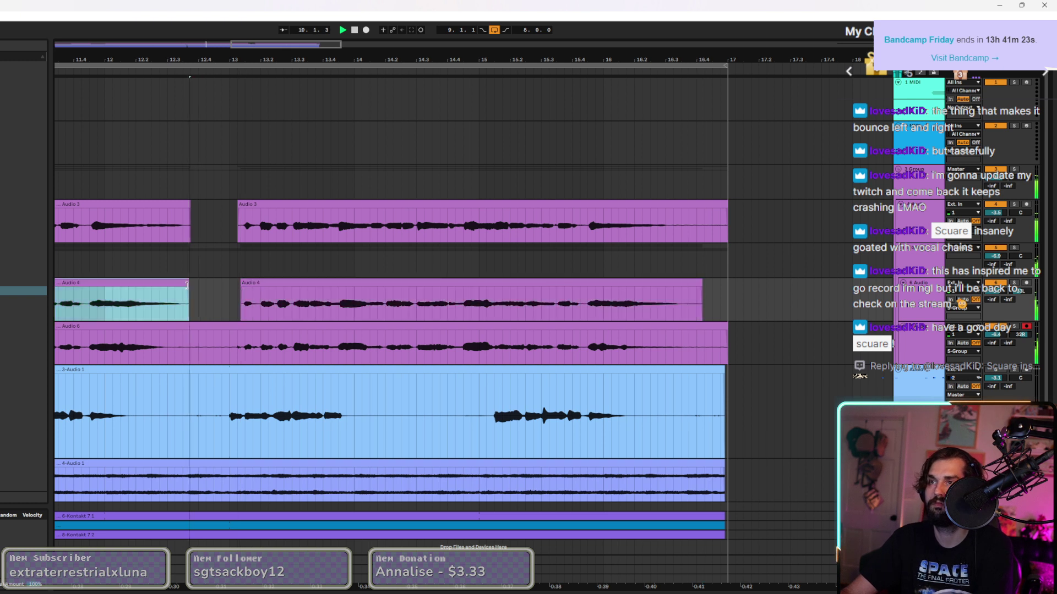
Set the vocal layer group's volume to -6.2 dB.
drag(990, 256, 991, 255)
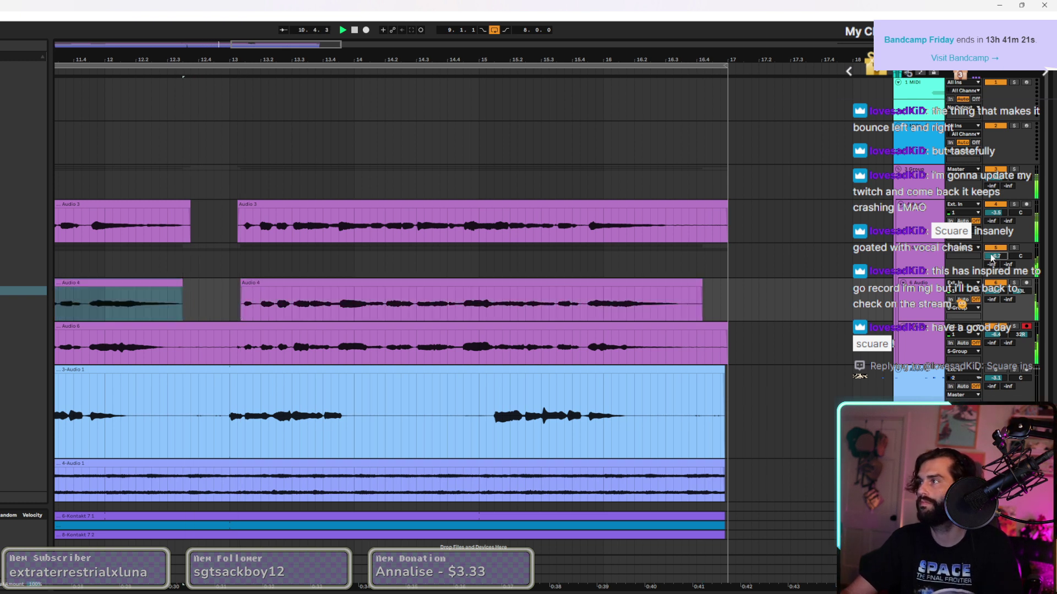
key(x)
click(195, 285)
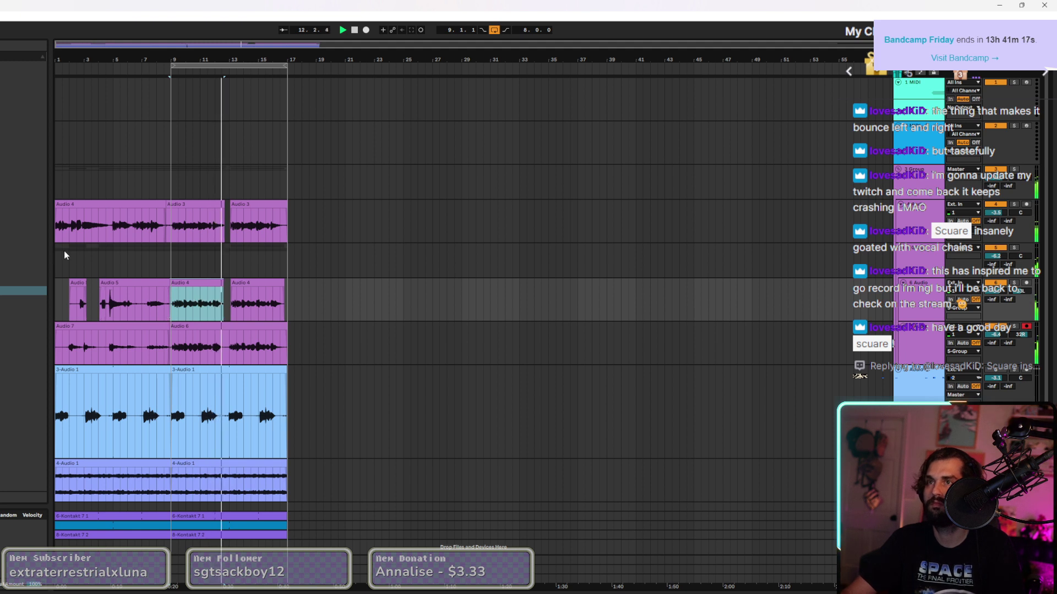
Restart playback from bar 1 and automate the device on the 4-Audio 1 clips' track to switch on from bar 9 to 17.
click(354, 31)
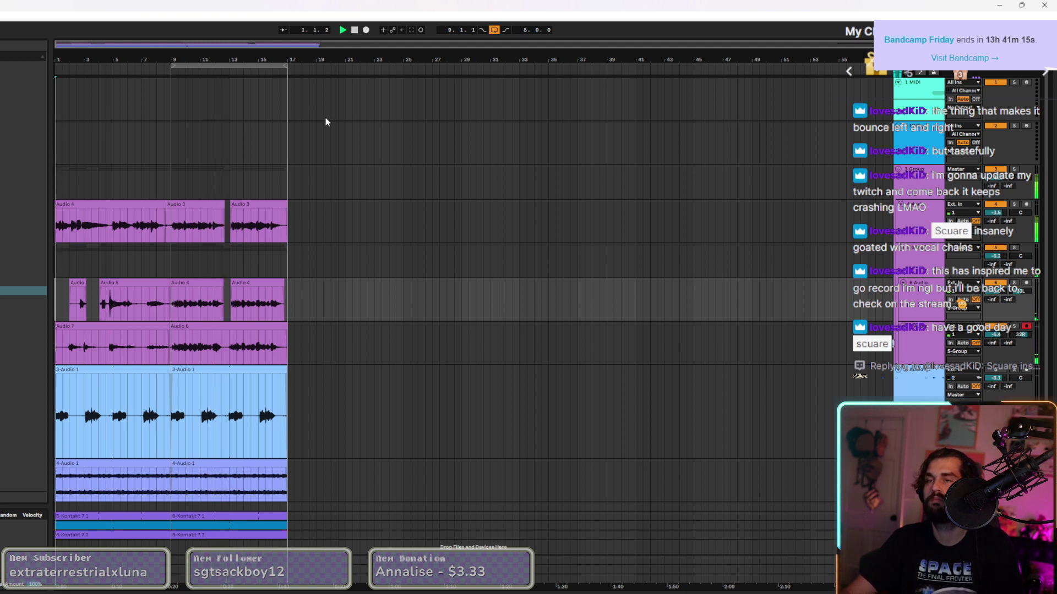
scroll(243, 376, down, 1)
click(82, 459)
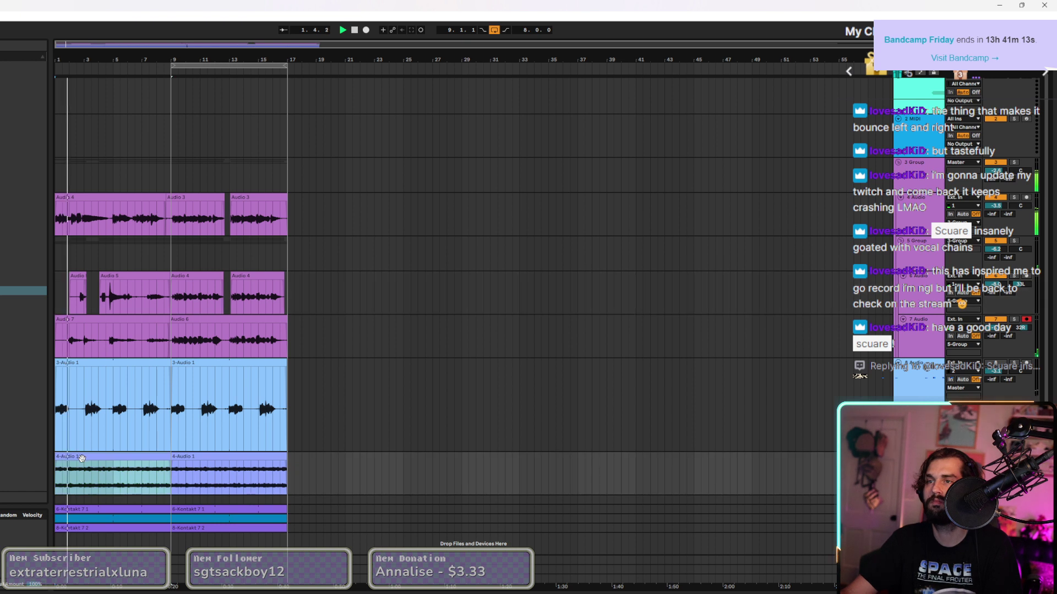
key(0)
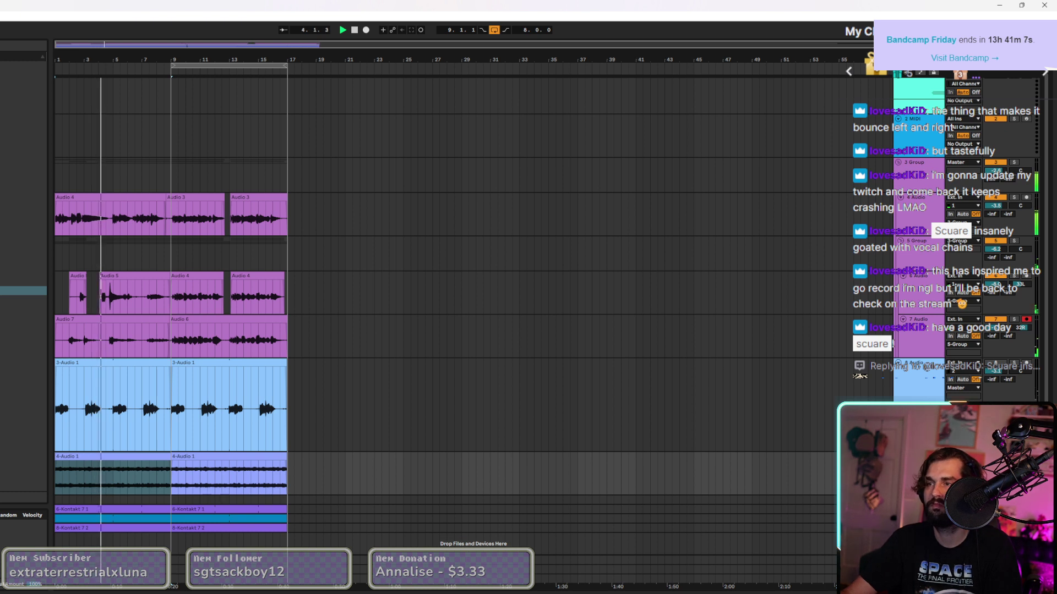
key(a)
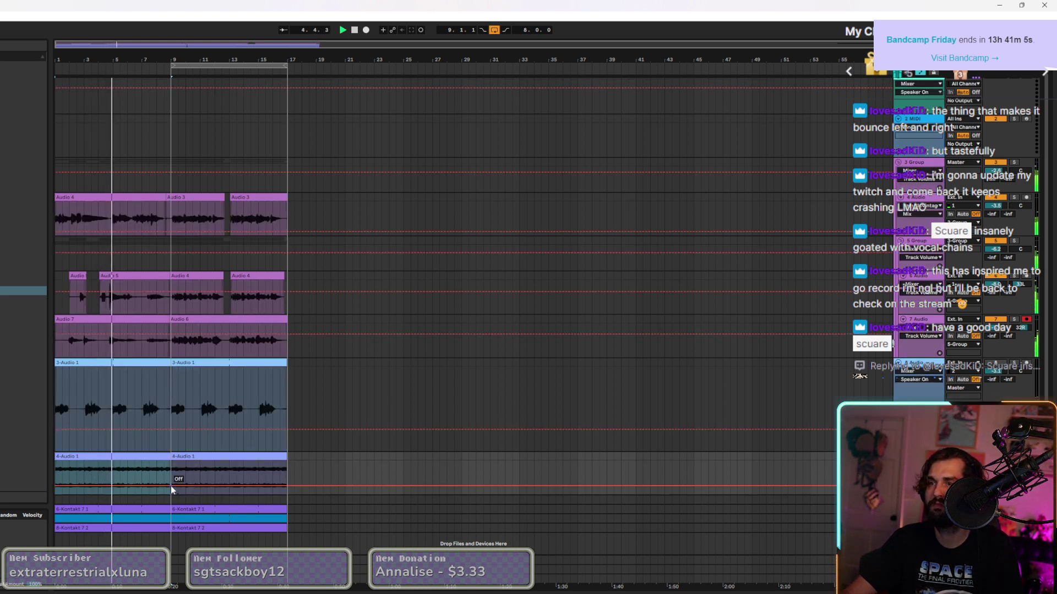
drag(178, 488, 179, 472)
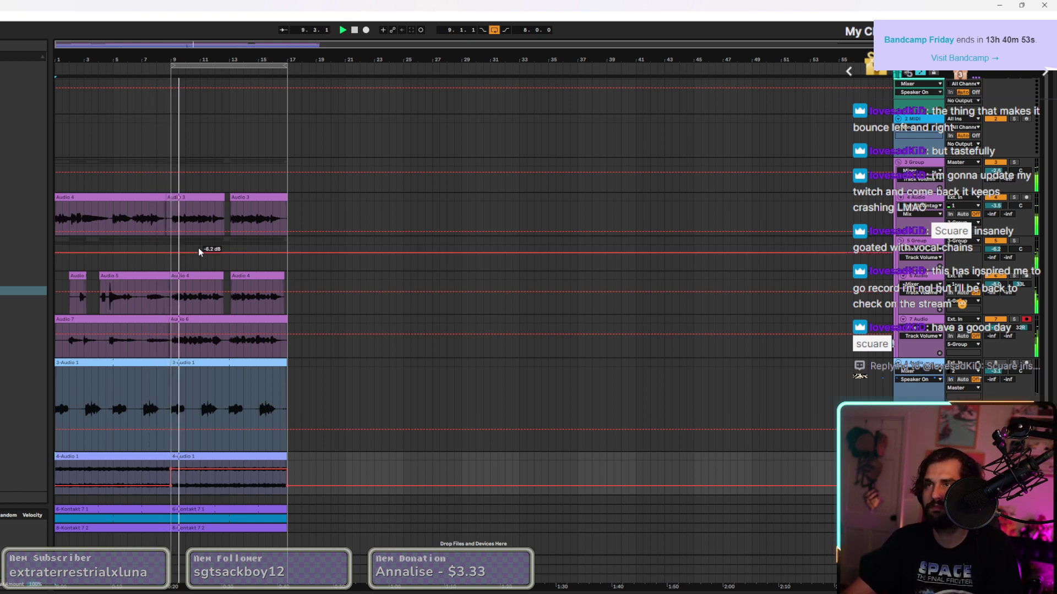
Cut the silent section before bar 9 out of the lead vocal on 4 Audio.
scroll(164, 212, up, 5)
drag(186, 197, 237, 198)
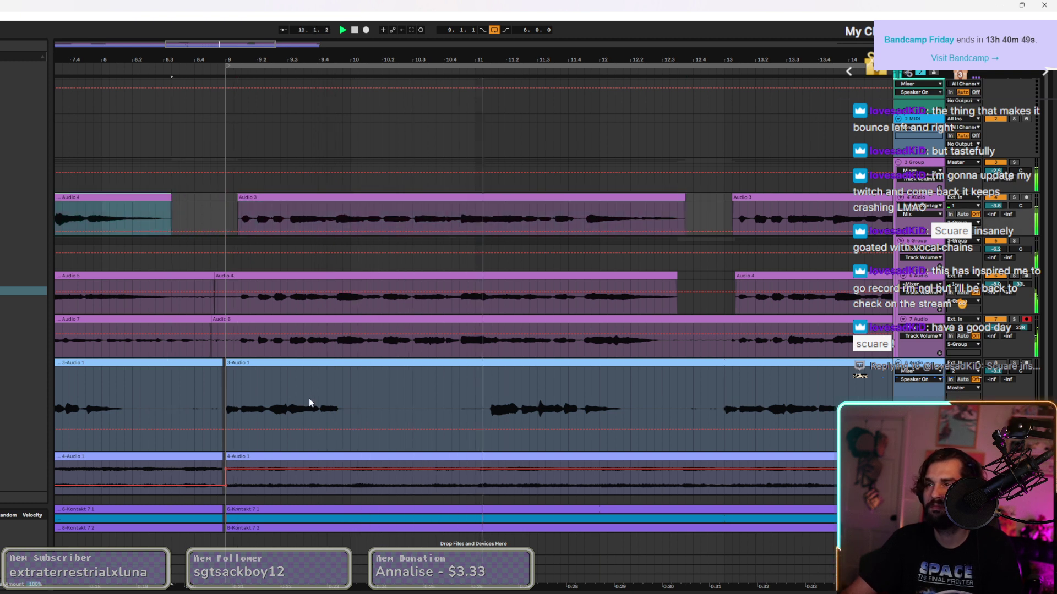
scroll(309, 399, down, 3)
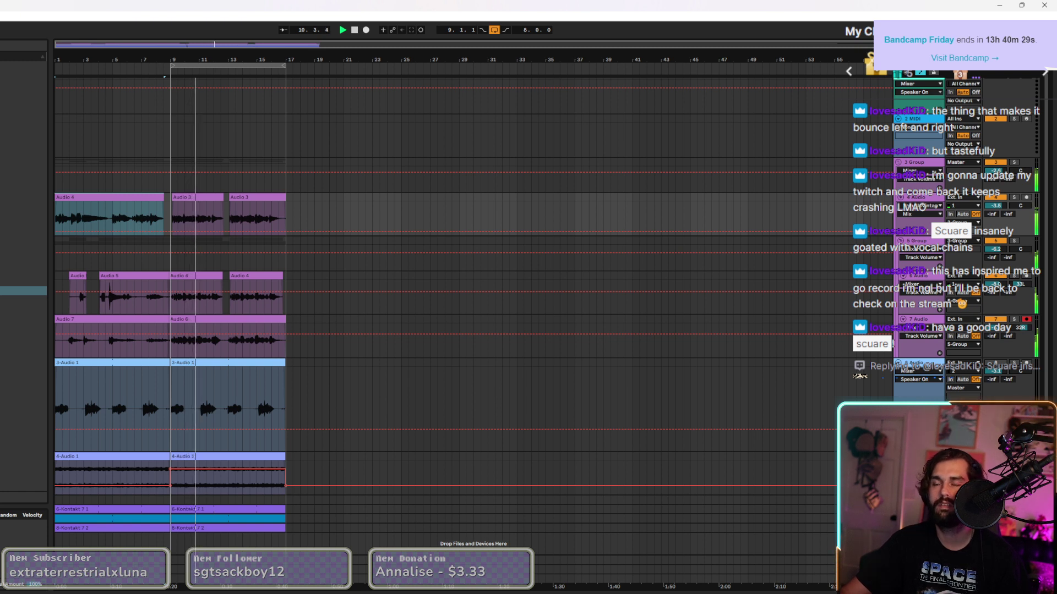
Undo the device on/off automation on the track with the 4-Audio 1 clips.
click(218, 465)
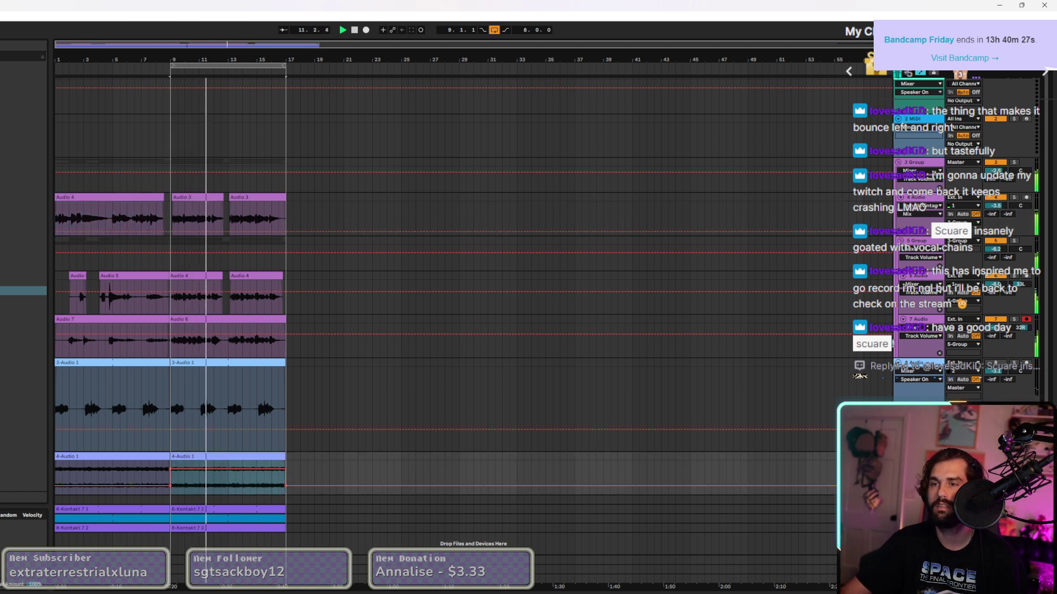
key(ctrl+z)
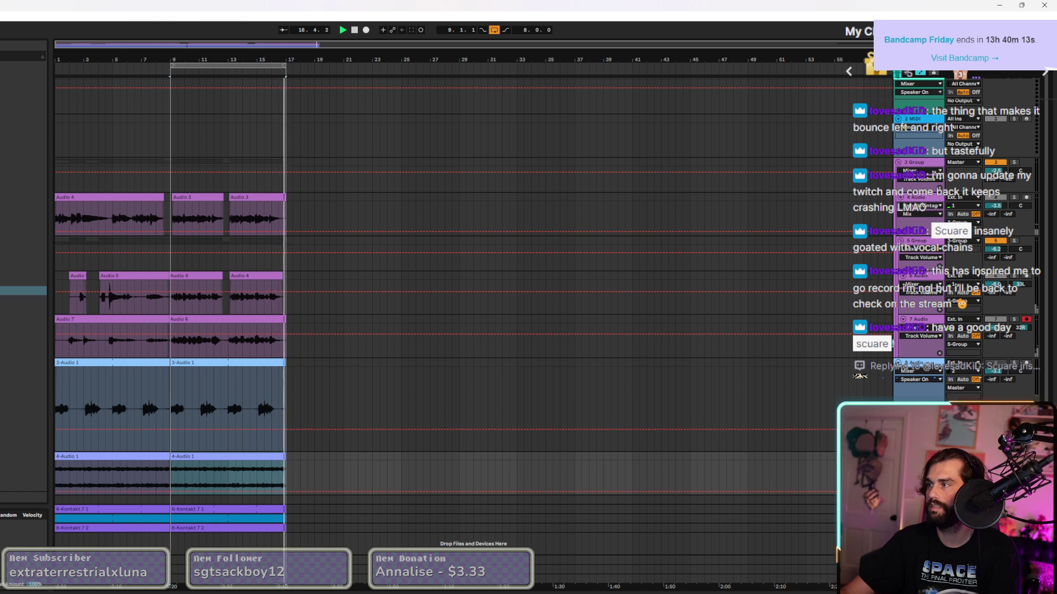
Solo the 6 Audio and 7 Audio layers, compare them with the soloed lead vocal, and release the solos.
click(919, 500)
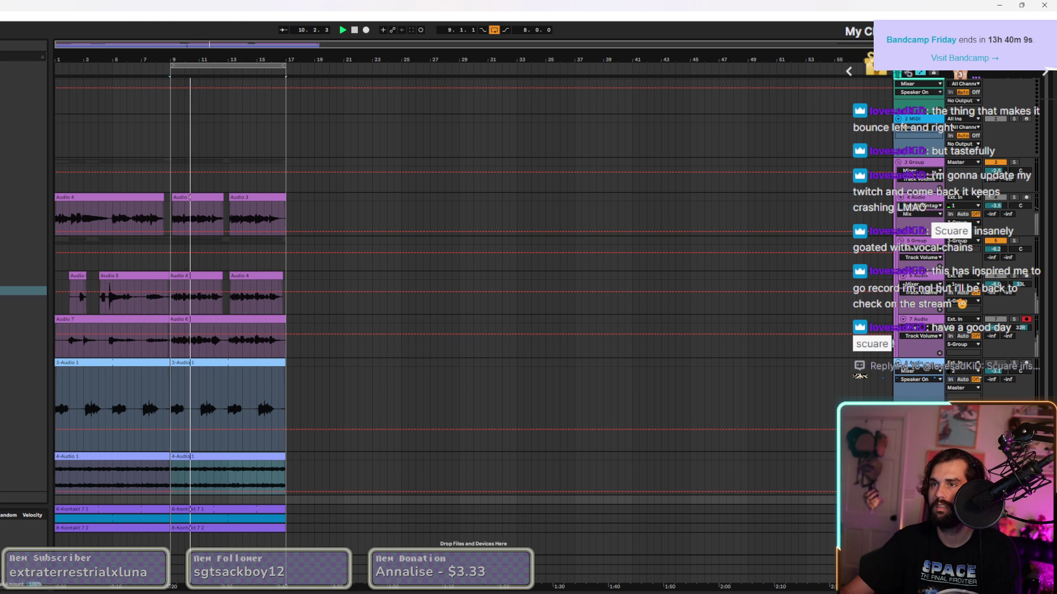
click(1013, 319)
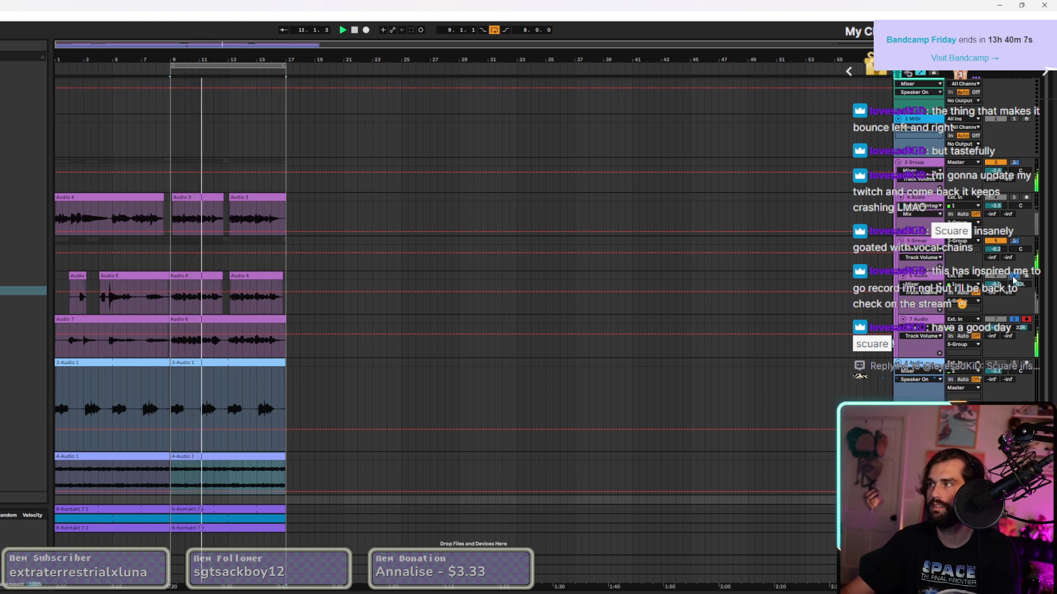
click(173, 336)
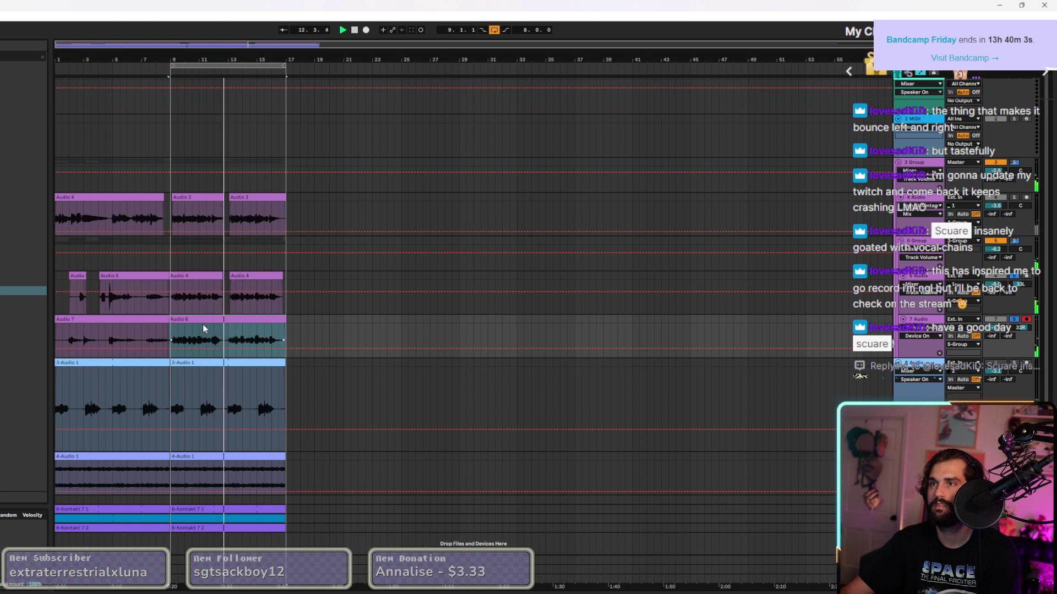
click(196, 278)
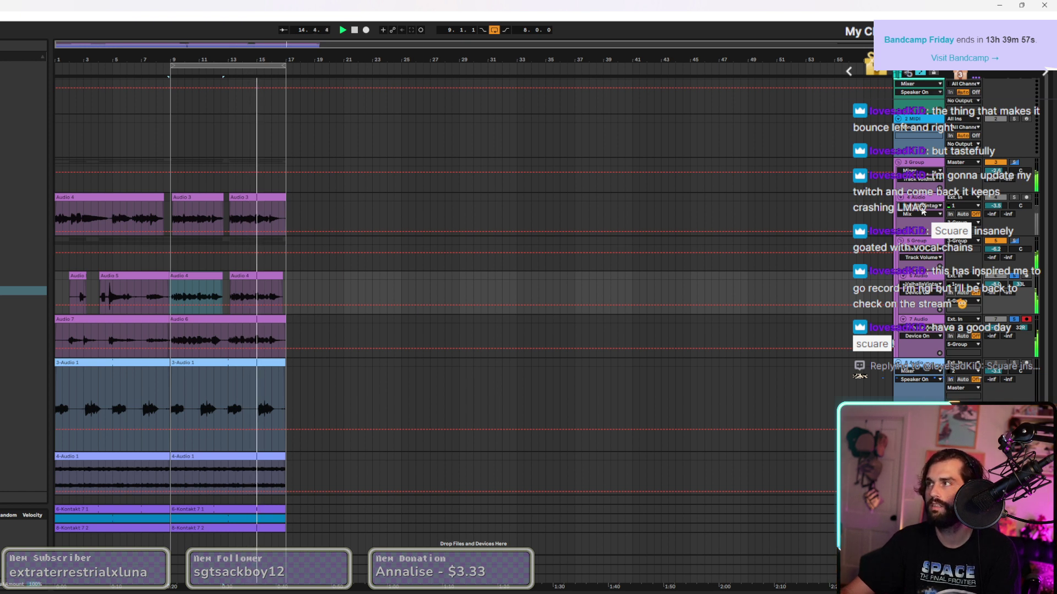
ctrl+click(1014, 198)
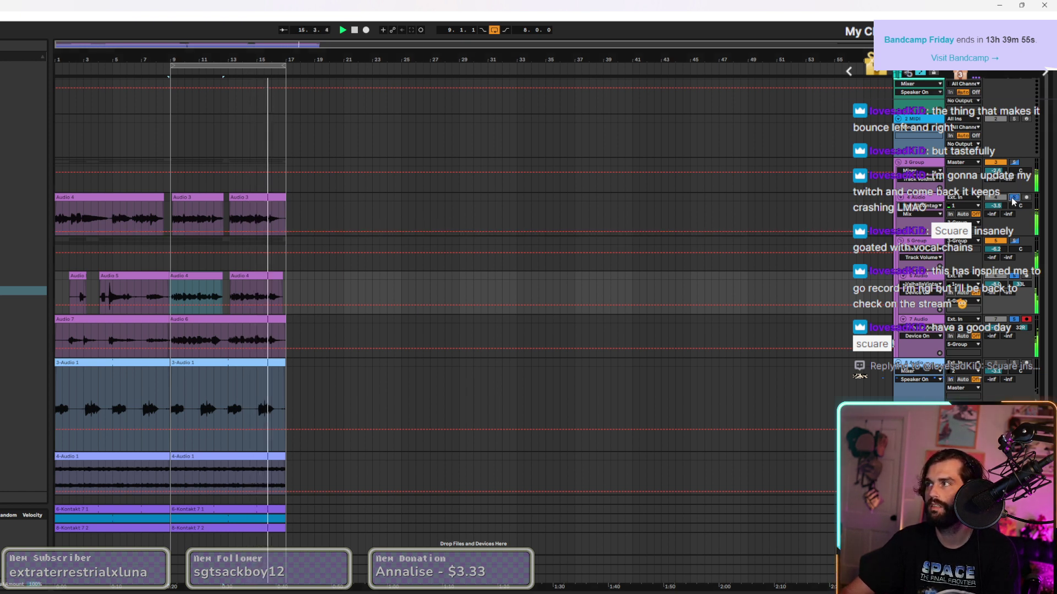
click(1015, 168)
Mute the vocal layer group and delete the clips from bar 9 to 17 on 6 Audio and 7 Audio.
click(215, 199)
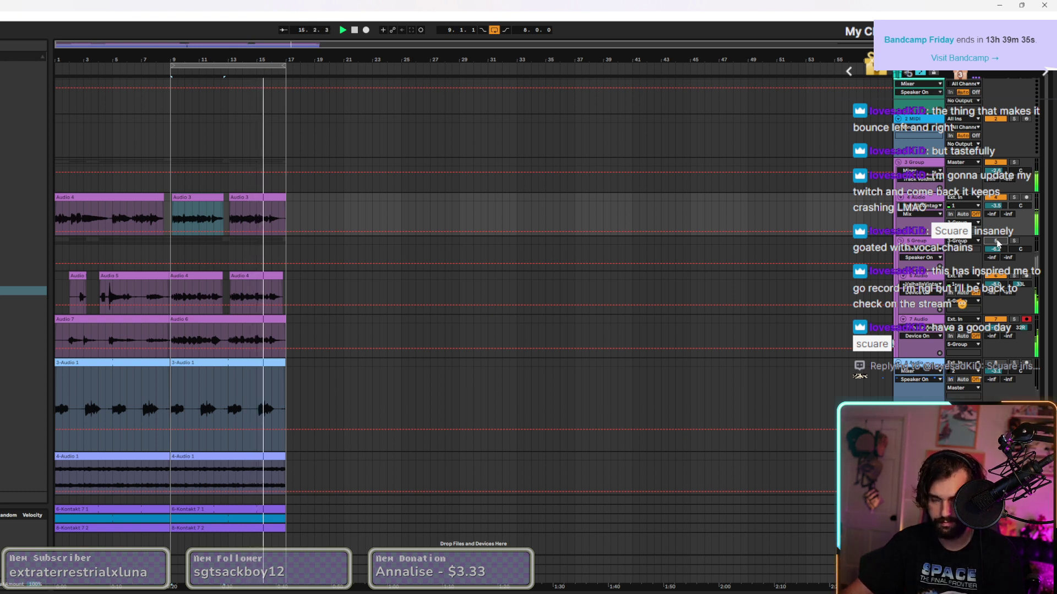
click(198, 276)
drag(197, 276, 245, 319)
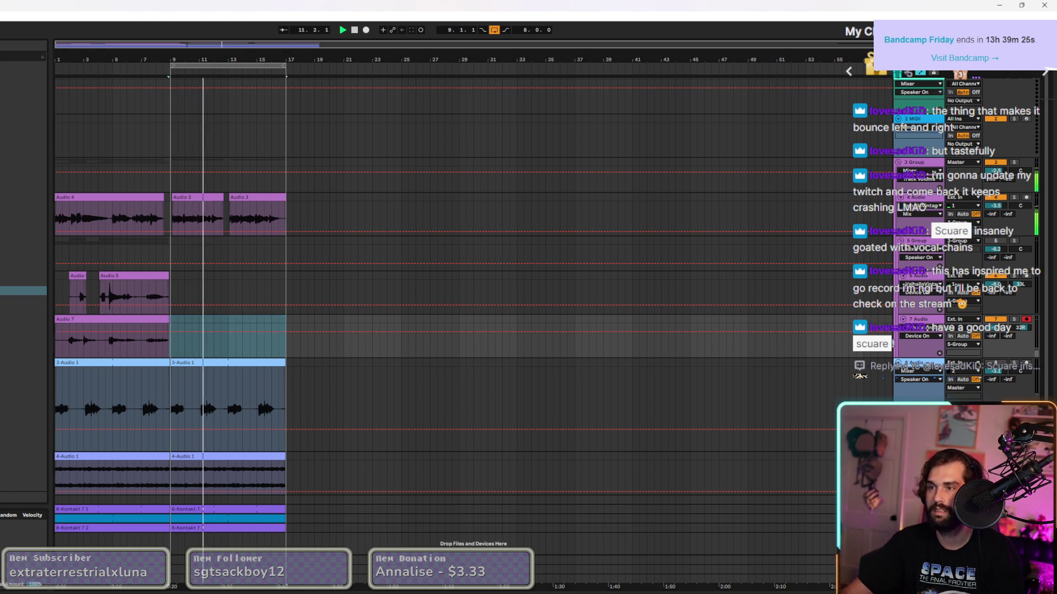
Adjust the mix of the lead vocal's ValhallaVintageVerb and play the song again from bar 1.
click(200, 217)
key(ctrl+alt+p)
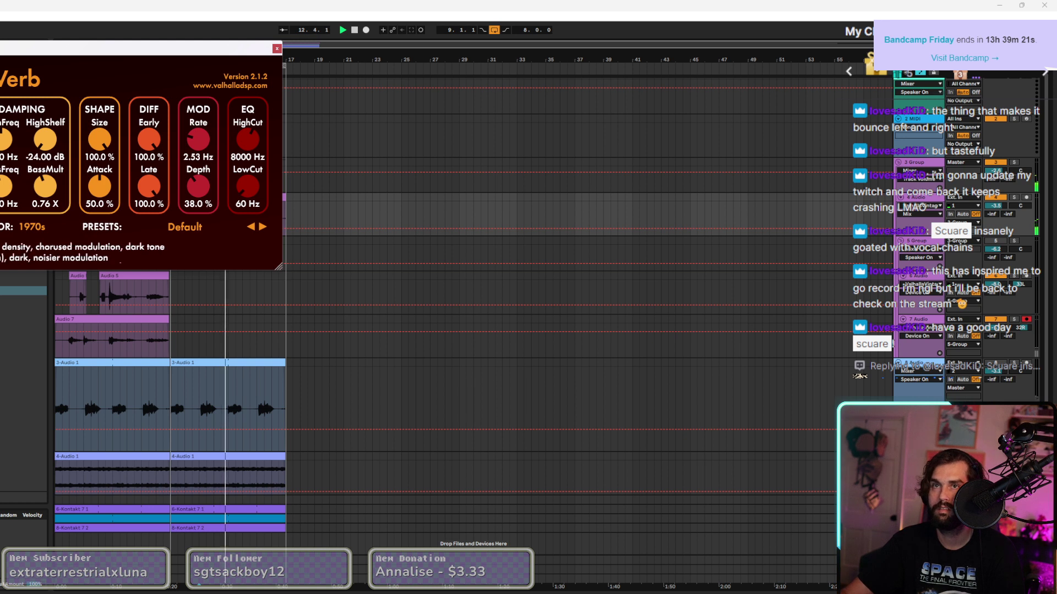
click(156, 295)
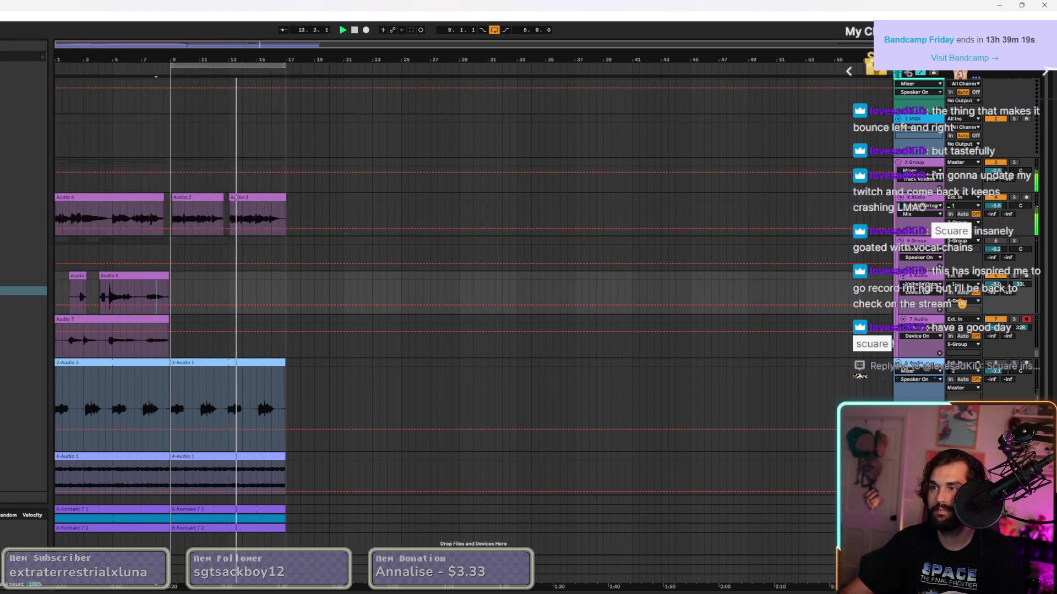
click(105, 322)
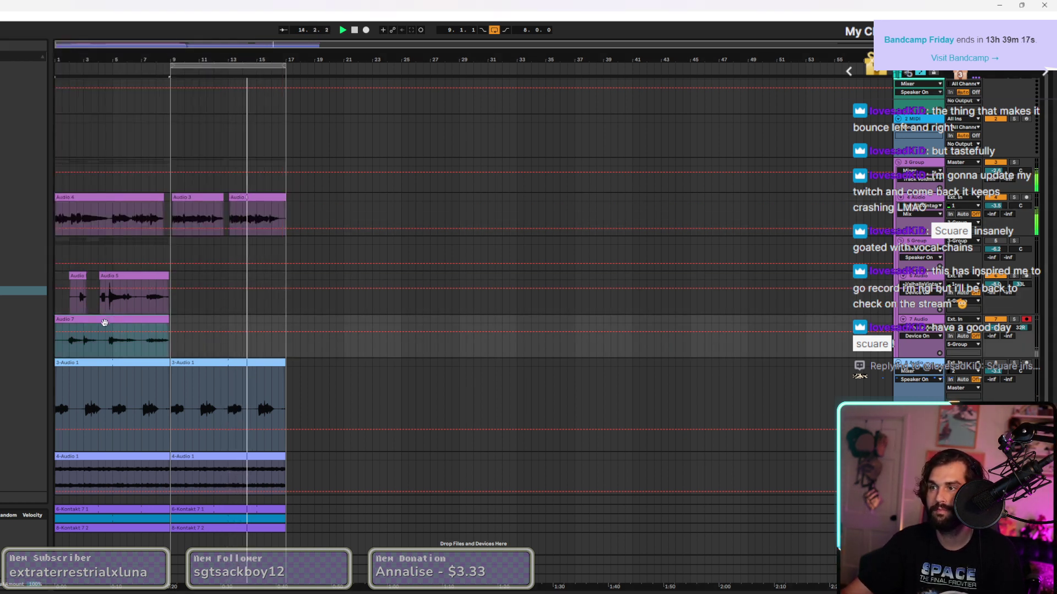
key(Home)
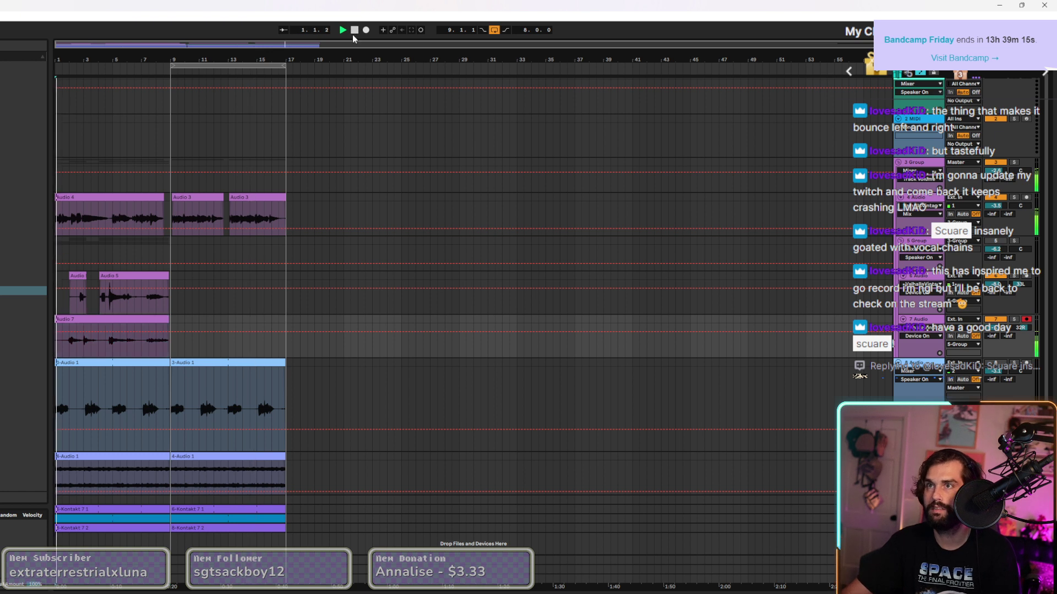
key(space)
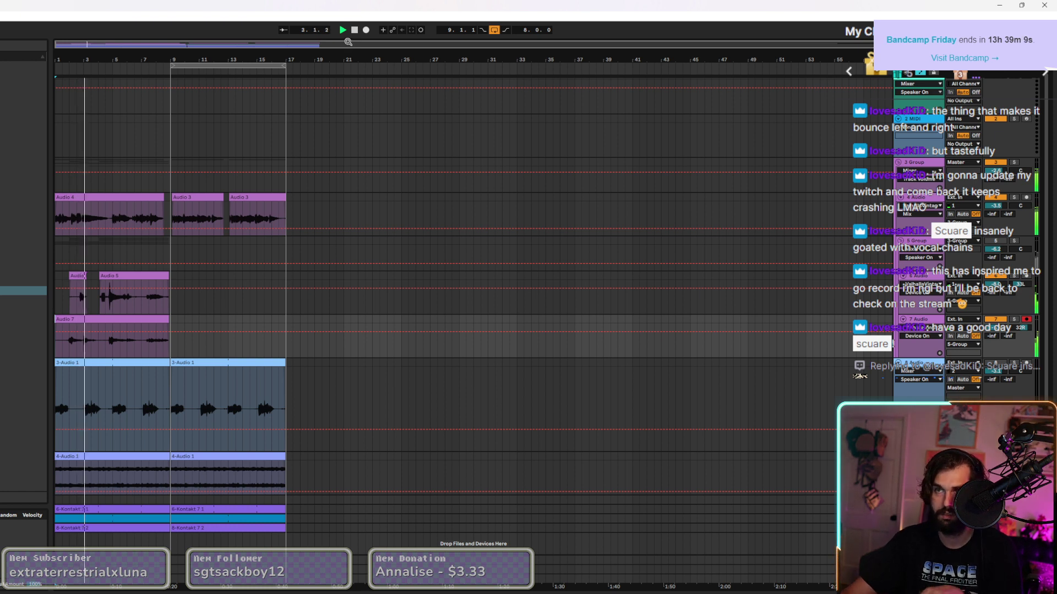
Unmute the vocal layer group 5 Group and adjust its track volume.
click(995, 241)
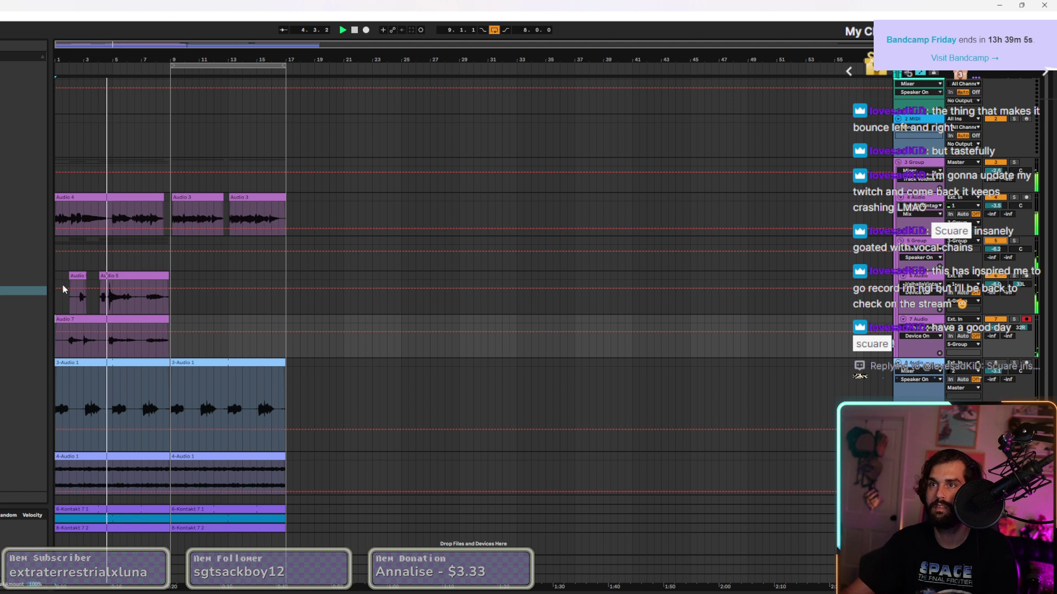
drag(996, 248, 1000, 253)
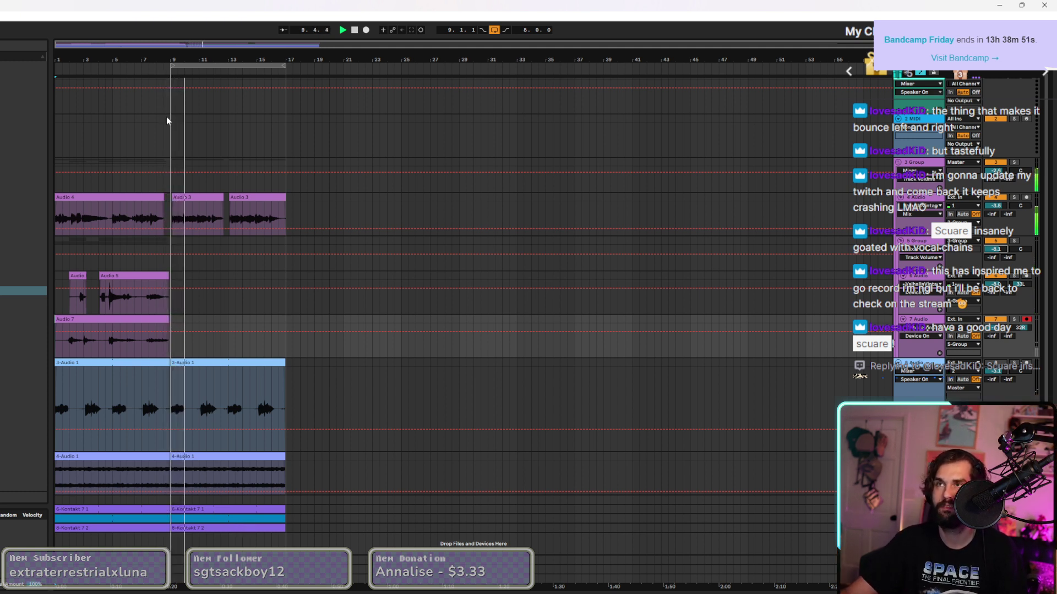
Extend the loop to bars 1 to 17, duplicate that whole section across all tracks, and stop playback.
drag(172, 67, 2, 81)
click(77, 66)
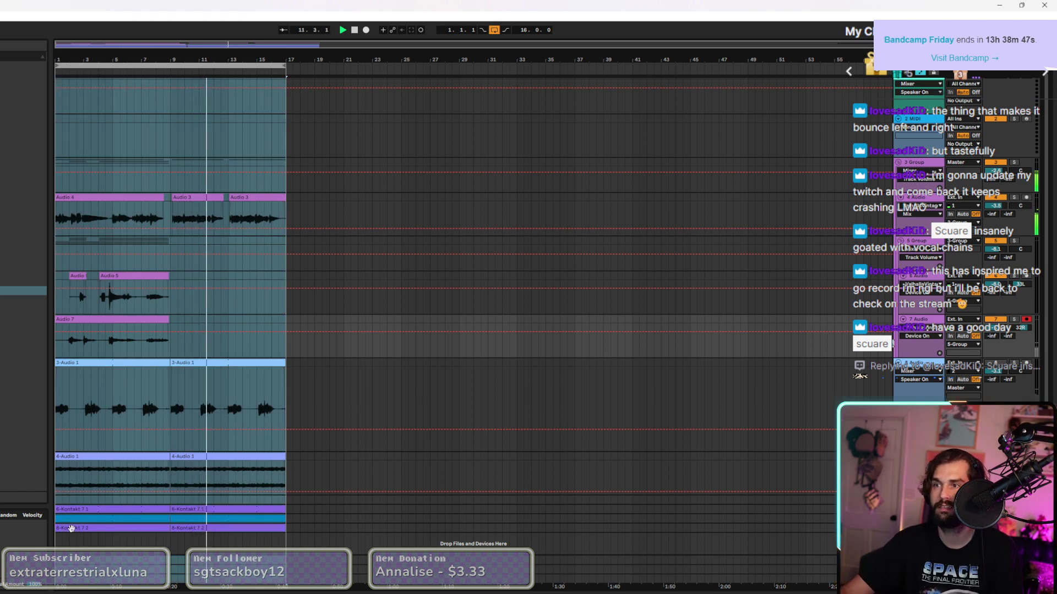
key(ctrl+d)
key(space)
key(a)
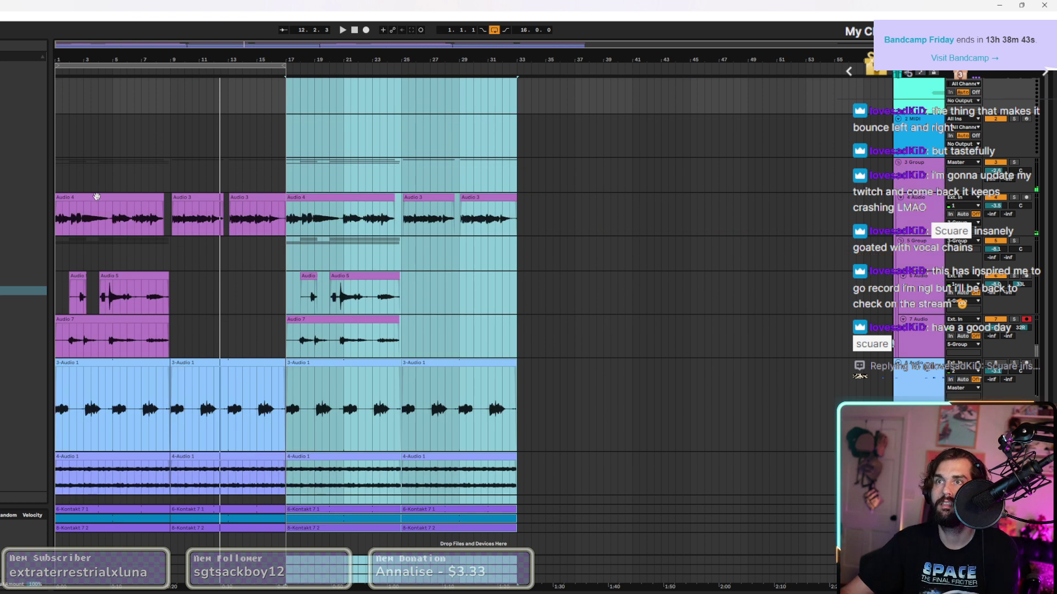
Delete the lead vocal and vocal layer clips from bar 1 to 9, including the leftover piece on 7 Audio.
click(74, 197)
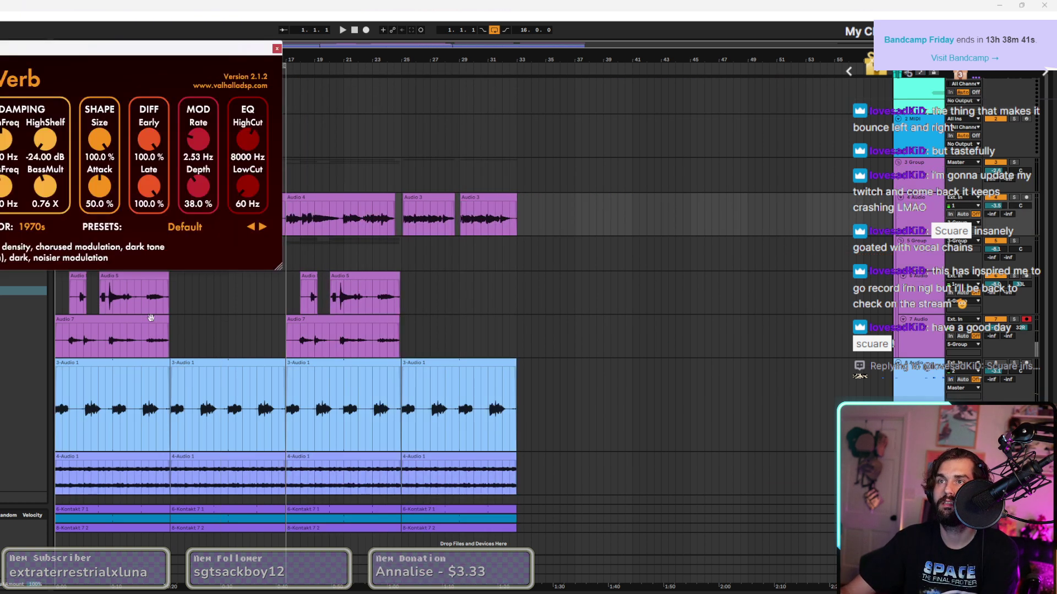
click(277, 48)
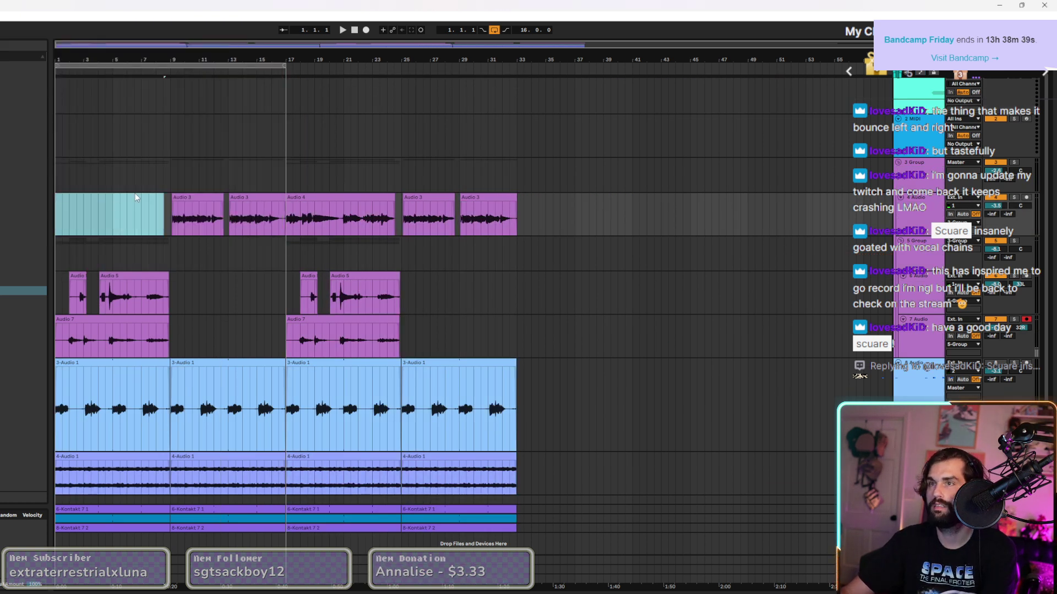
drag(64, 268, 166, 336)
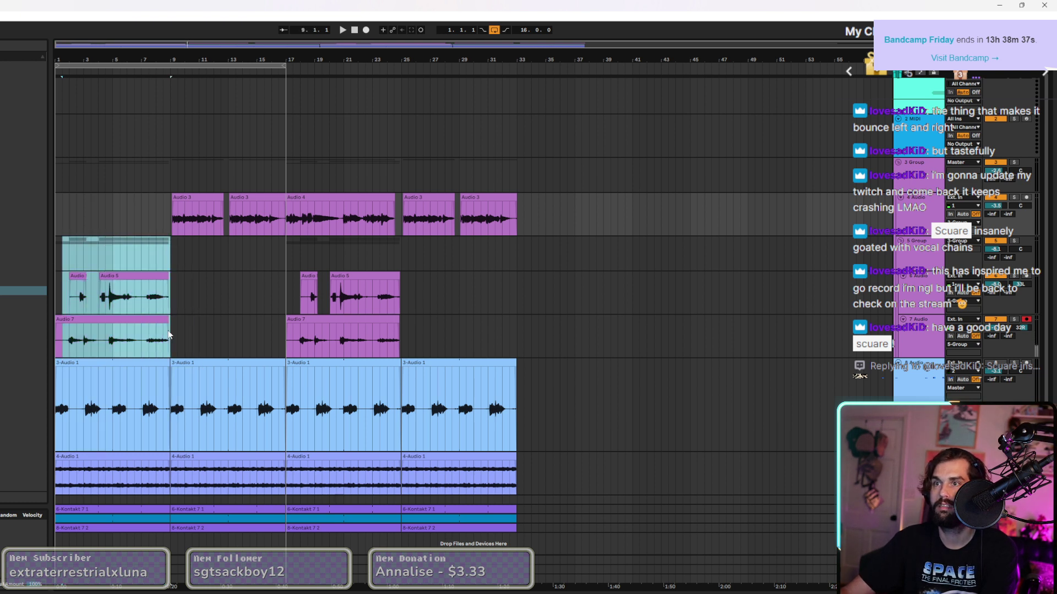
key(Delete)
click(59, 318)
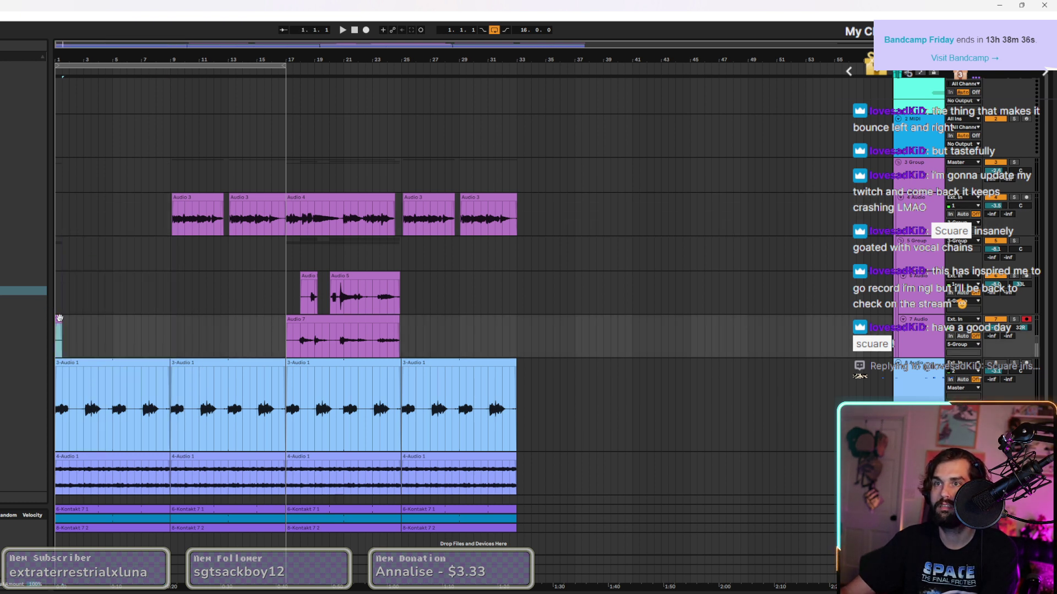
Play from bar 1 and delete the Kontakt 7 1 clip and the blue clip beneath it in bars 1 to 9.
click(118, 362)
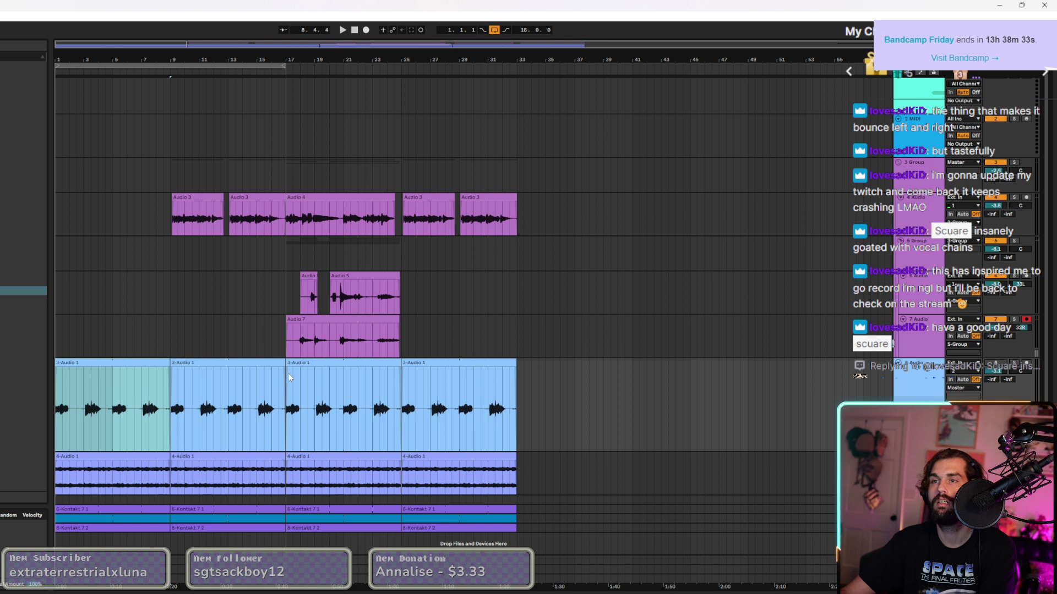
click(355, 31)
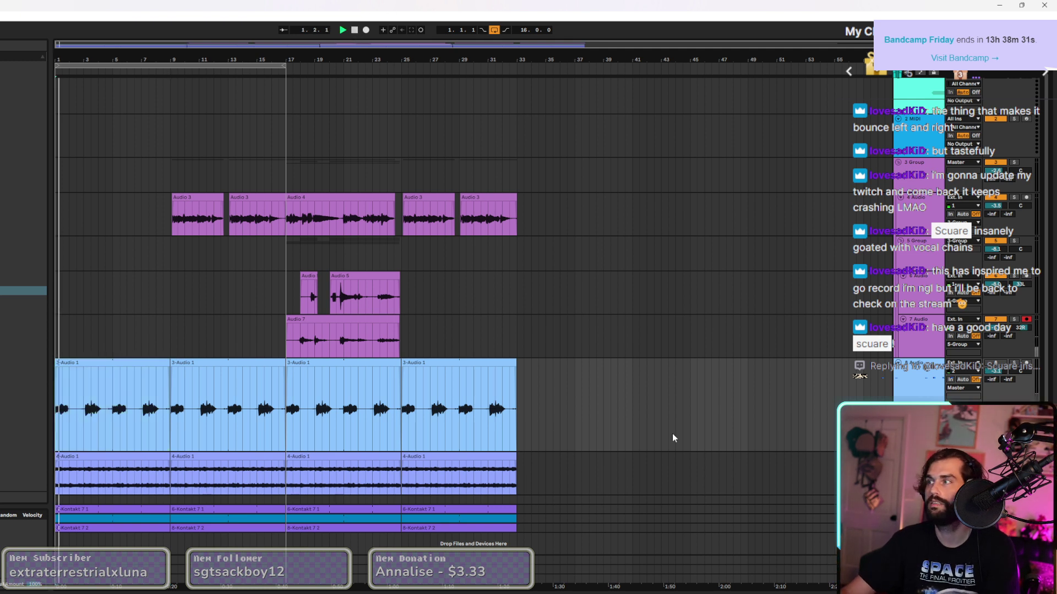
click(97, 512)
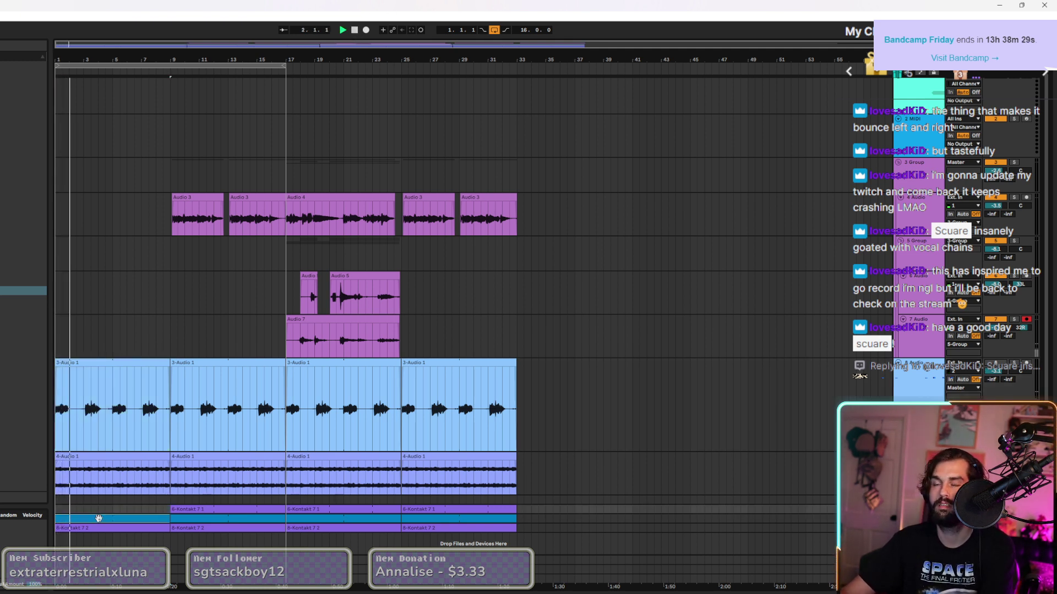
click(98, 517)
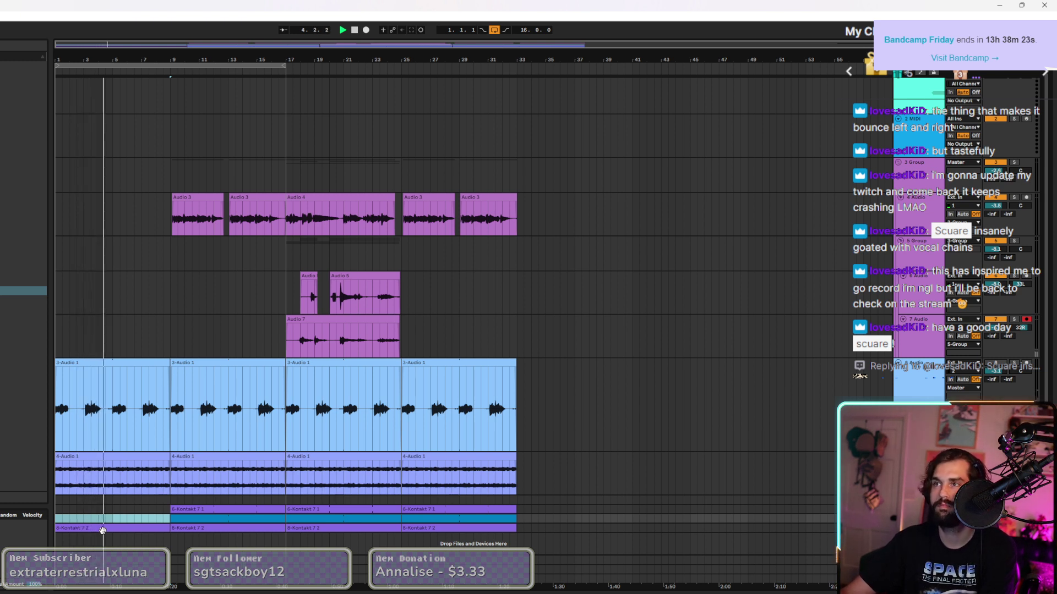
Delete the three 3-Audio 1 clips from bar 9 to 33, keeping the one in bars 1 to 9.
click(188, 225)
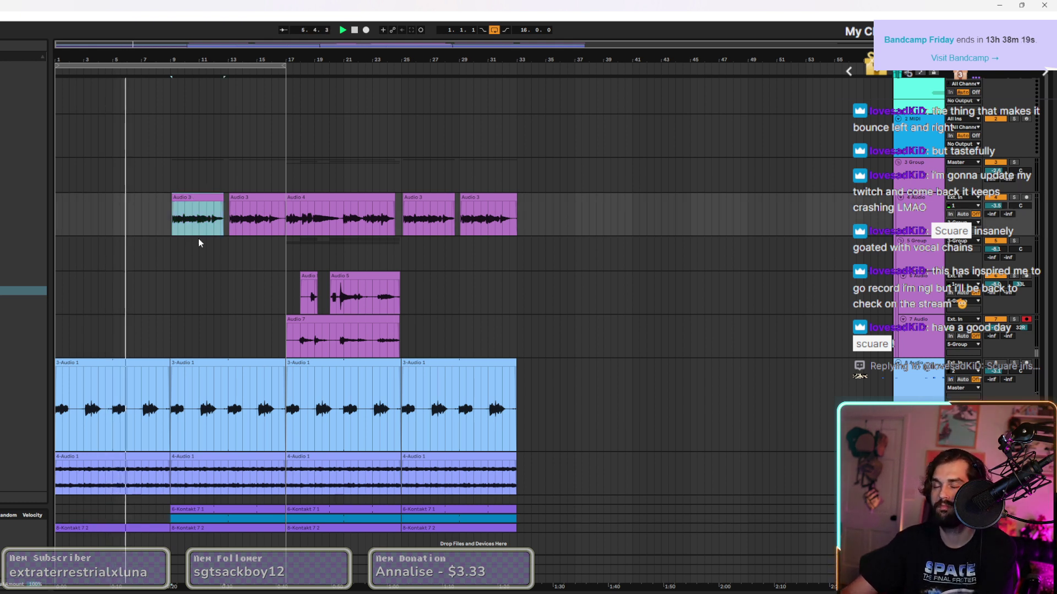
click(998, 364)
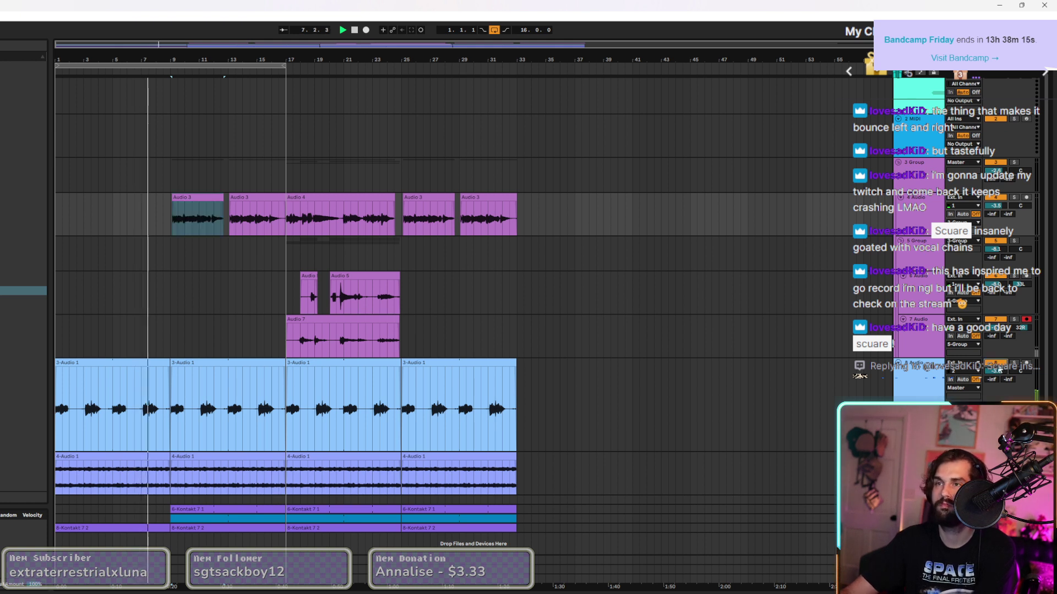
click(214, 364)
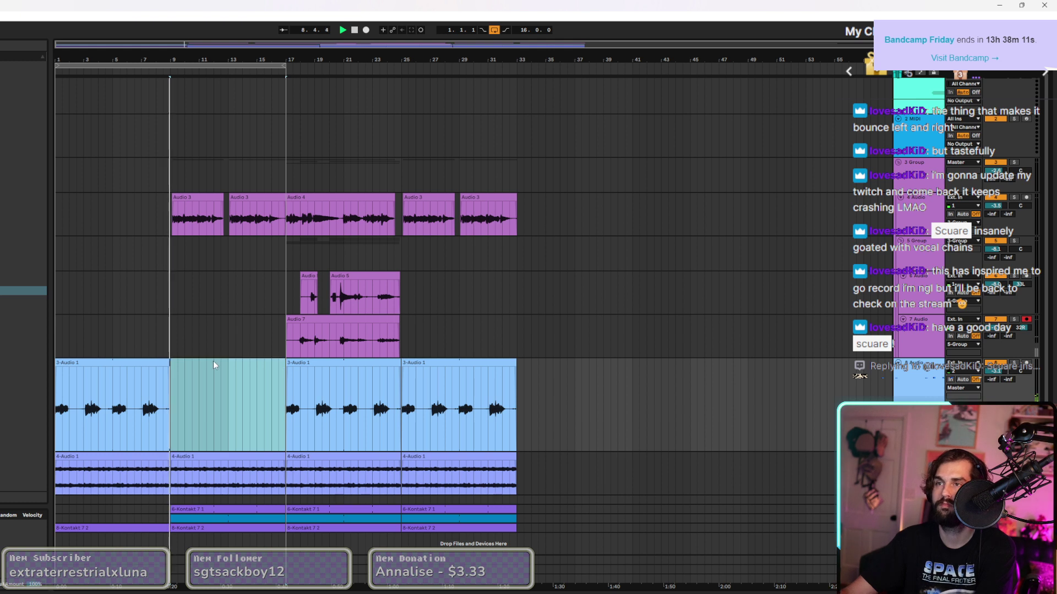
click(344, 361)
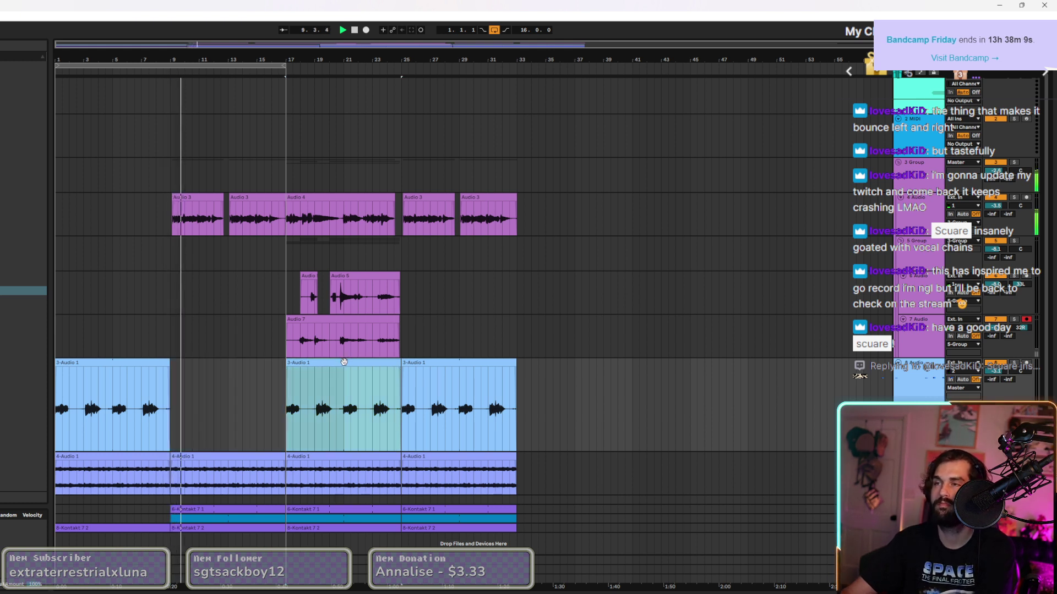
drag(344, 362, 432, 365)
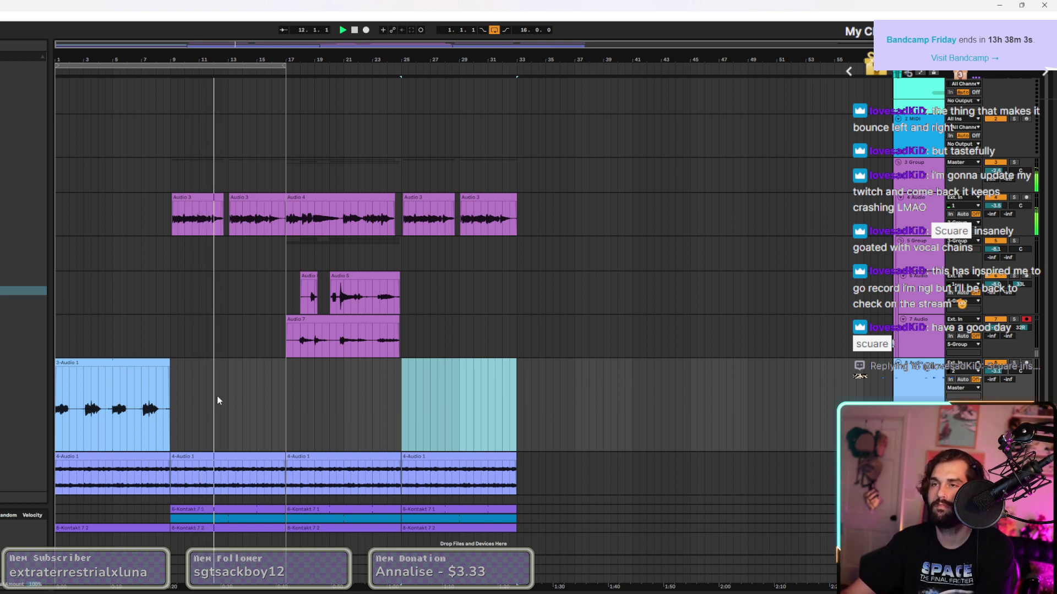
Display the H-Delay Mix automation on the 8 Audio track and close the plugin window.
key(a)
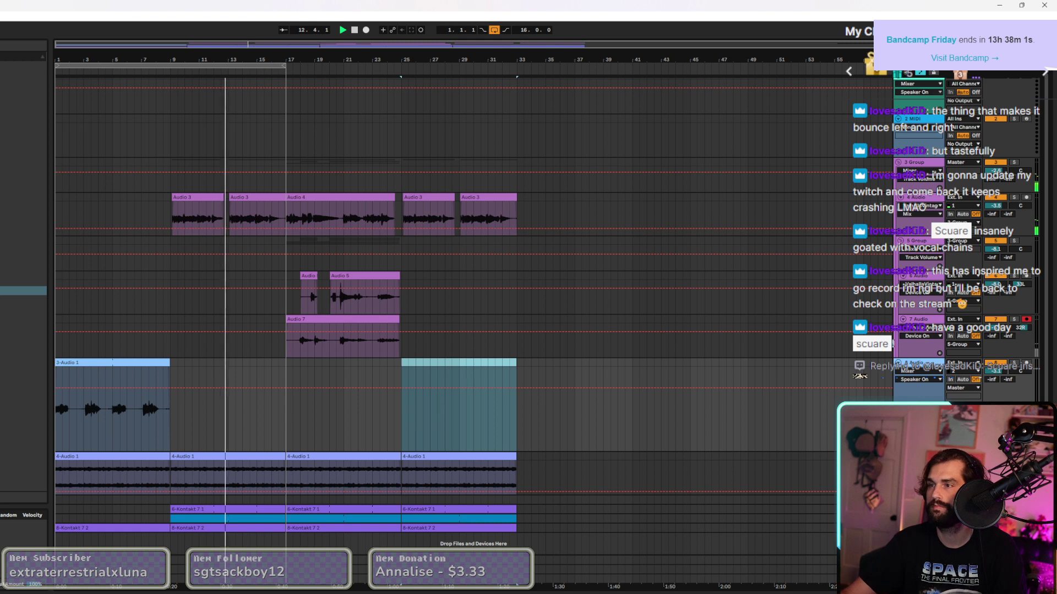
click(118, 363)
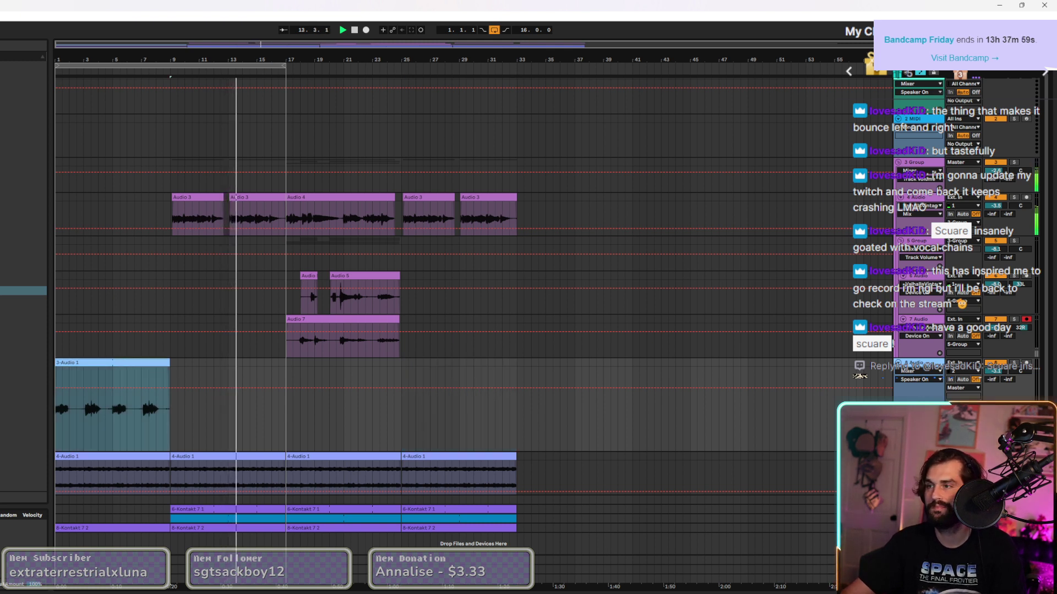
click(599, 231)
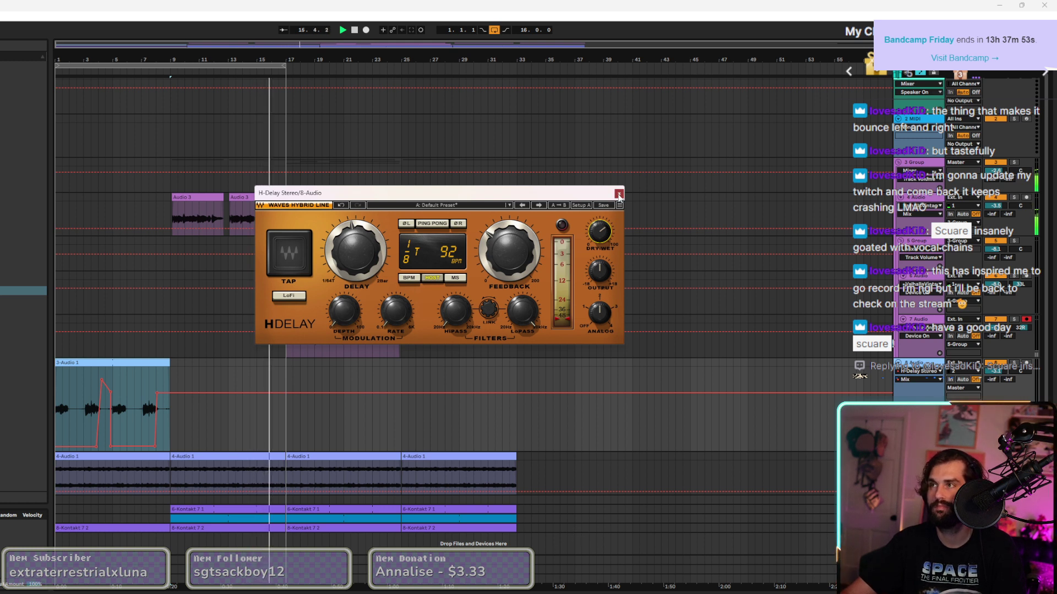
click(619, 194)
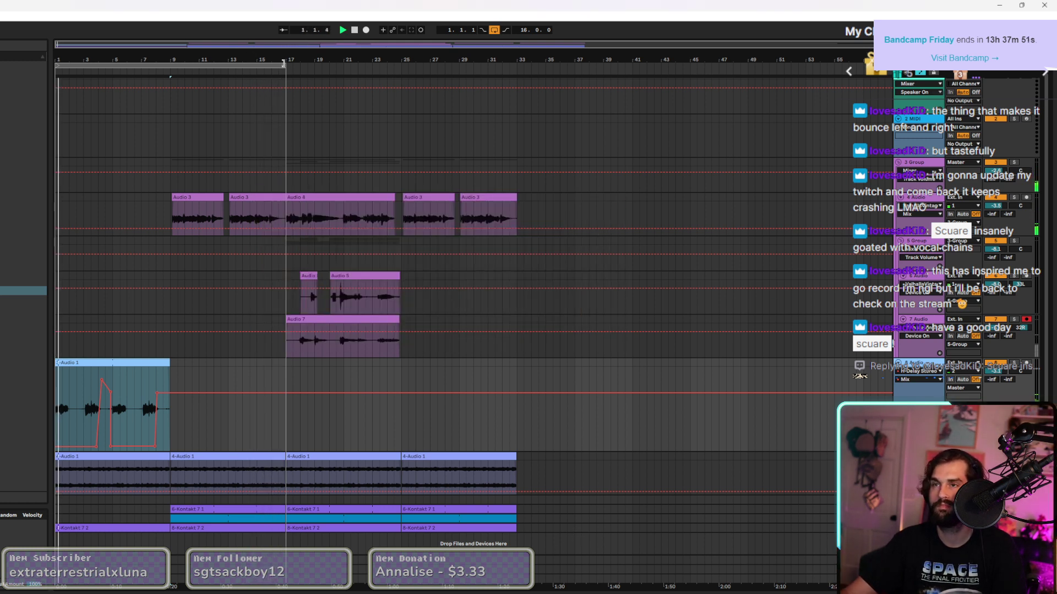
Extend the loop end to bar 33 so it spans the whole arrangement.
click(286, 65)
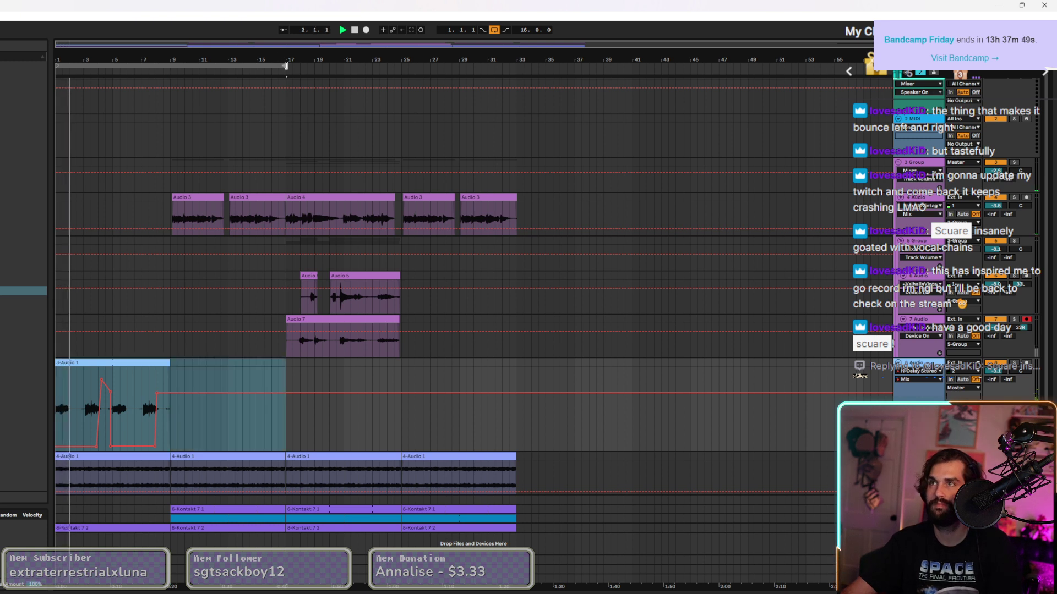
drag(286, 66, 517, 65)
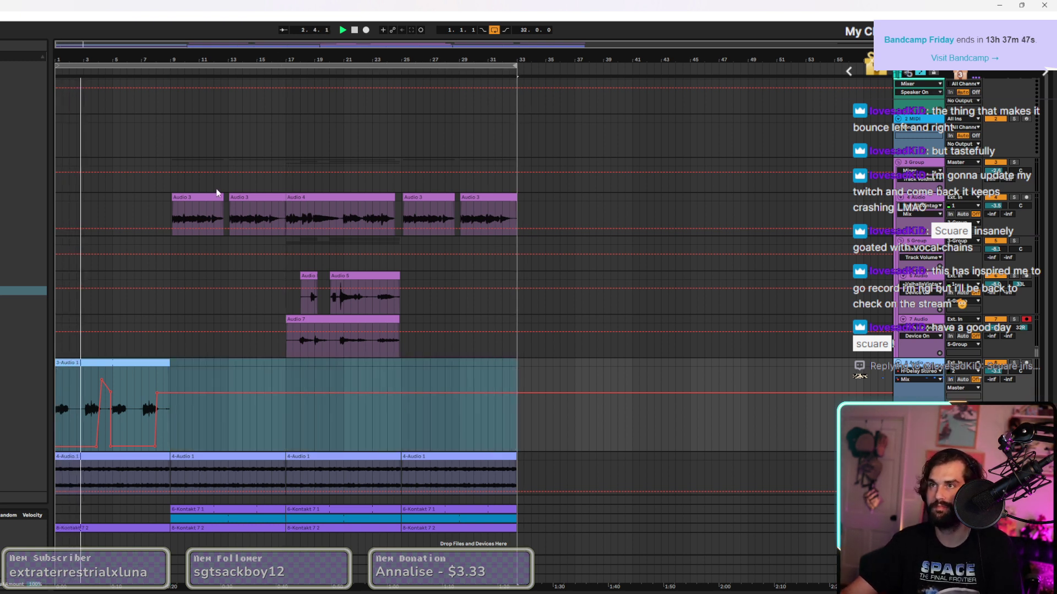
click(199, 197)
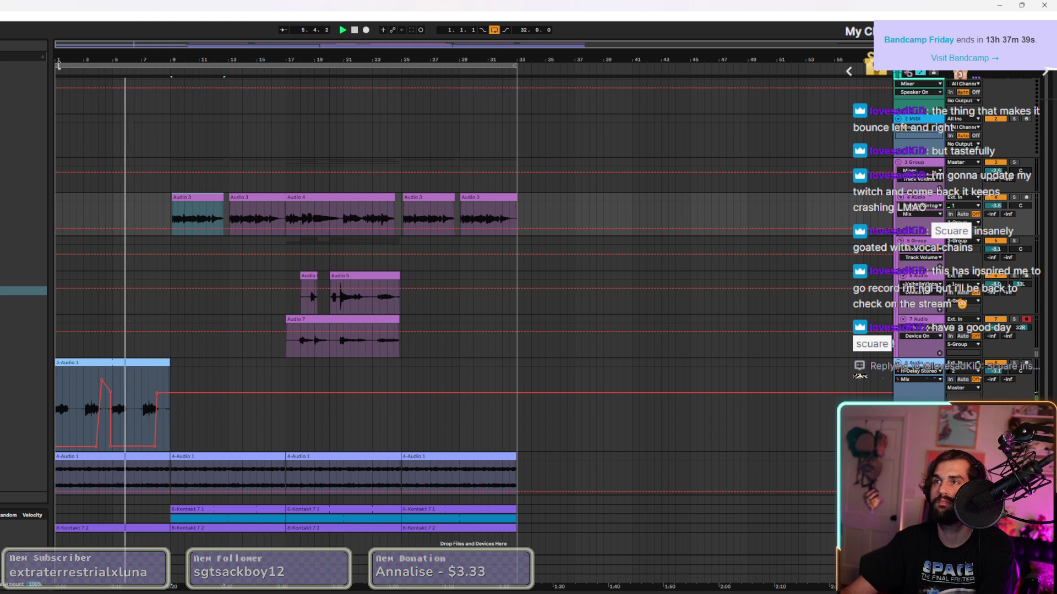
drag(56, 66, 57, 91)
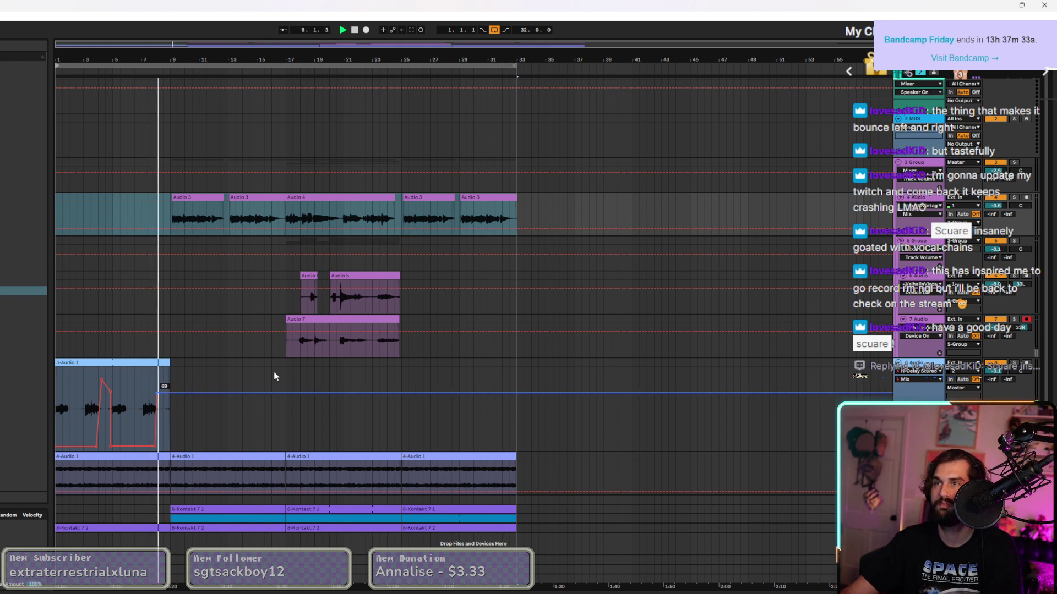
Delete the two Audio 3 lead vocal clips between bars 9 and 17 and hide the automation lanes.
click(213, 200)
key(Delete)
click(244, 197)
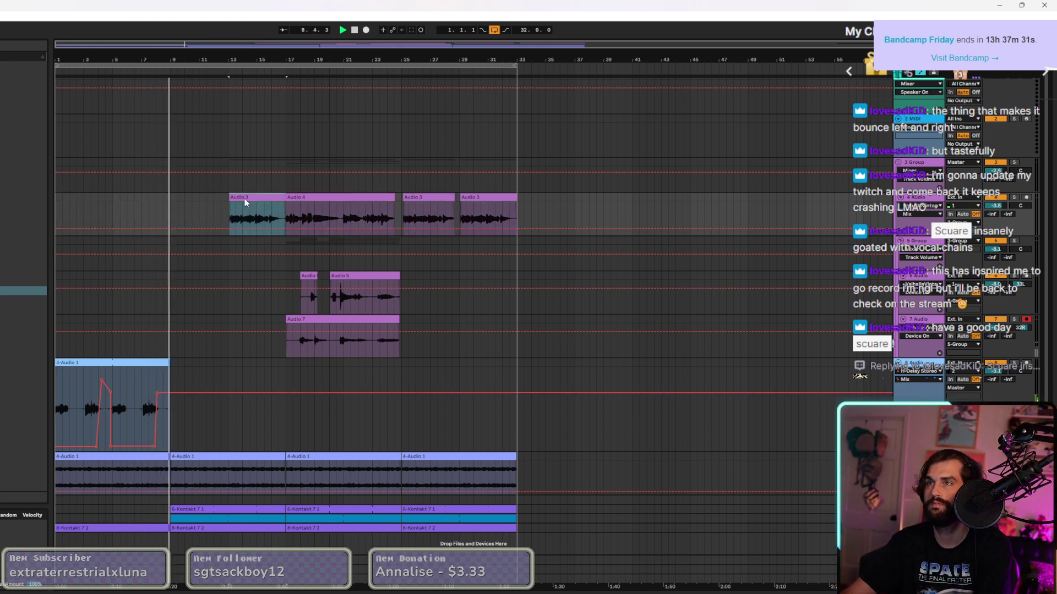
key(Delete)
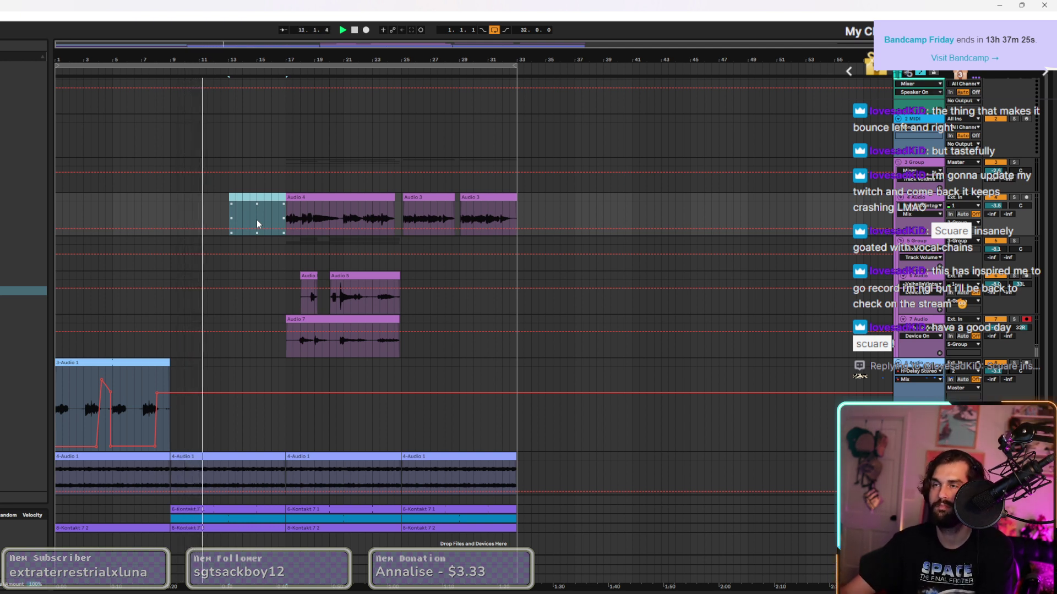
click(213, 206)
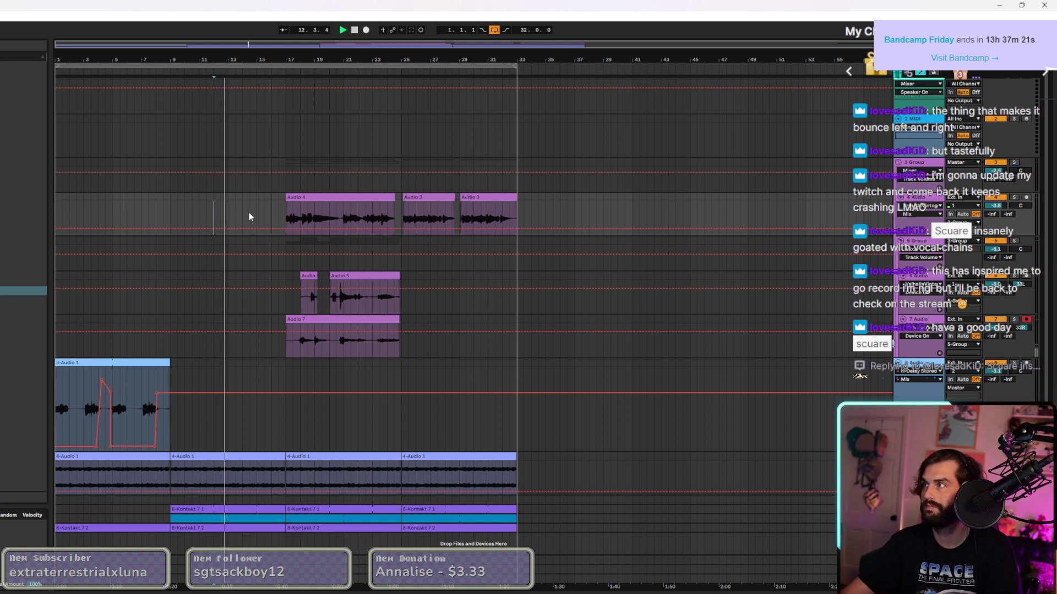
key(a)
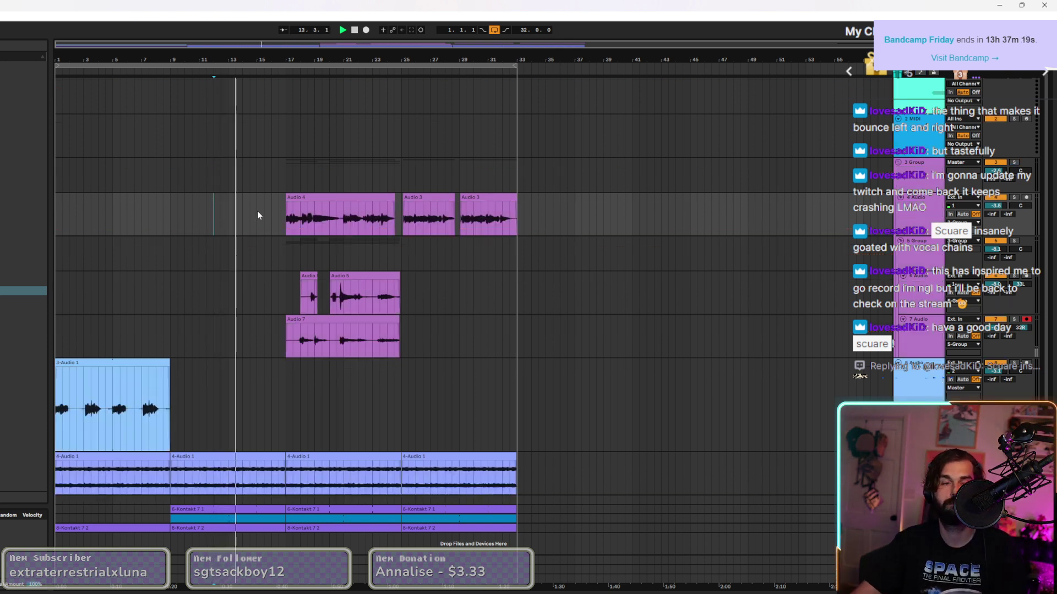
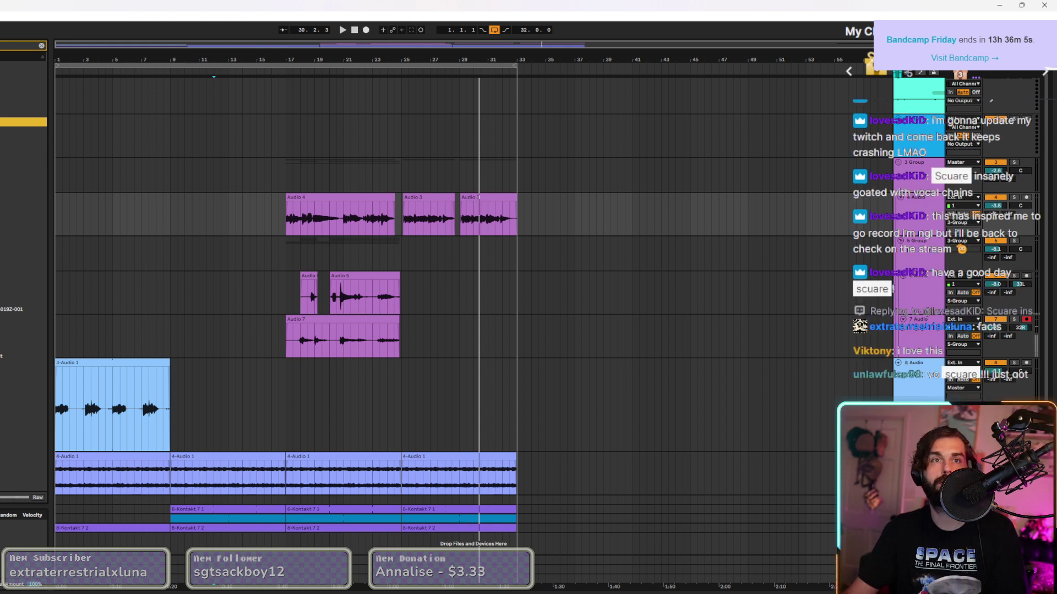
Place the december sample in bars 23 to 25 above the vocal group and lower its track volume to -10.4 dB.
drag(6, 121, 399, 178)
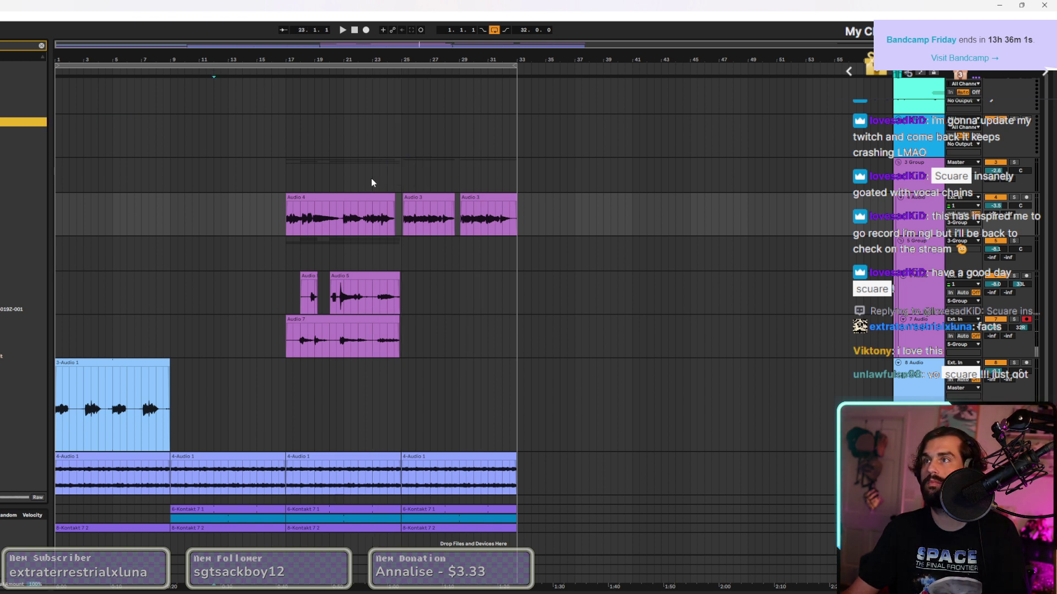
drag(380, 153, 377, 150)
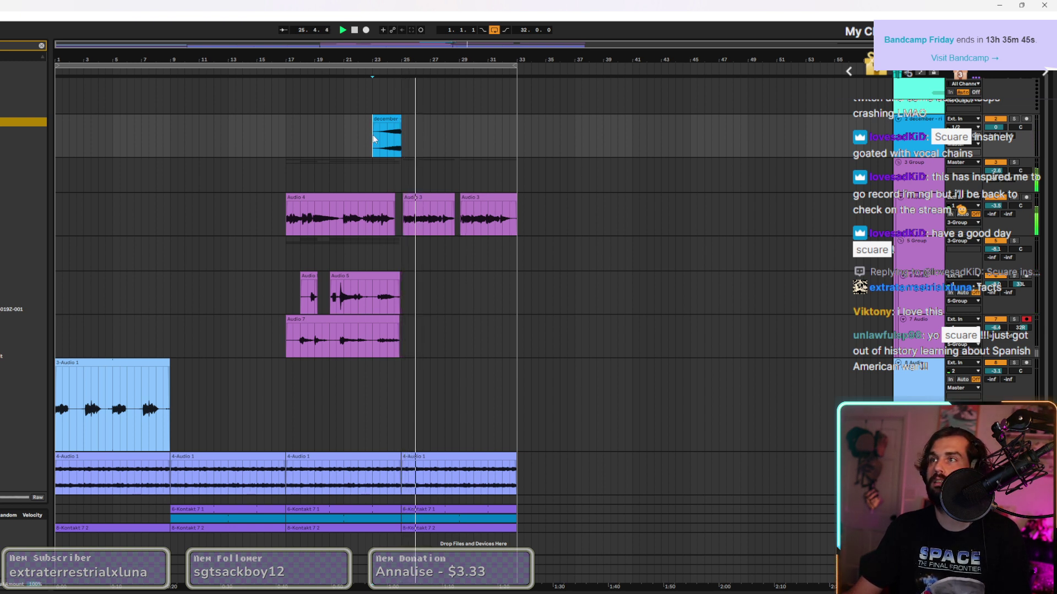
key(space)
key(space)
drag(995, 127, 996, 144)
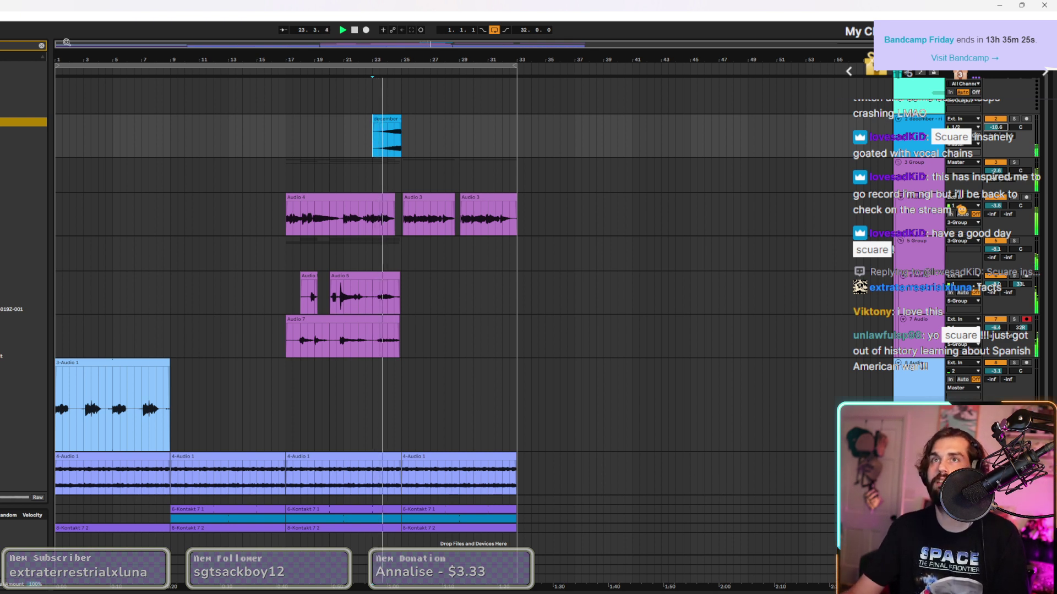
Loop bars 25 to 33, then clear the browser search and select a snare sample.
drag(56, 65, 401, 65)
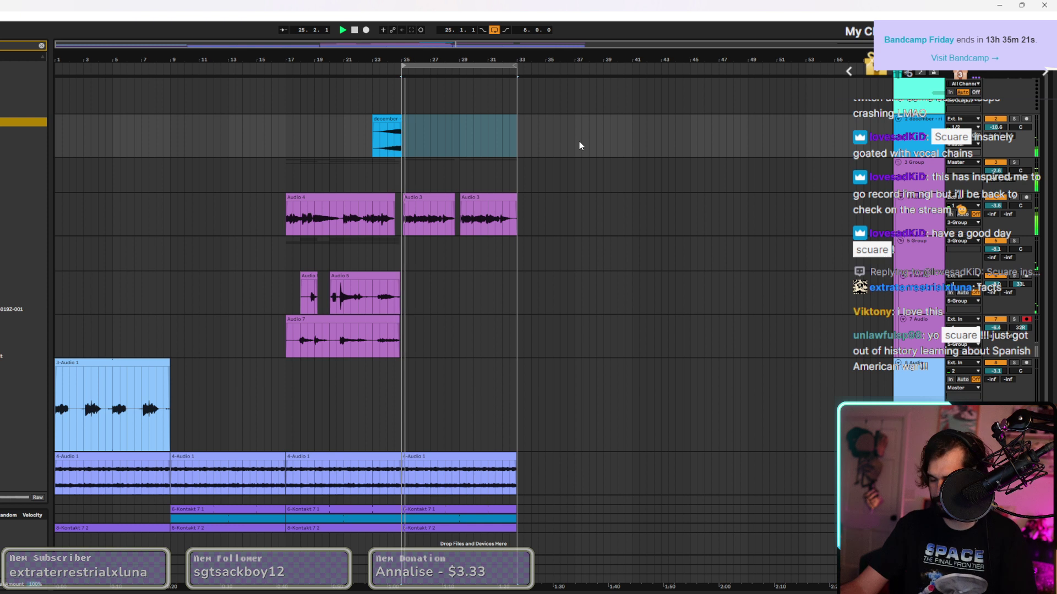
click(41, 47)
click(16, 122)
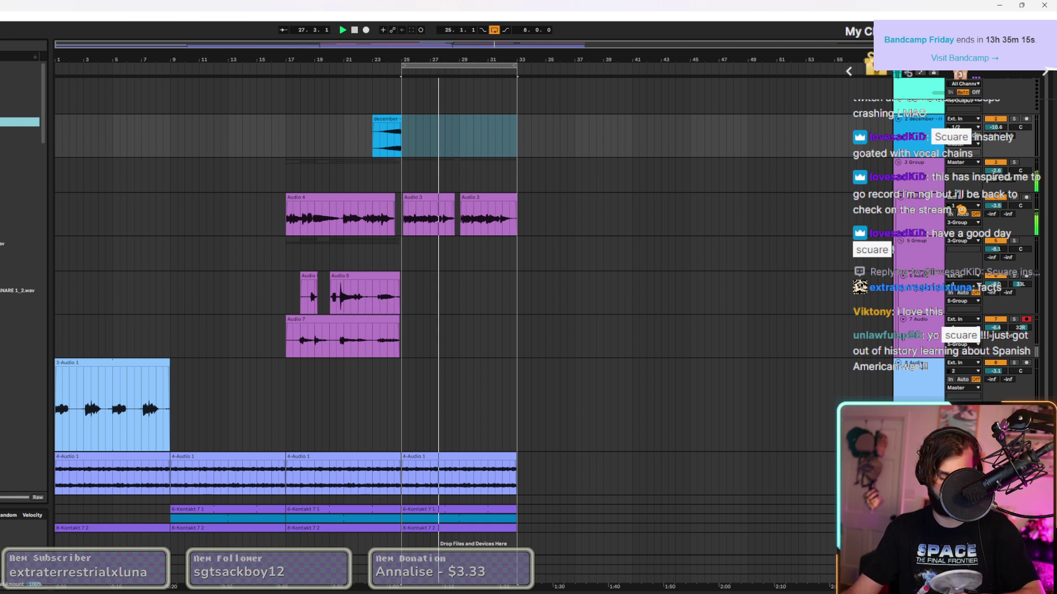
click(22, 291)
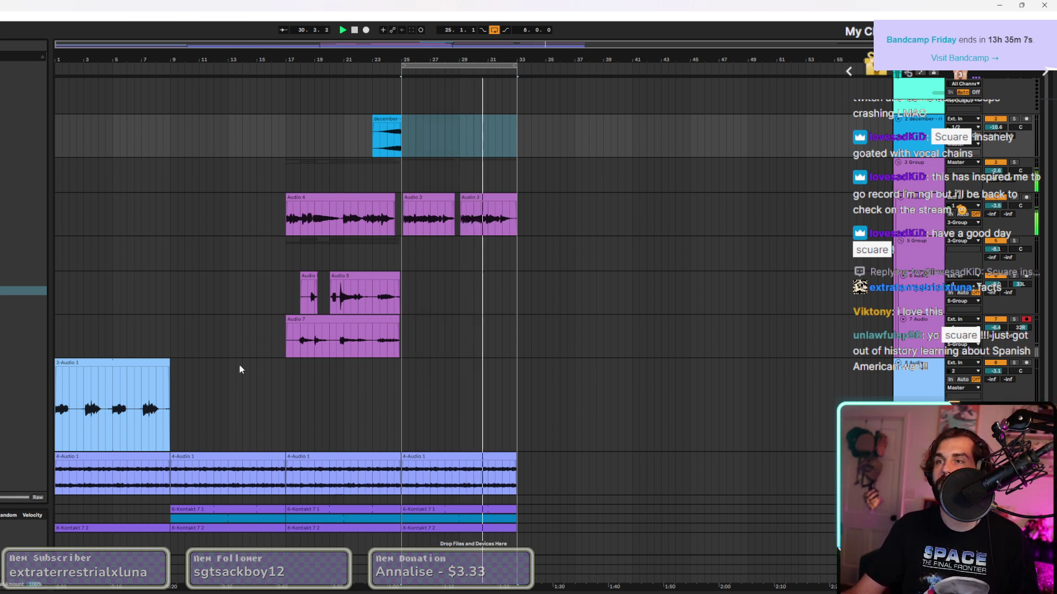
Copy the 3-Audio 1 clip from bar 1 to bar 25 on the same track.
click(82, 363)
drag(82, 363, 430, 395)
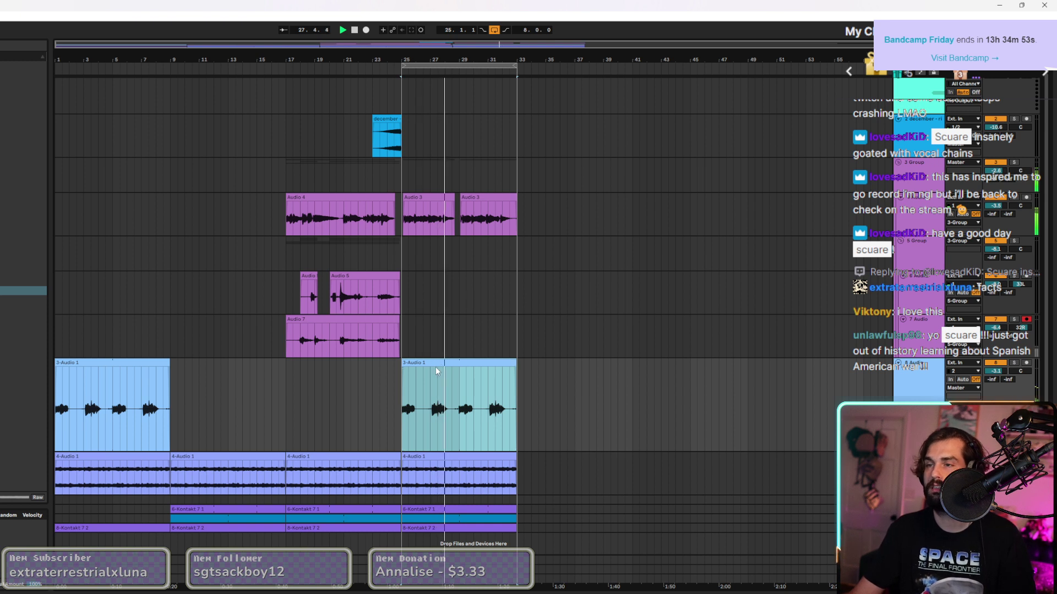
In MetaTune on the 8-Audio track, set the Doubler Width to maximum and raise the Doubler Dry/Wet, then close the plugin.
click(296, 576)
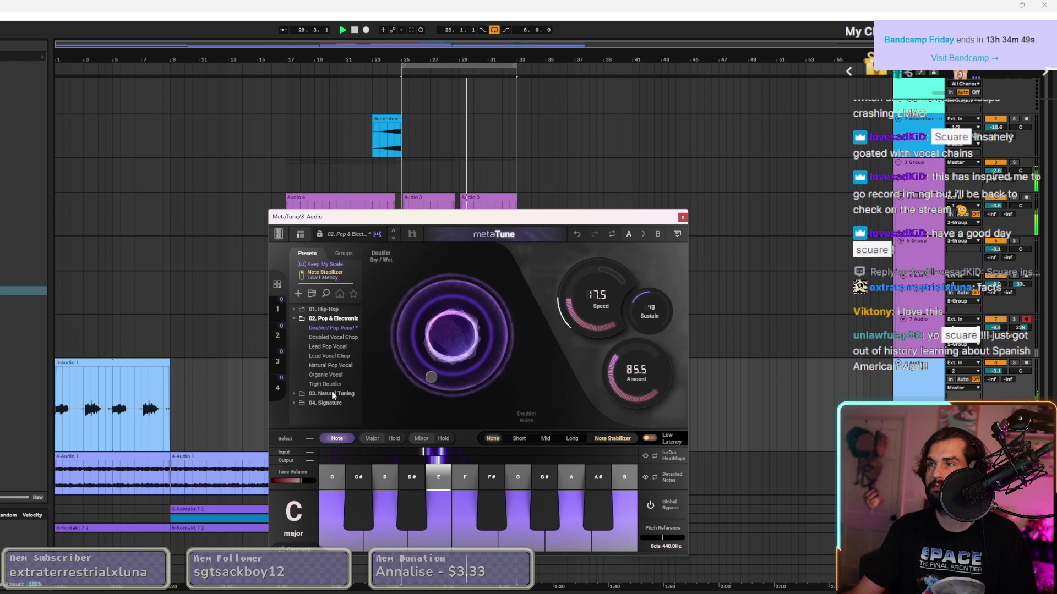
mouse_move(428, 412)
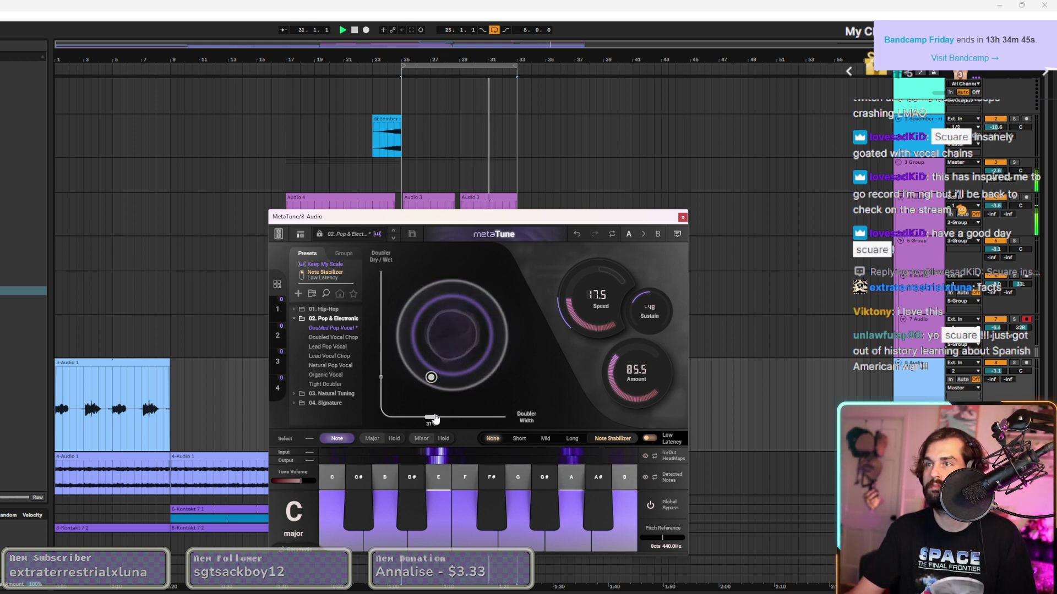
drag(435, 419, 506, 417)
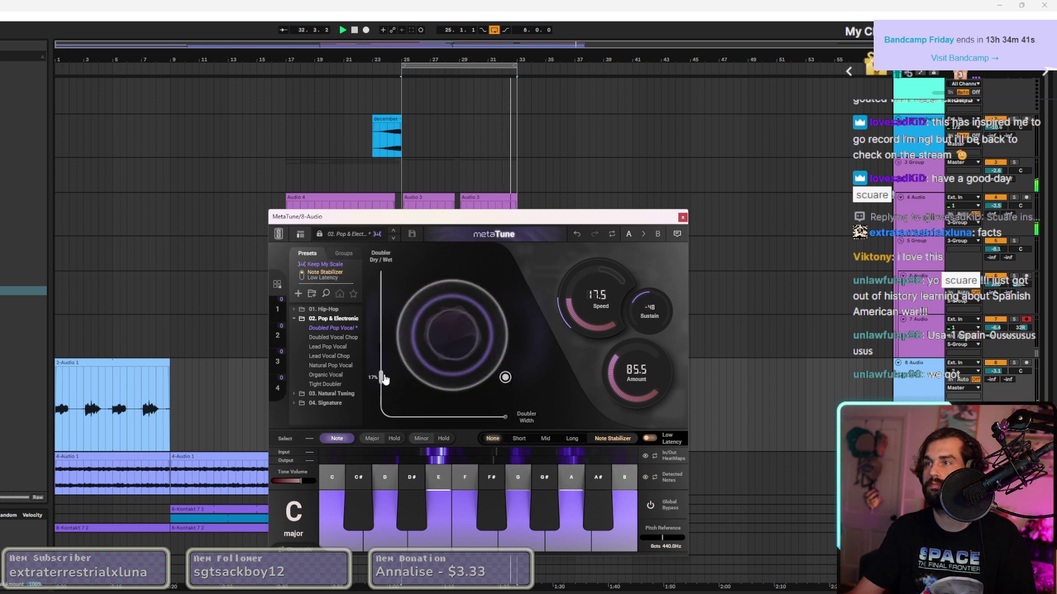
drag(384, 379, 381, 359)
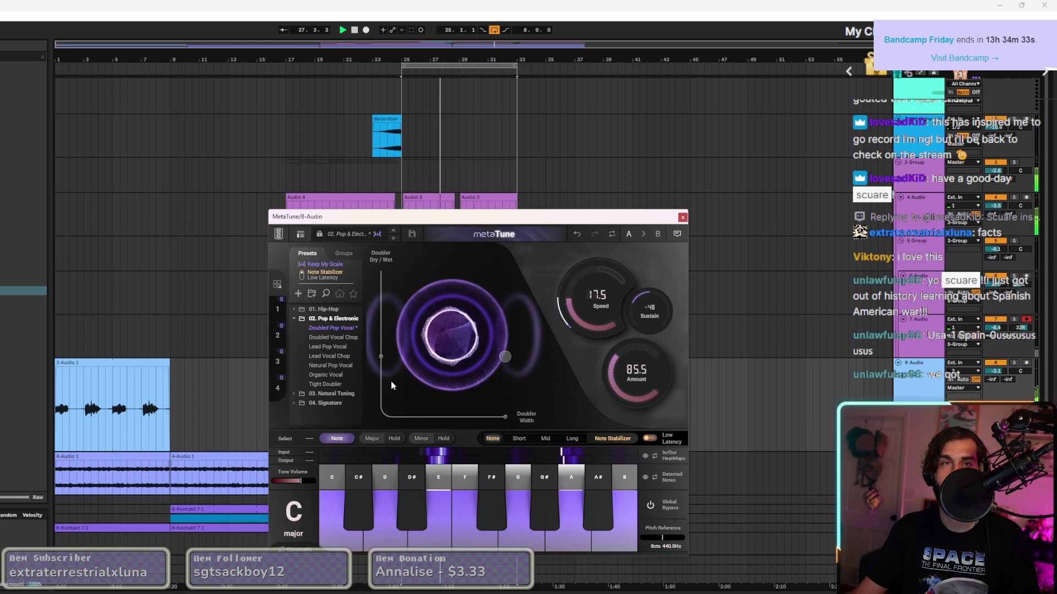
click(683, 217)
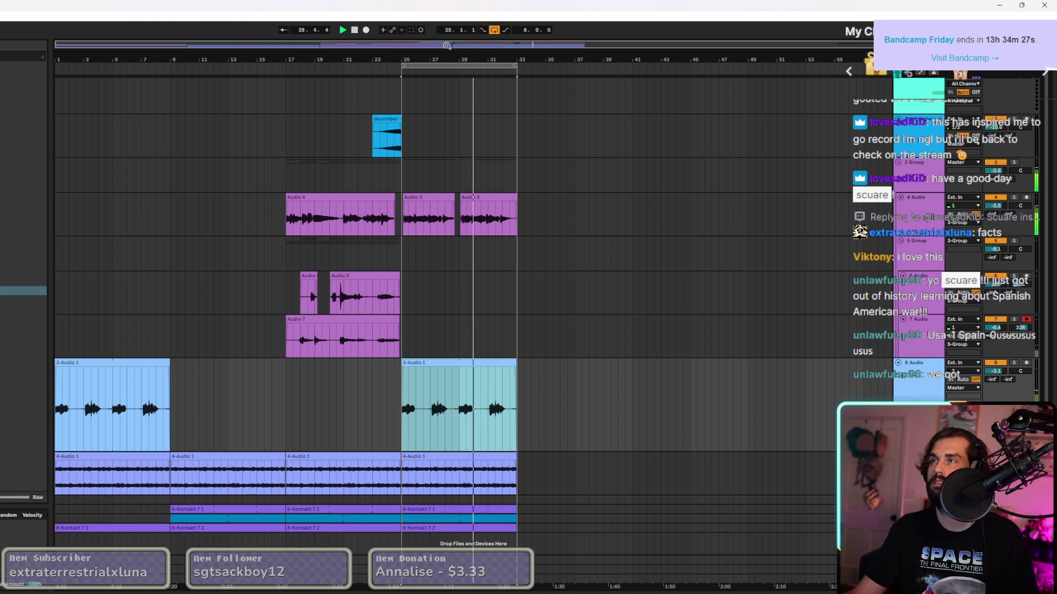
Duplicate the looped section from bars 25 to 33 on all tracks into bars 33 to 41.
click(441, 68)
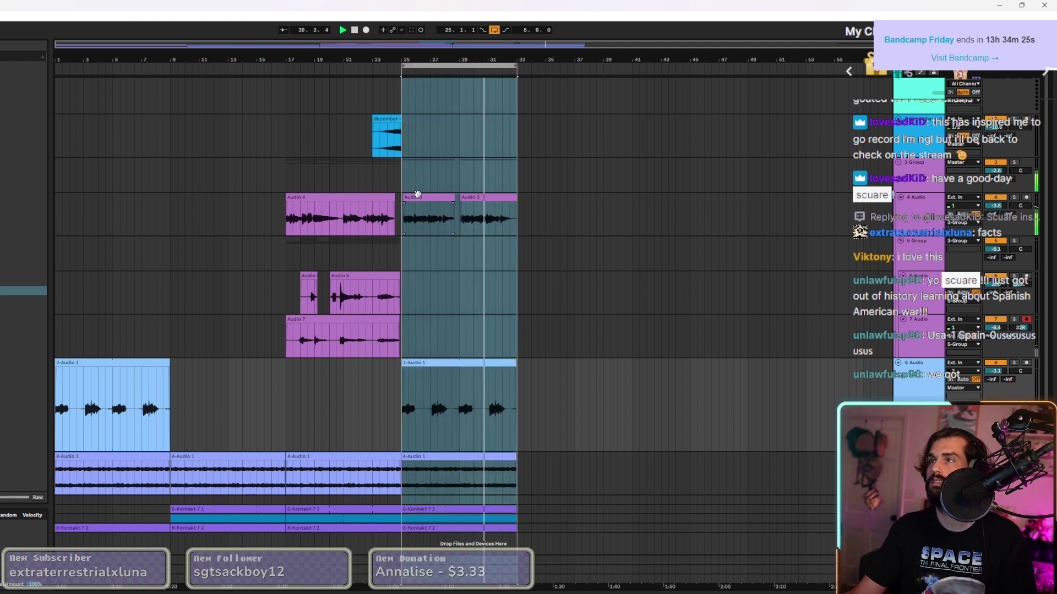
key(ctrl+d)
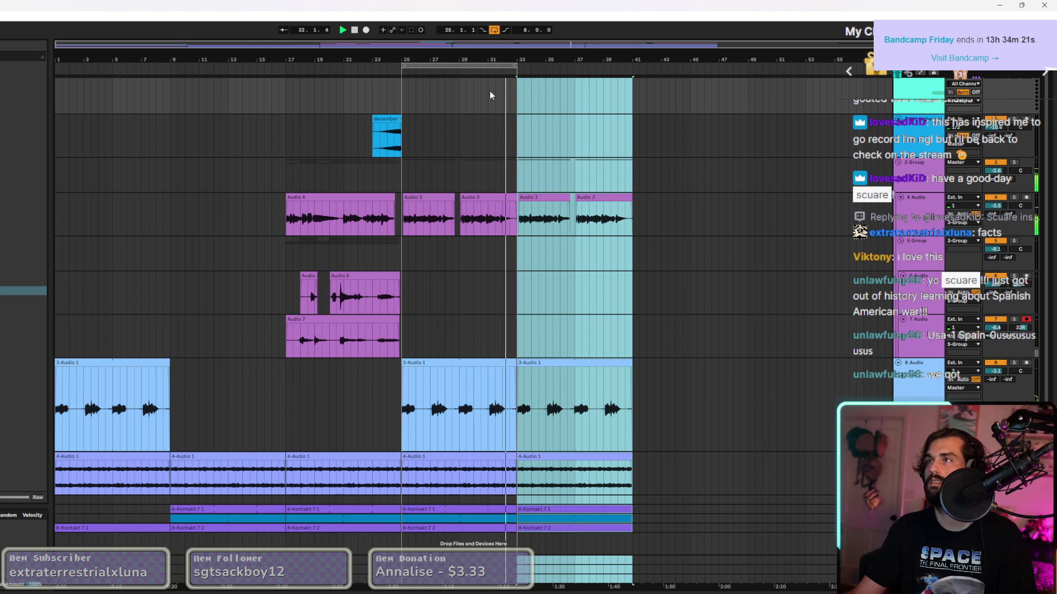
Play back from bar 17 and copy the Audio 4 vocal clip to bar 41.
click(286, 229)
key(space)
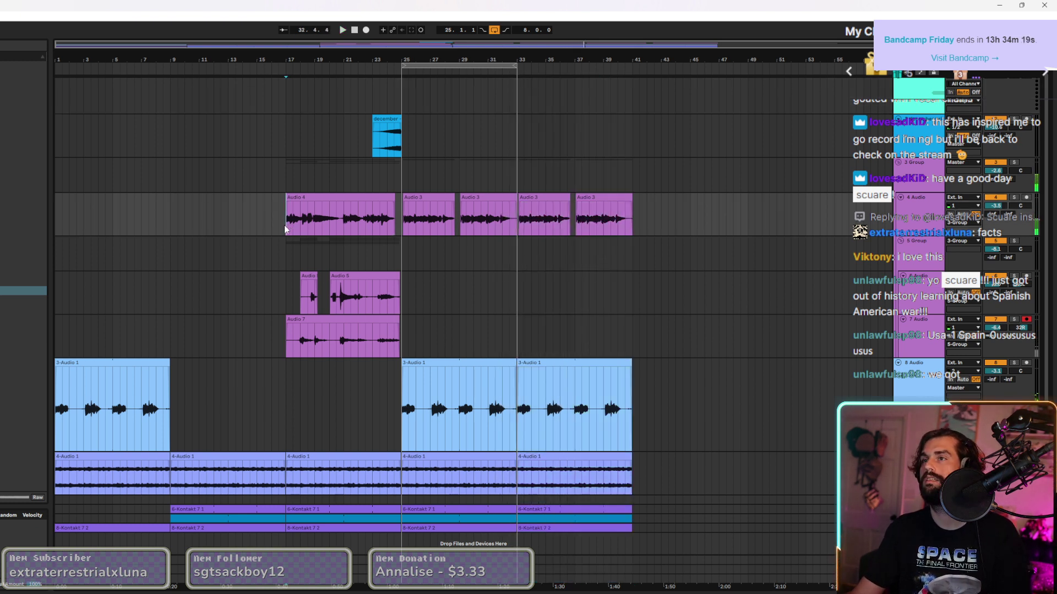
click(305, 197)
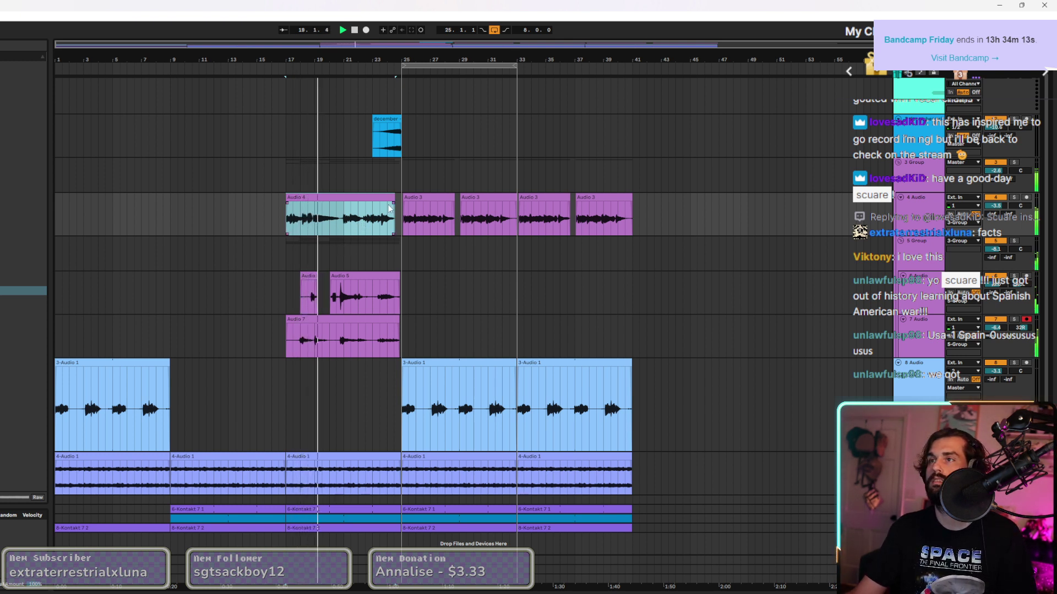
mouse_move(328, 199)
mouse_down()
mouse_move(319, 203)
mouse_move(650, 201)
mouse_up()
key(space)
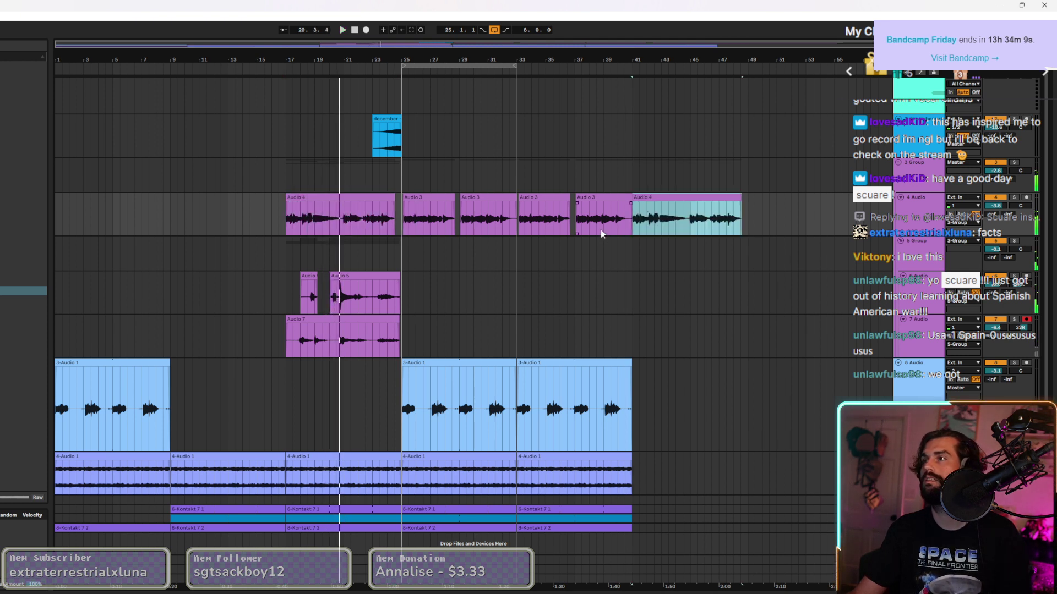
Play the transition into bar 41 and shorten the copied Audio 4 clip to end at about the middle of bar 44.
click(602, 230)
key(space)
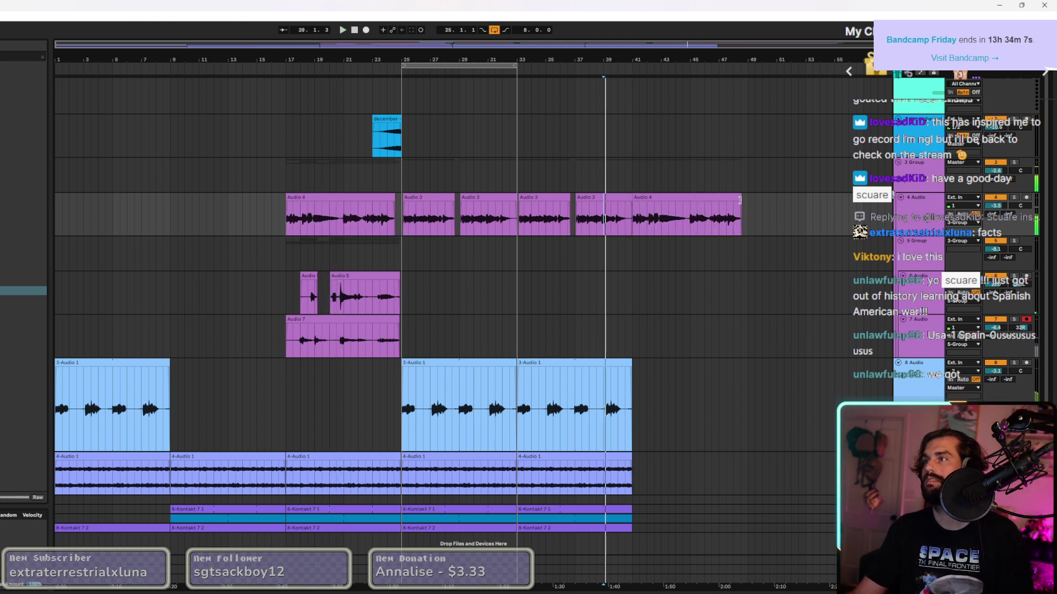
key(space)
drag(740, 200, 690, 206)
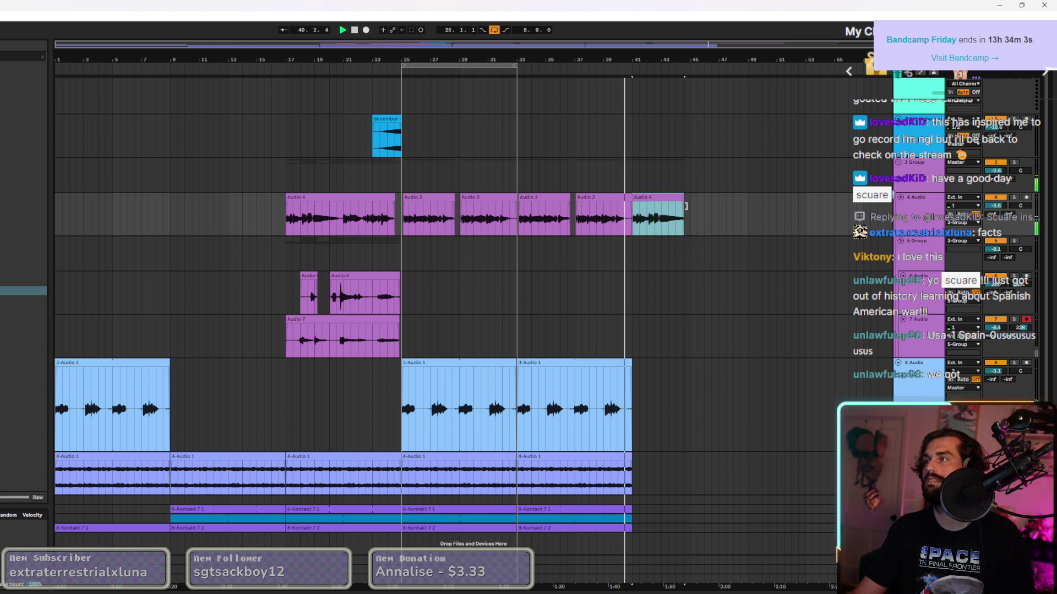
scroll(686, 208, up, 3)
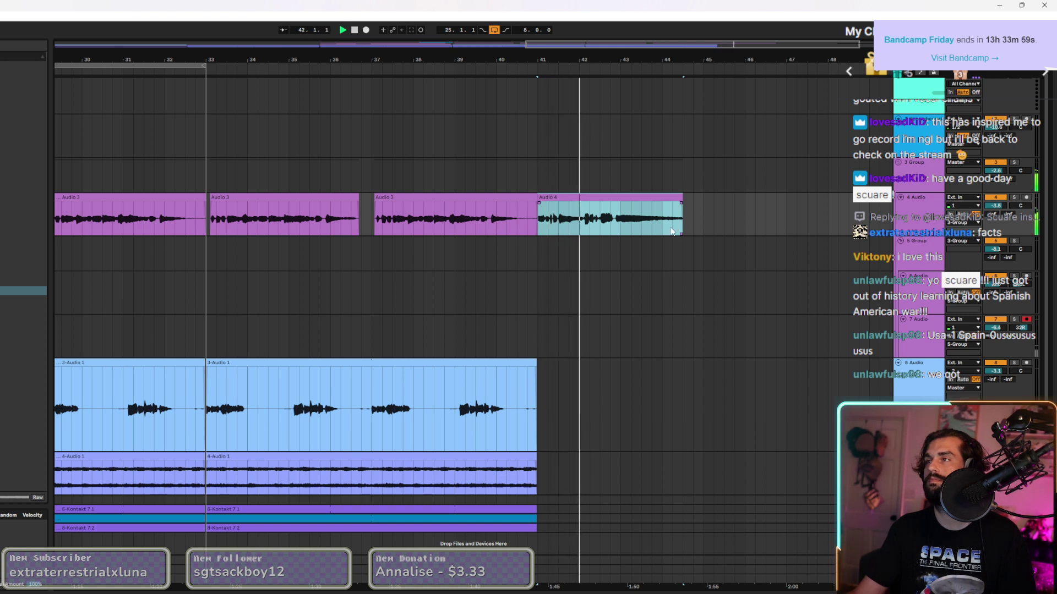
scroll(654, 315, down, 3)
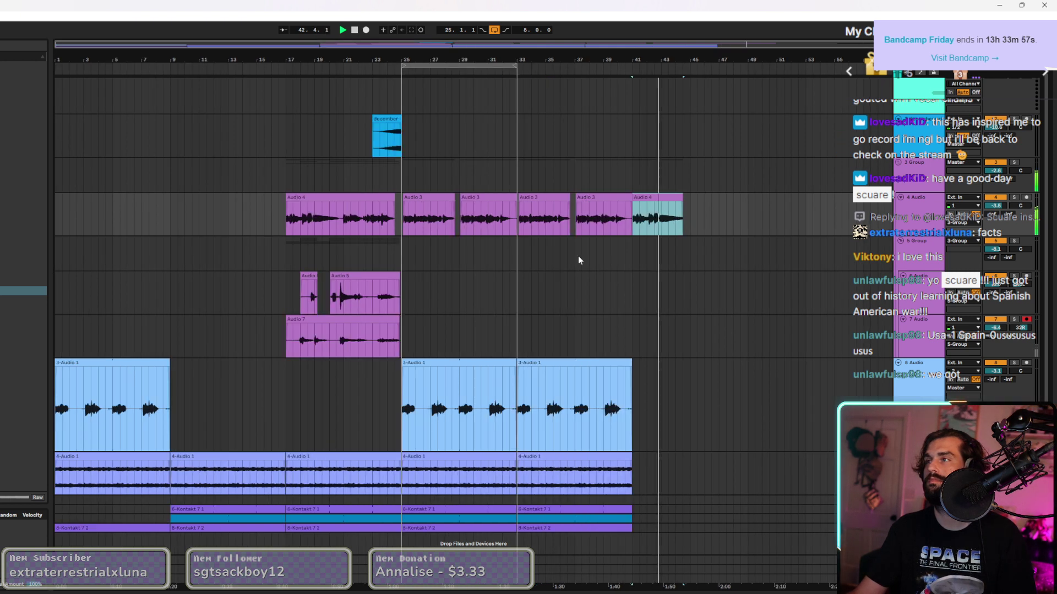
Extend the loop to run from bar 1 to bar 45 and restart playback from the beginning.
drag(403, 65, 56, 65)
drag(516, 66, 688, 83)
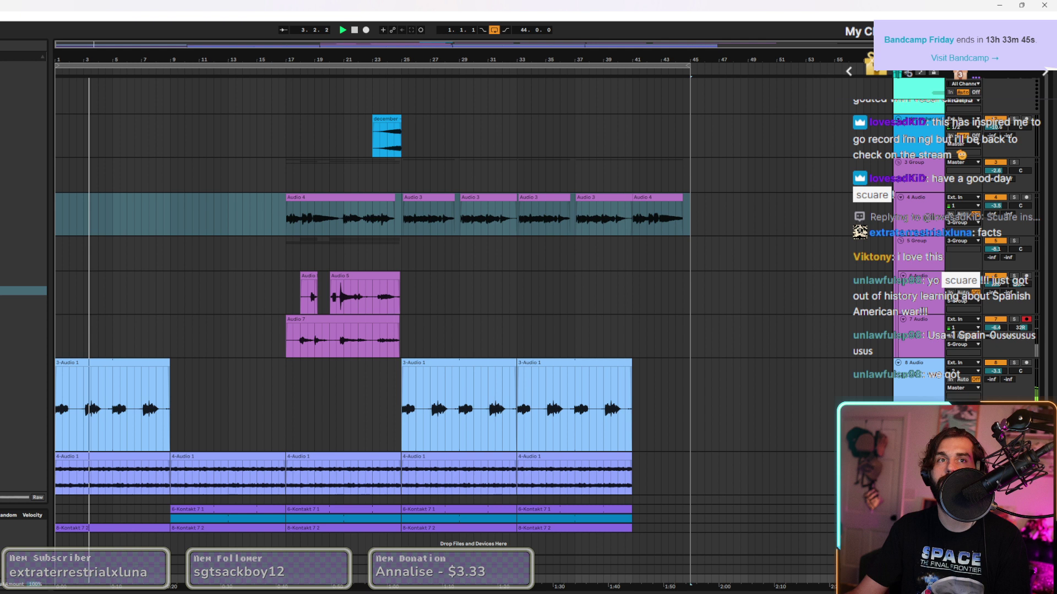
key(space)
click(354, 33)
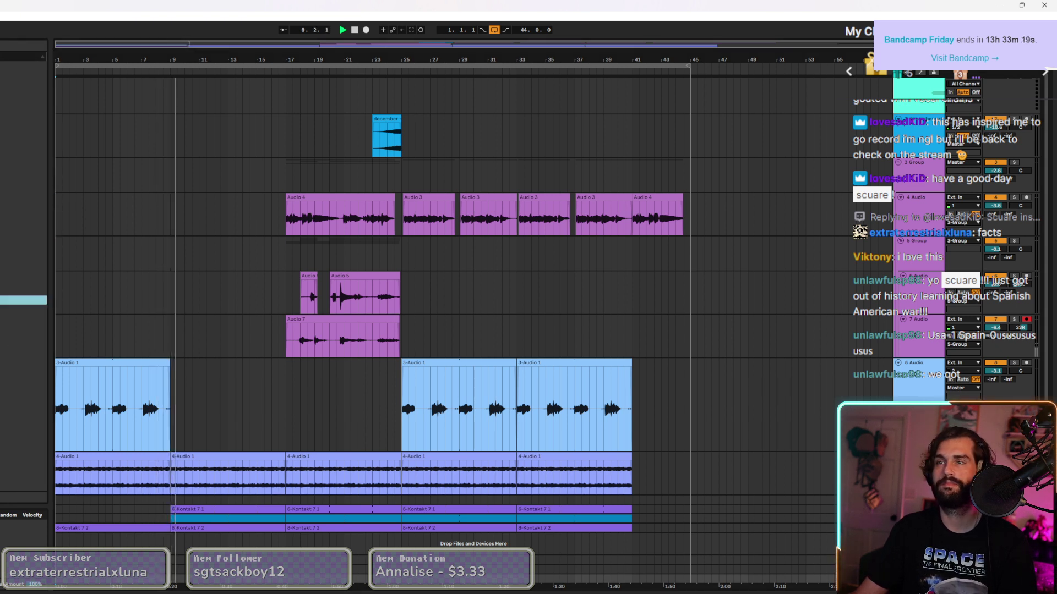
Add Virtual Tape Machines to the Master track, raise its output slightly and try its machine and tape type switches.
key(ctrl+alt+p)
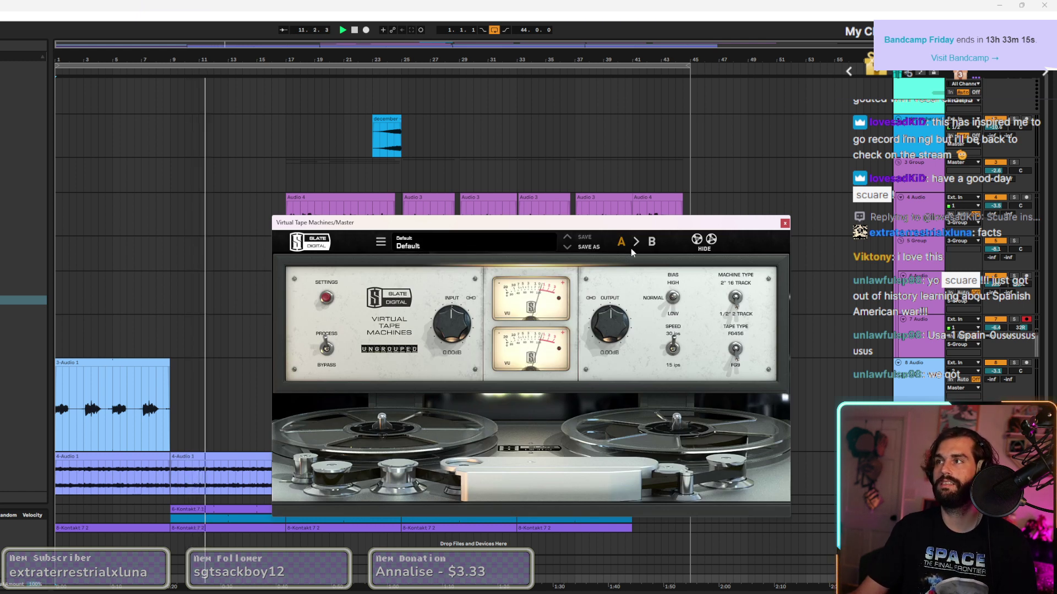
drag(611, 319, 619, 299)
click(735, 298)
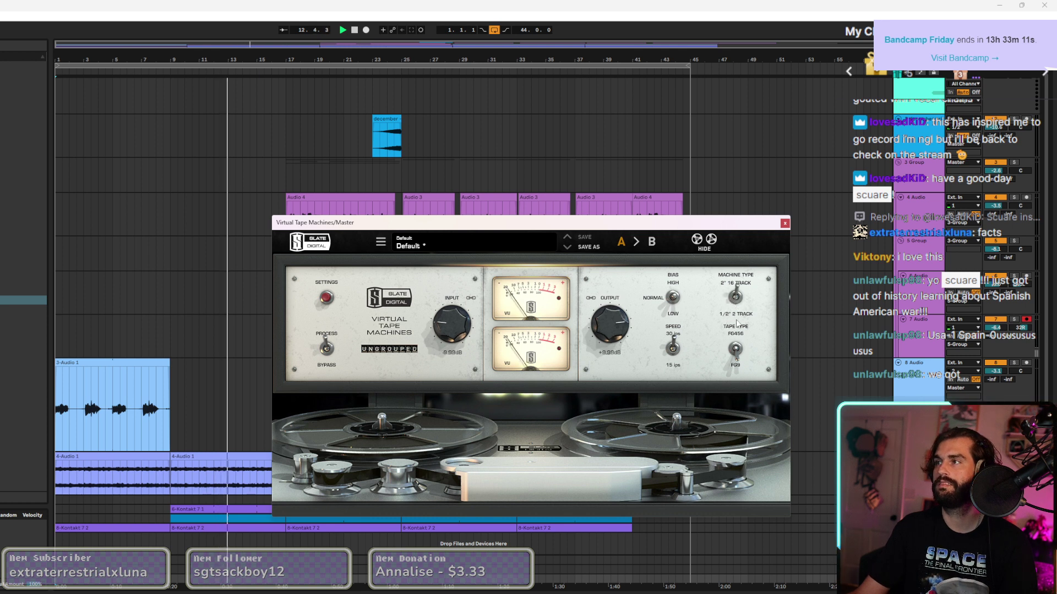
click(735, 348)
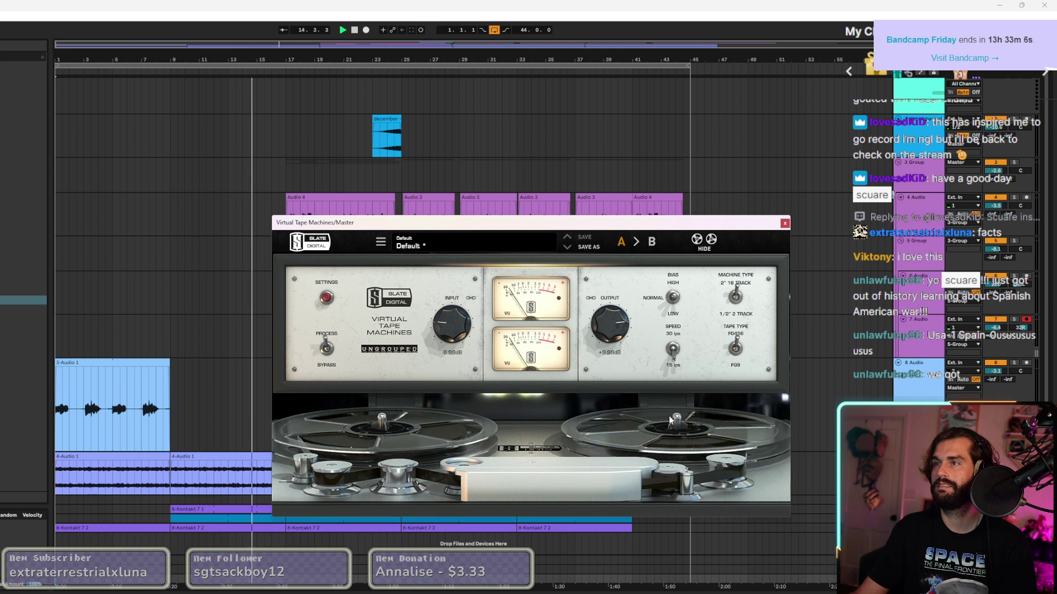
In the Virtual Tape Machines settings, set Wow & Flutter to 16.4% and Bass Alignment to -0.44 dB, then close the plugin.
click(326, 298)
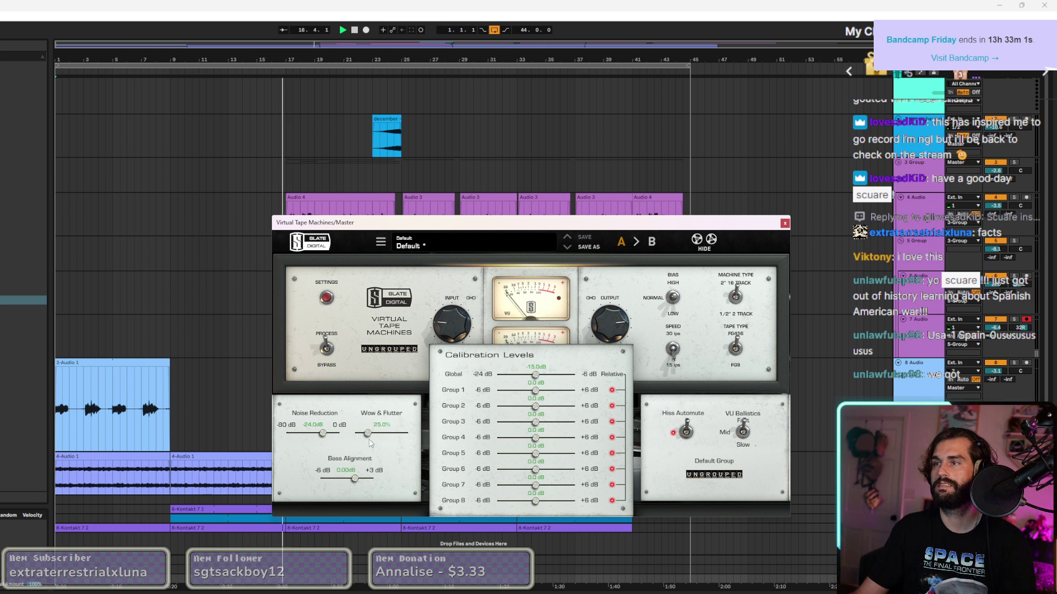
drag(386, 446, 352, 479)
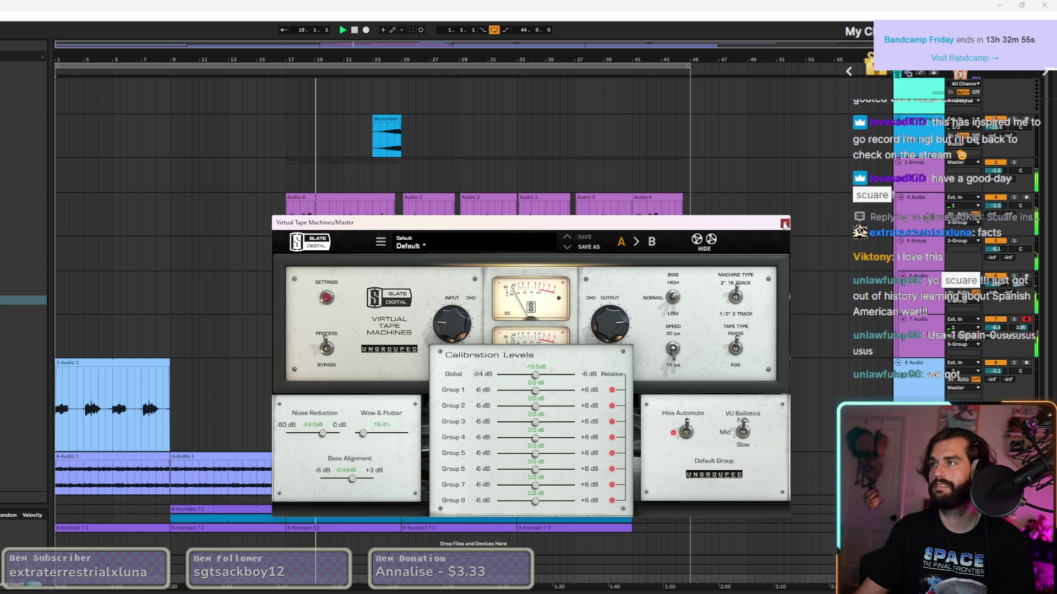
click(784, 224)
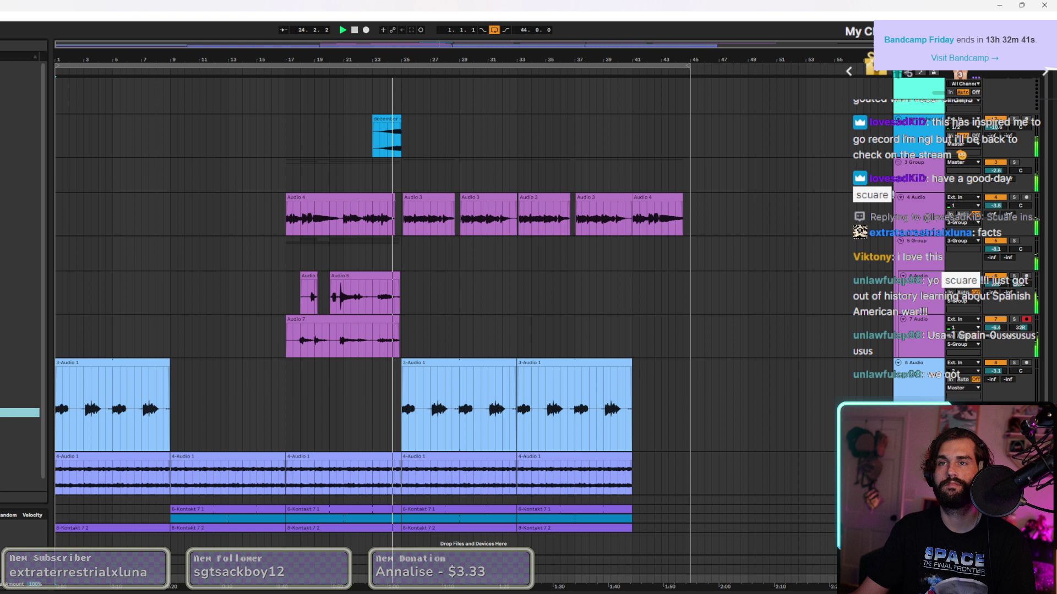
Add Transient Master to the Master track and load the Tight and Punchy preset.
key(Return)
click(435, 244)
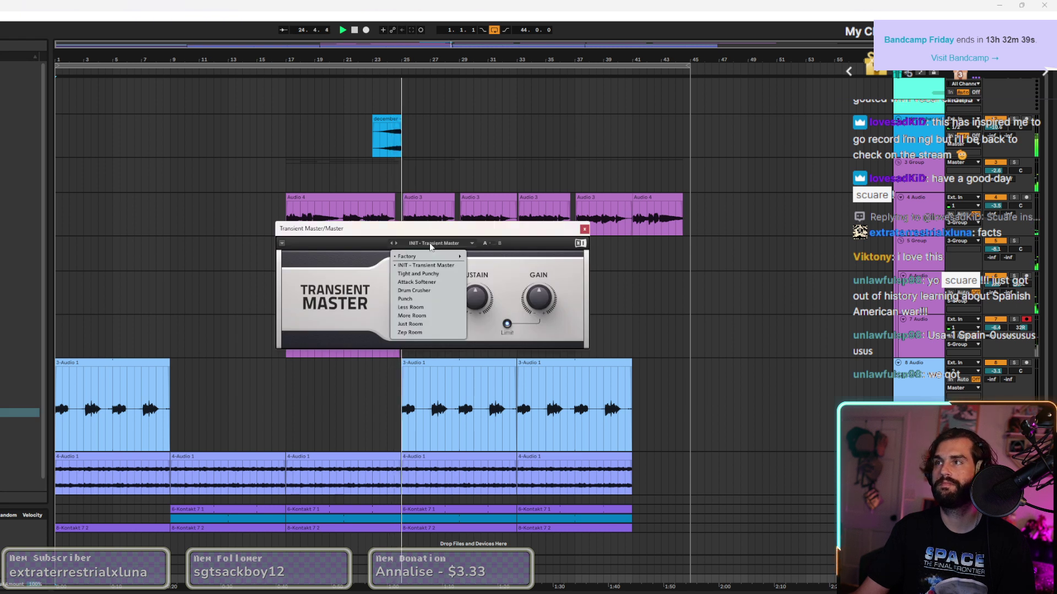
click(429, 274)
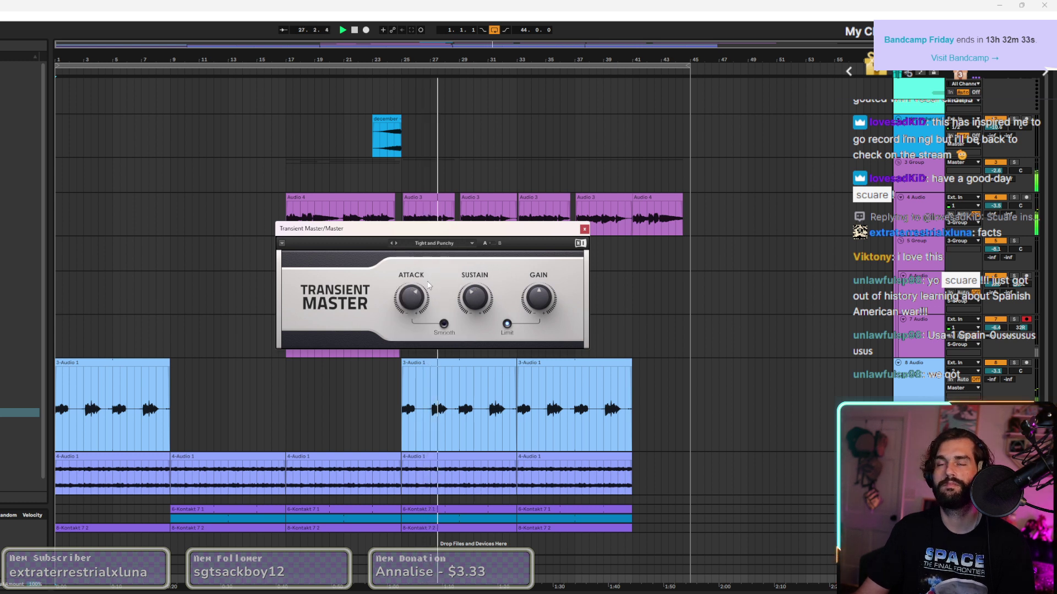
Add Supercharger GT to the Master track, load its Mix Widener preset, and close the open plugin windows.
click(11, 403)
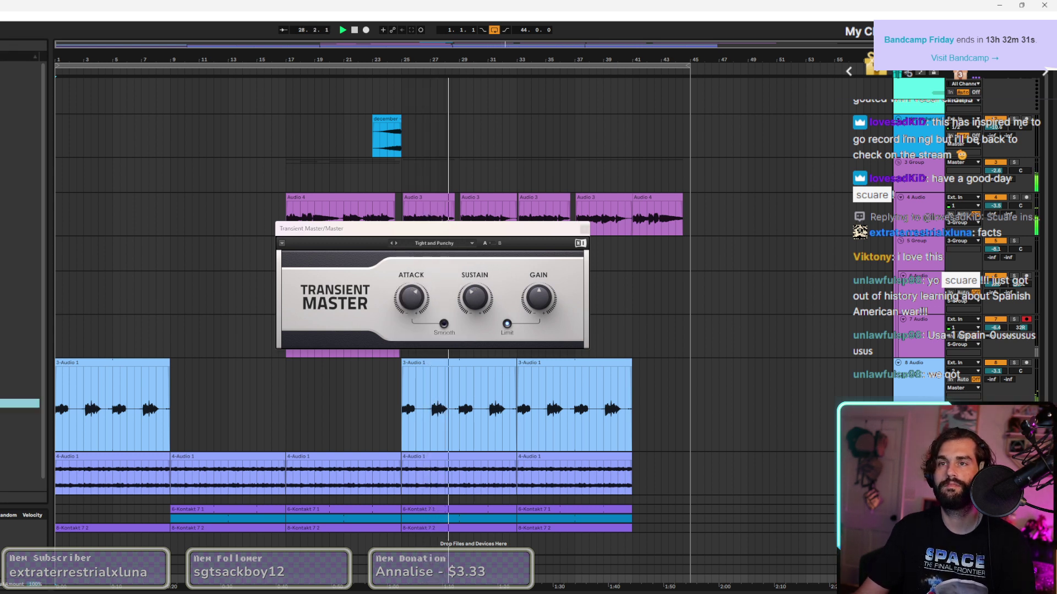
key(Return)
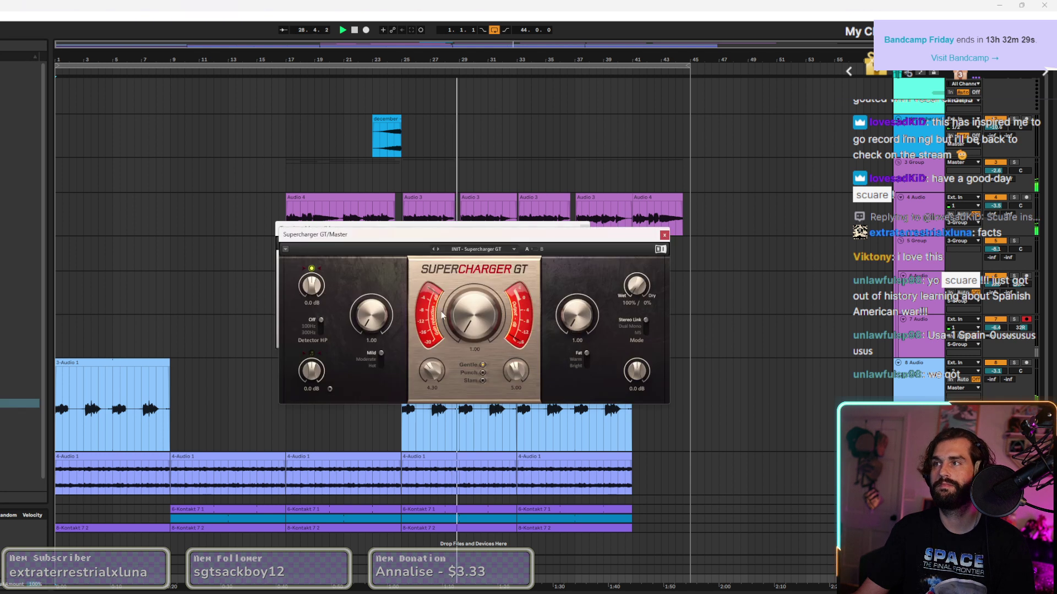
click(462, 256)
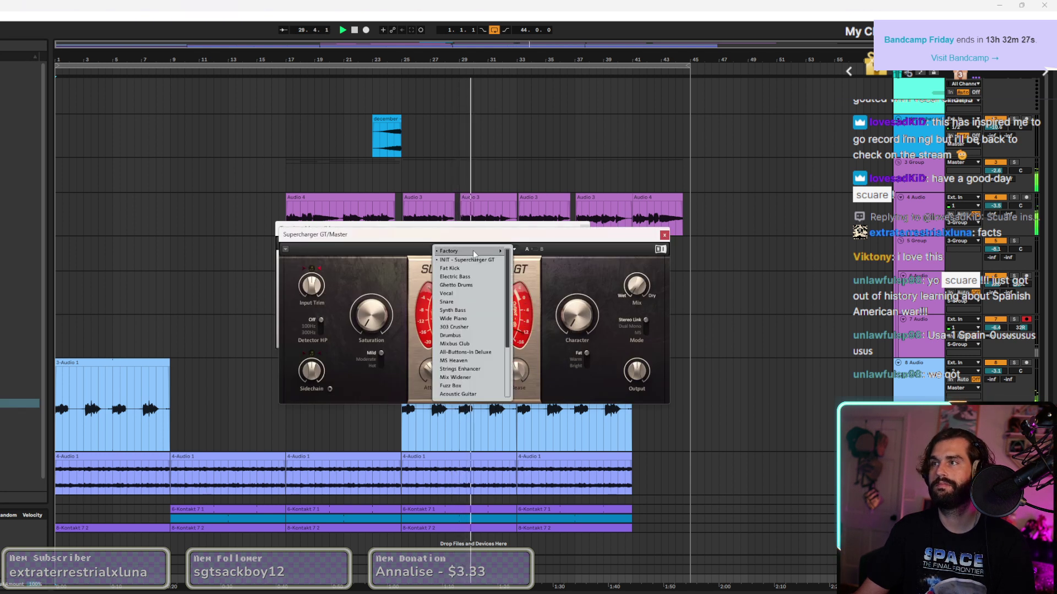
mouse_move(474, 250)
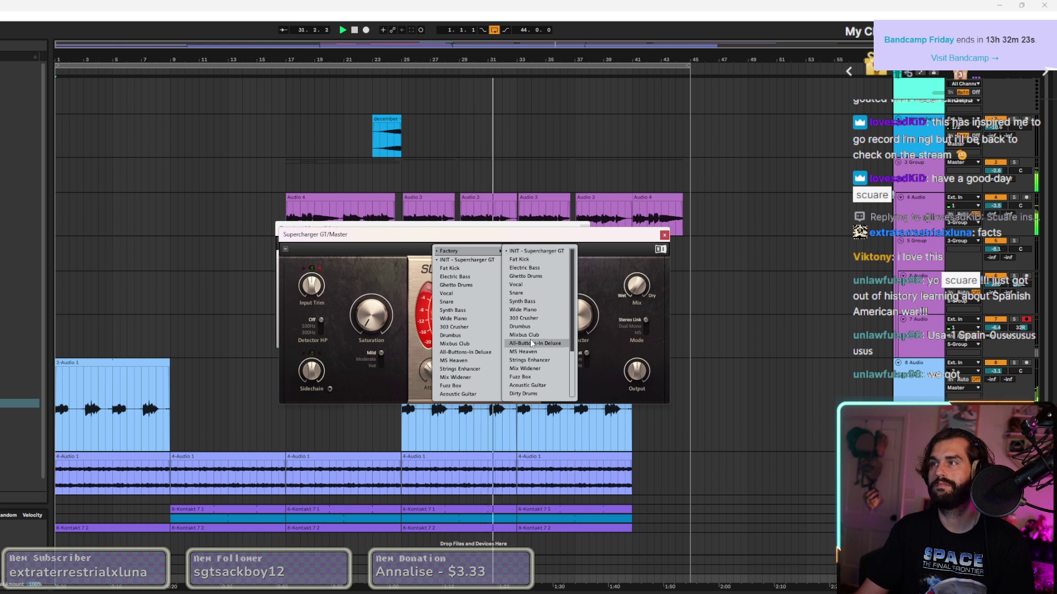
click(530, 370)
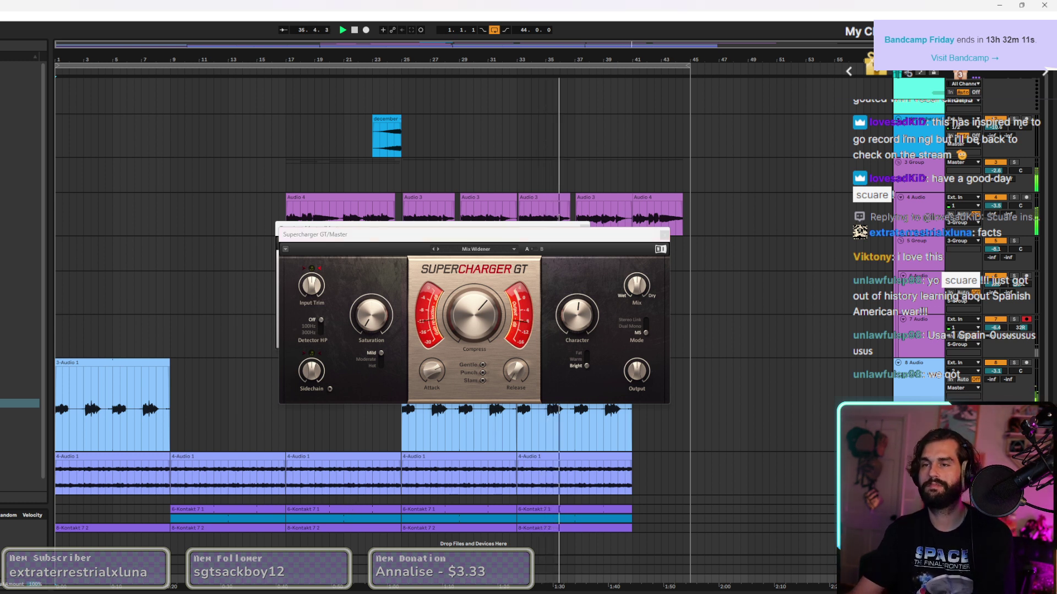
click(665, 235)
click(585, 229)
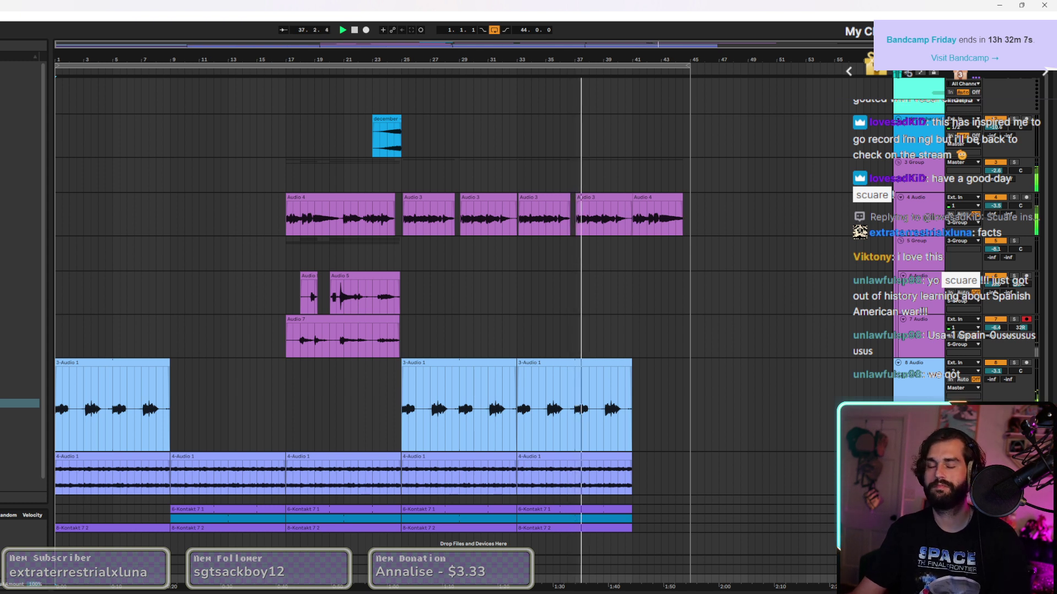
Delete the 3-Audio 1 clip between bars 25 and 33 and copy the december clip to bars 31 to 33.
click(433, 372)
key(Delete)
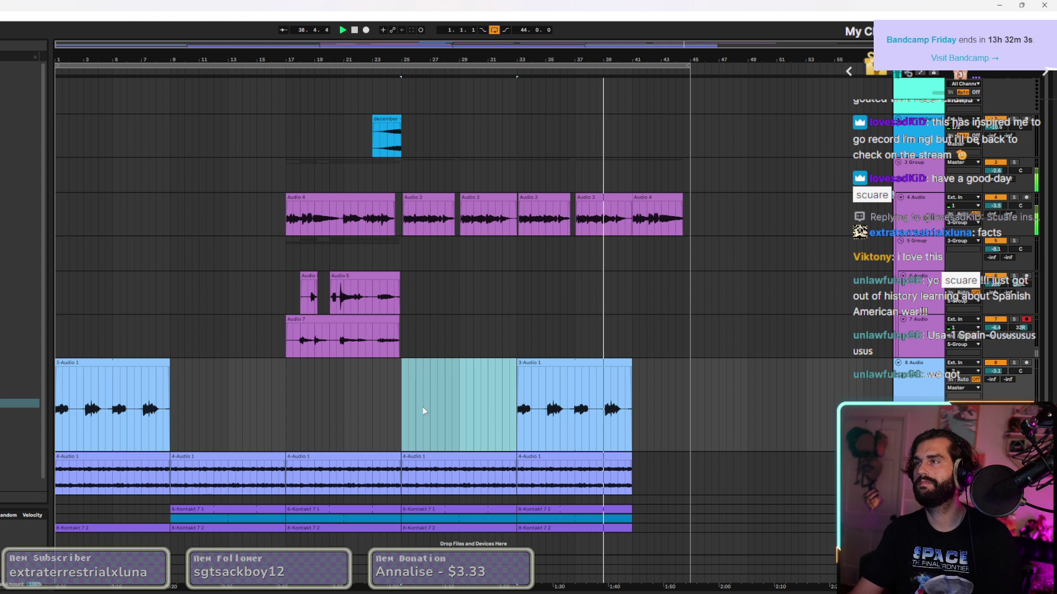
click(389, 120)
drag(389, 120, 504, 120)
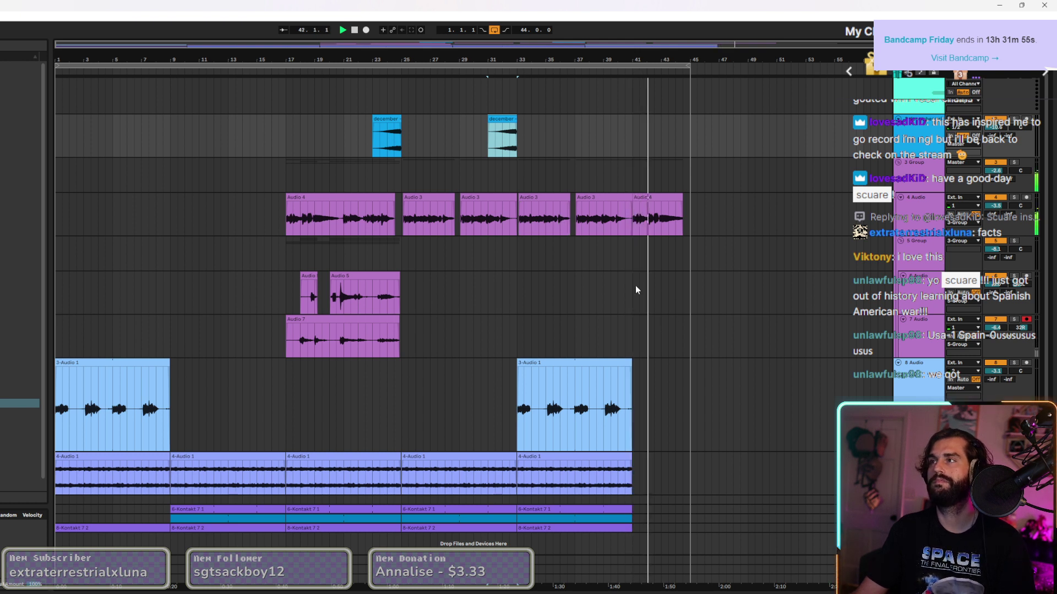
Open the last Audio 4 vocal clip at bar 41 and listen to the song's ending.
click(293, 66)
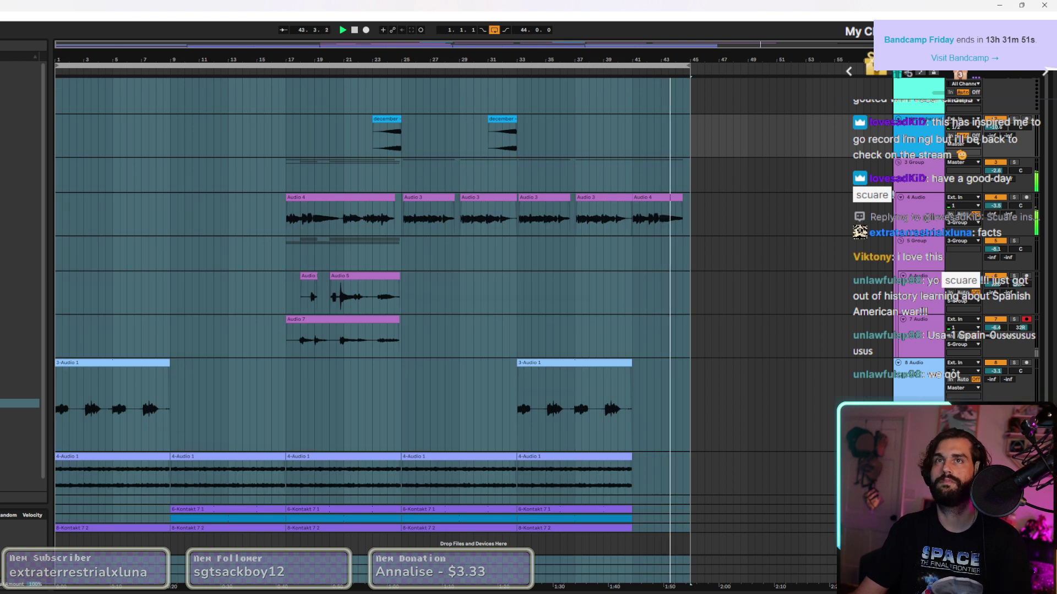
double_click(660, 199)
key(space)
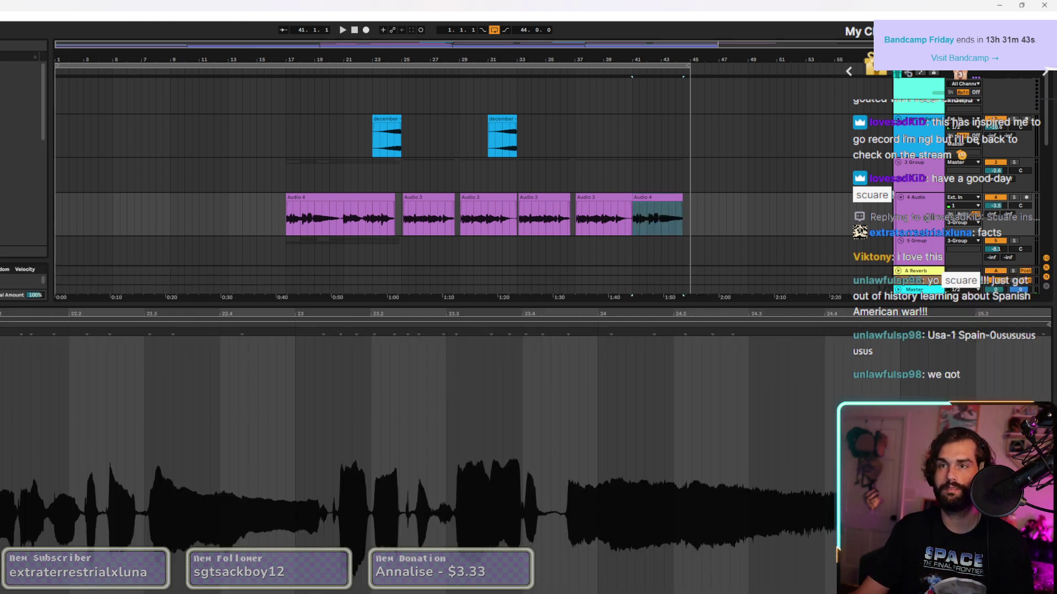
key(space)
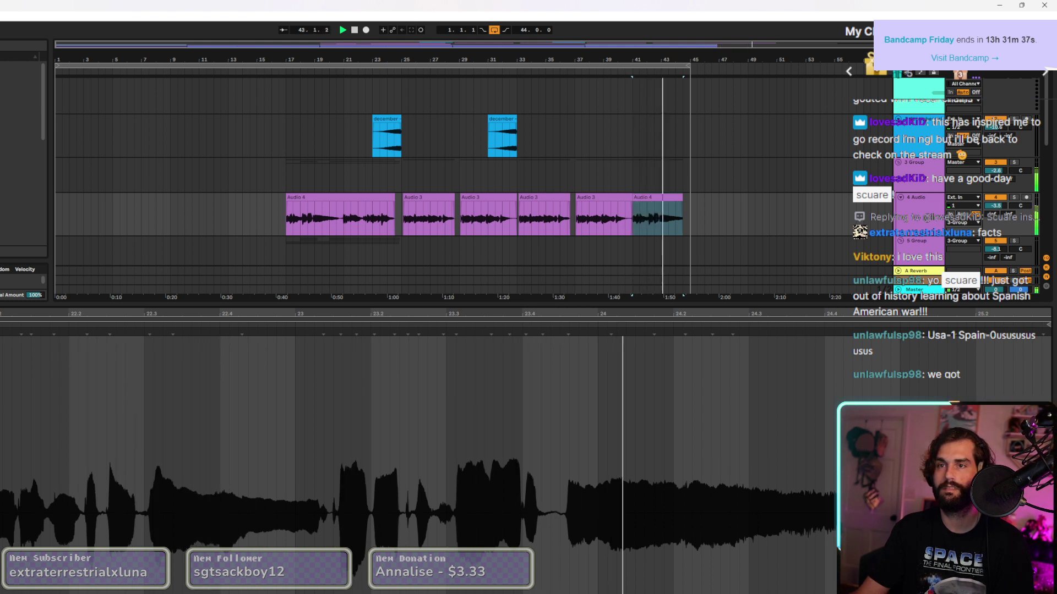
key(space)
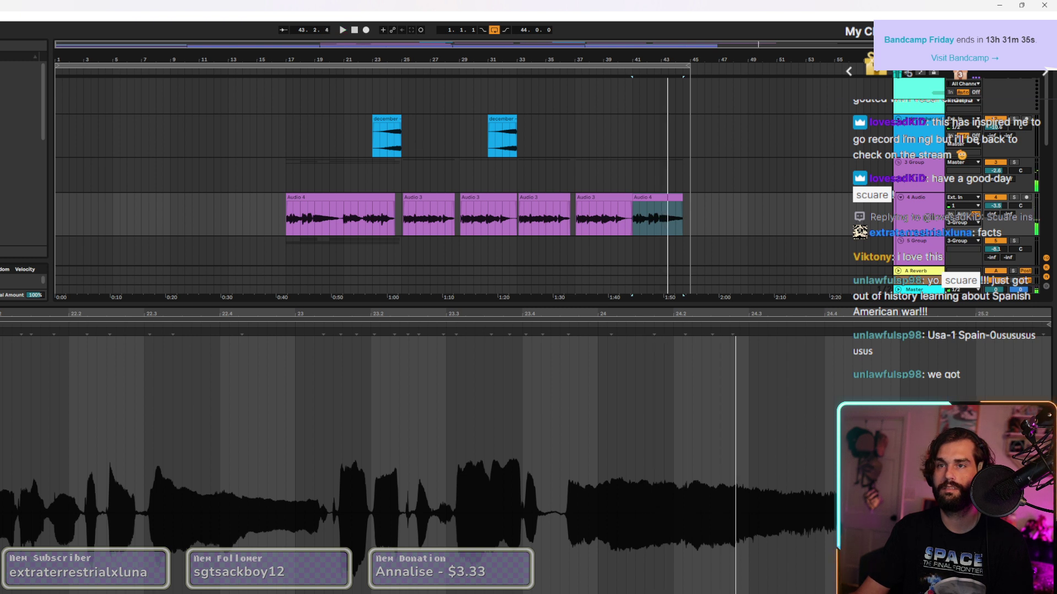
key(space)
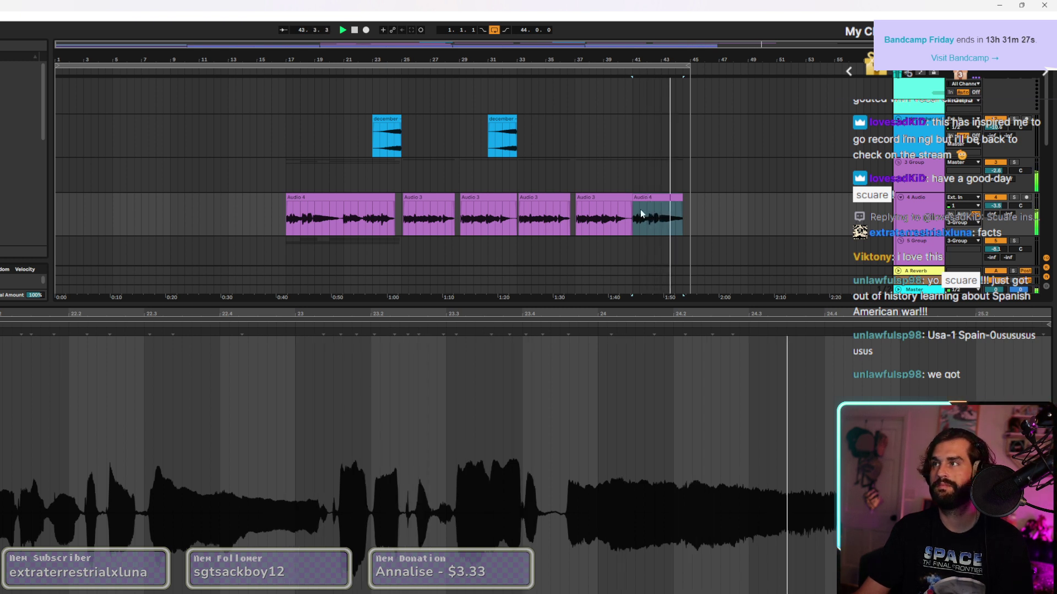
click(612, 223)
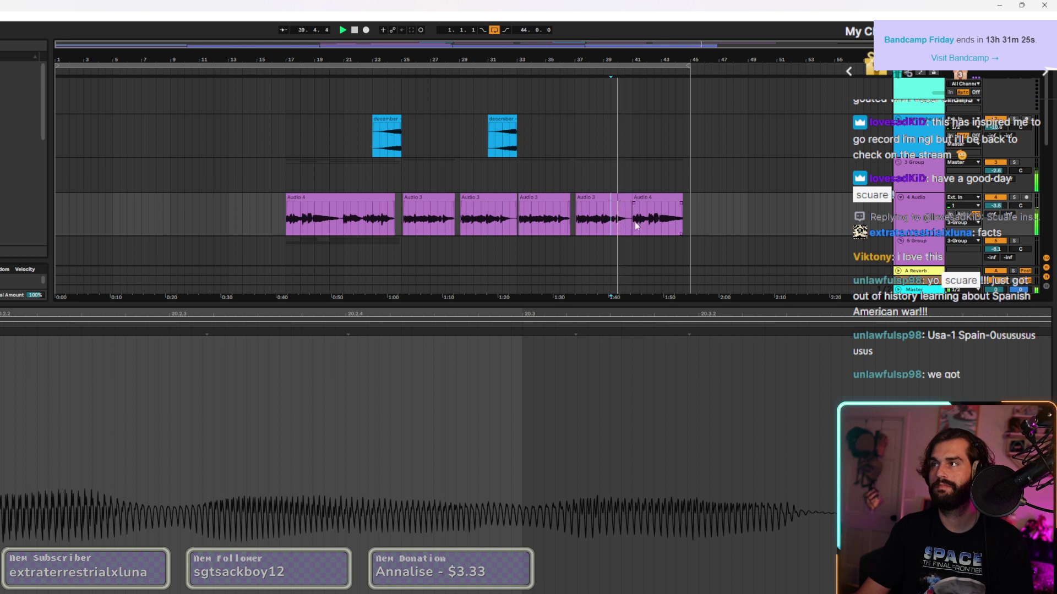
Draw a transposition envelope on the last Audio 4 clip that ramps from 0 to +12 st and falls back to 0 at its end.
click(643, 197)
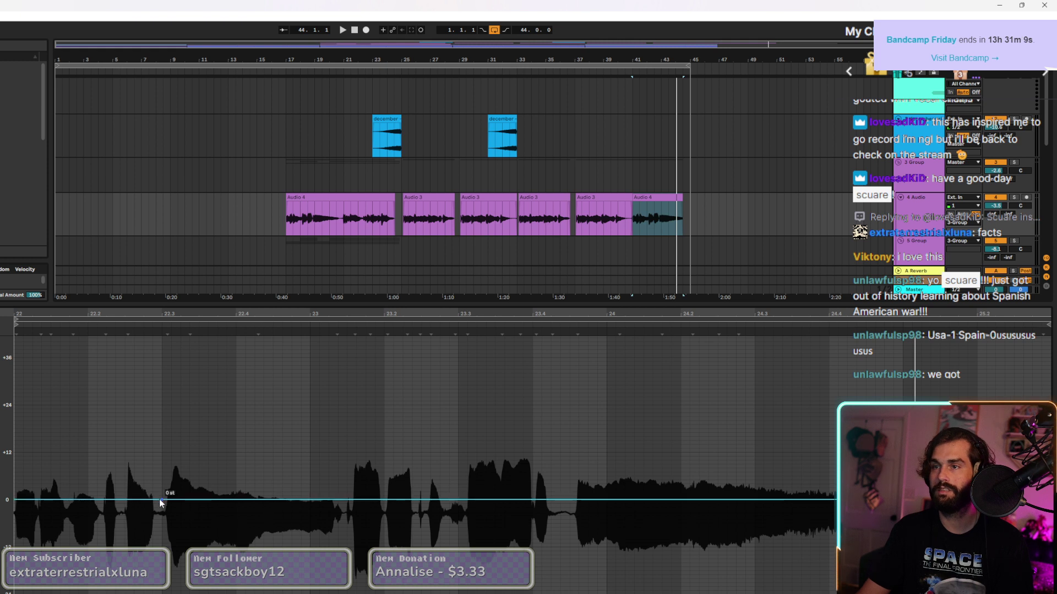
drag(381, 498, 578, 452)
key(space)
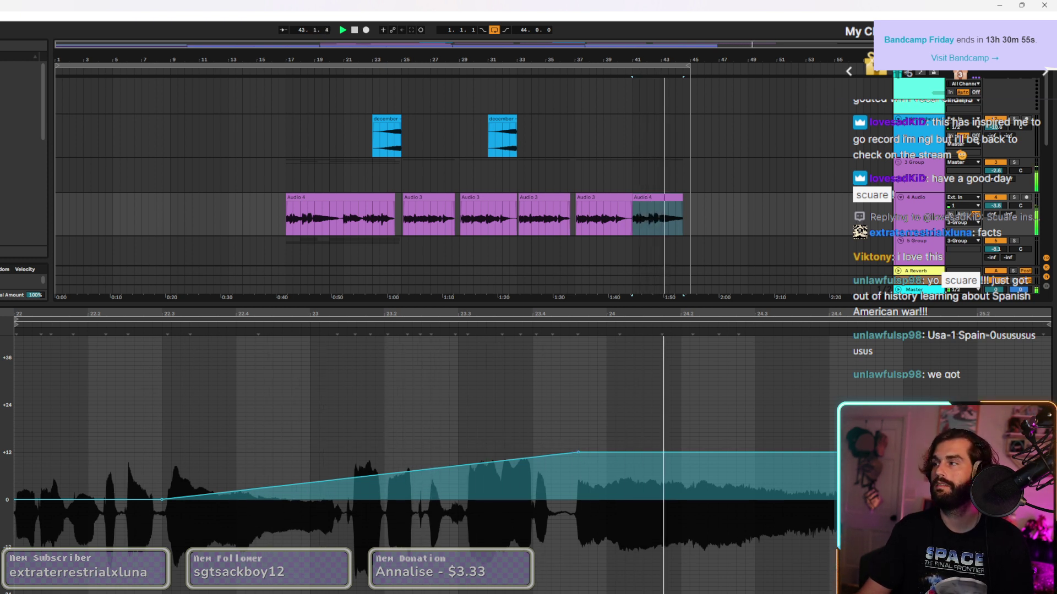
drag(1048, 453, 1047, 500)
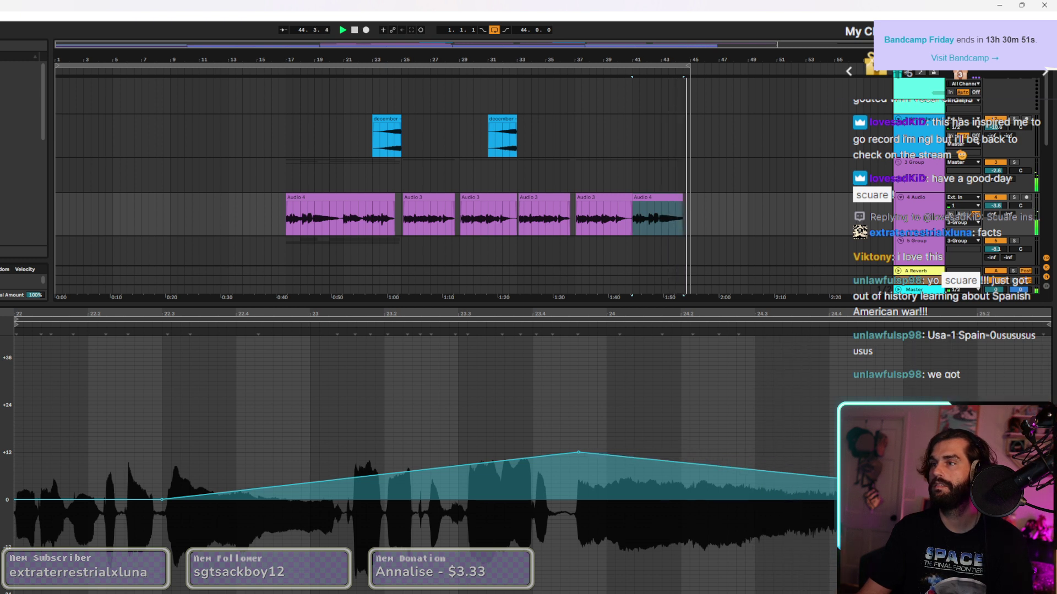
Export the Master track from 1.1.1 for 44 bars as a 32-bit WAV file at 44100 Hz.
click(251, 223)
key(ctrl+a)
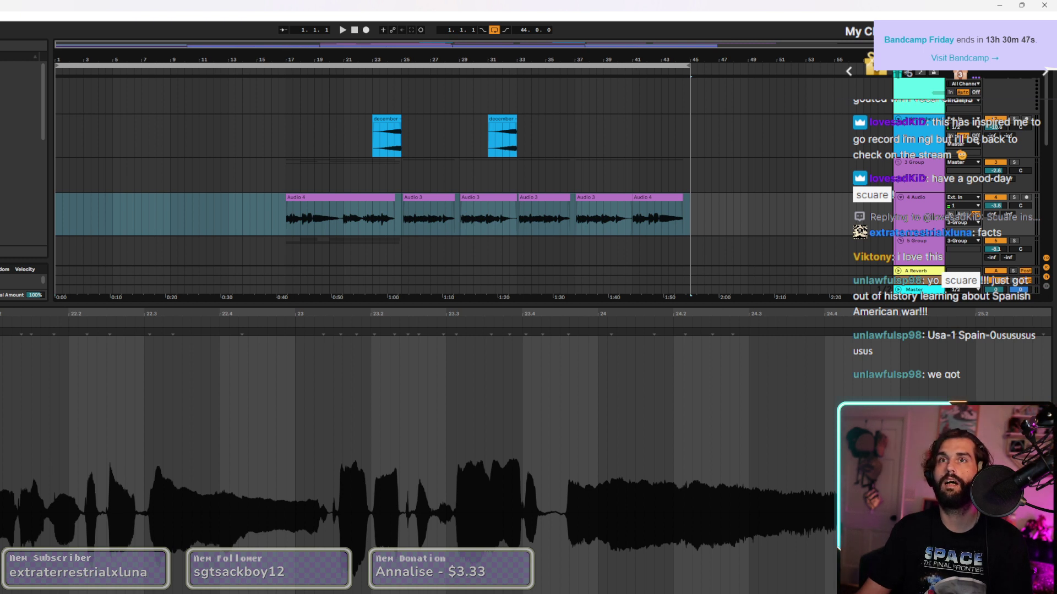
key(ctrl+shift+r)
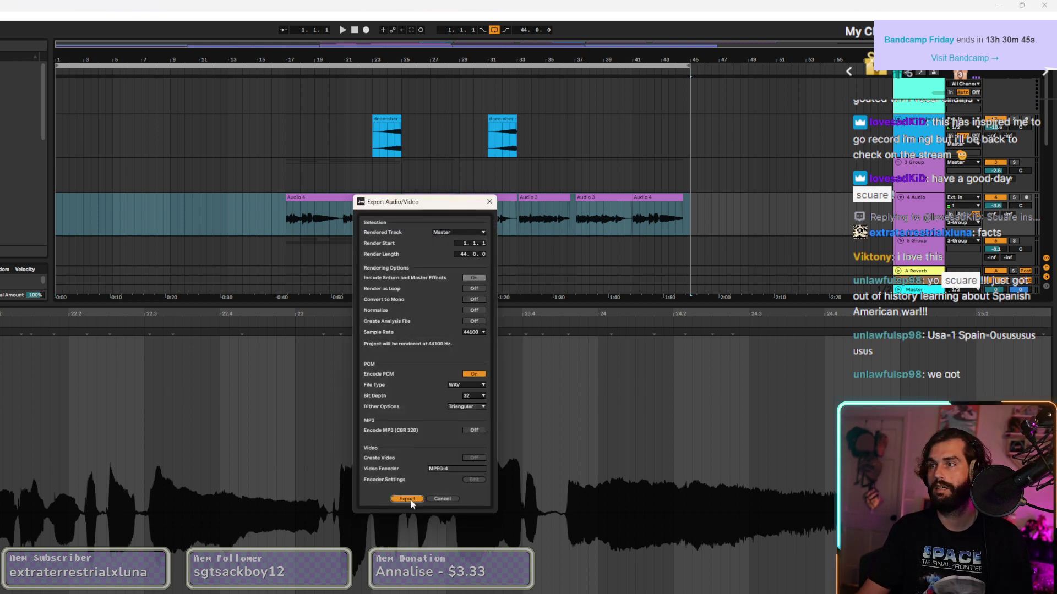
click(411, 500)
key(Escape)
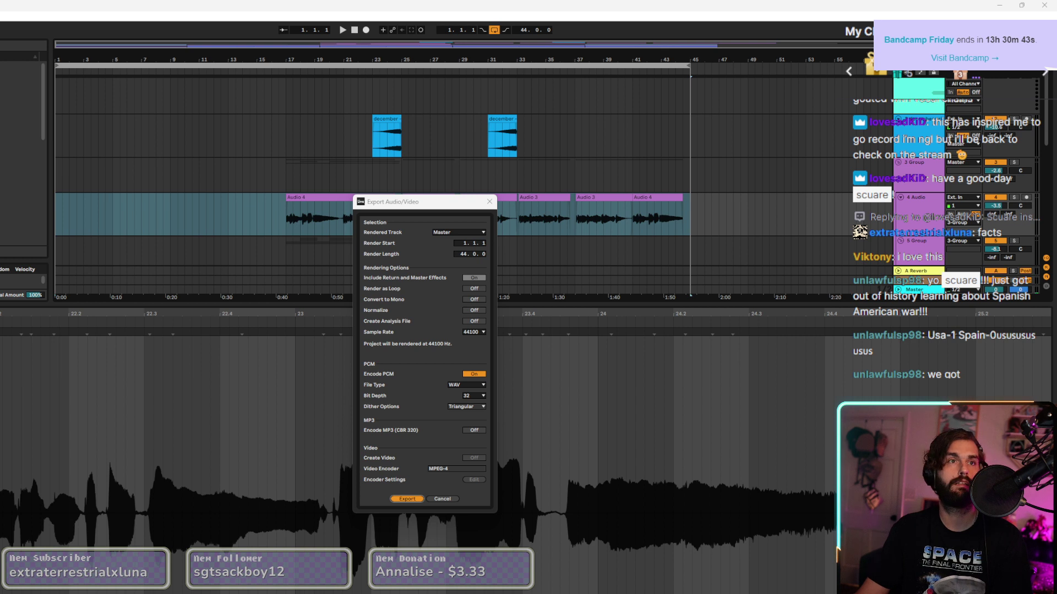